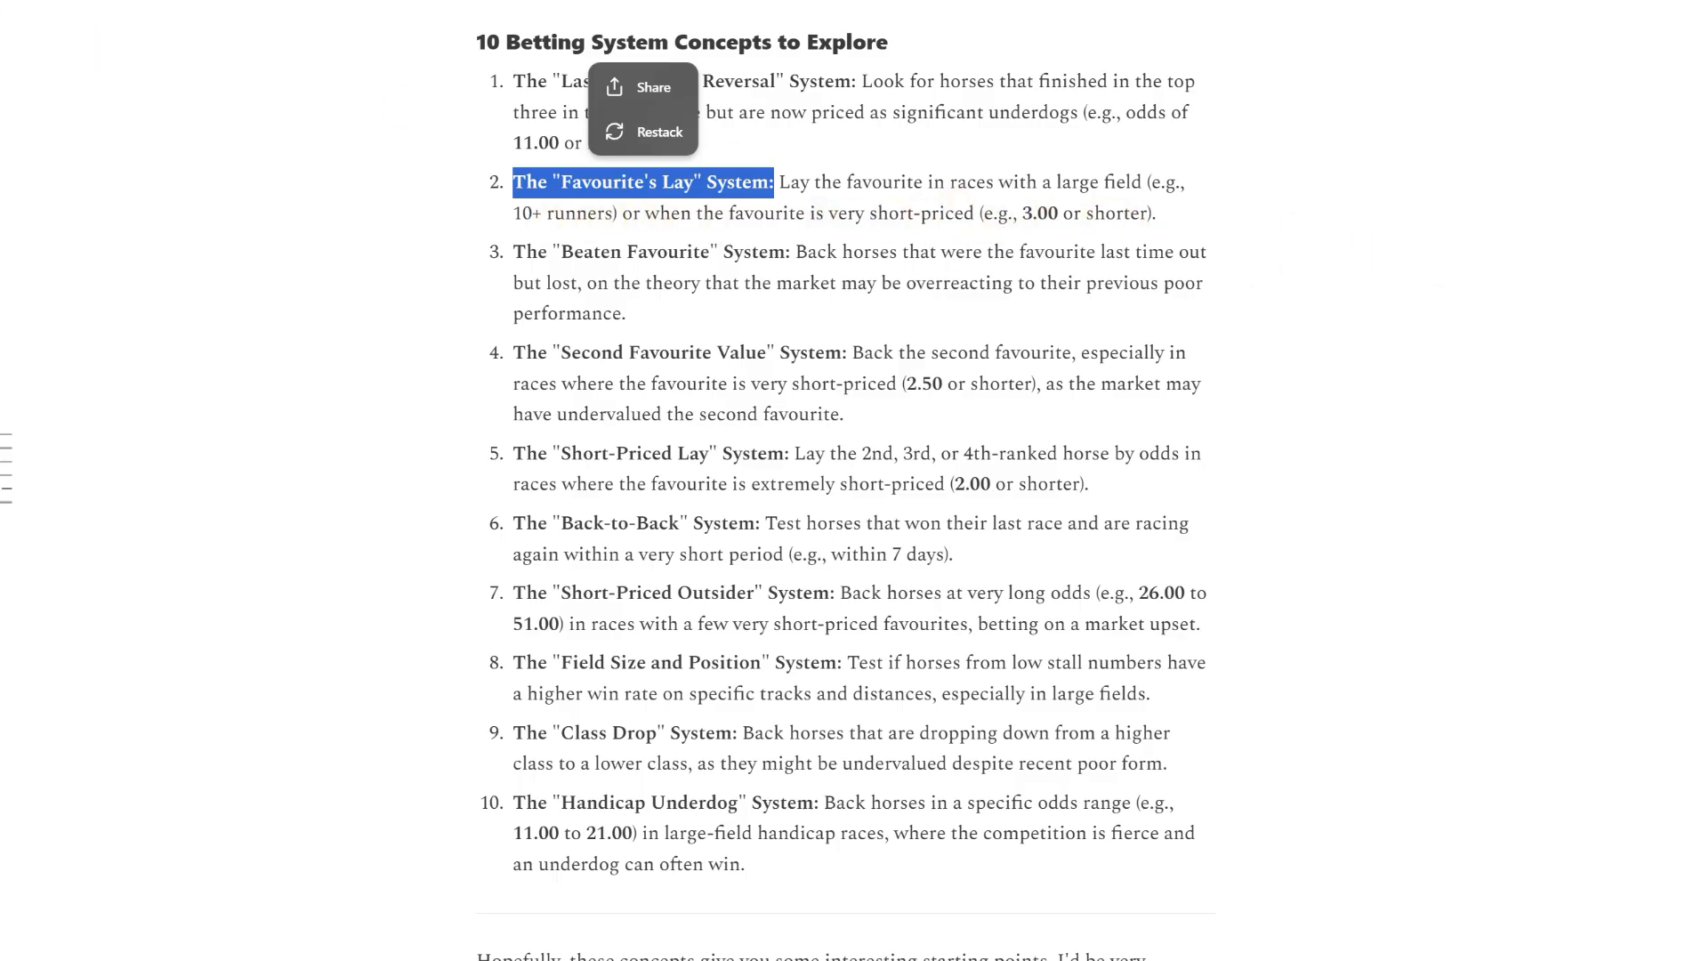
# - Switch to Hedger Pro and add the MTP, Odds, Odds Rank and Fav price filters to The Favourite Lay System
pyautogui.click(80, 0)
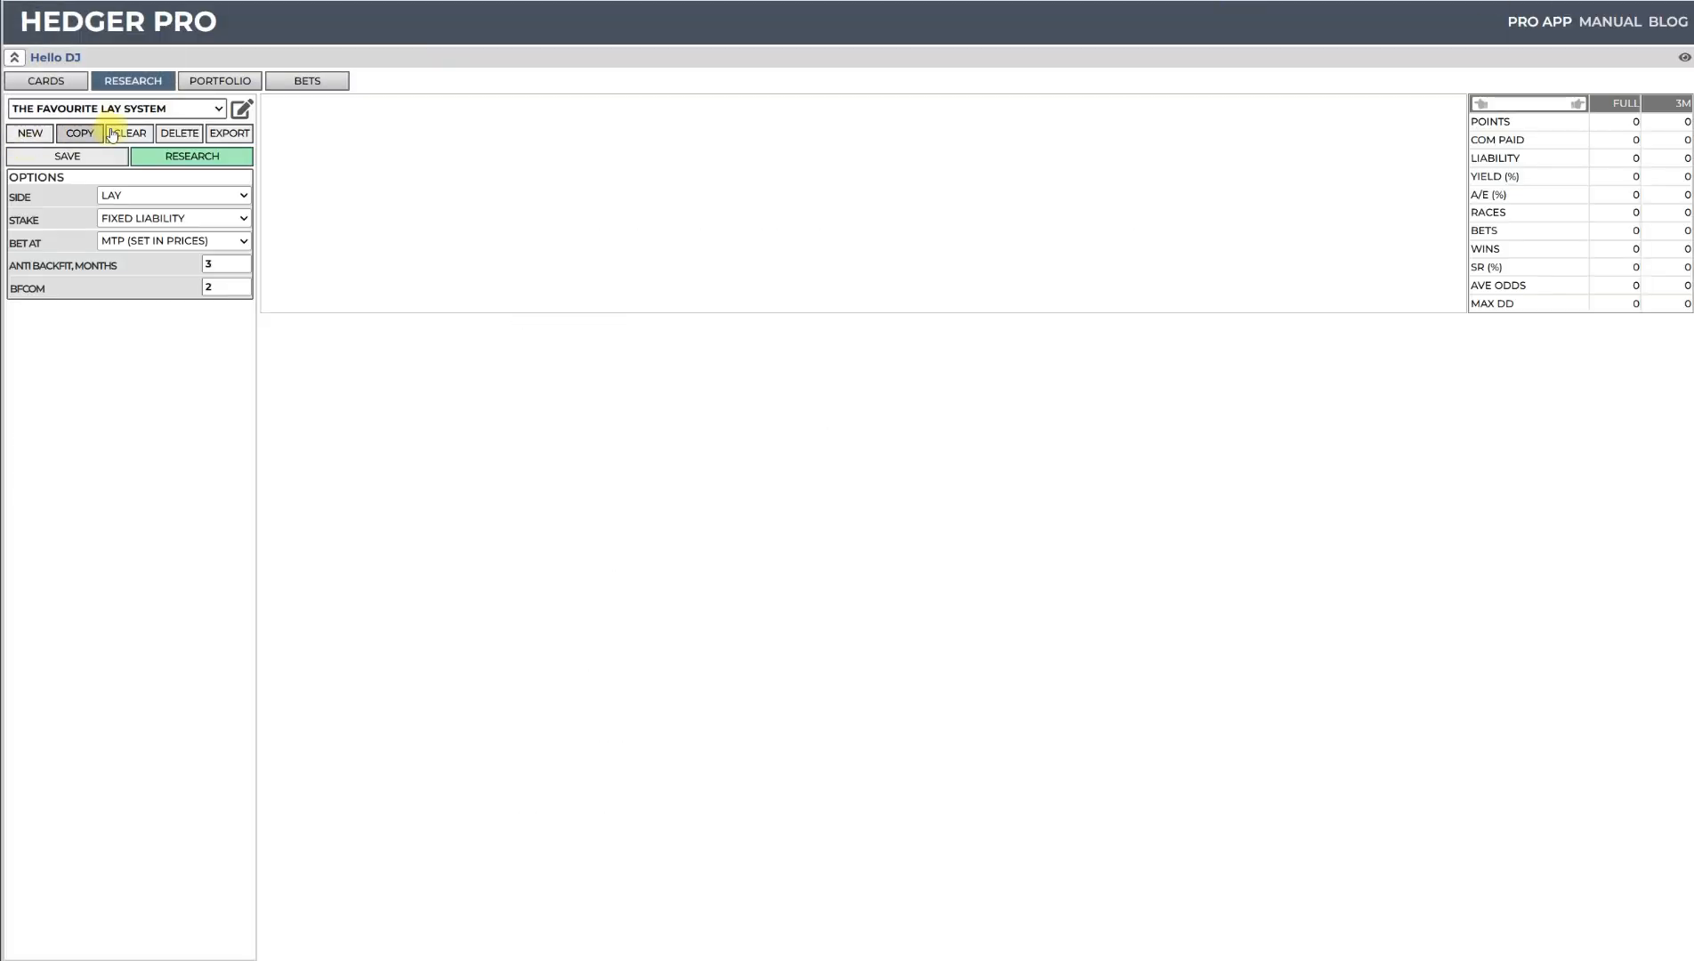
pyautogui.click(245, 107)
pyautogui.scroll(-15, 109, 680)
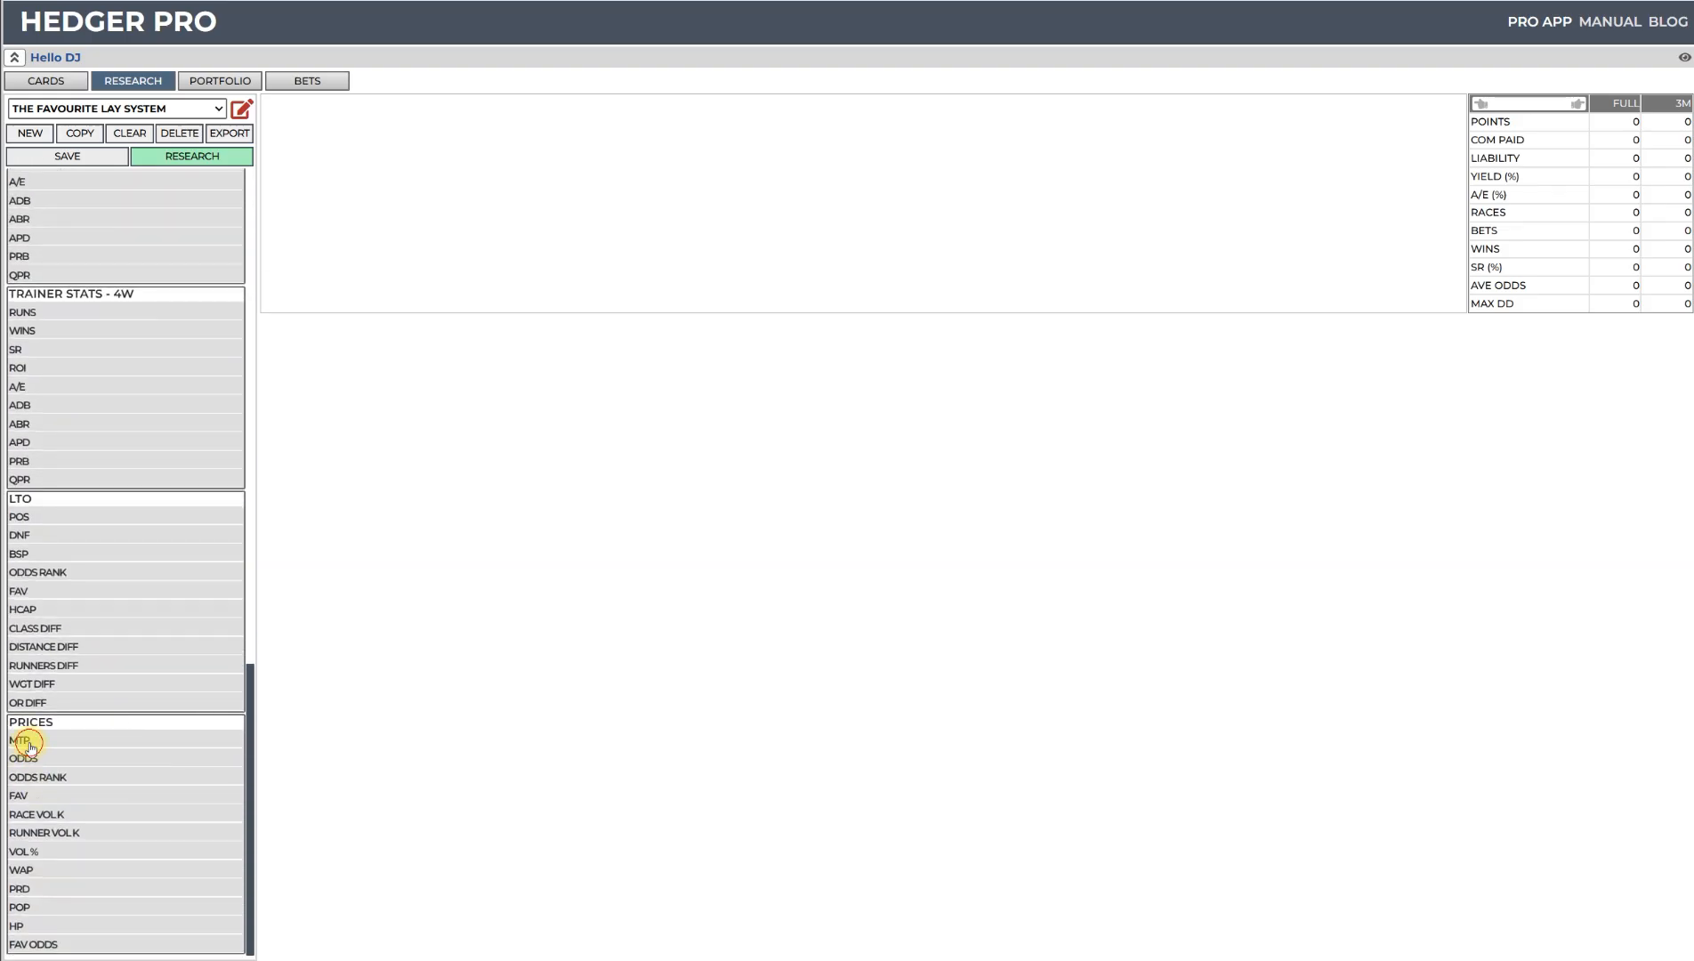
pyautogui.click(30, 744)
pyautogui.click(31, 760)
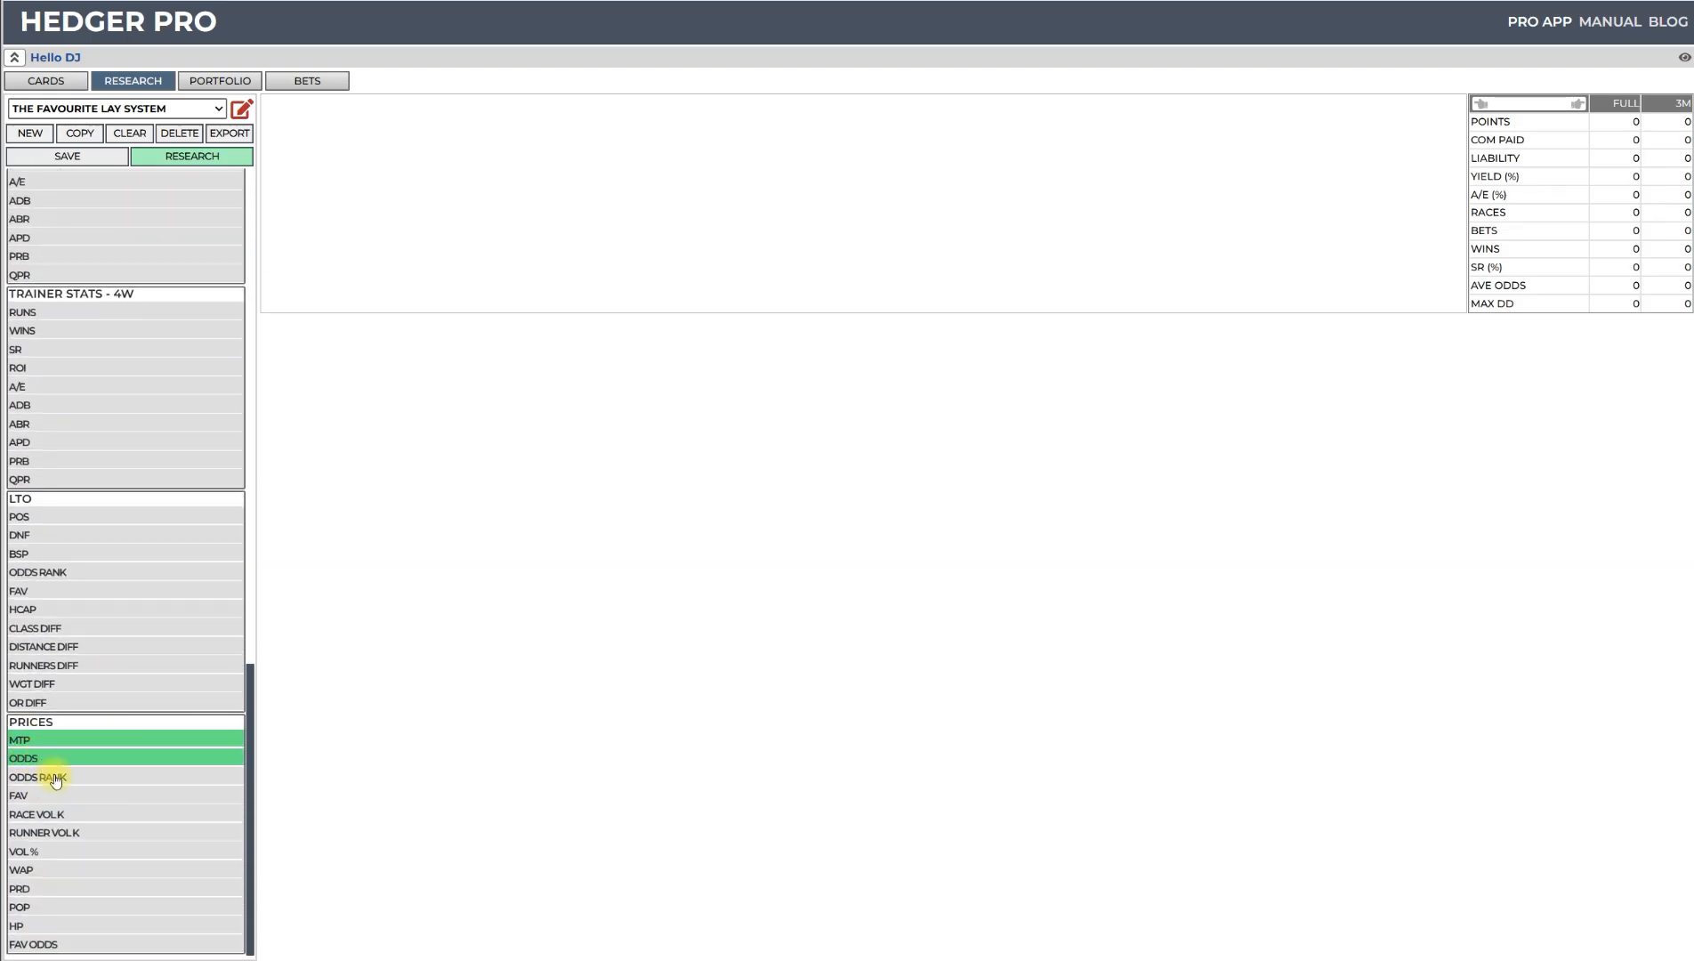
pyautogui.click(54, 779)
pyautogui.click(34, 798)
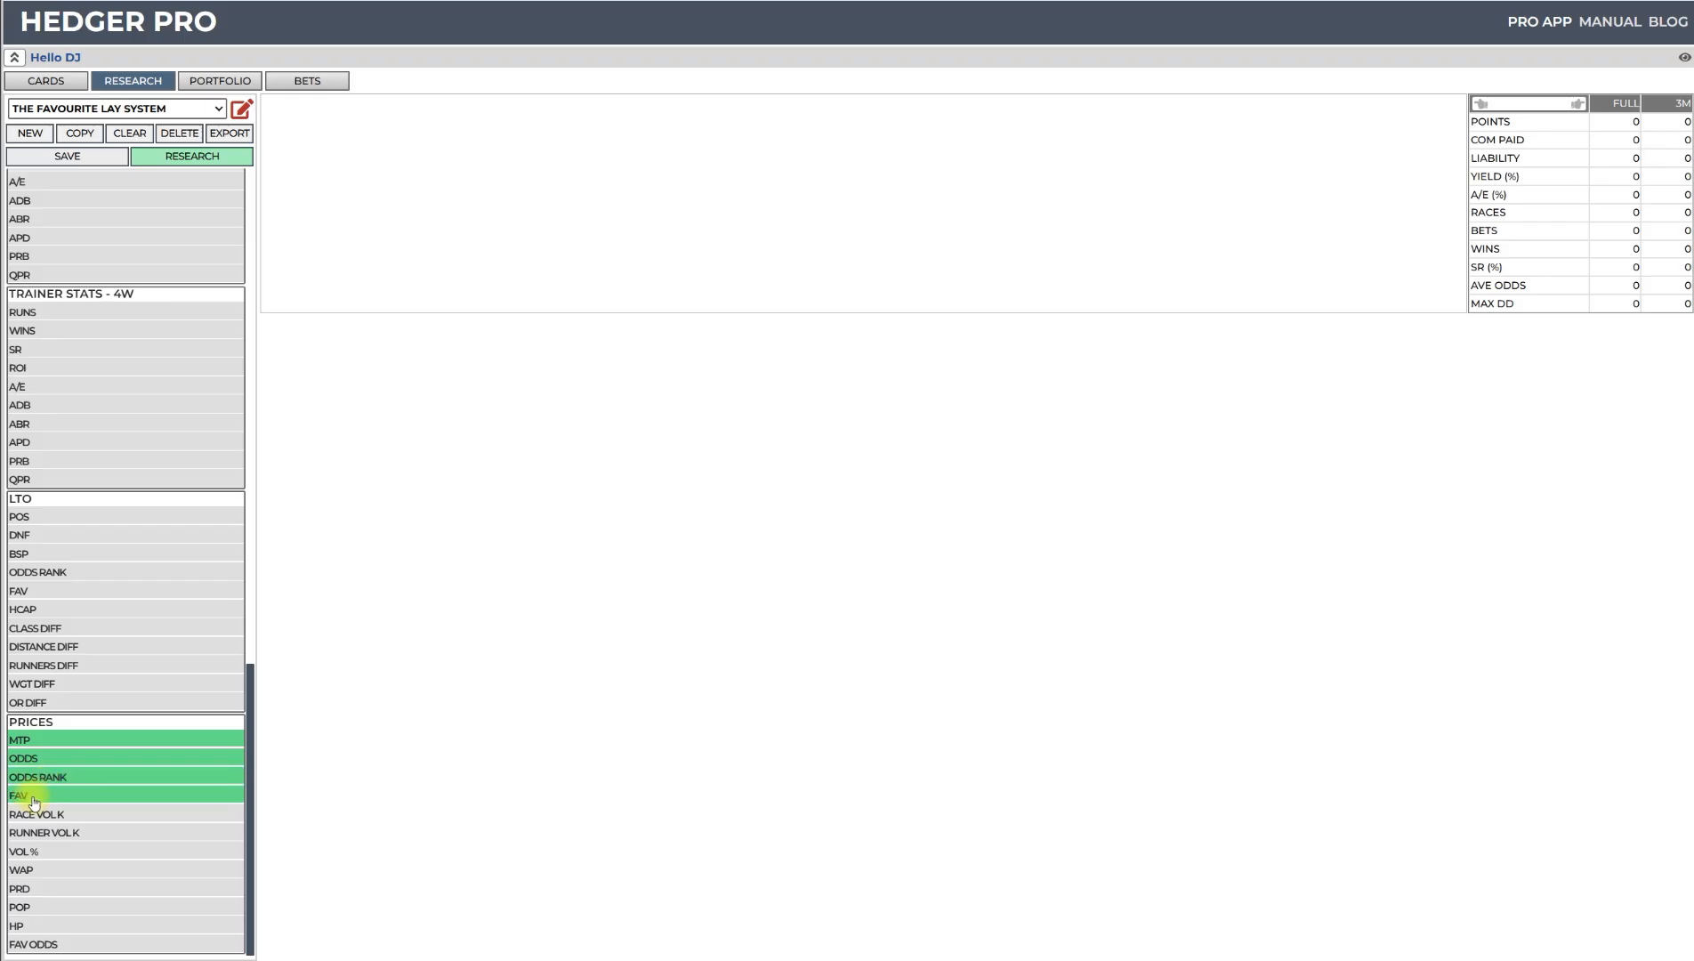
# - Add the Runners, Distance and Race Number filters from the Race group and run the research
pyautogui.scroll(15, 33, 712)
pyautogui.click(31, 592)
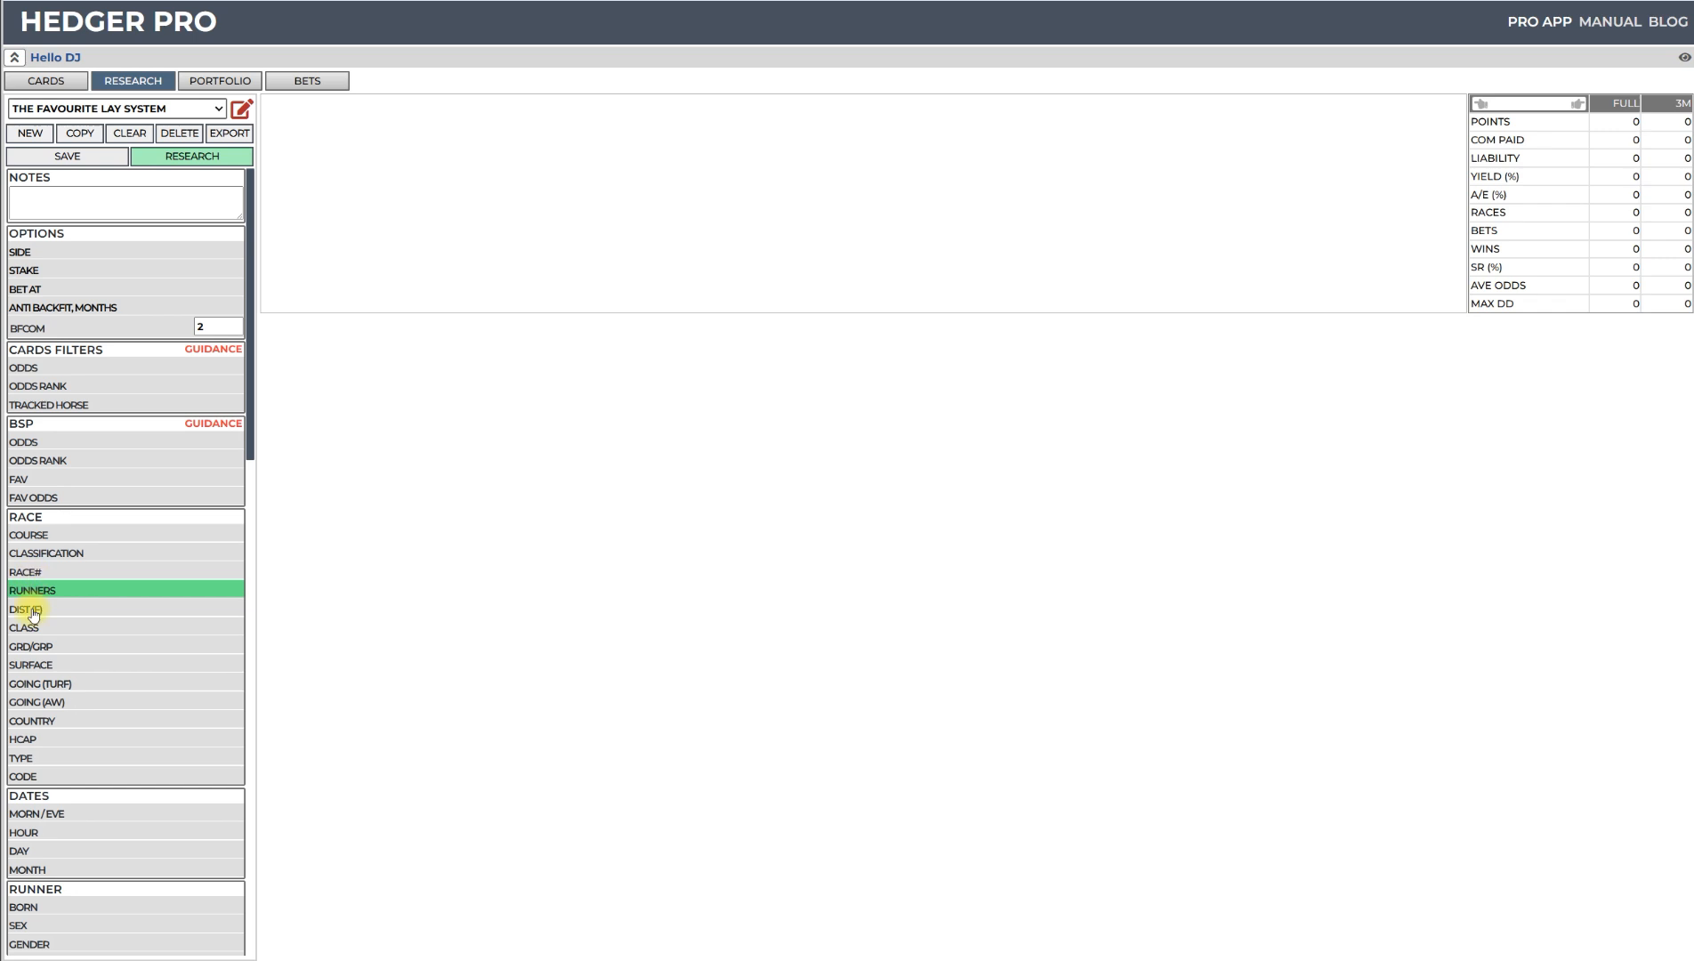
pyautogui.click(33, 612)
pyautogui.click(27, 574)
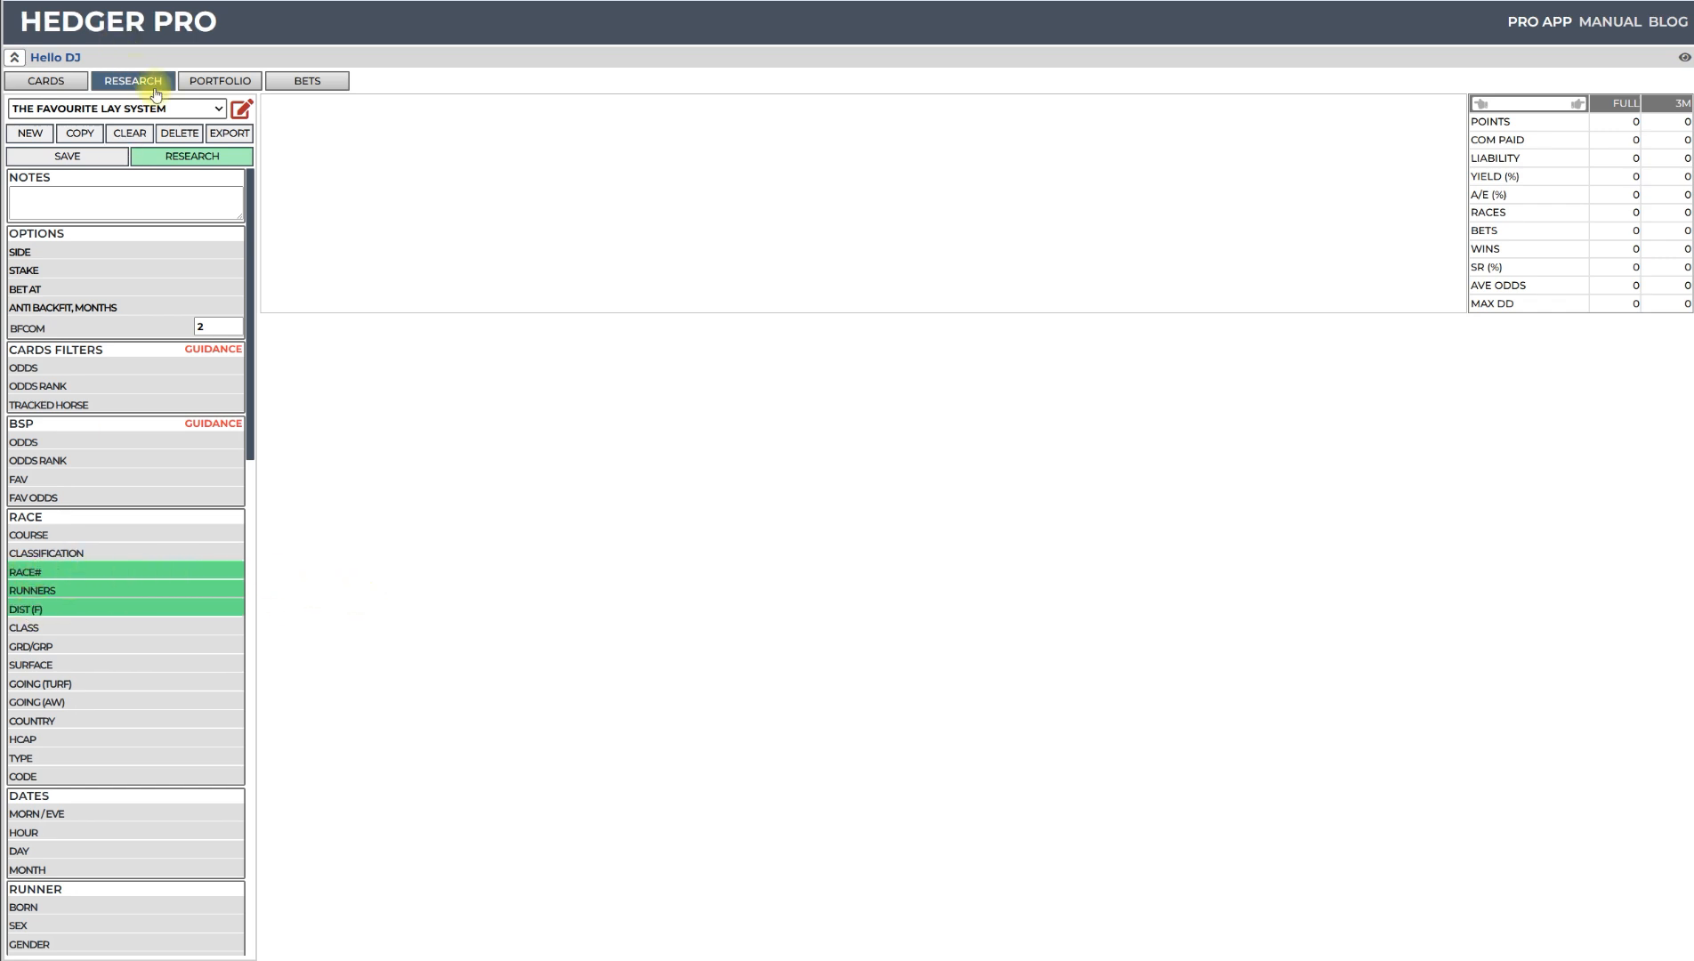
pyautogui.click(195, 158)
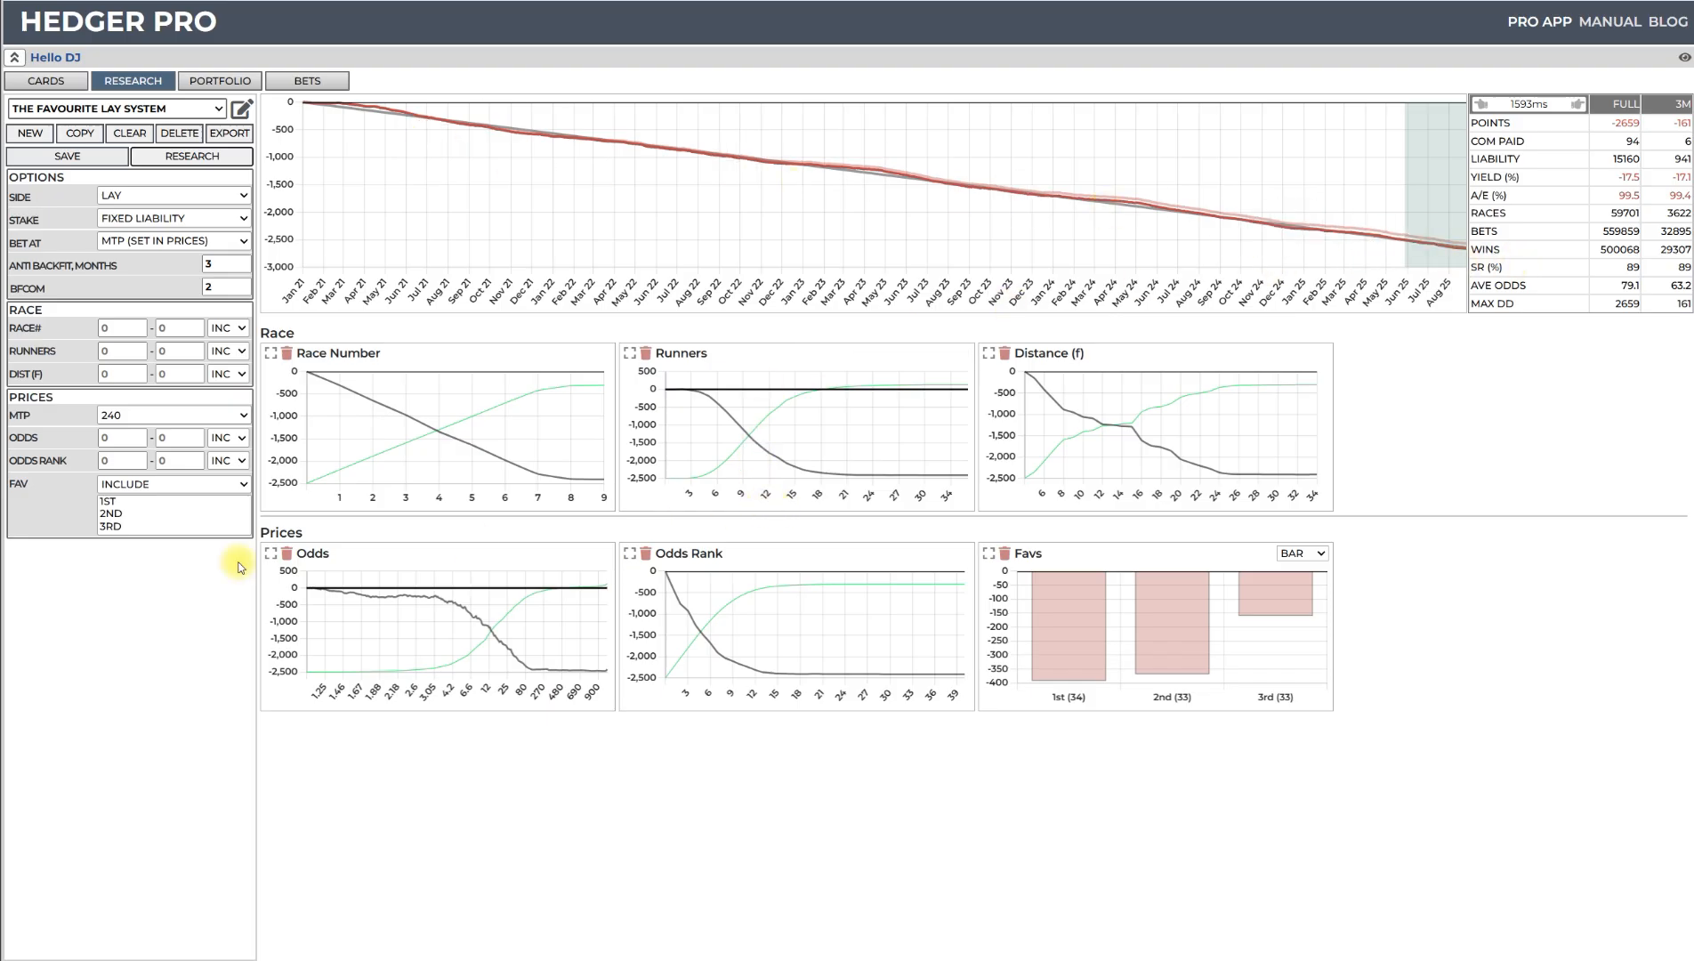
# - Set Runners to 10–50, MTP to 1, Odds to 1–3 and Odds Rank to 1–1, and run the research
pyautogui.click(110, 459)
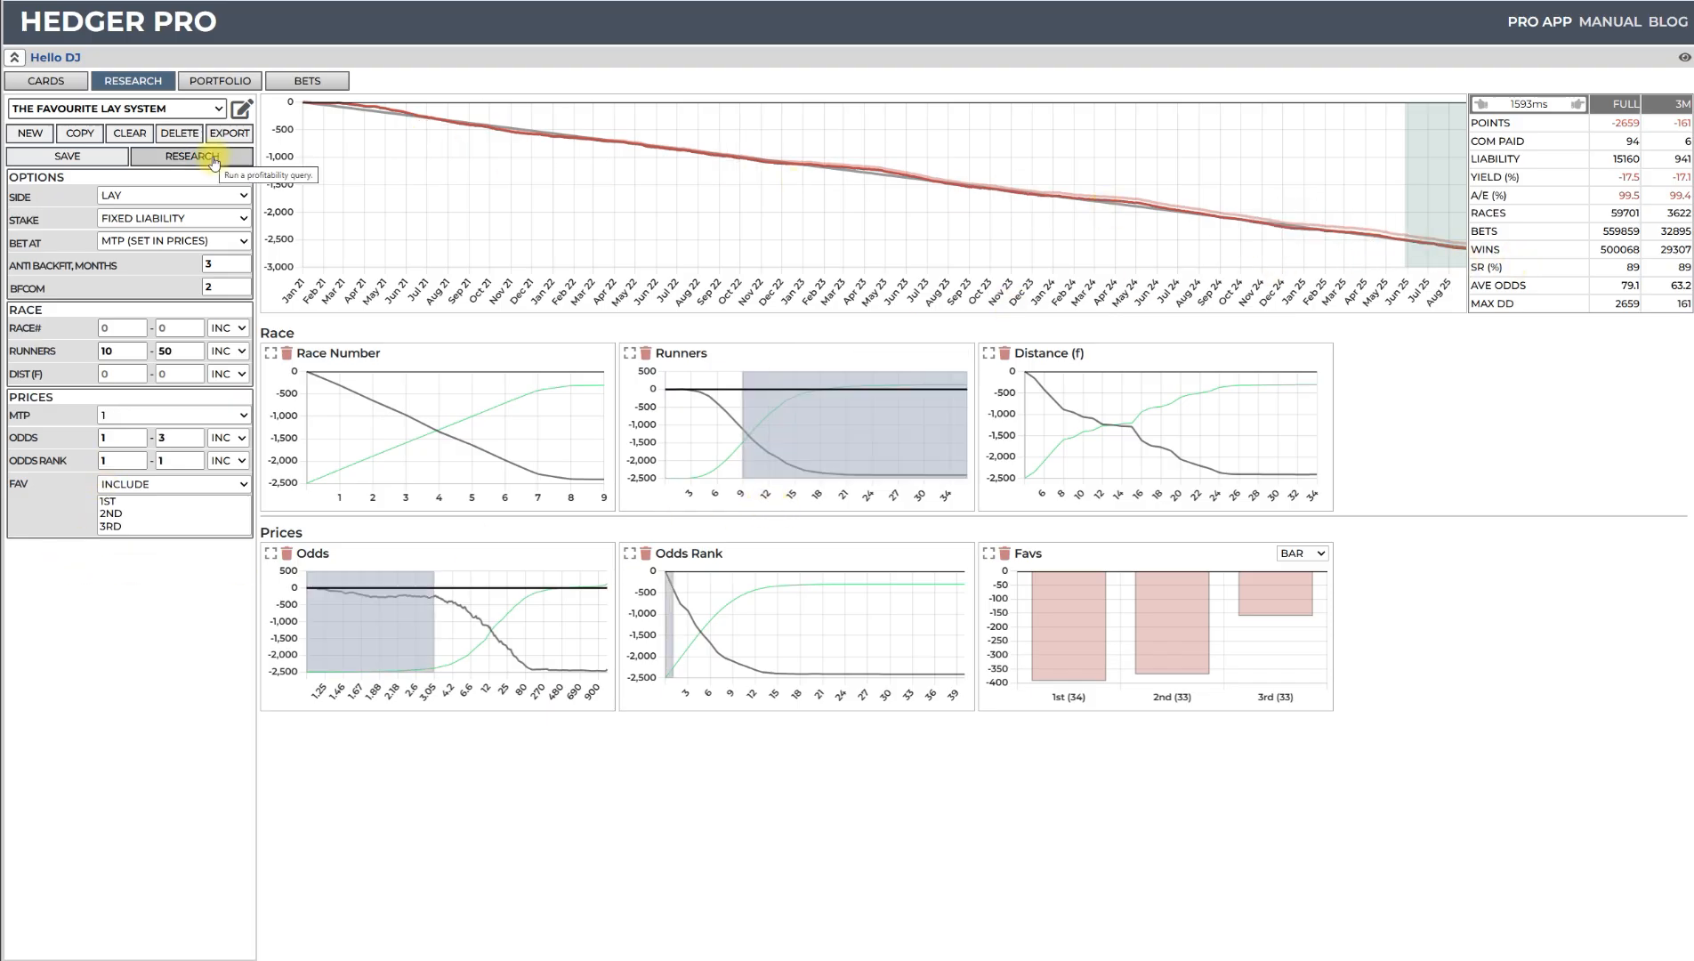
pyautogui.click(214, 160)
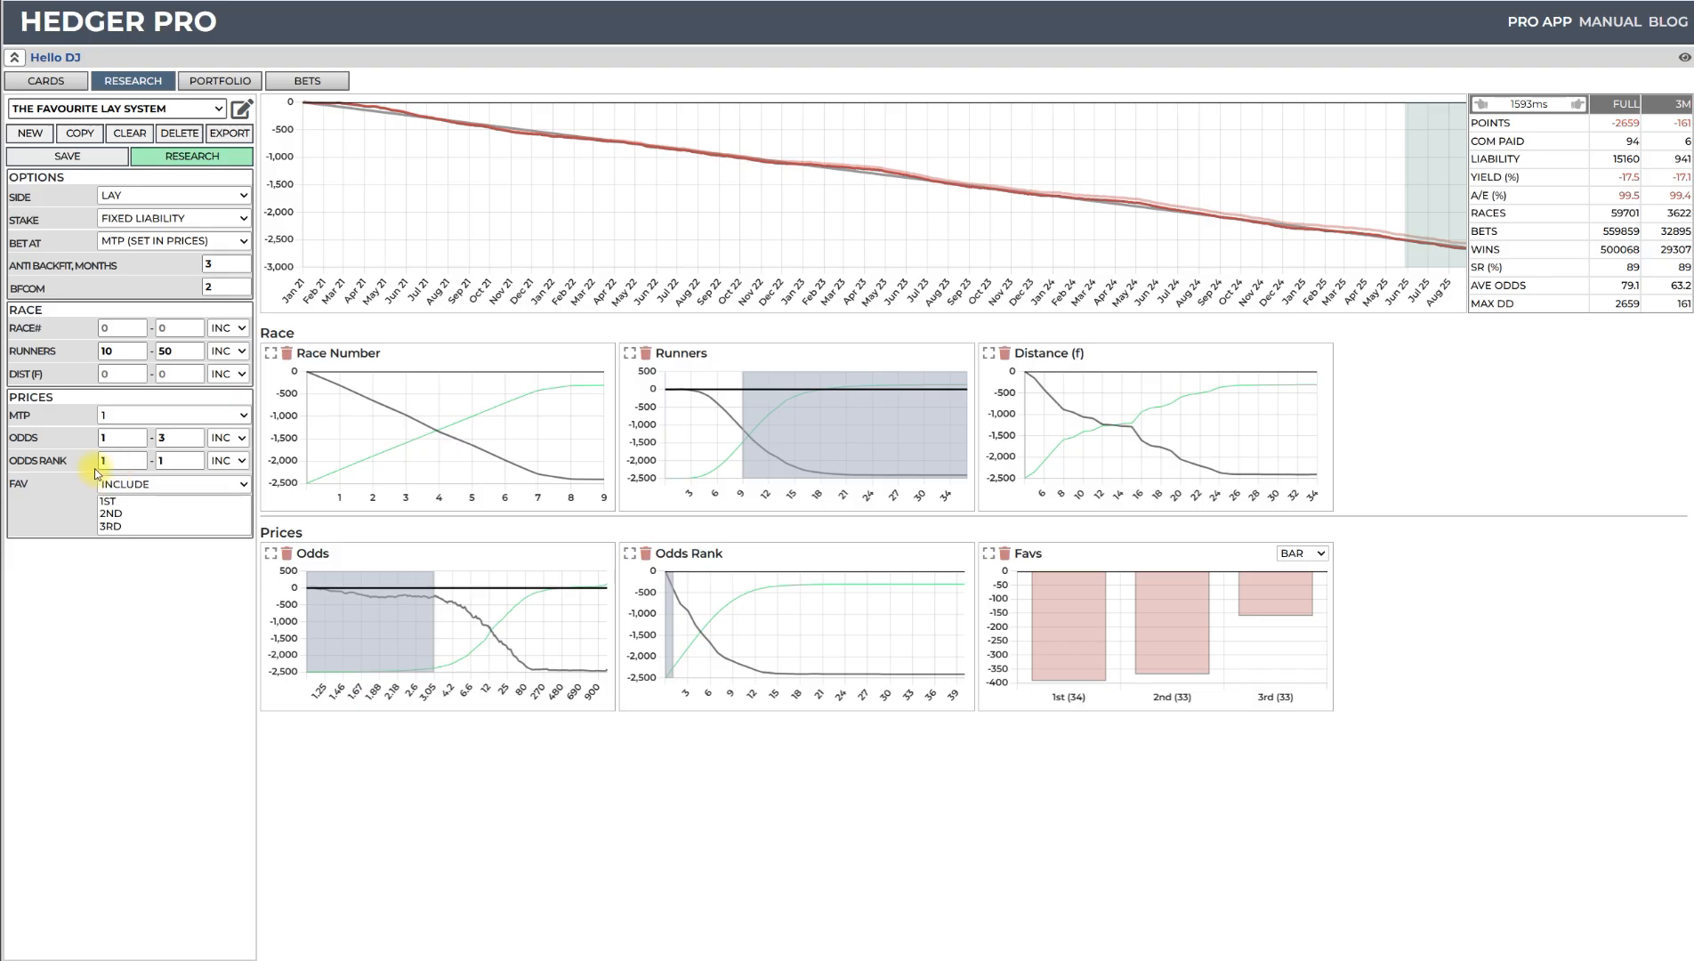
pyautogui.click(194, 159)
pyautogui.click(196, 162)
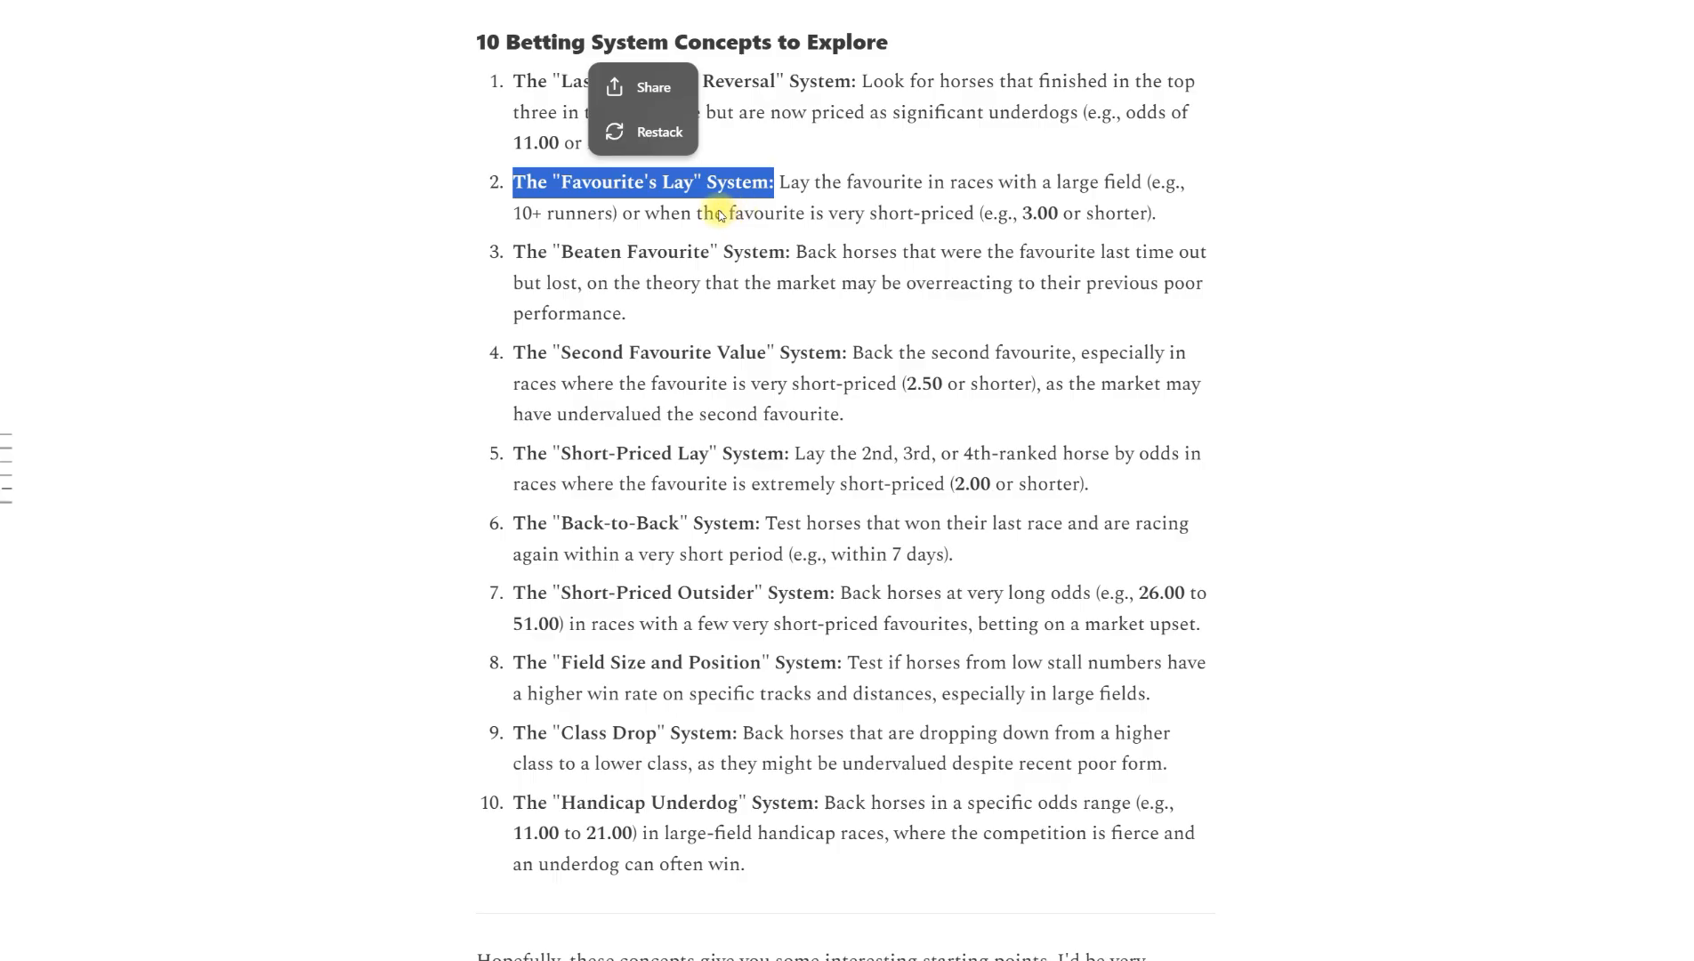
# - Highlight the short-priced favourite rule in the article's Favourite's Lay entry, clear the system's odds range and rerun the research
pyautogui.moveTo(622, 213); pyautogui.dragTo(1168, 214)
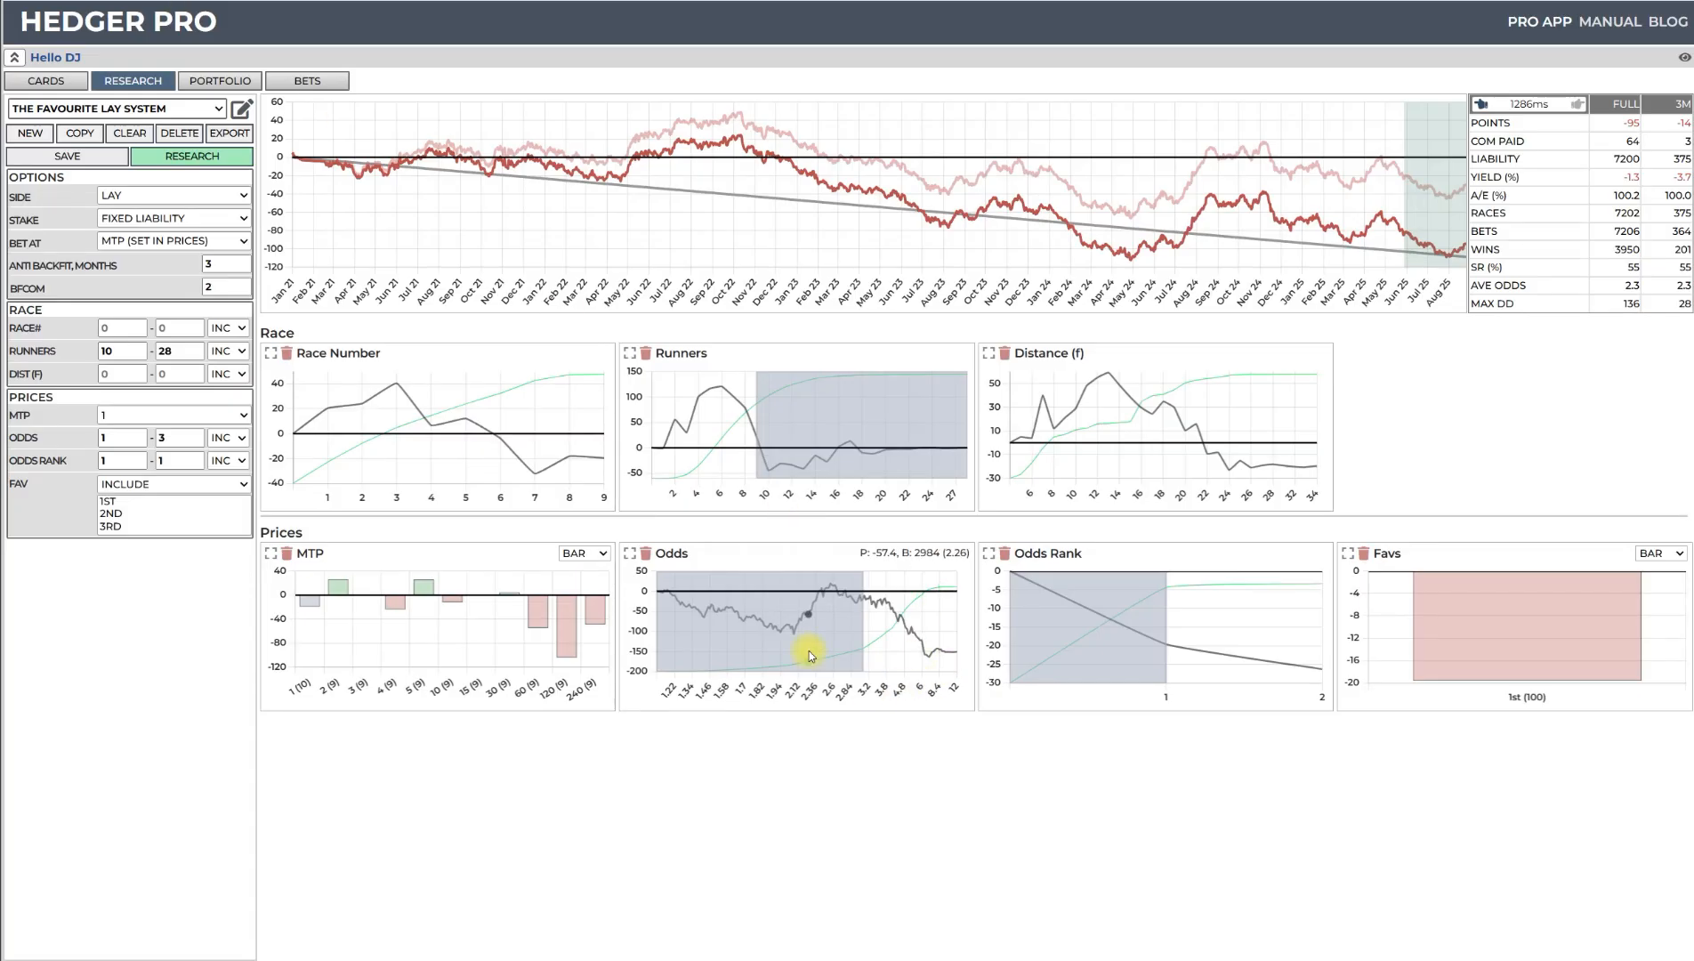
pyautogui.click(199, 163)
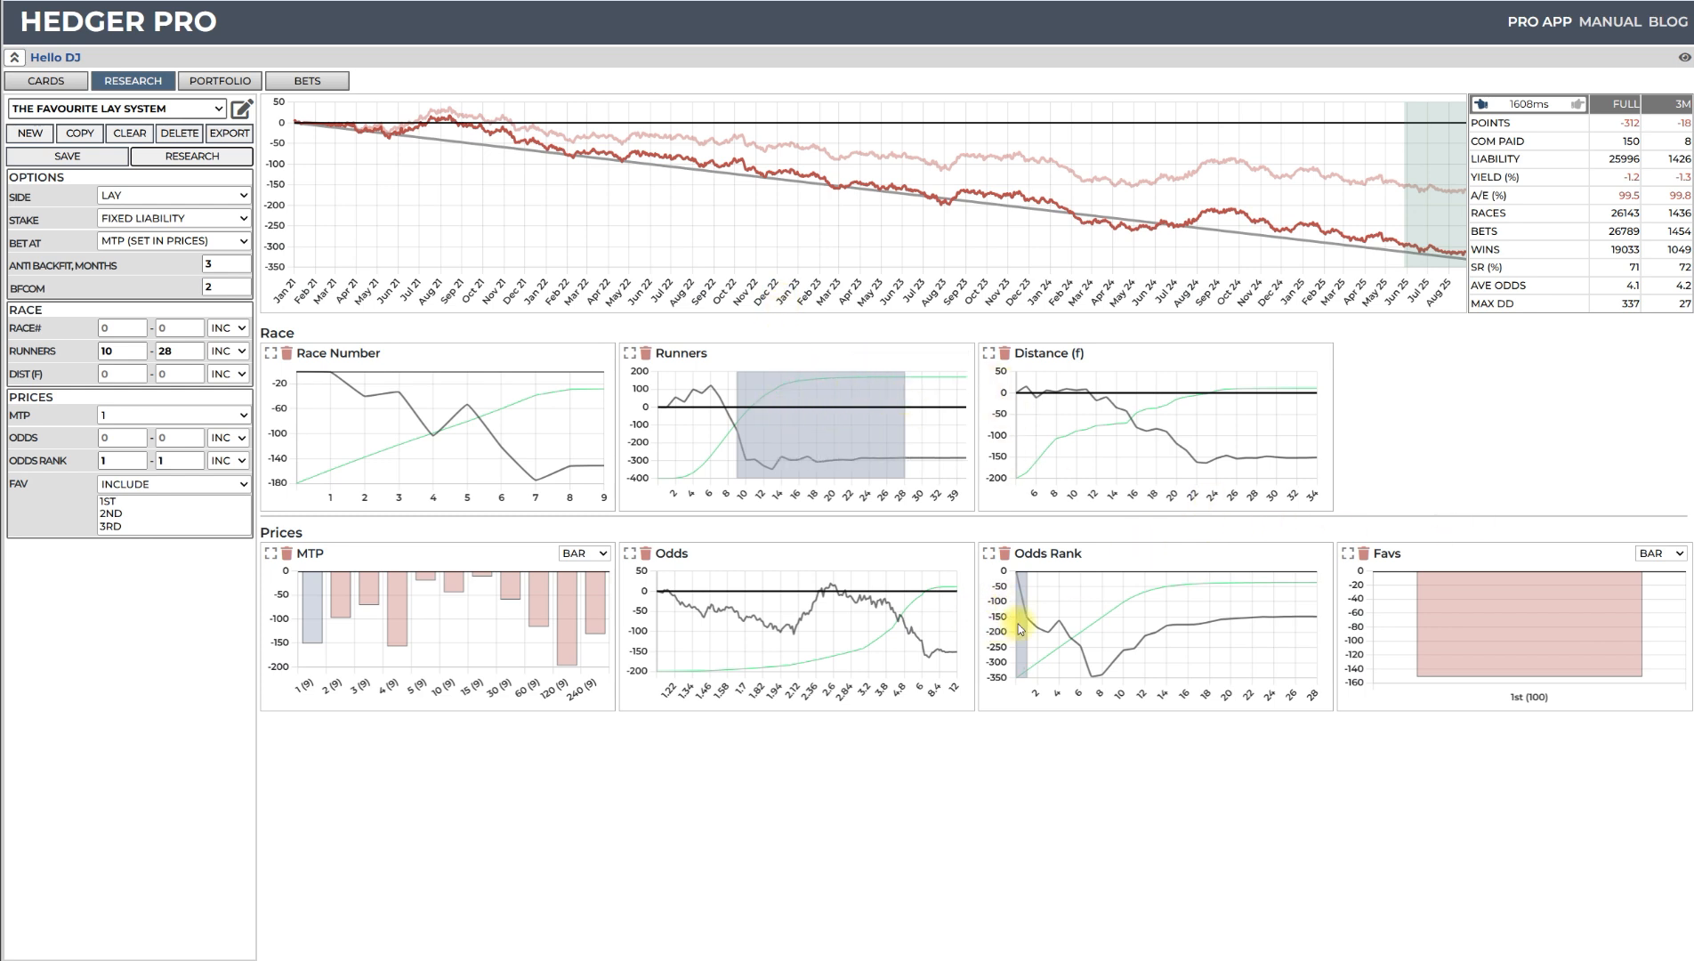
# - Select the 2.08–2.56 odds range on the enlarged Odds chart and rerun the research with it
pyautogui.click(630, 554)
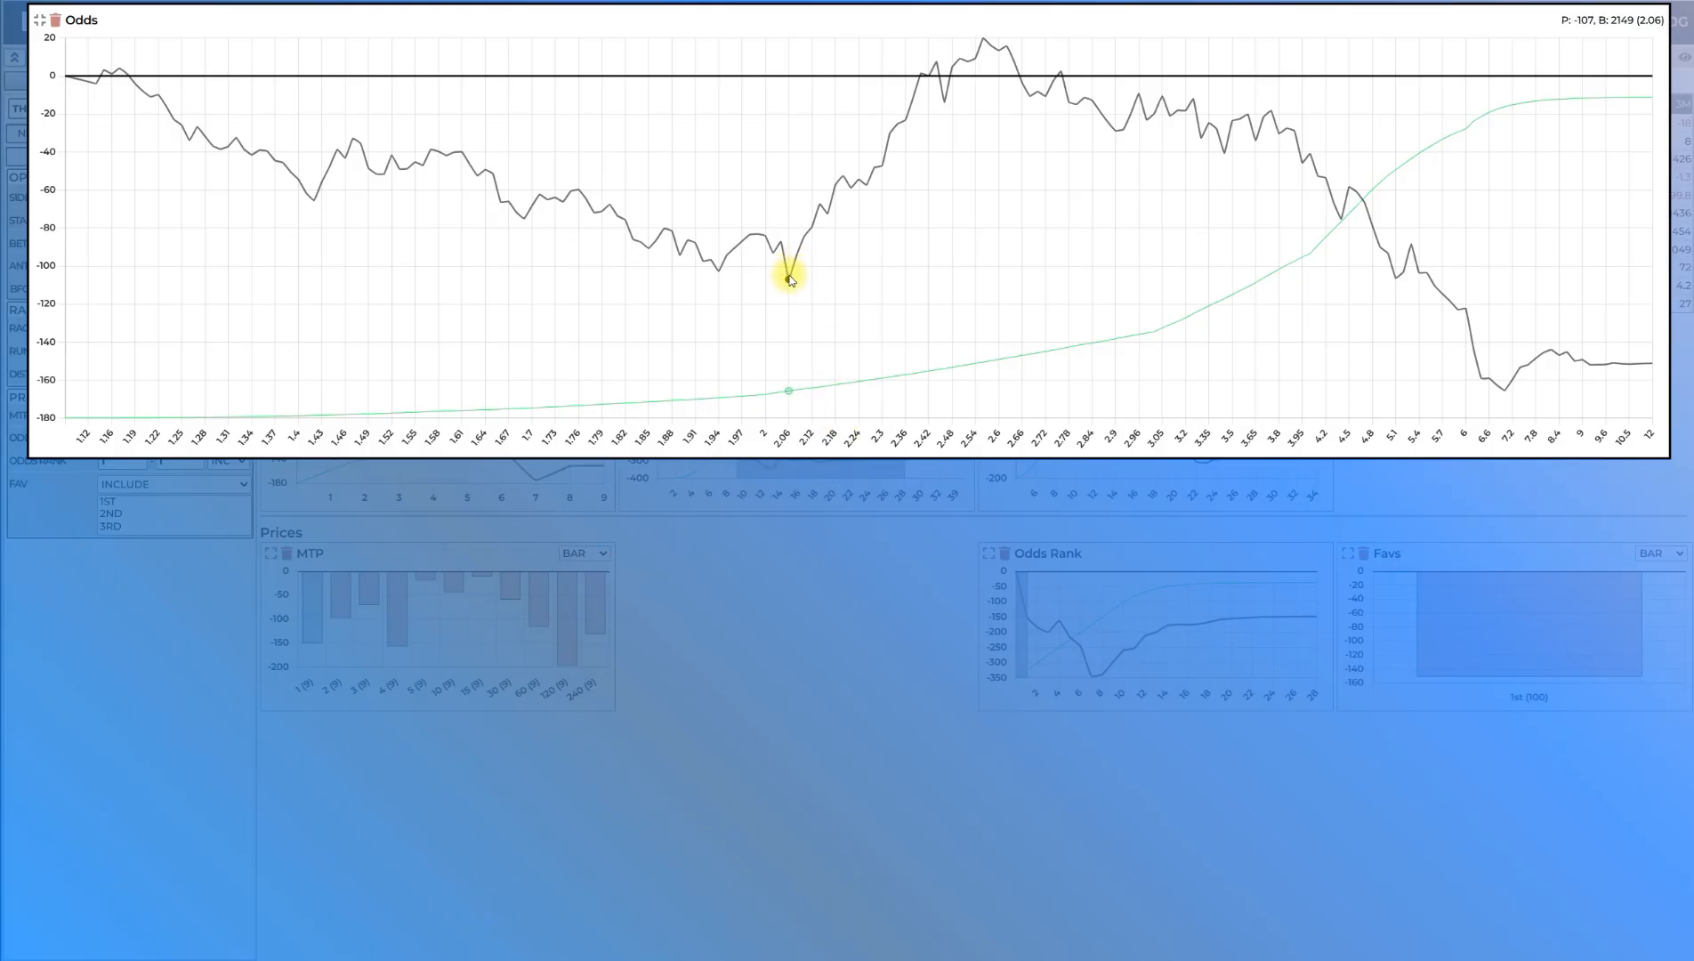
pyautogui.moveTo(789, 279); pyautogui.dragTo(984, 241)
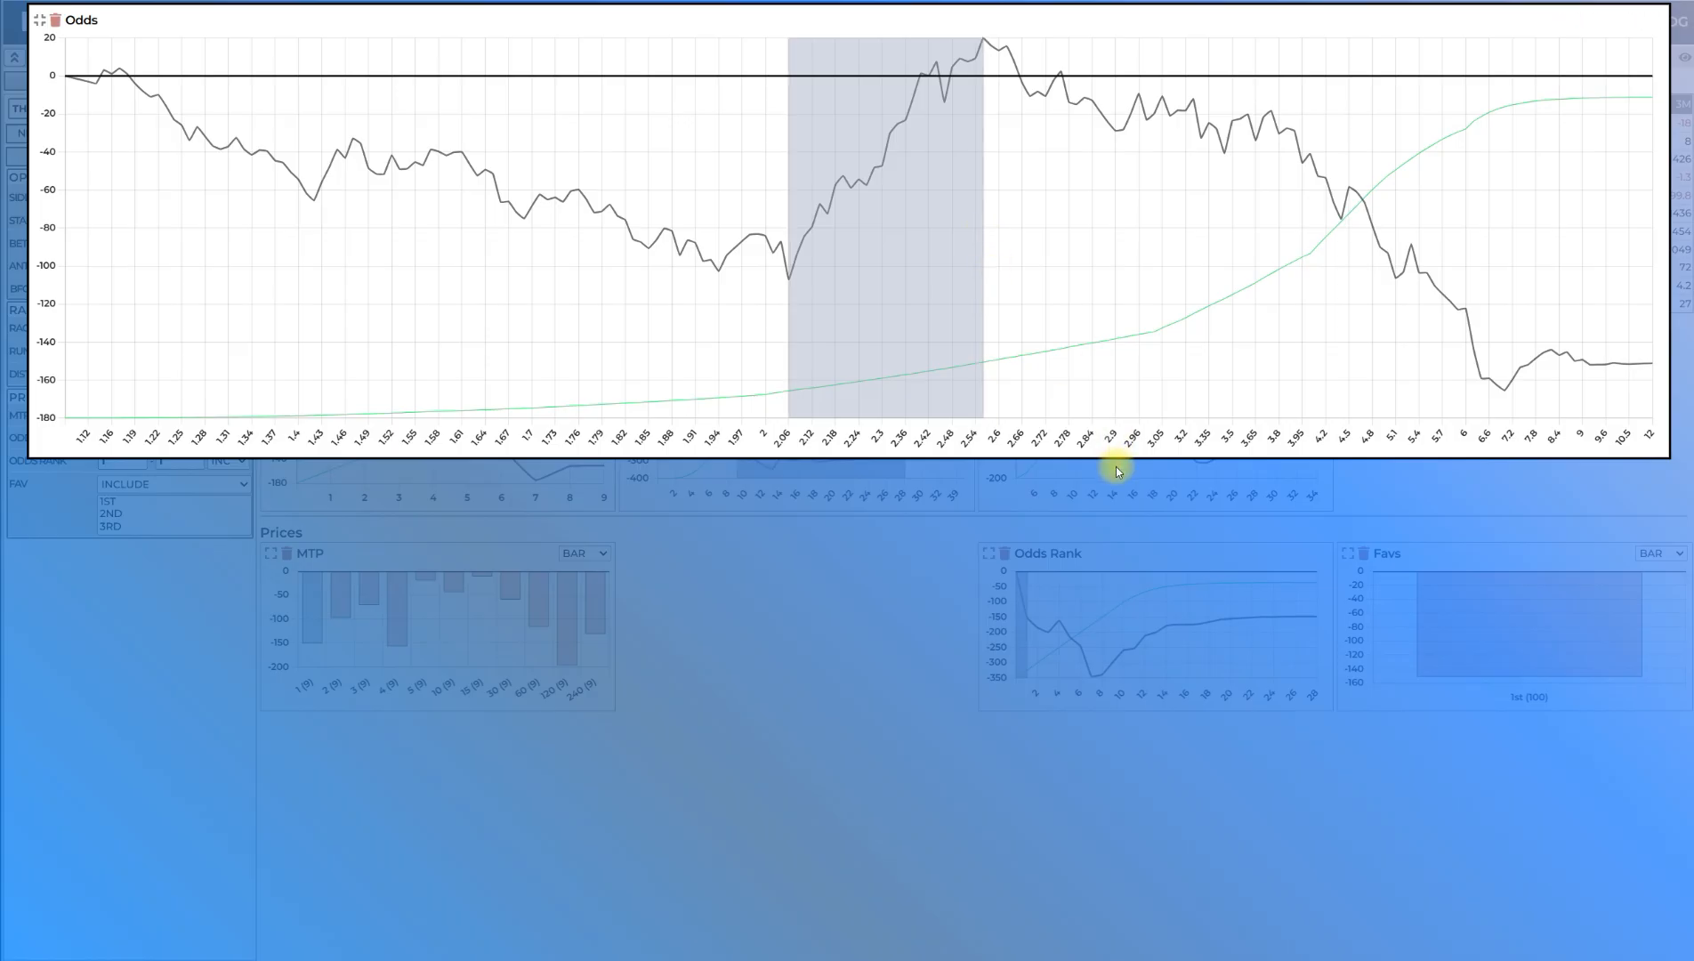
pyautogui.click(39, 20)
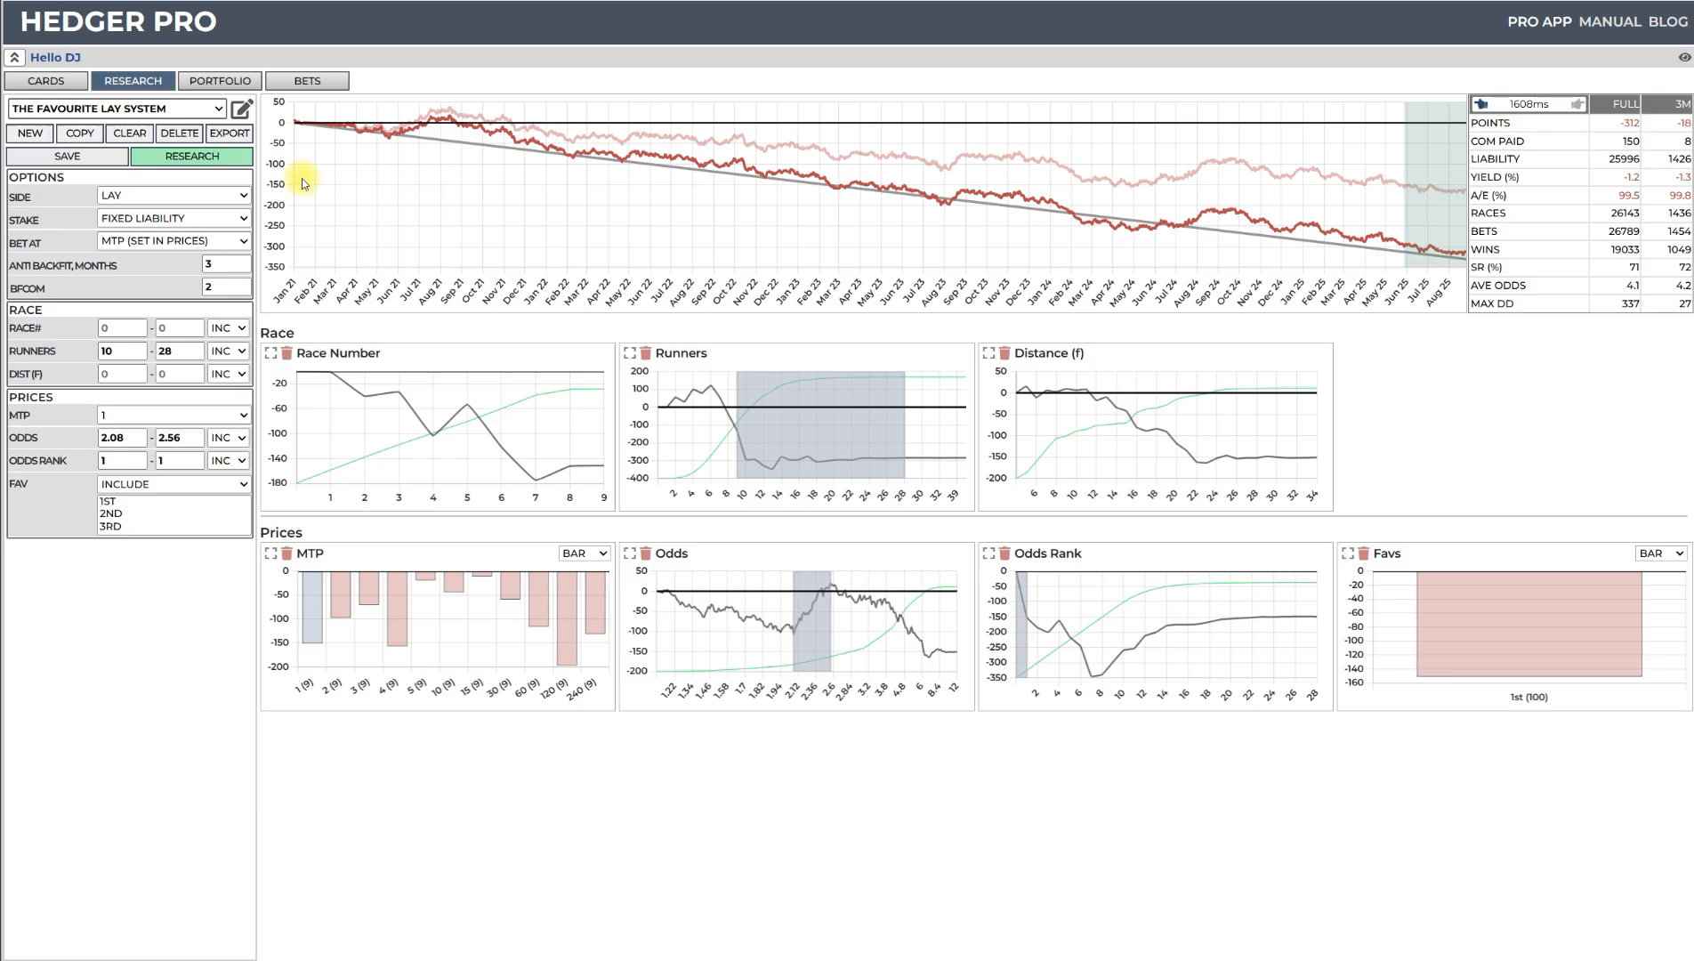
pyautogui.click(189, 158)
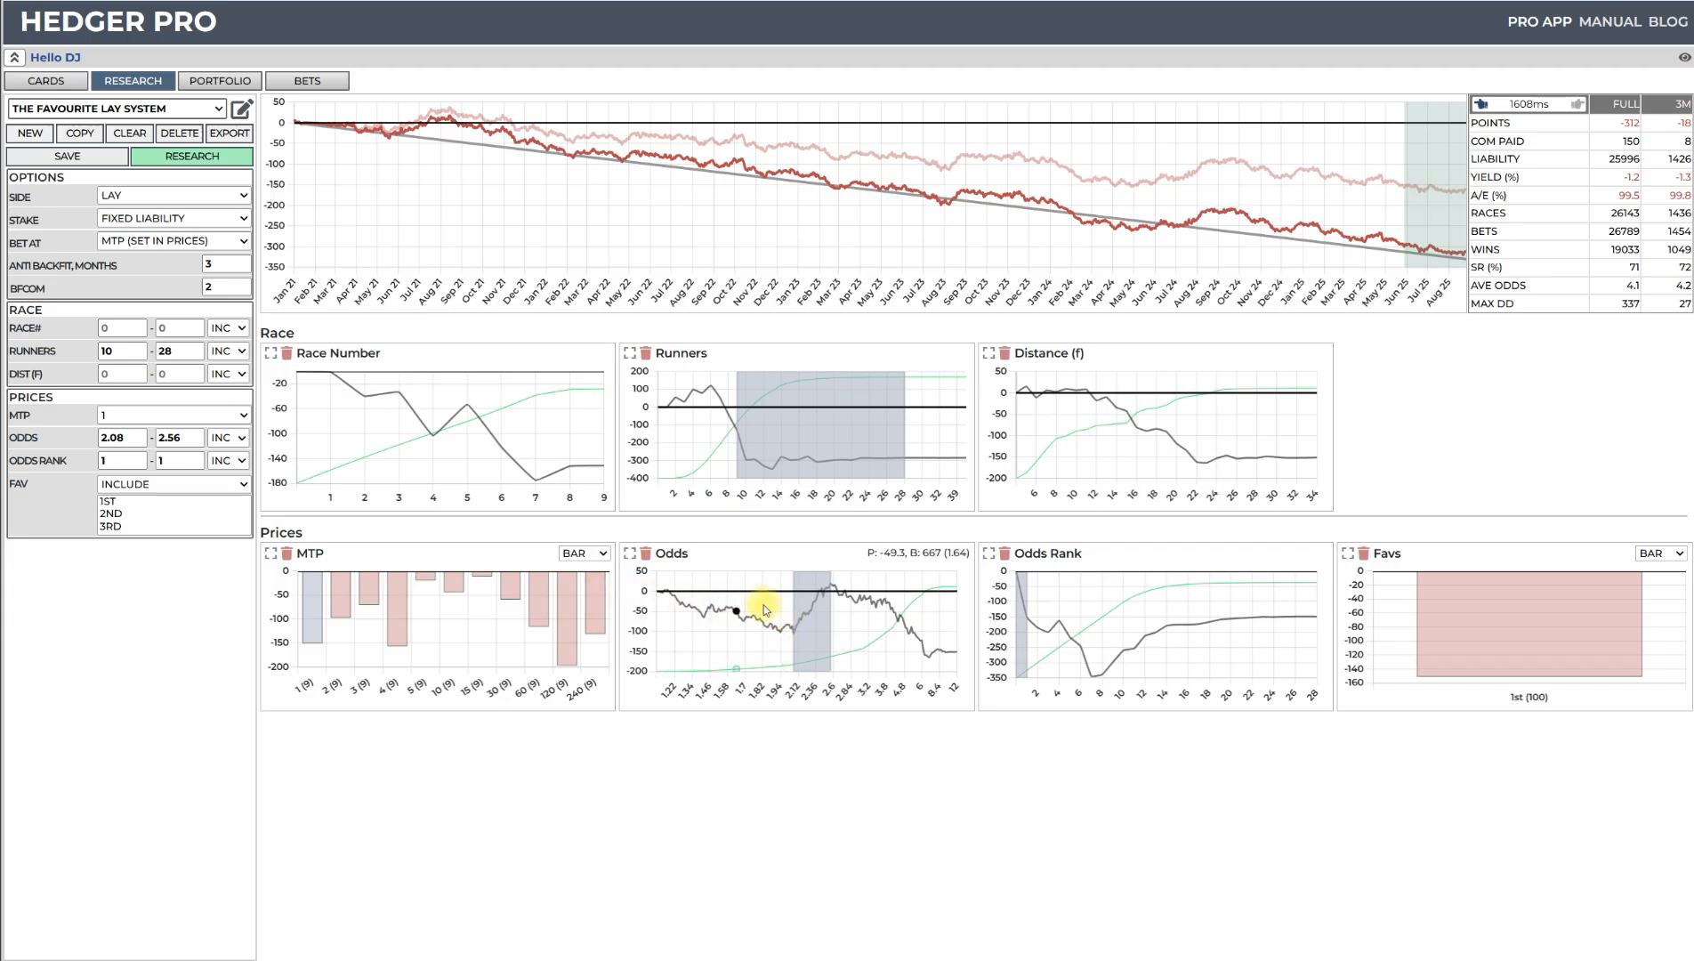
pyautogui.click(194, 158)
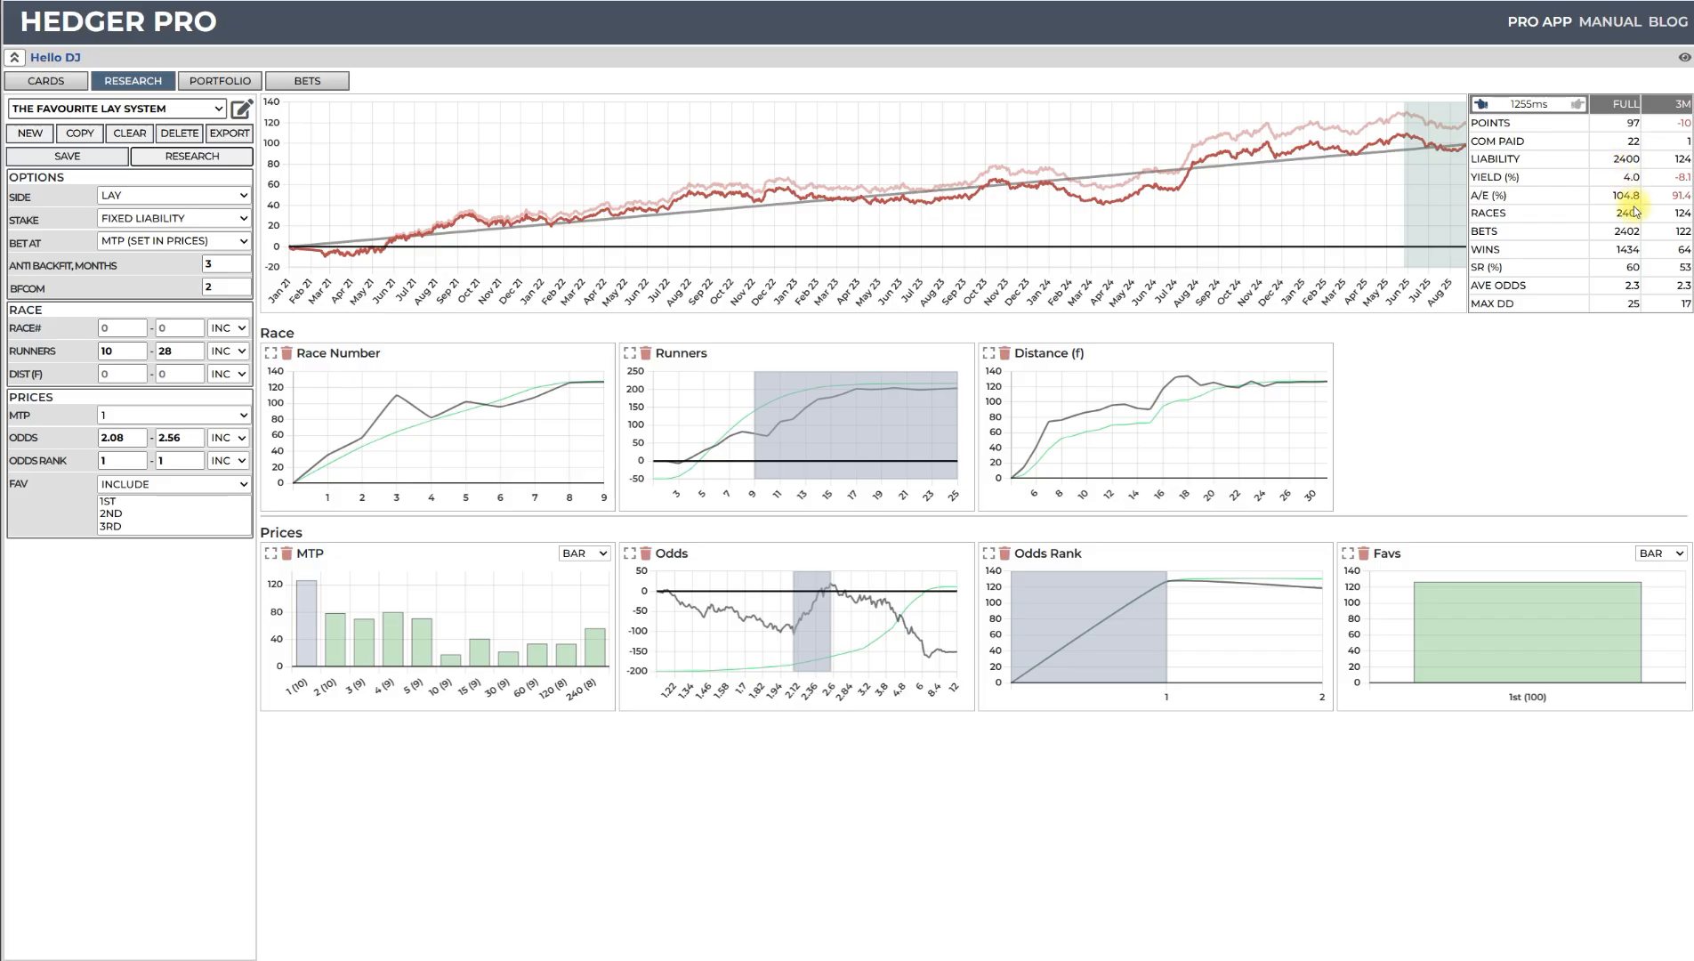
# - Test the system with a Fixed Profit stake, and rerun the research with the stake restored to Fixed Liability
pyautogui.click(237, 220)
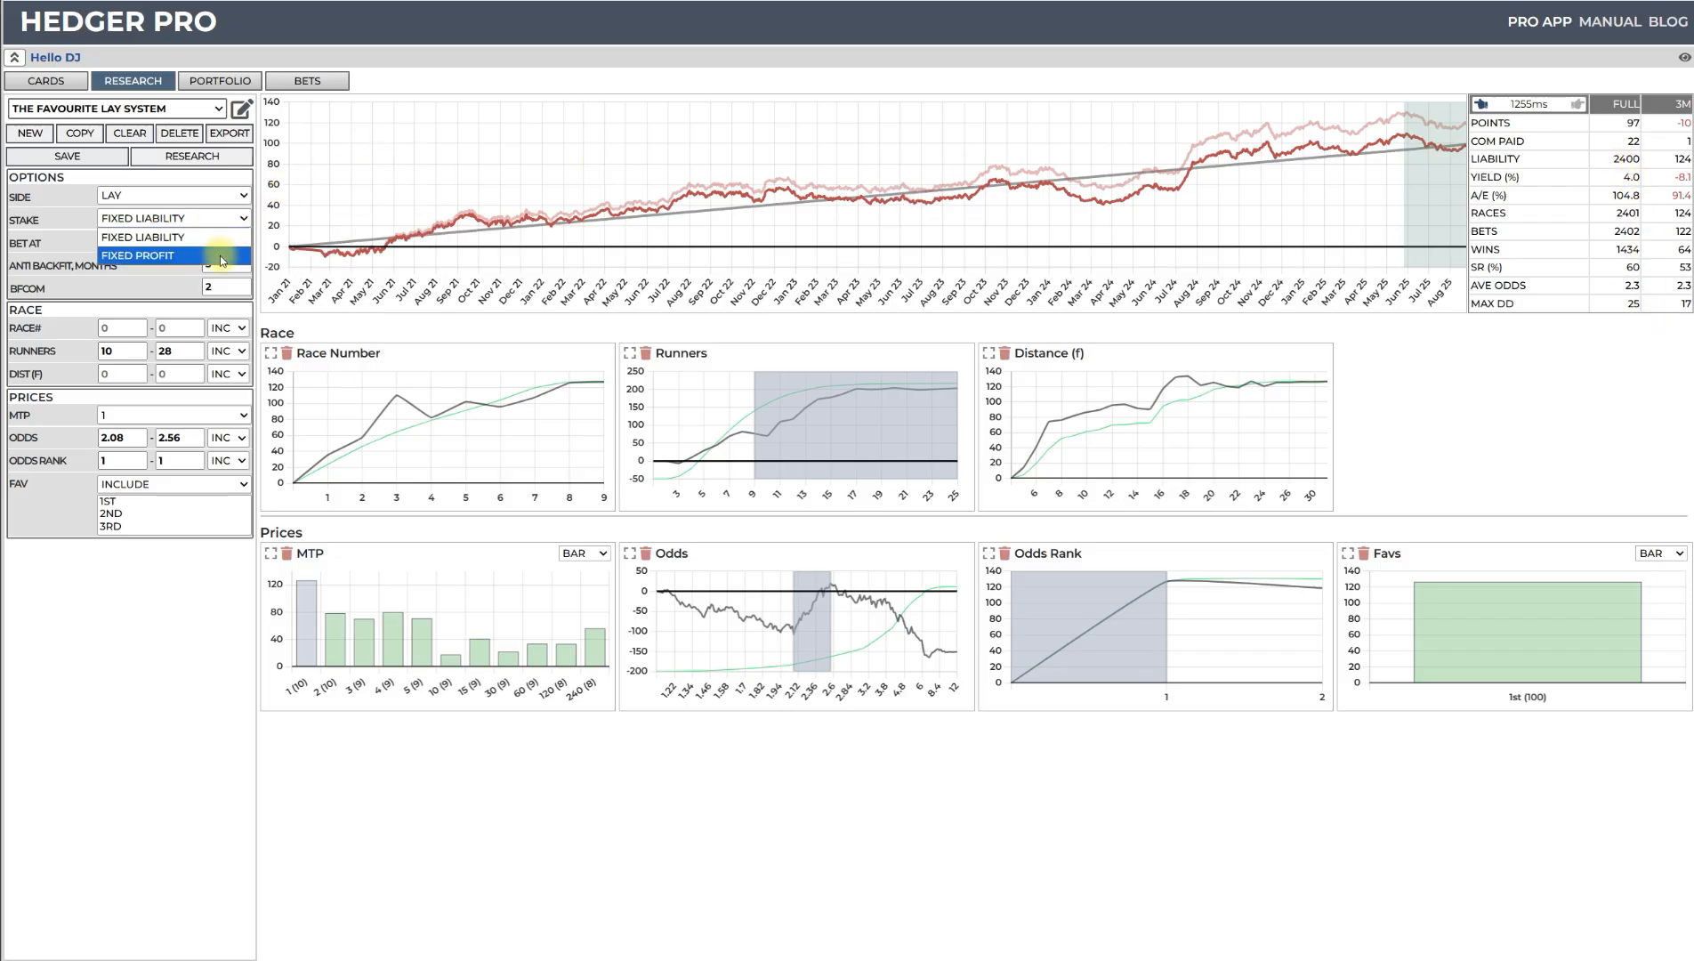
pyautogui.click(178, 256)
pyautogui.click(219, 164)
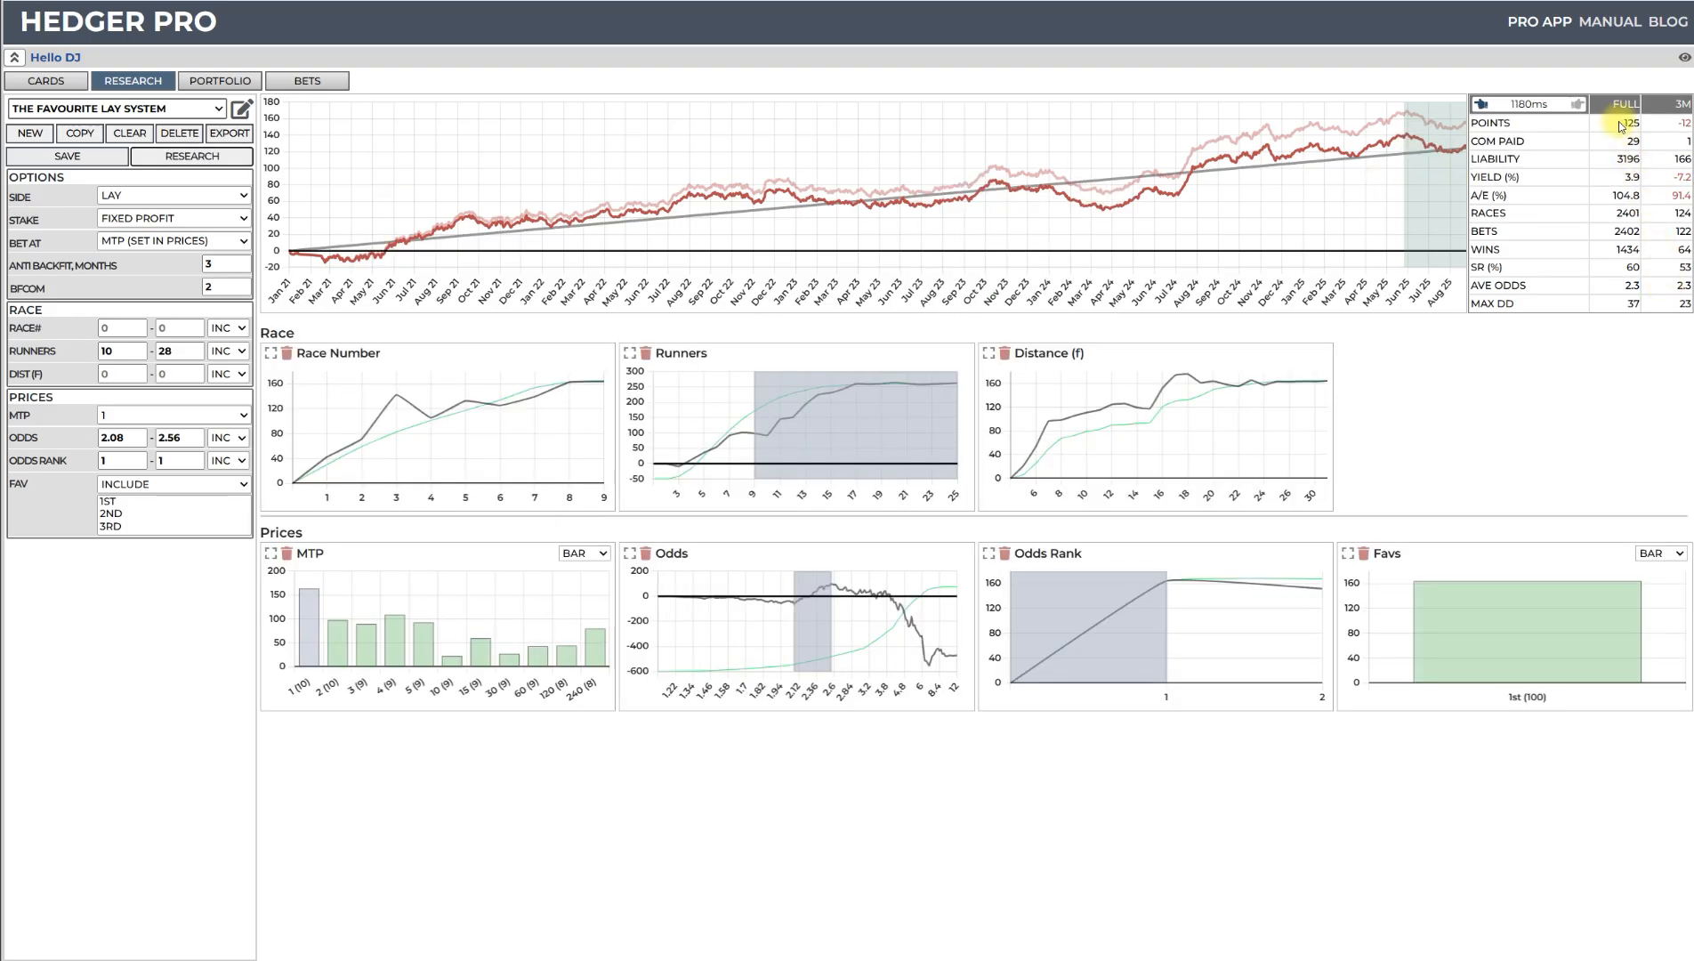
pyautogui.click(244, 224)
pyautogui.click(196, 241)
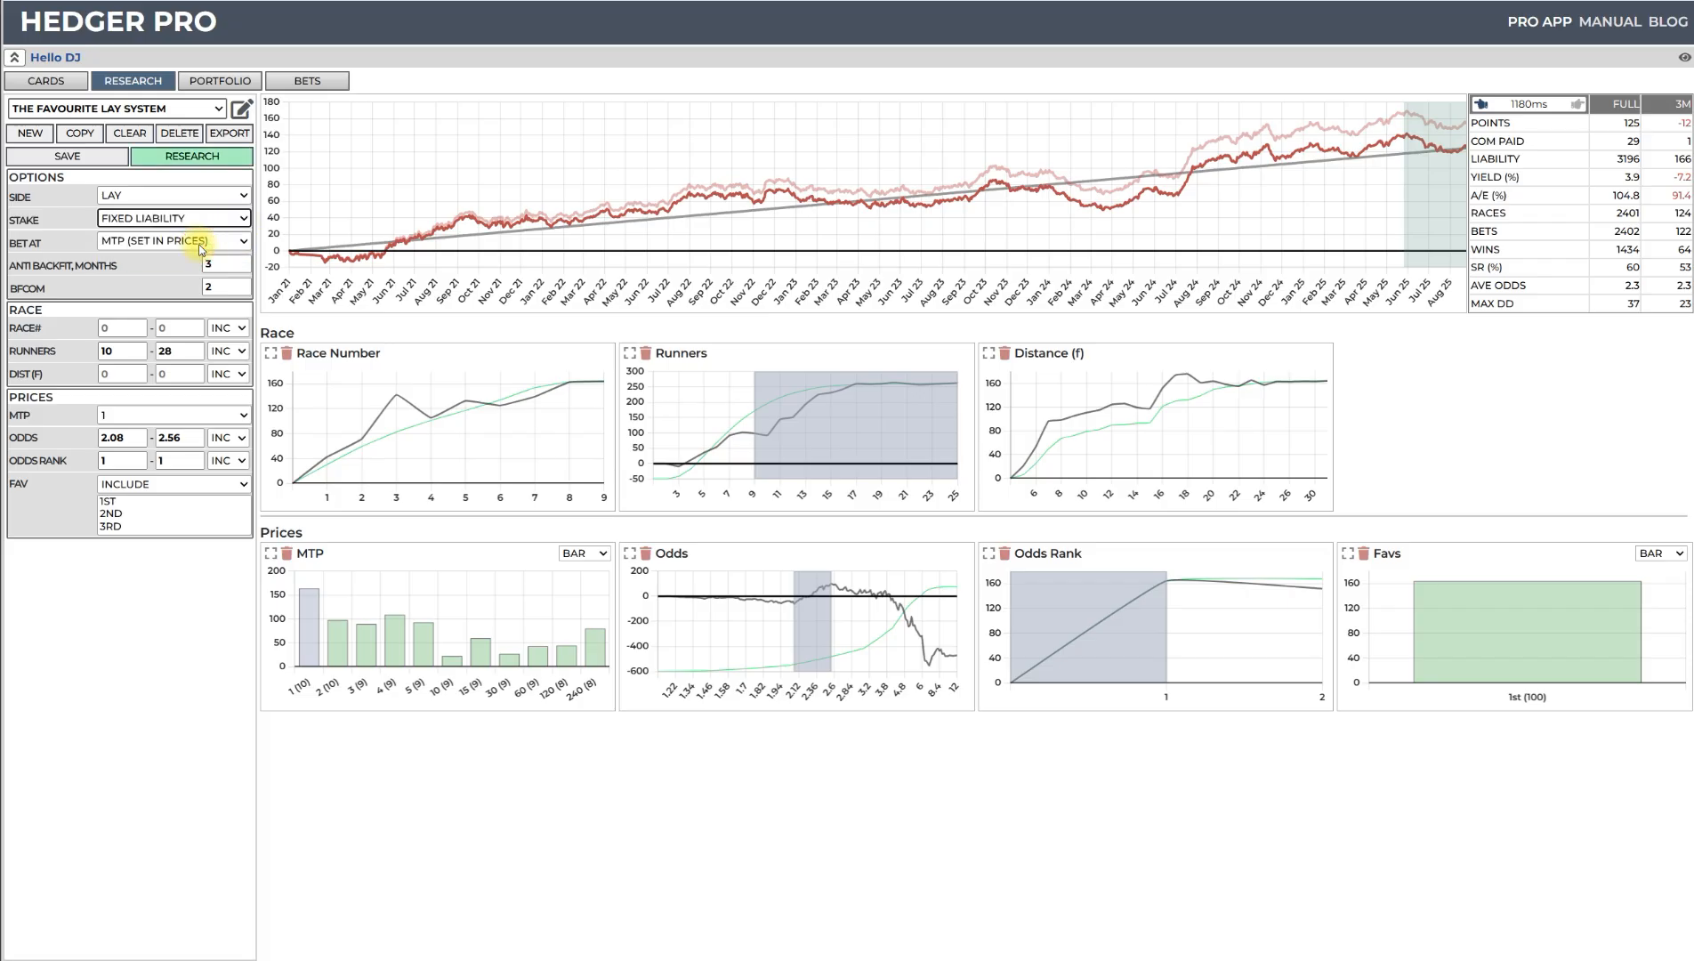
pyautogui.click(210, 160)
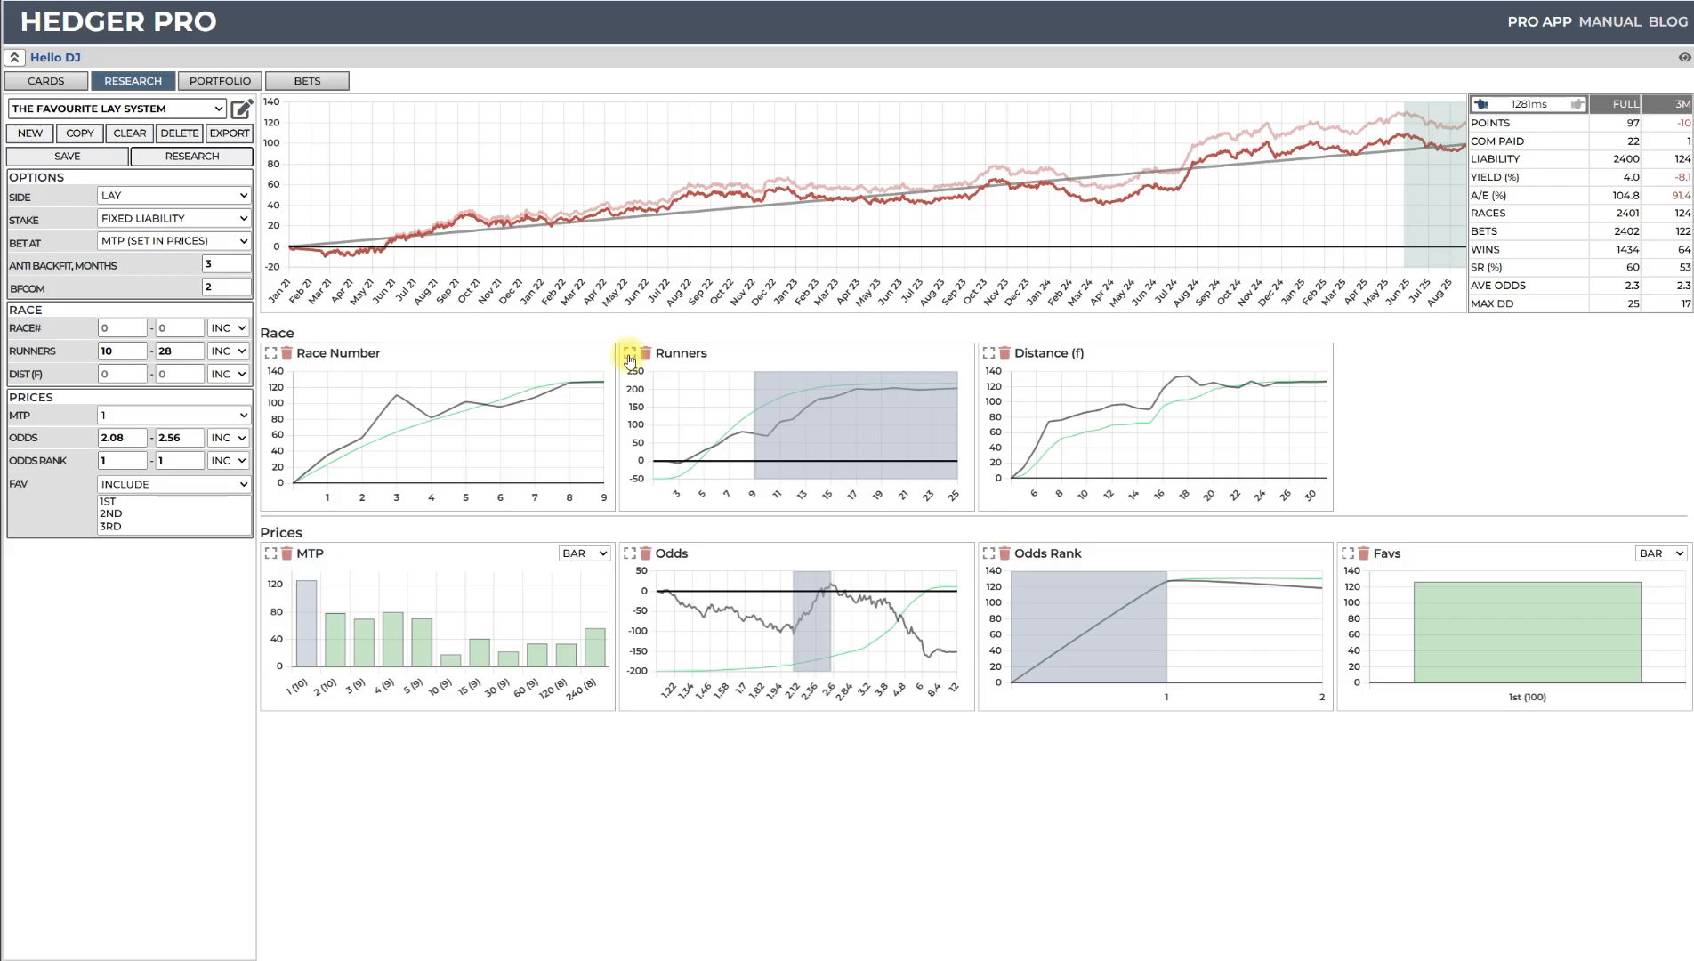
# - Narrow the Runners range to 11–25 and extend the odds range to 2.08–2.62, rerunning the research after each change
pyautogui.click(769, 398)
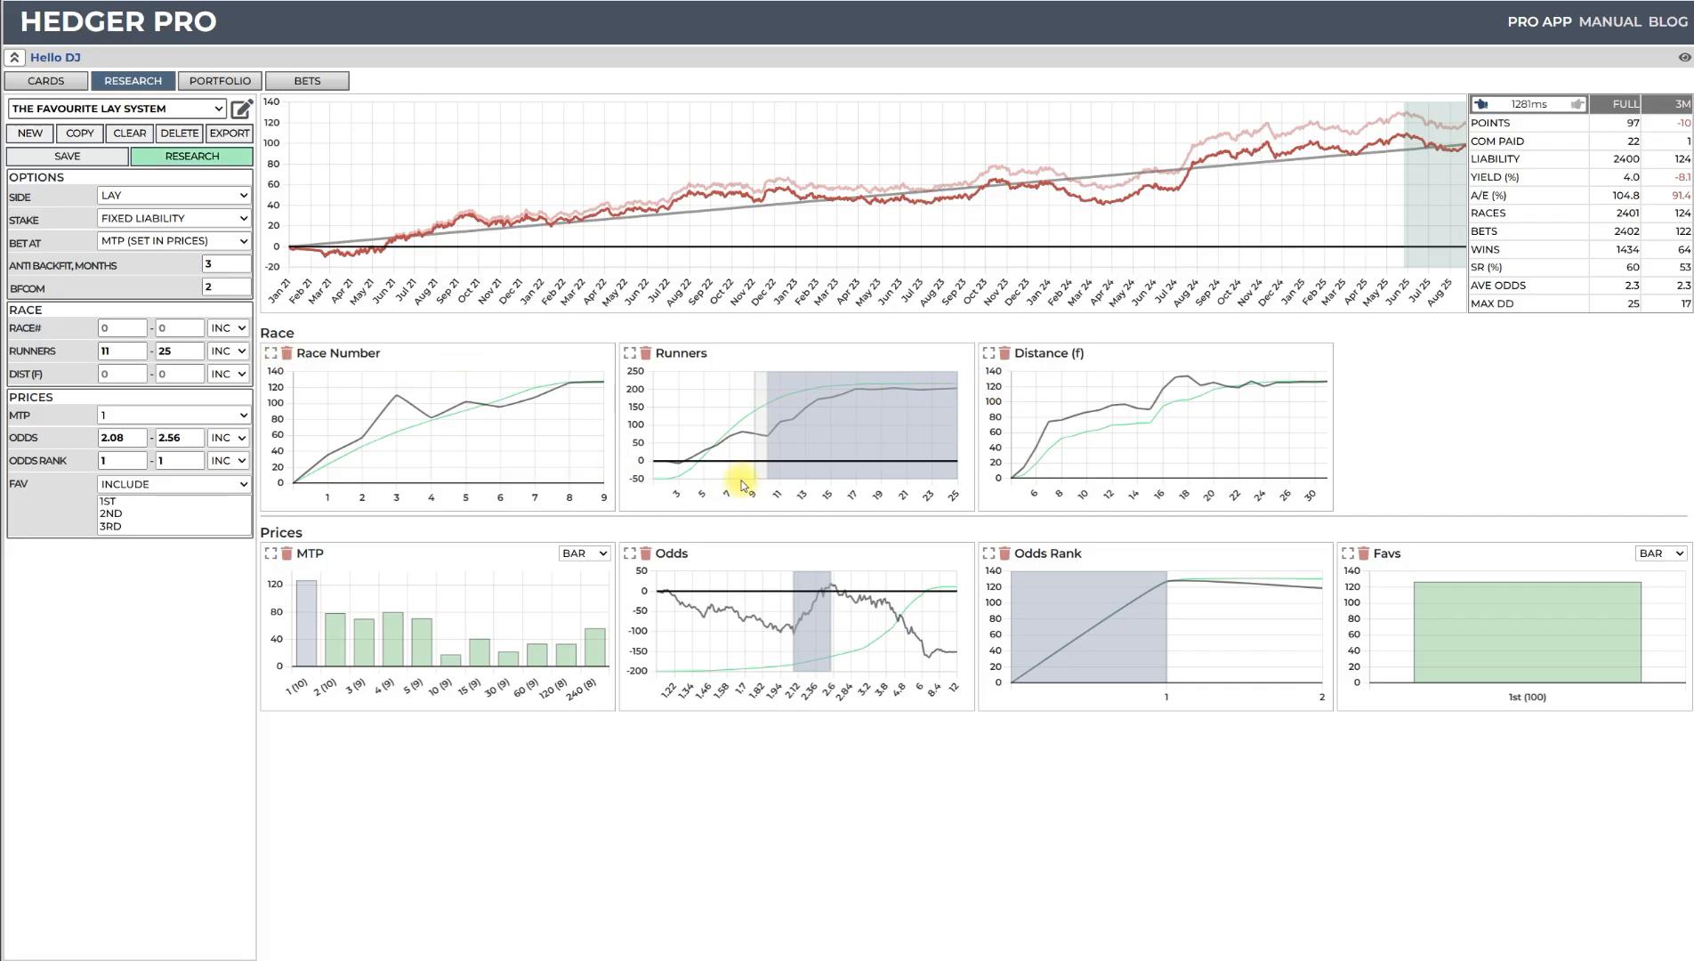
pyautogui.click(207, 158)
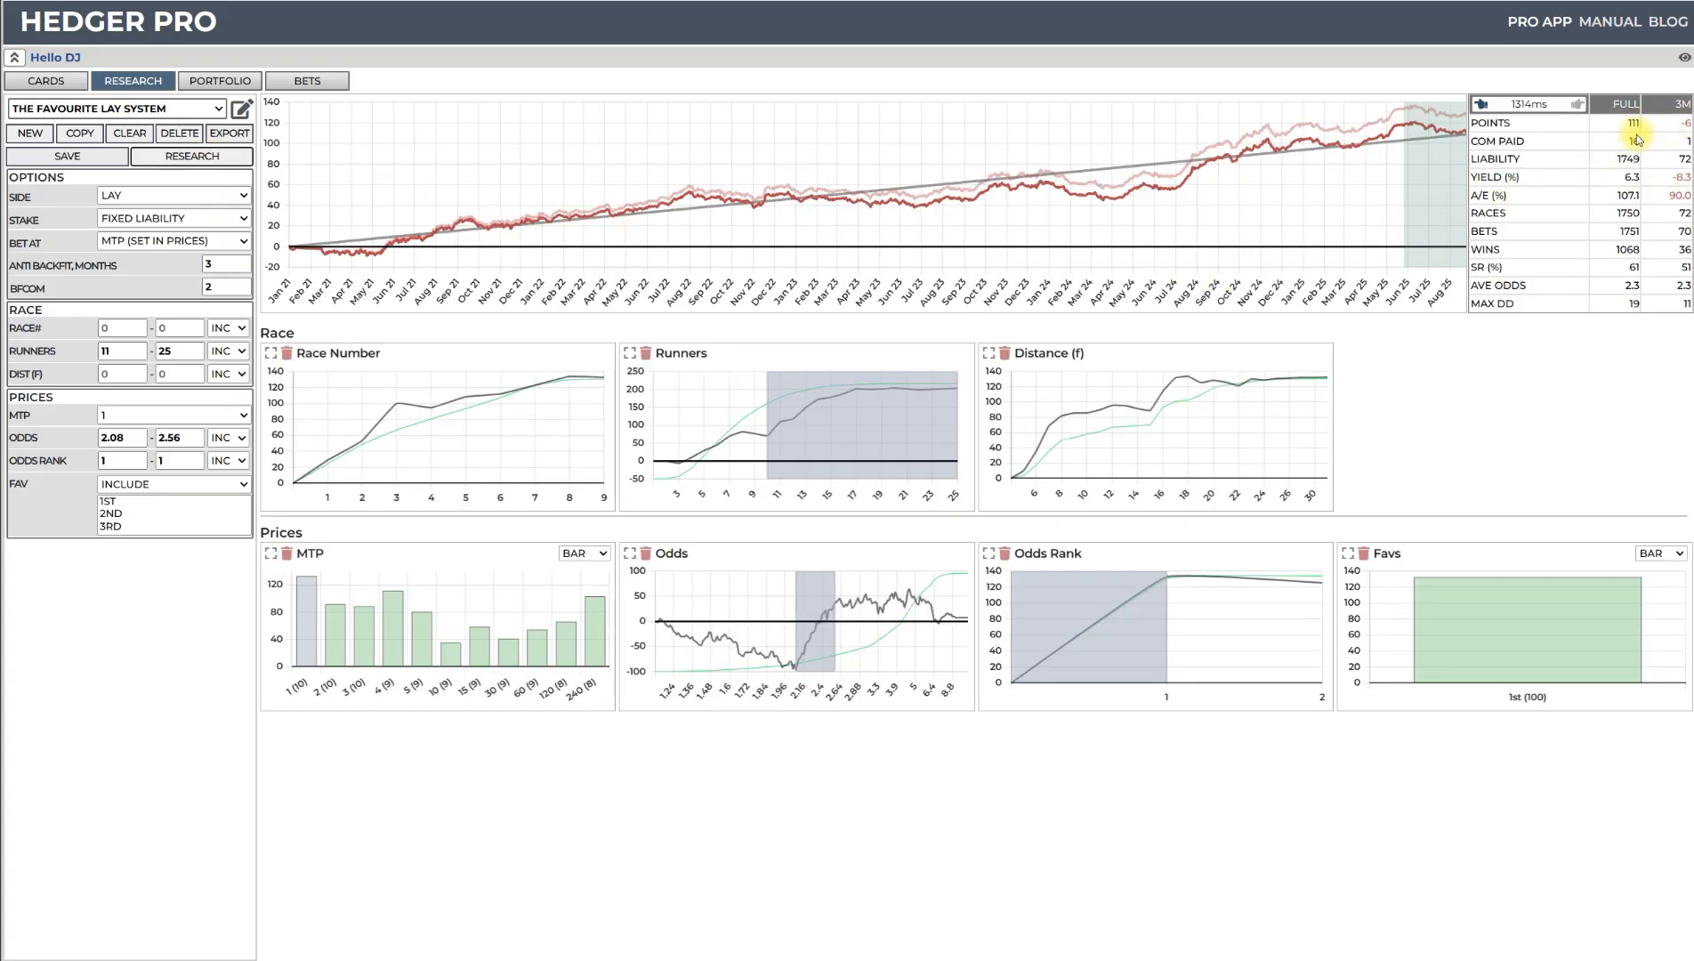
pyautogui.click(631, 554)
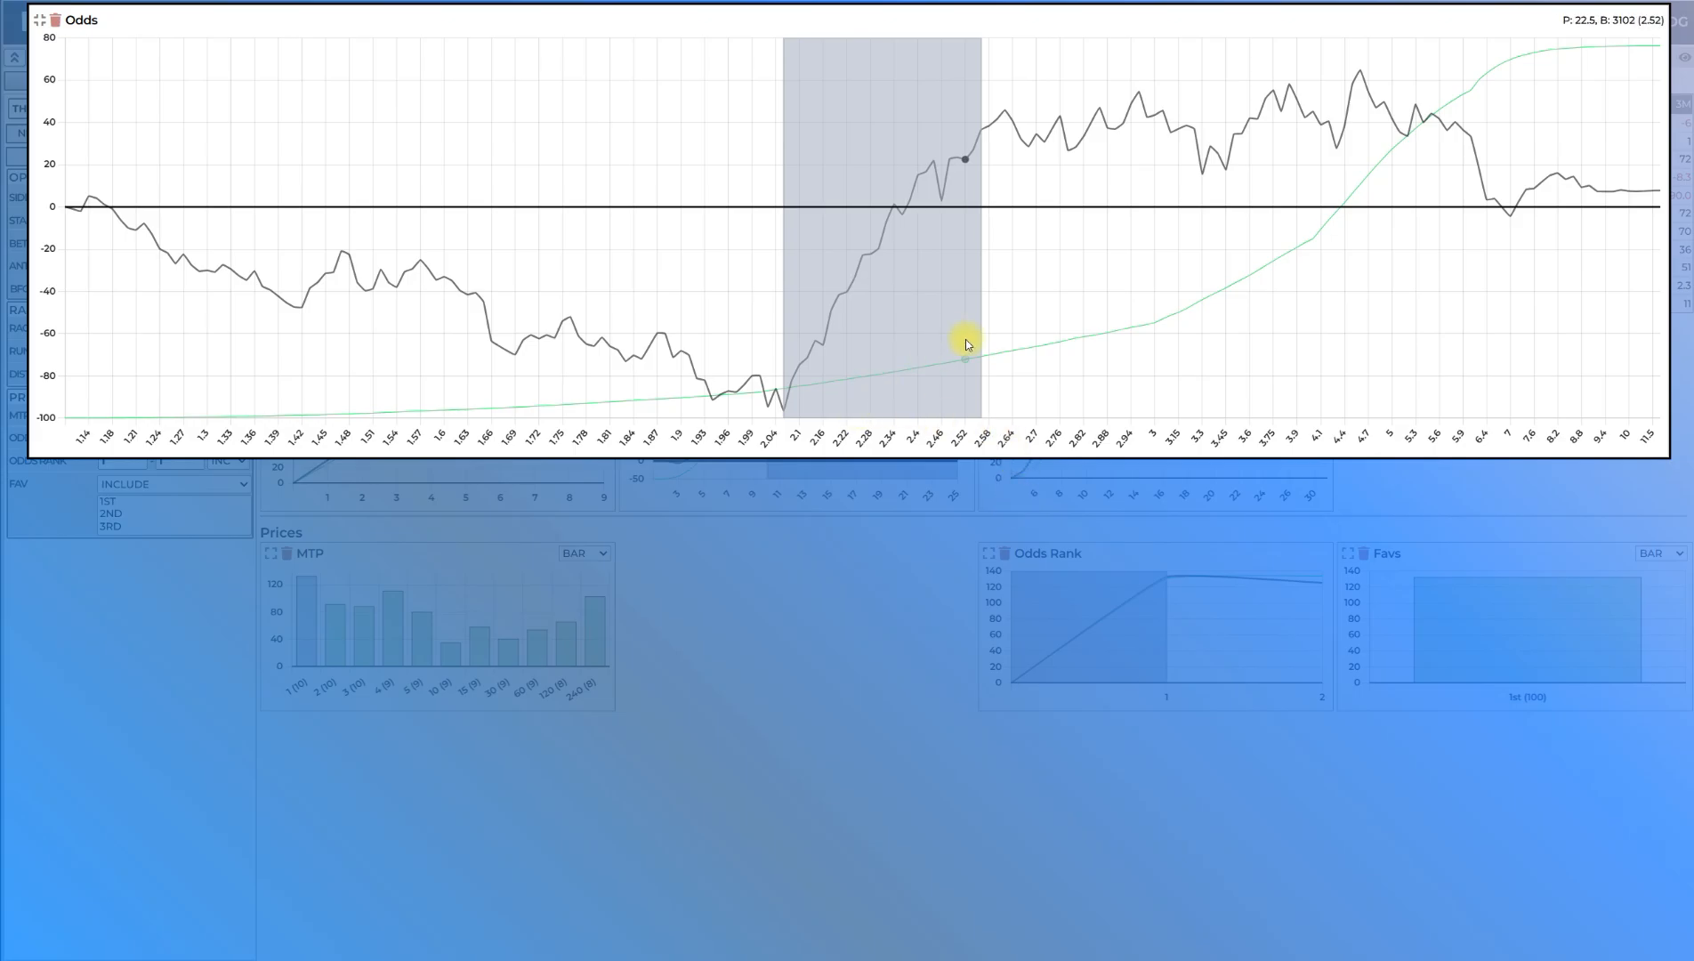
pyautogui.moveTo(974, 342); pyautogui.dragTo(1013, 352)
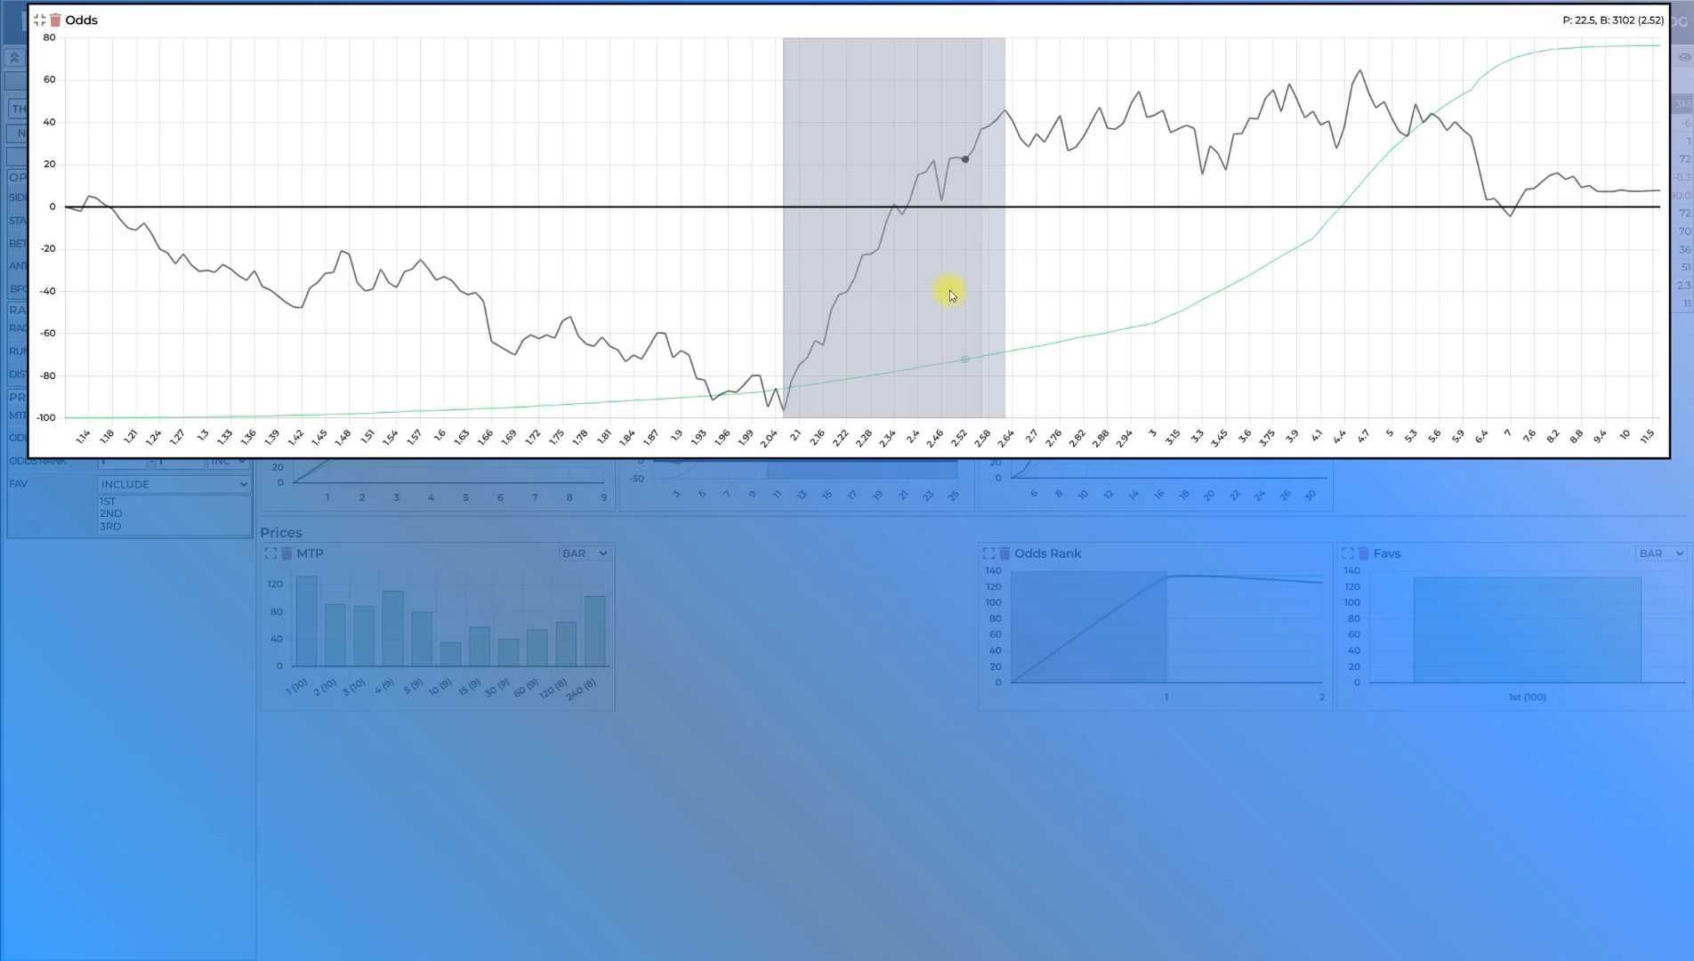
pyautogui.click(39, 20)
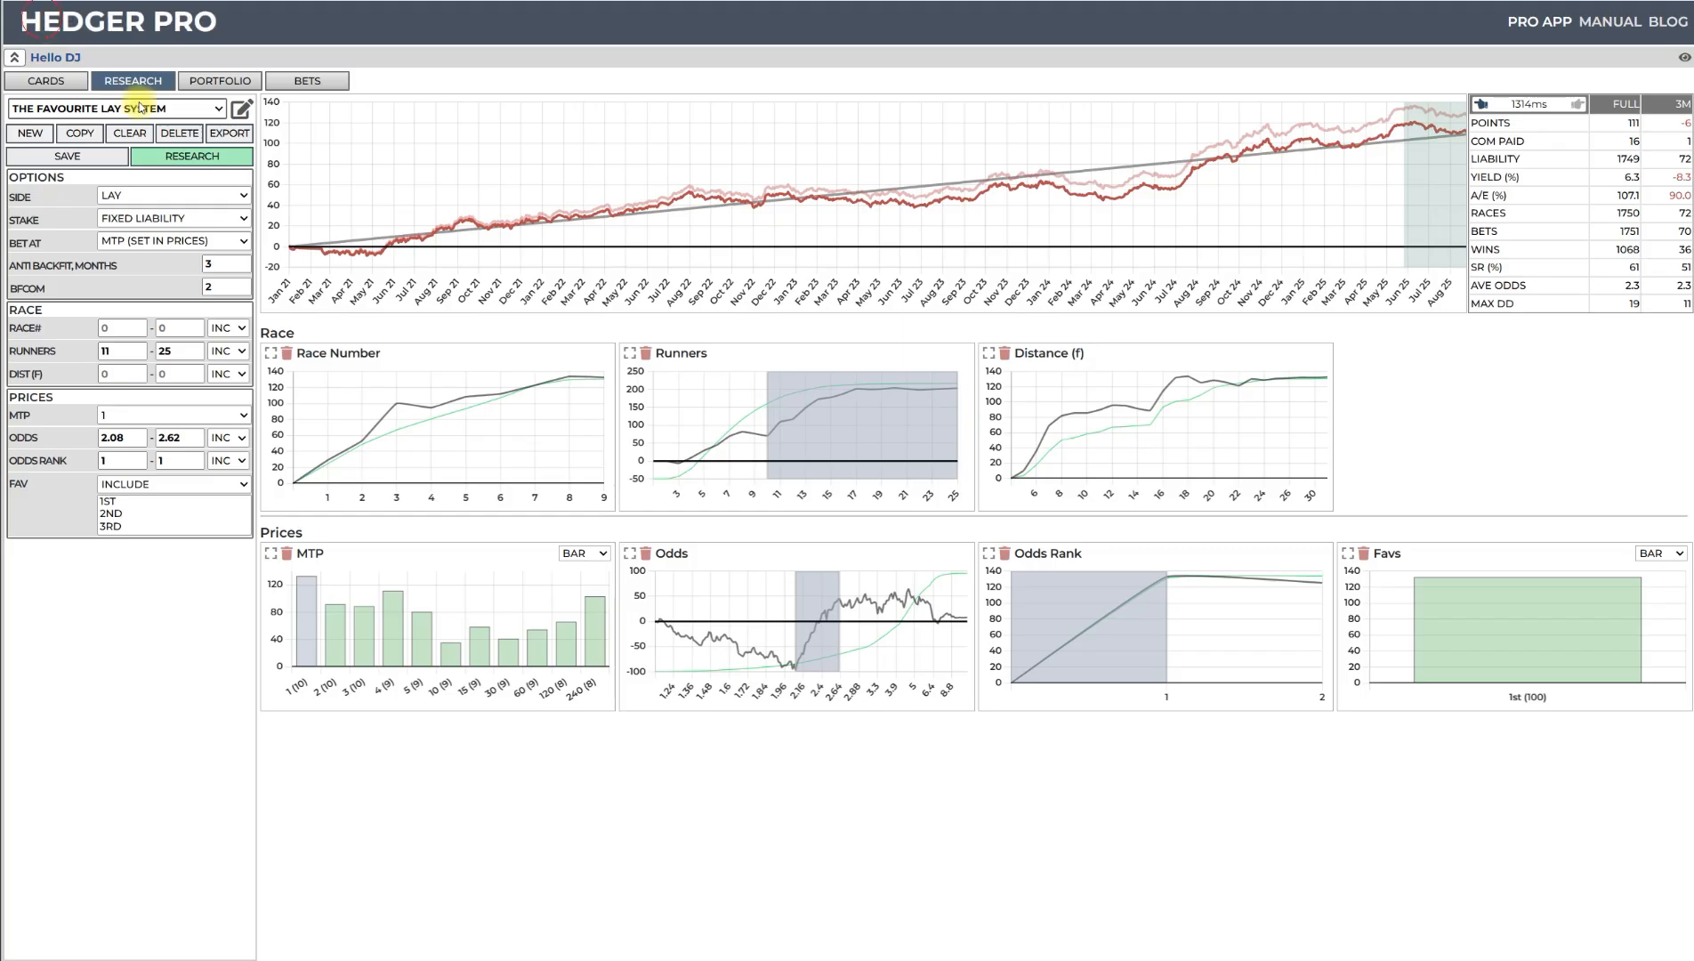
pyautogui.click(220, 158)
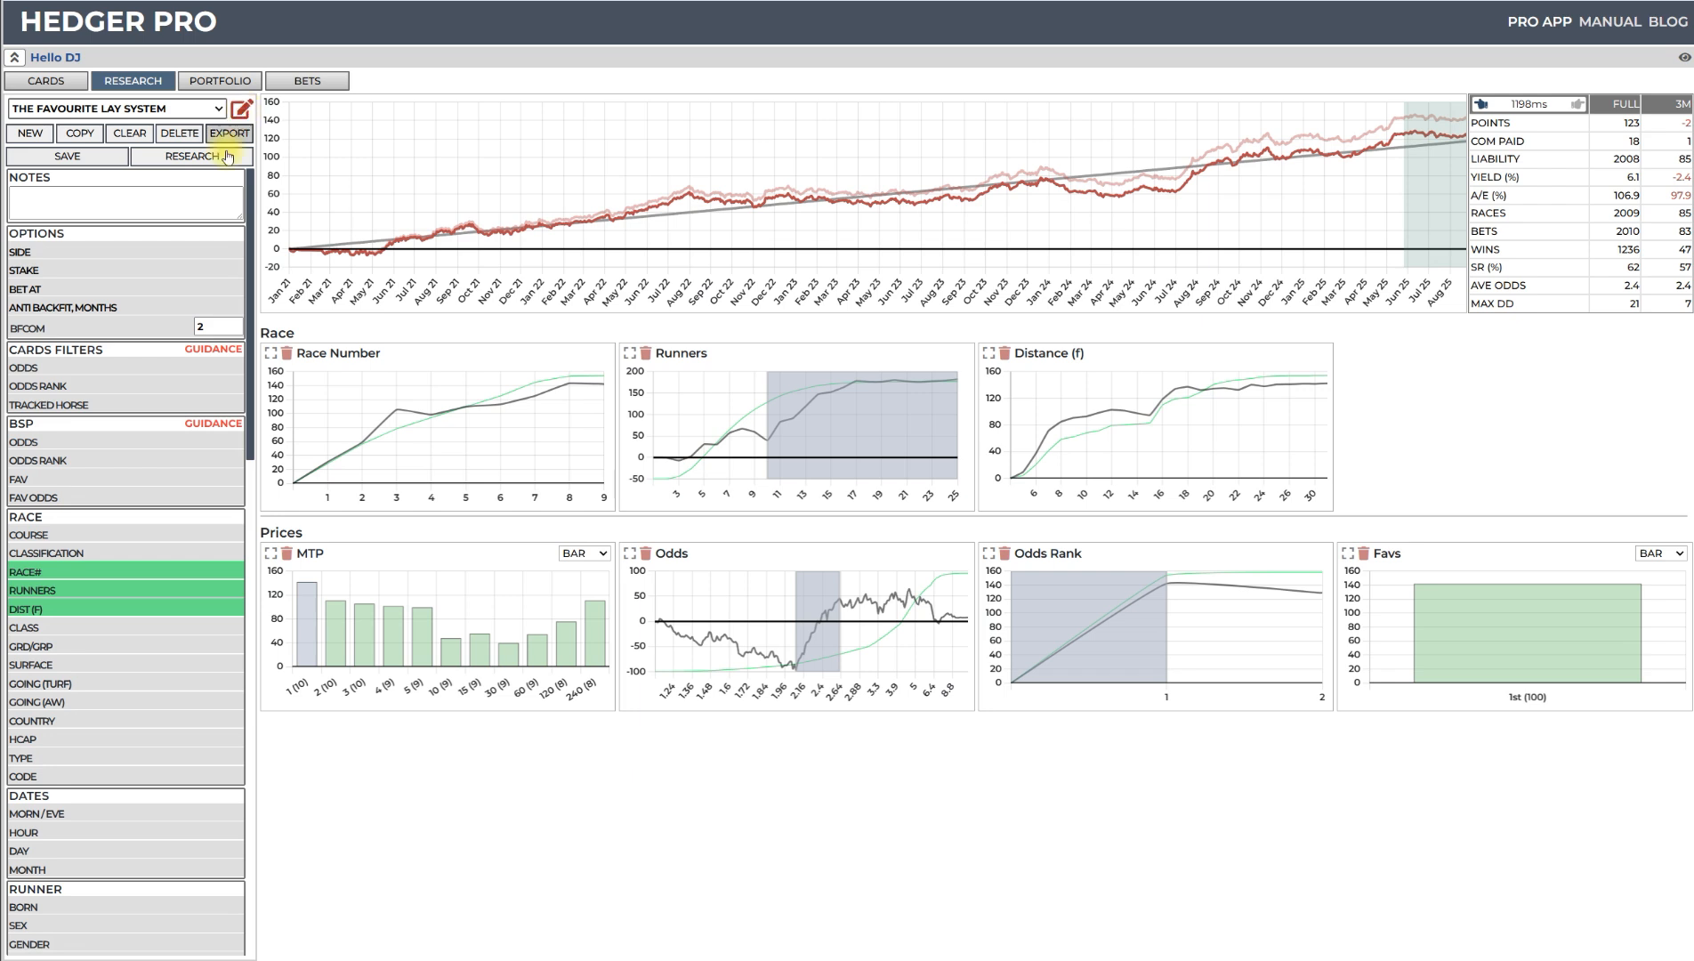
# - Add the Course, Classification, Age and WGT filters to the system and rerun the research to view their charts
pyautogui.click(30, 535)
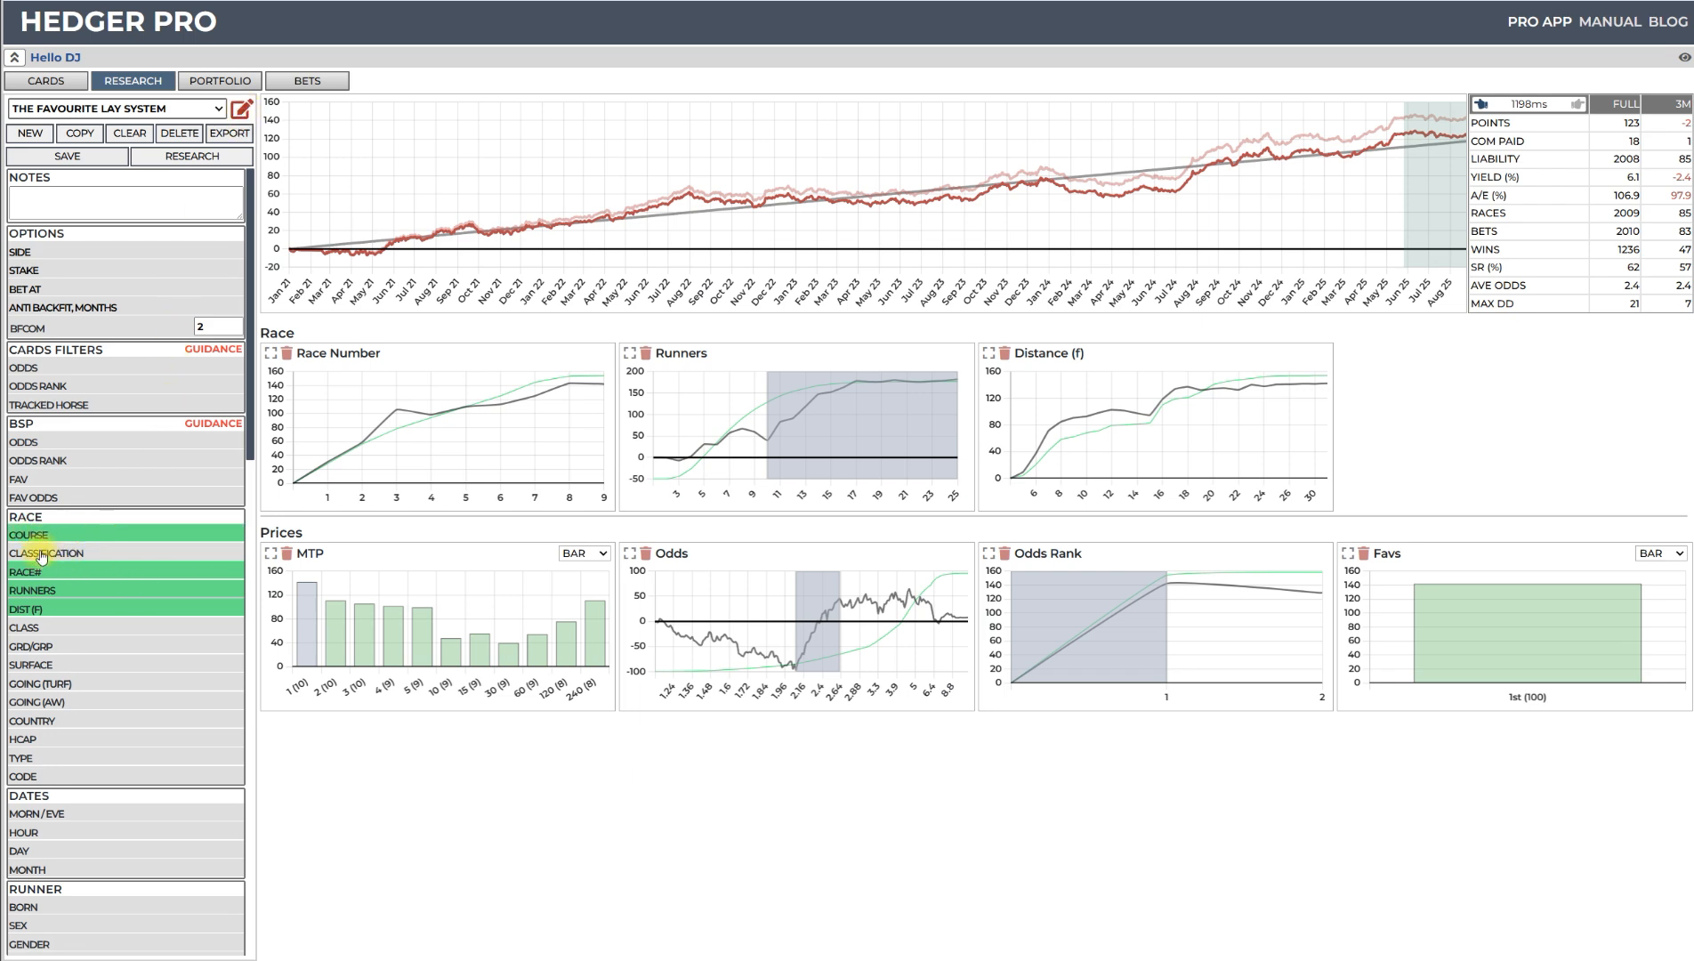
pyautogui.click(41, 555)
pyautogui.scroll(-10, 121, 619)
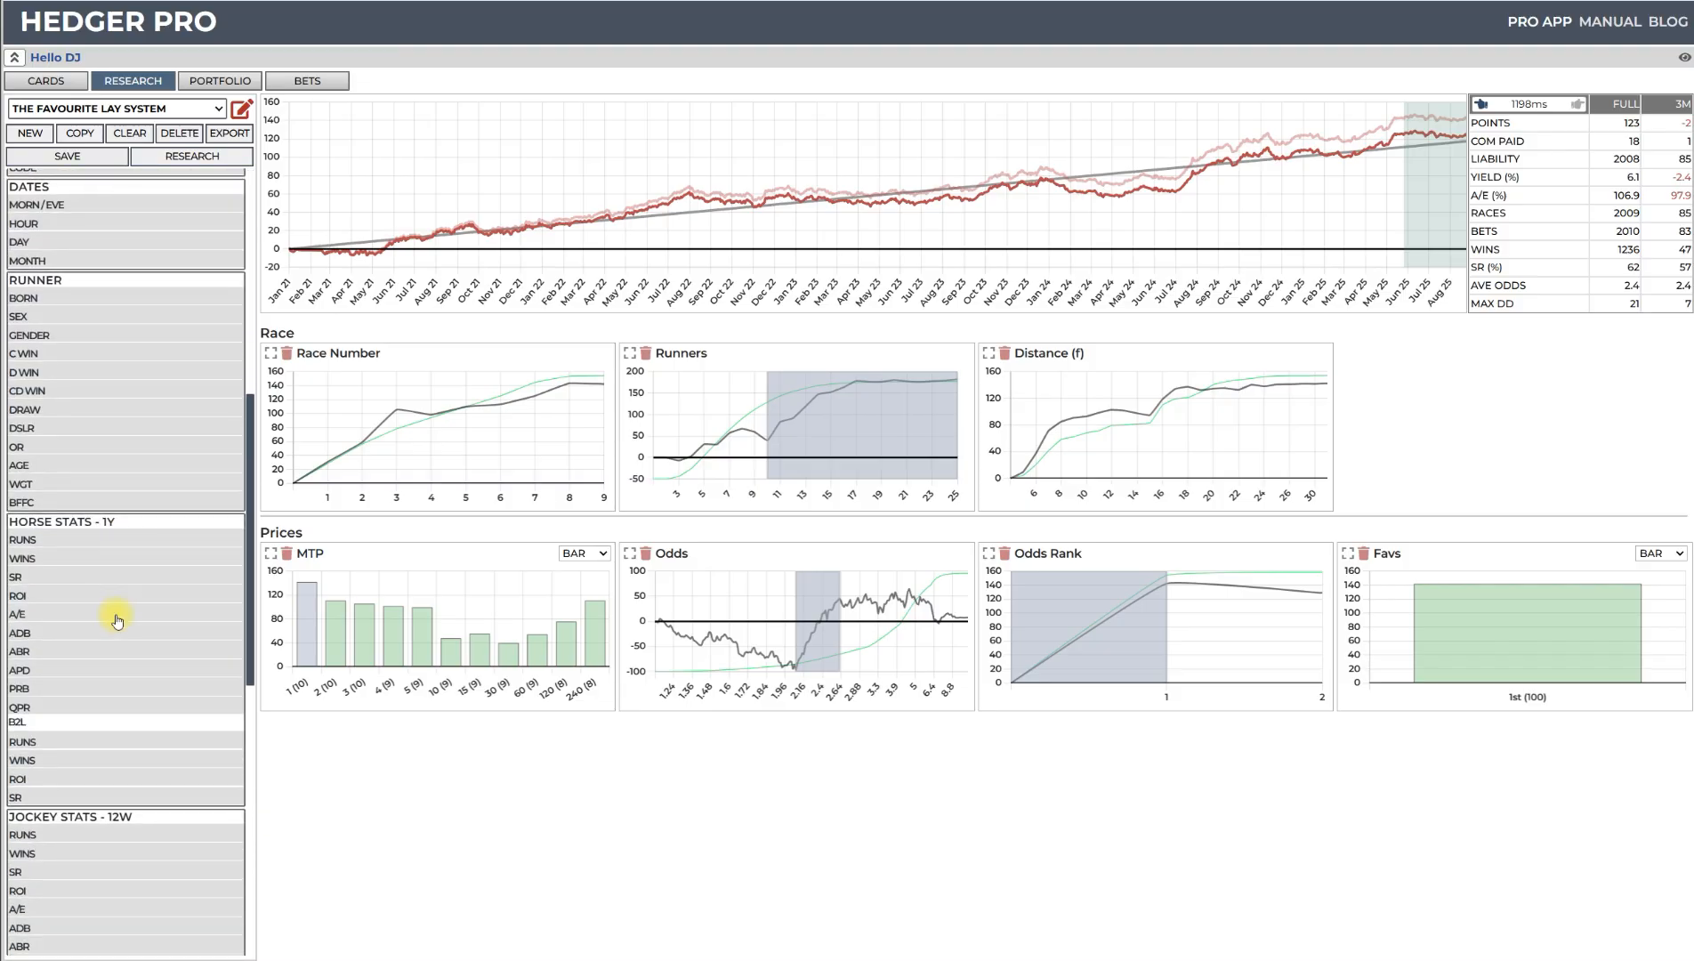
pyautogui.scroll(8, 115, 614)
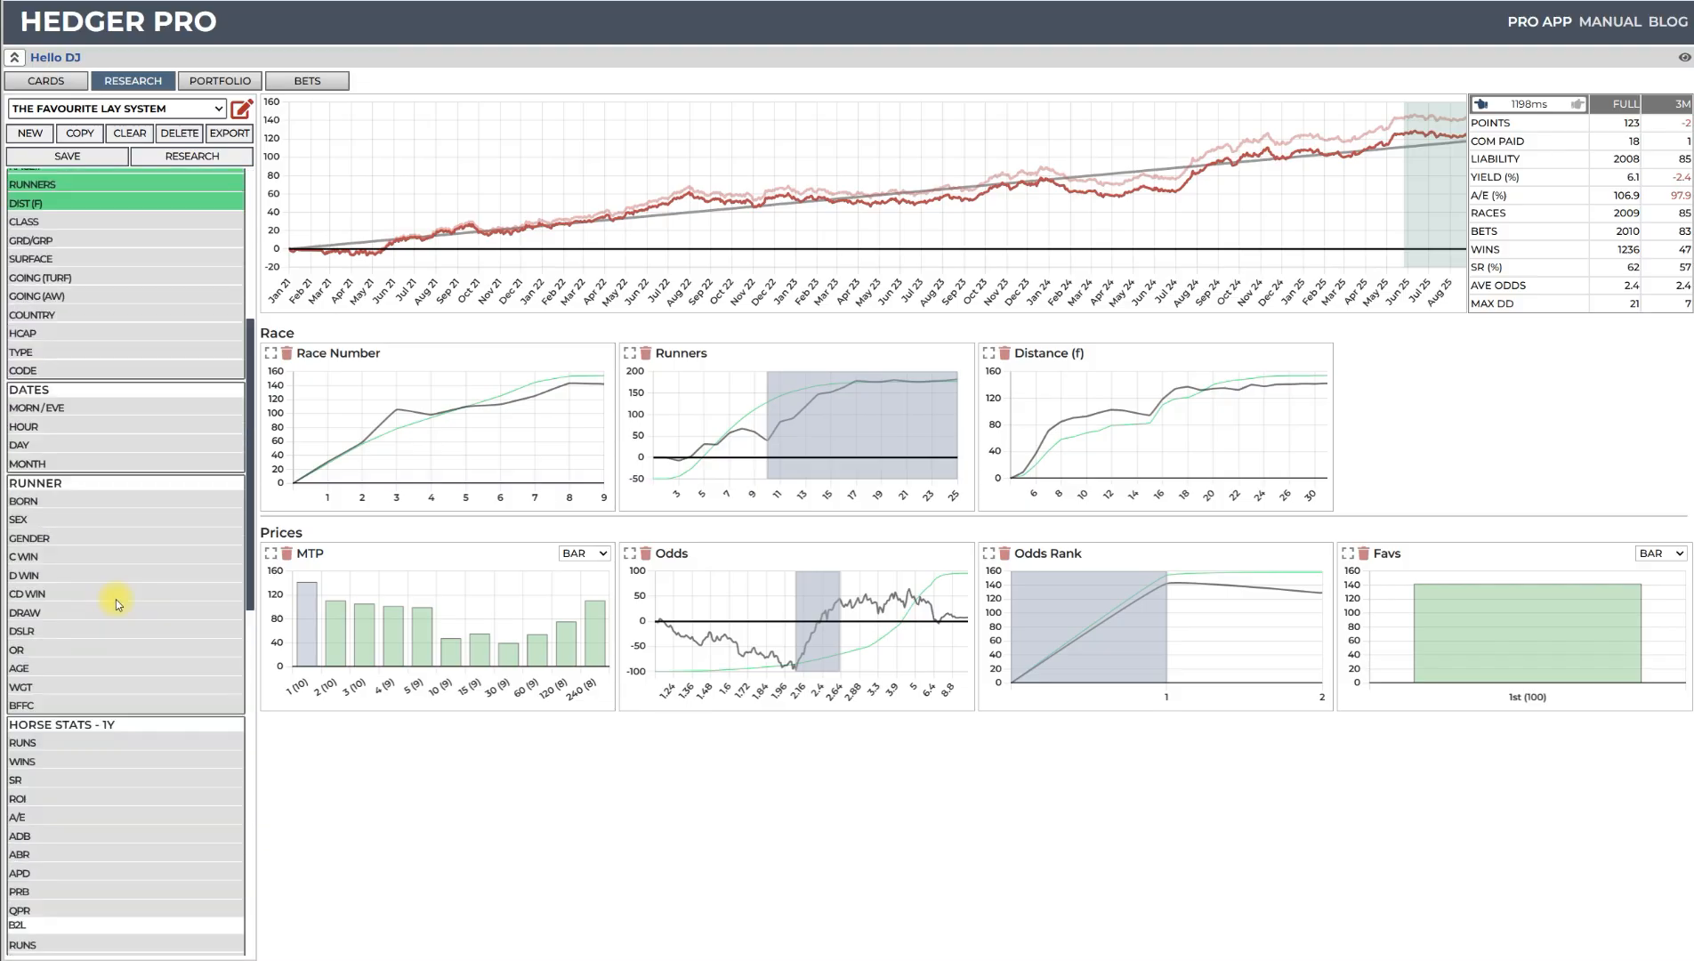
pyautogui.scroll(-4, 116, 594)
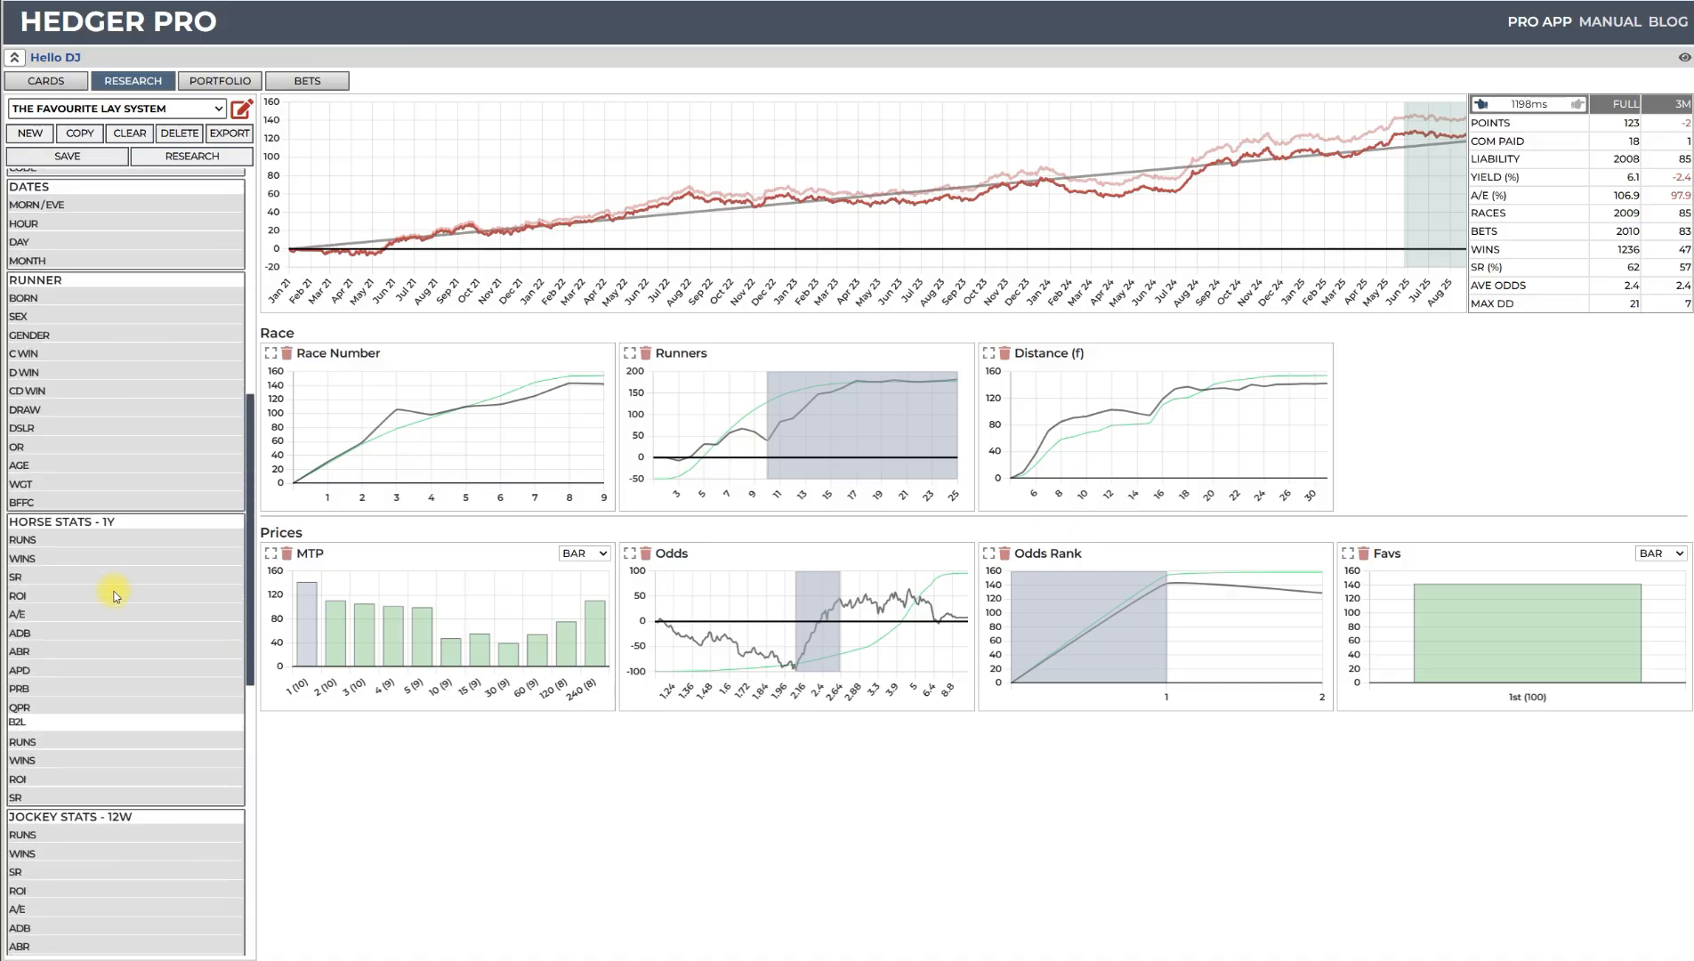
pyautogui.click(21, 483)
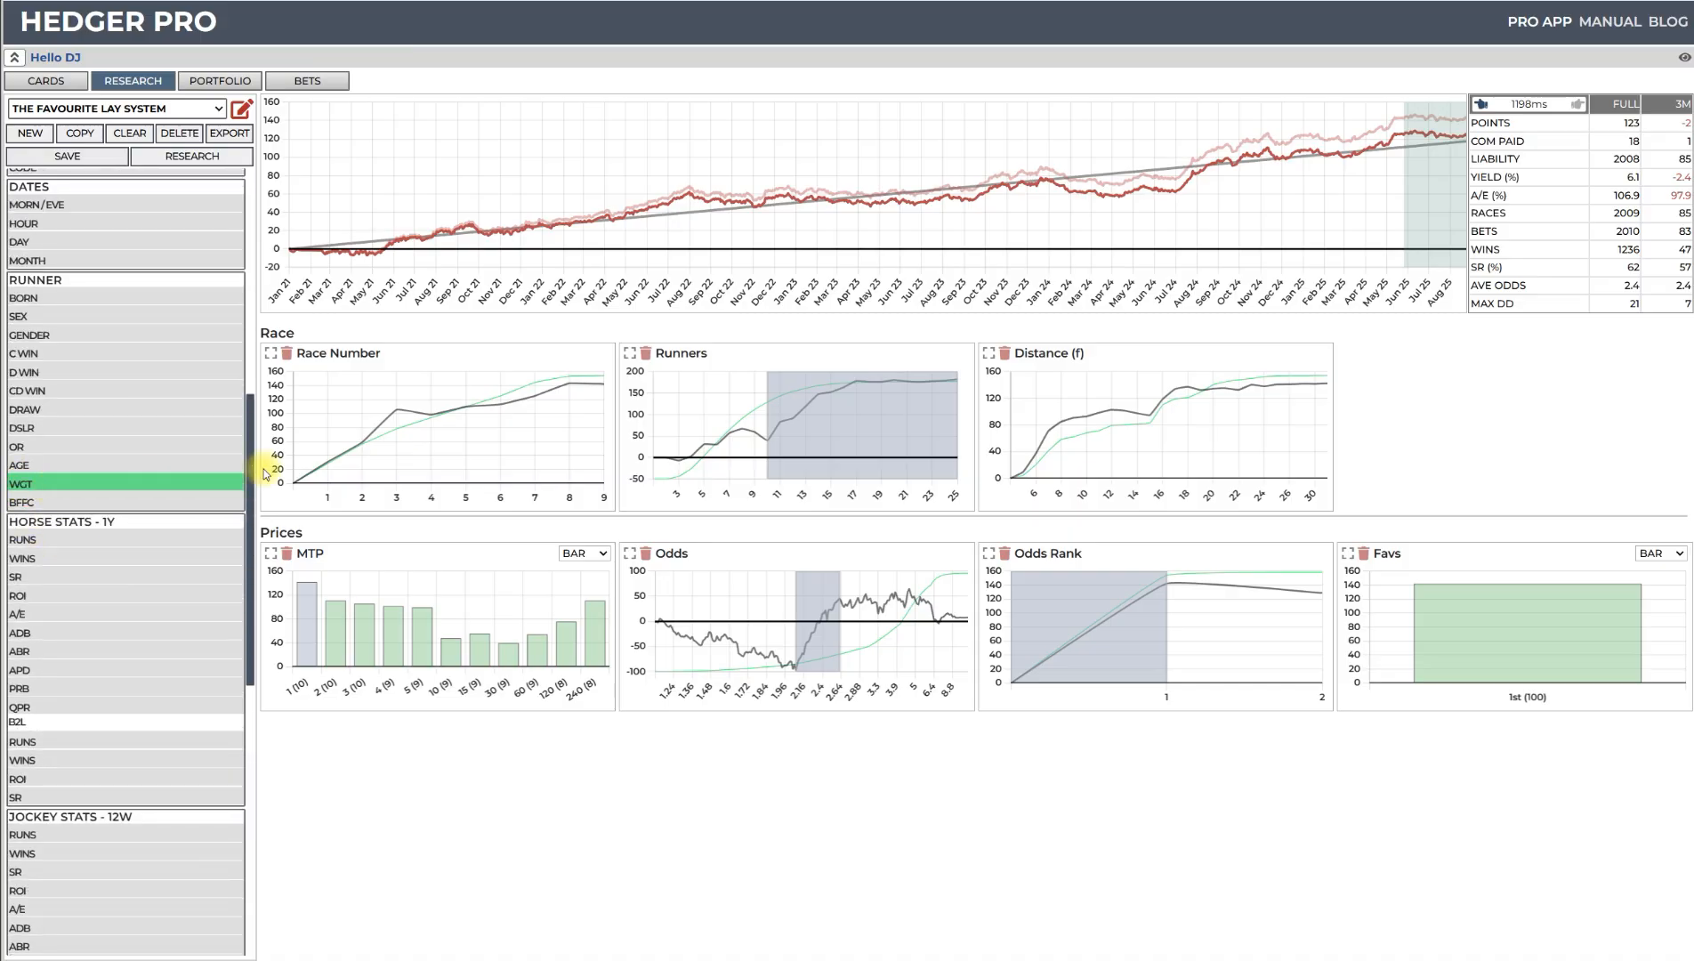
pyautogui.click(33, 467)
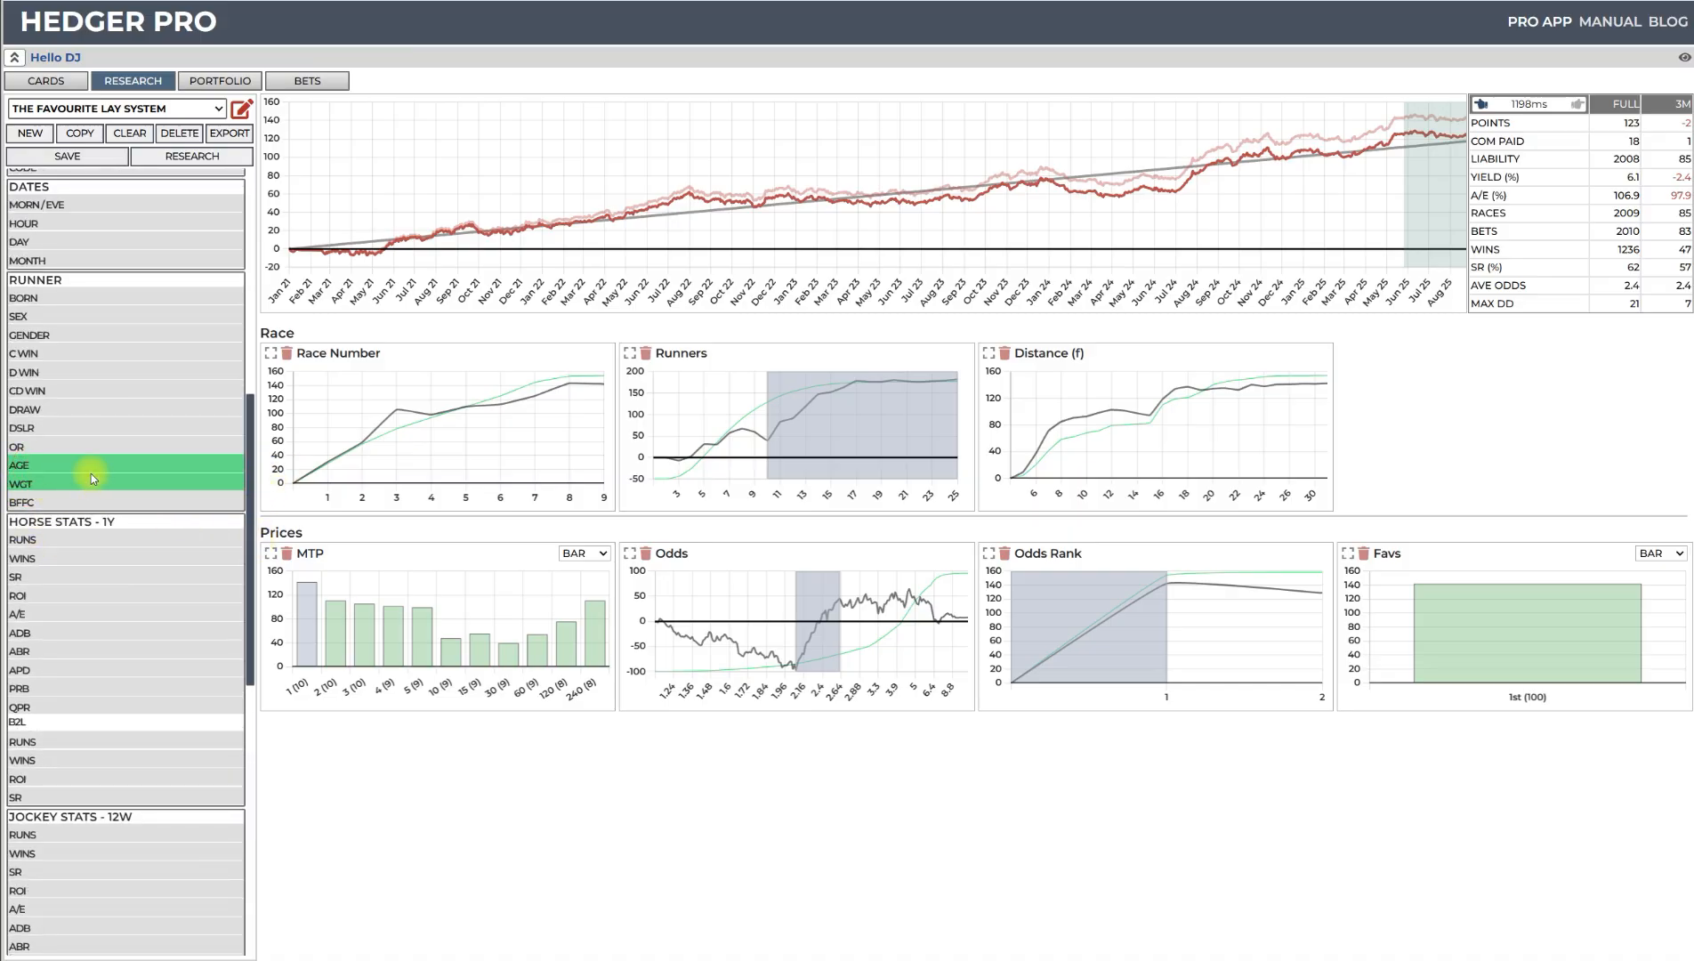
pyautogui.click(217, 162)
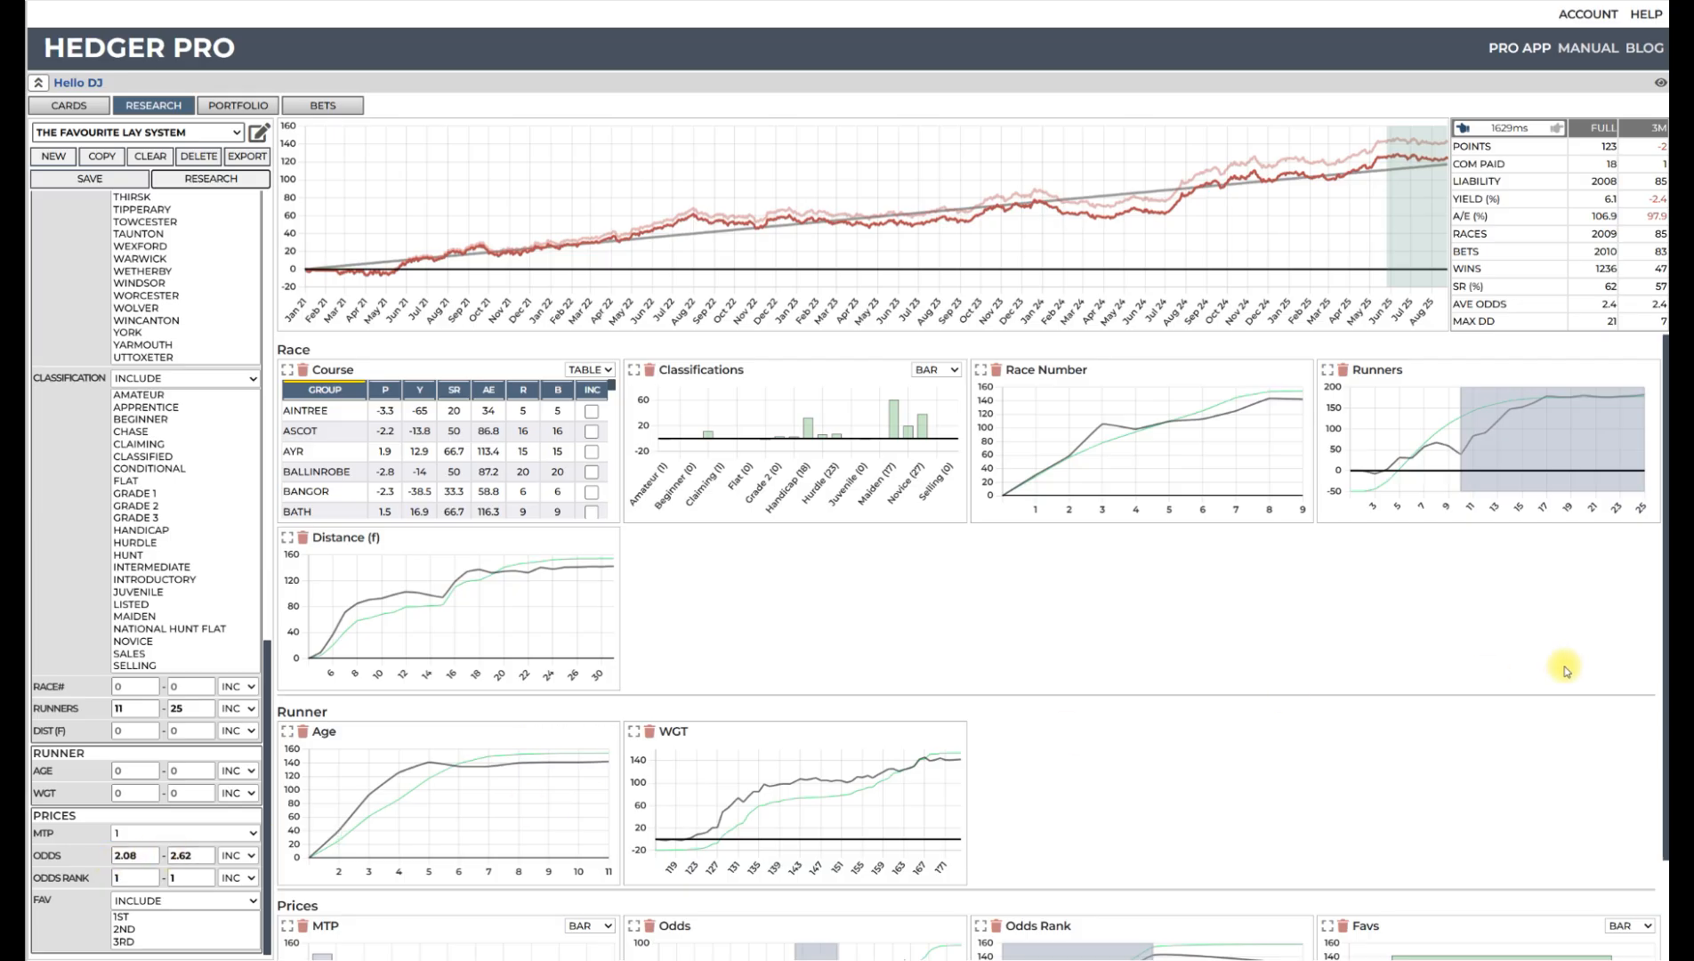
pyautogui.scroll(-2, 1550, 685)
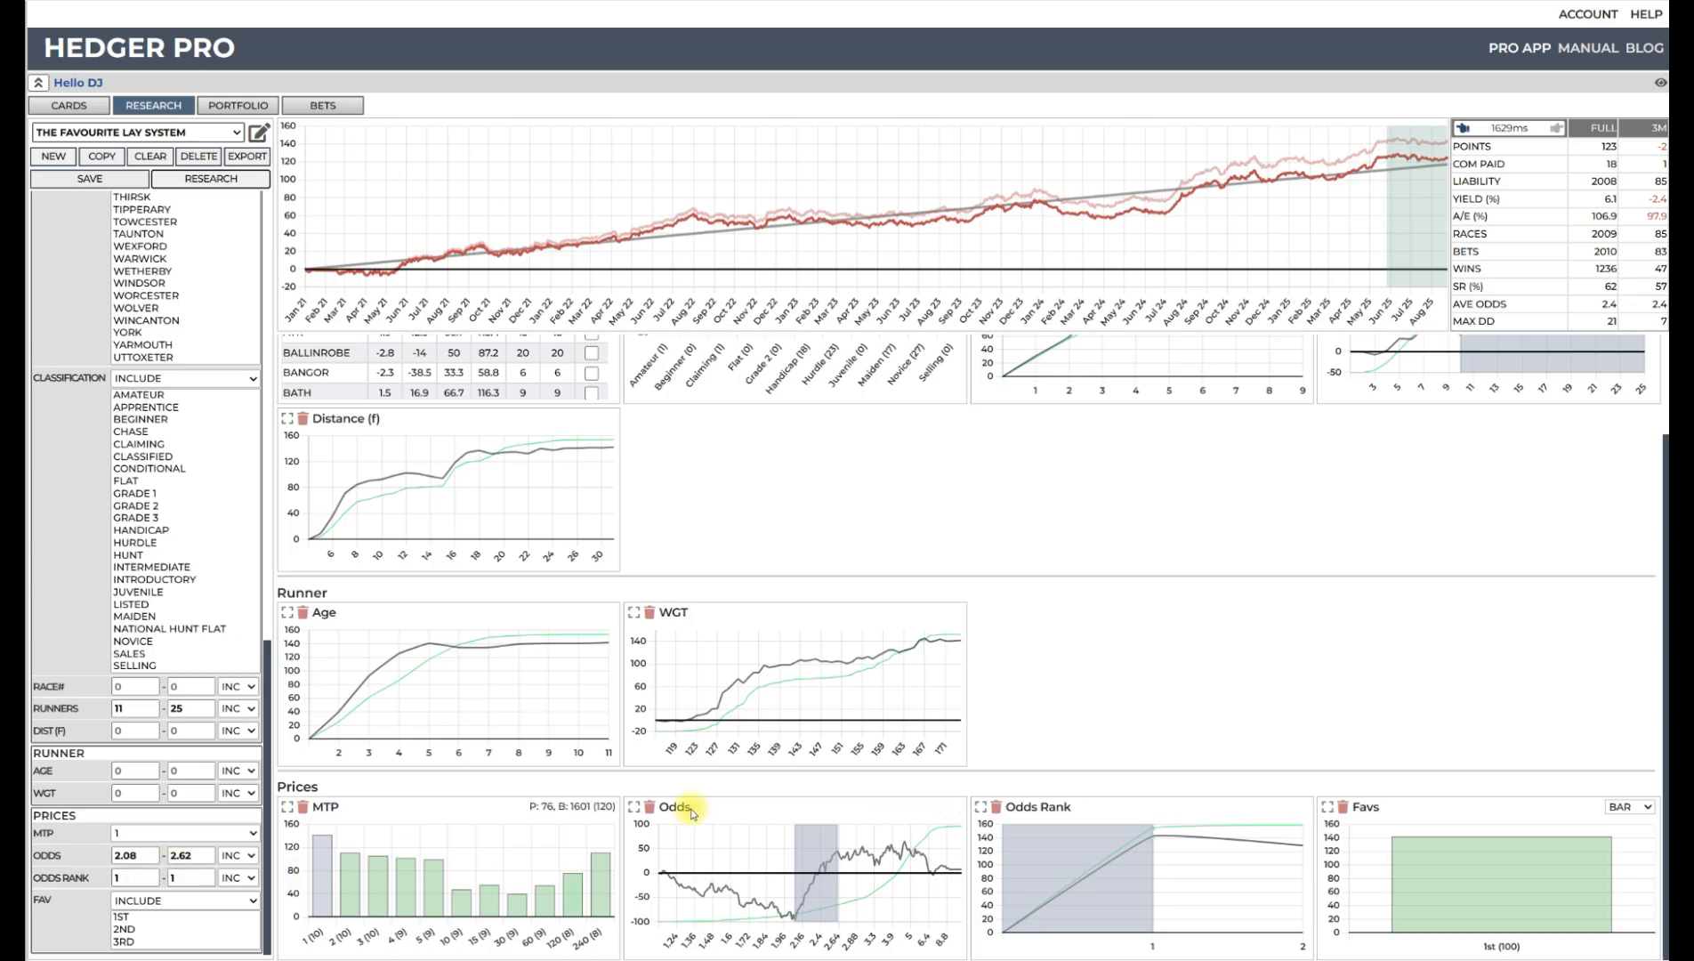
# - Examine the Race, Runner and Prices charts of the system, including the Race Number, Runners and Odds charts
pyautogui.scroll(2, 1172, 608)
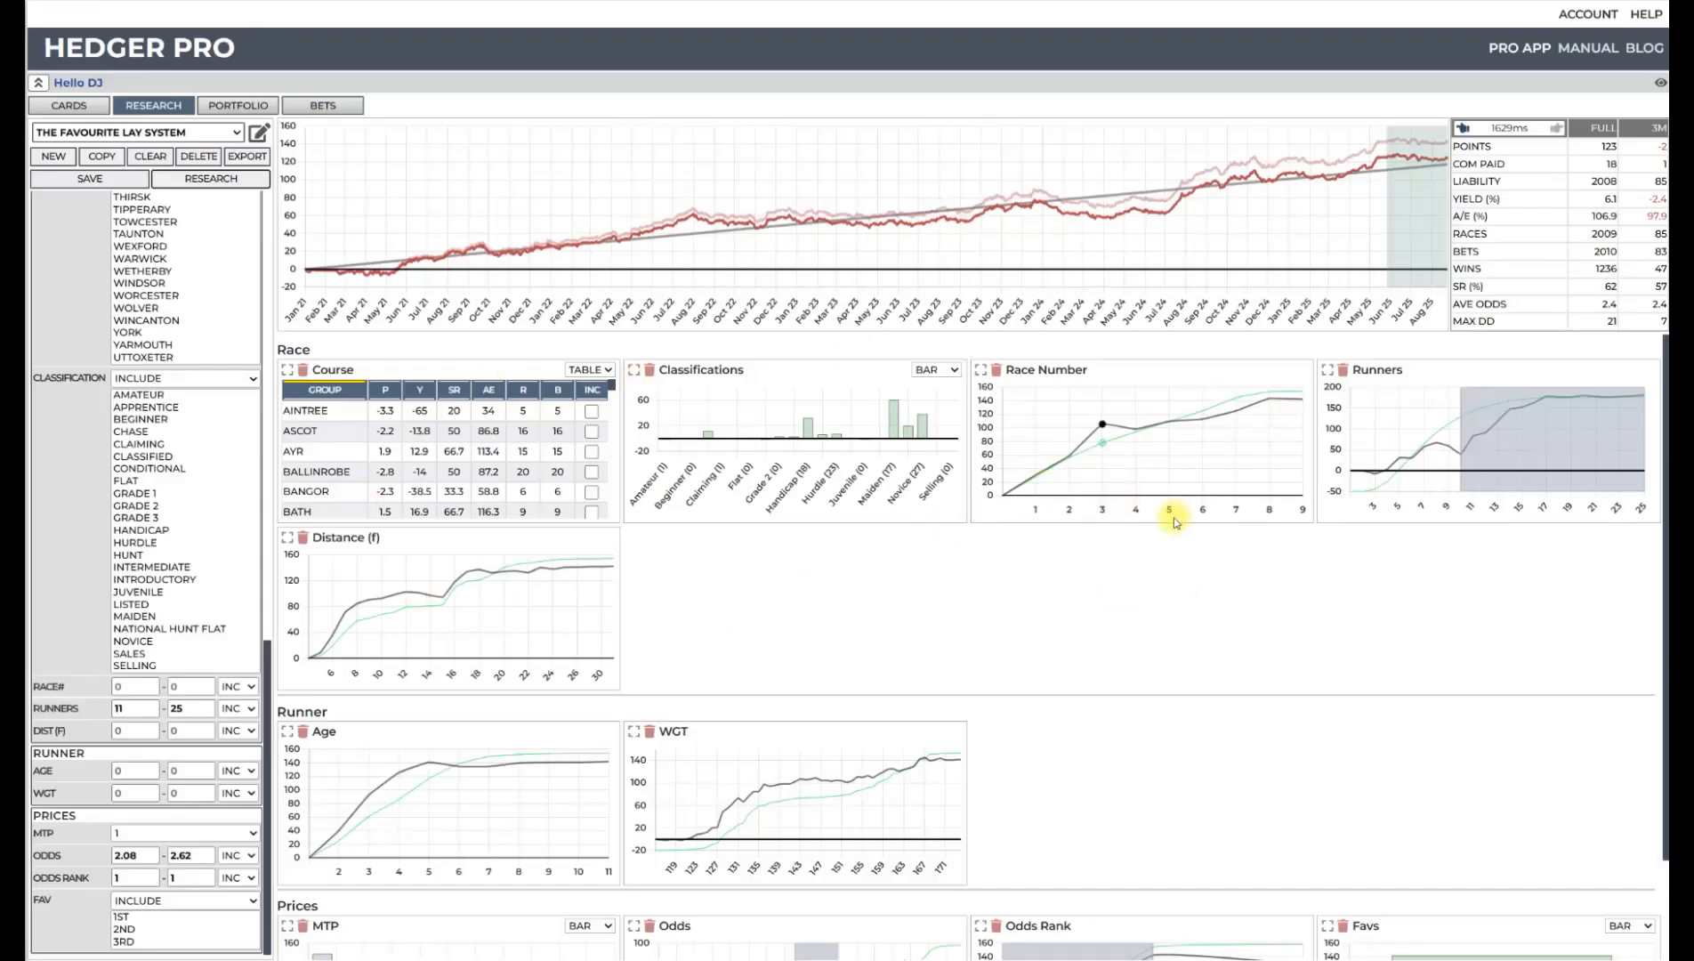
pyautogui.scroll(-2, 1192, 623)
pyautogui.scroll(2, 1561, 378)
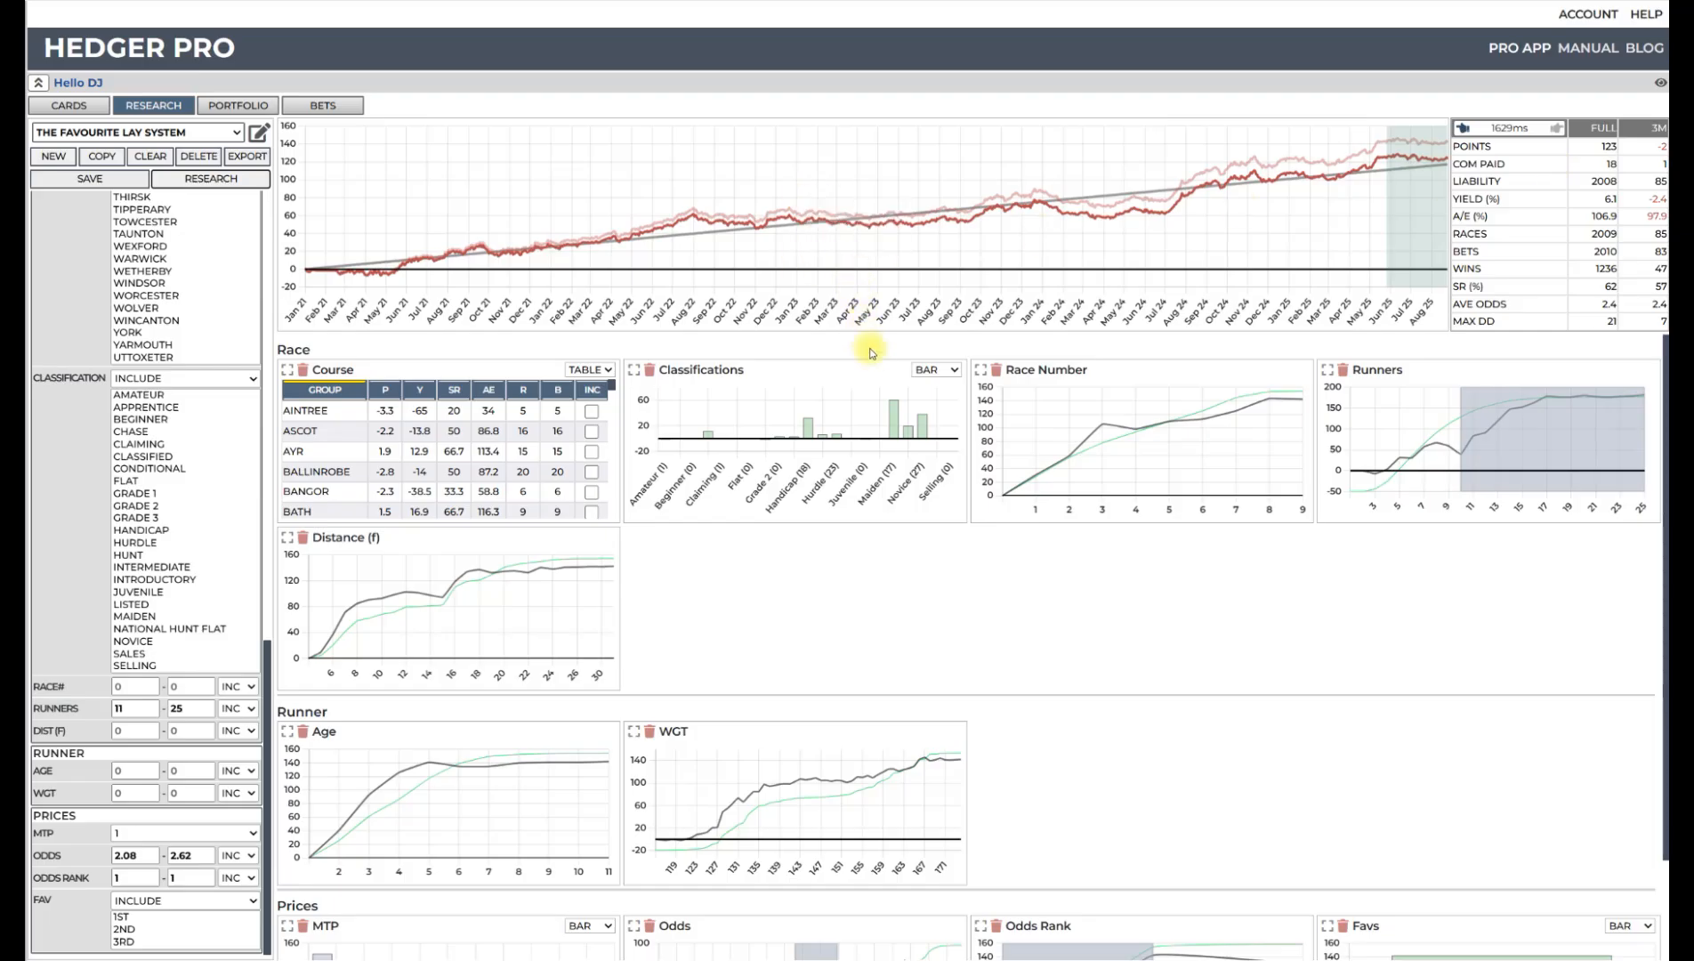
pyautogui.scroll(-1, 871, 348)
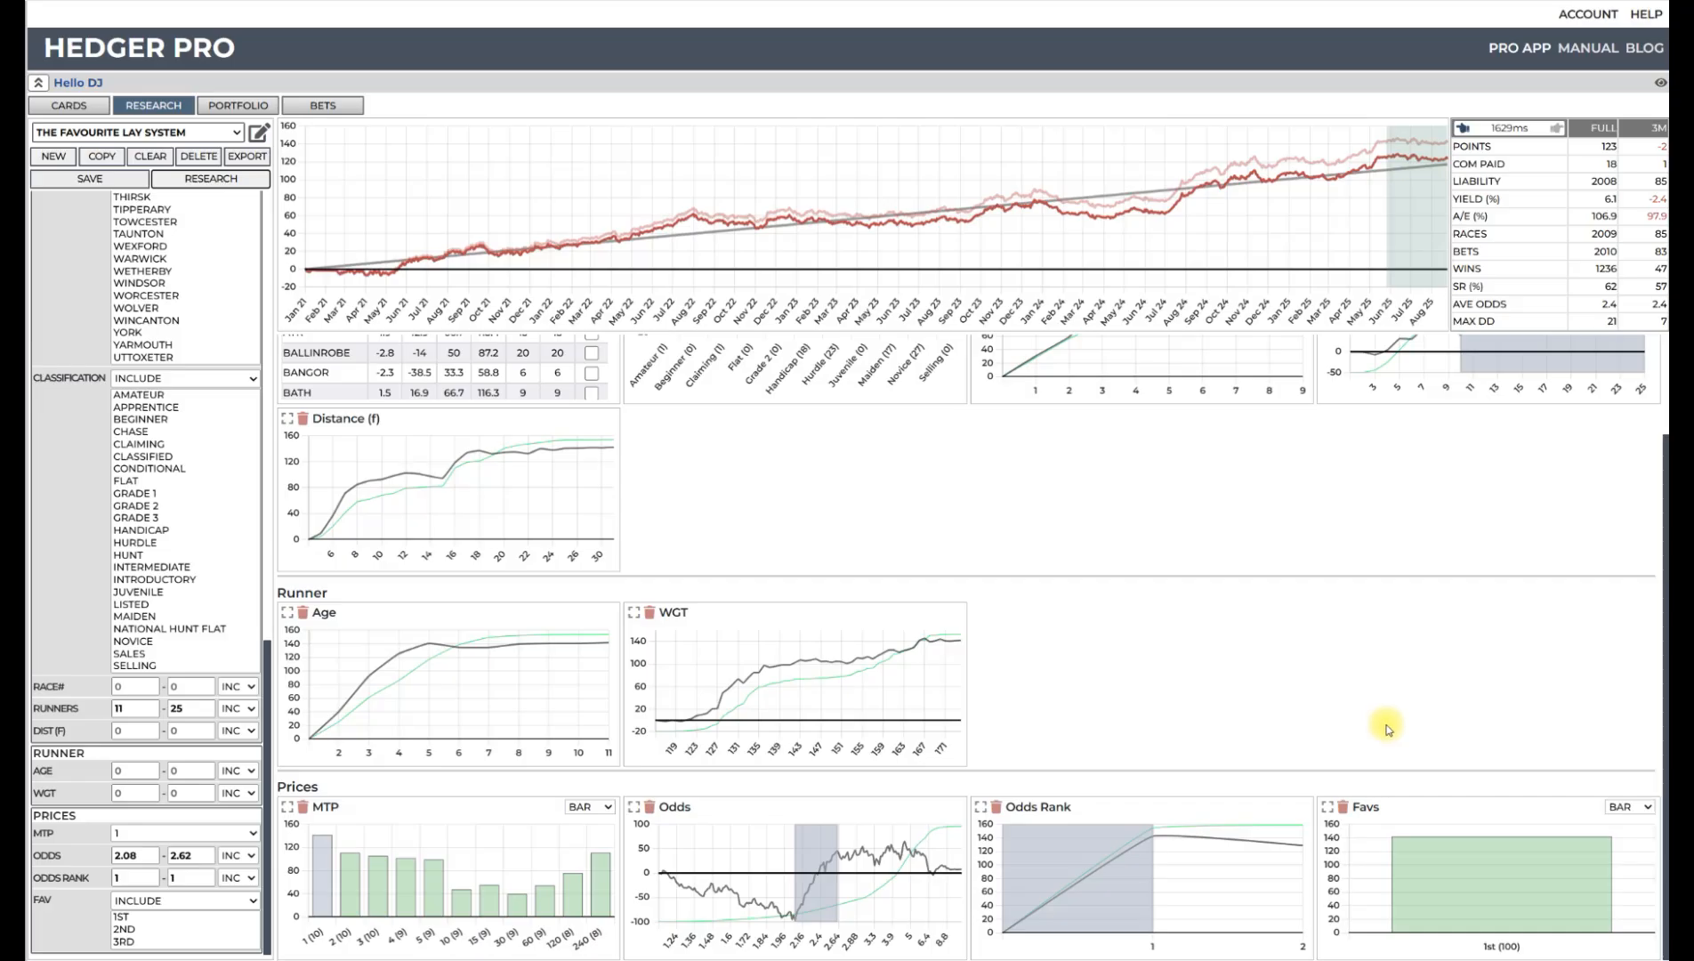
pyautogui.scroll(1, 1388, 729)
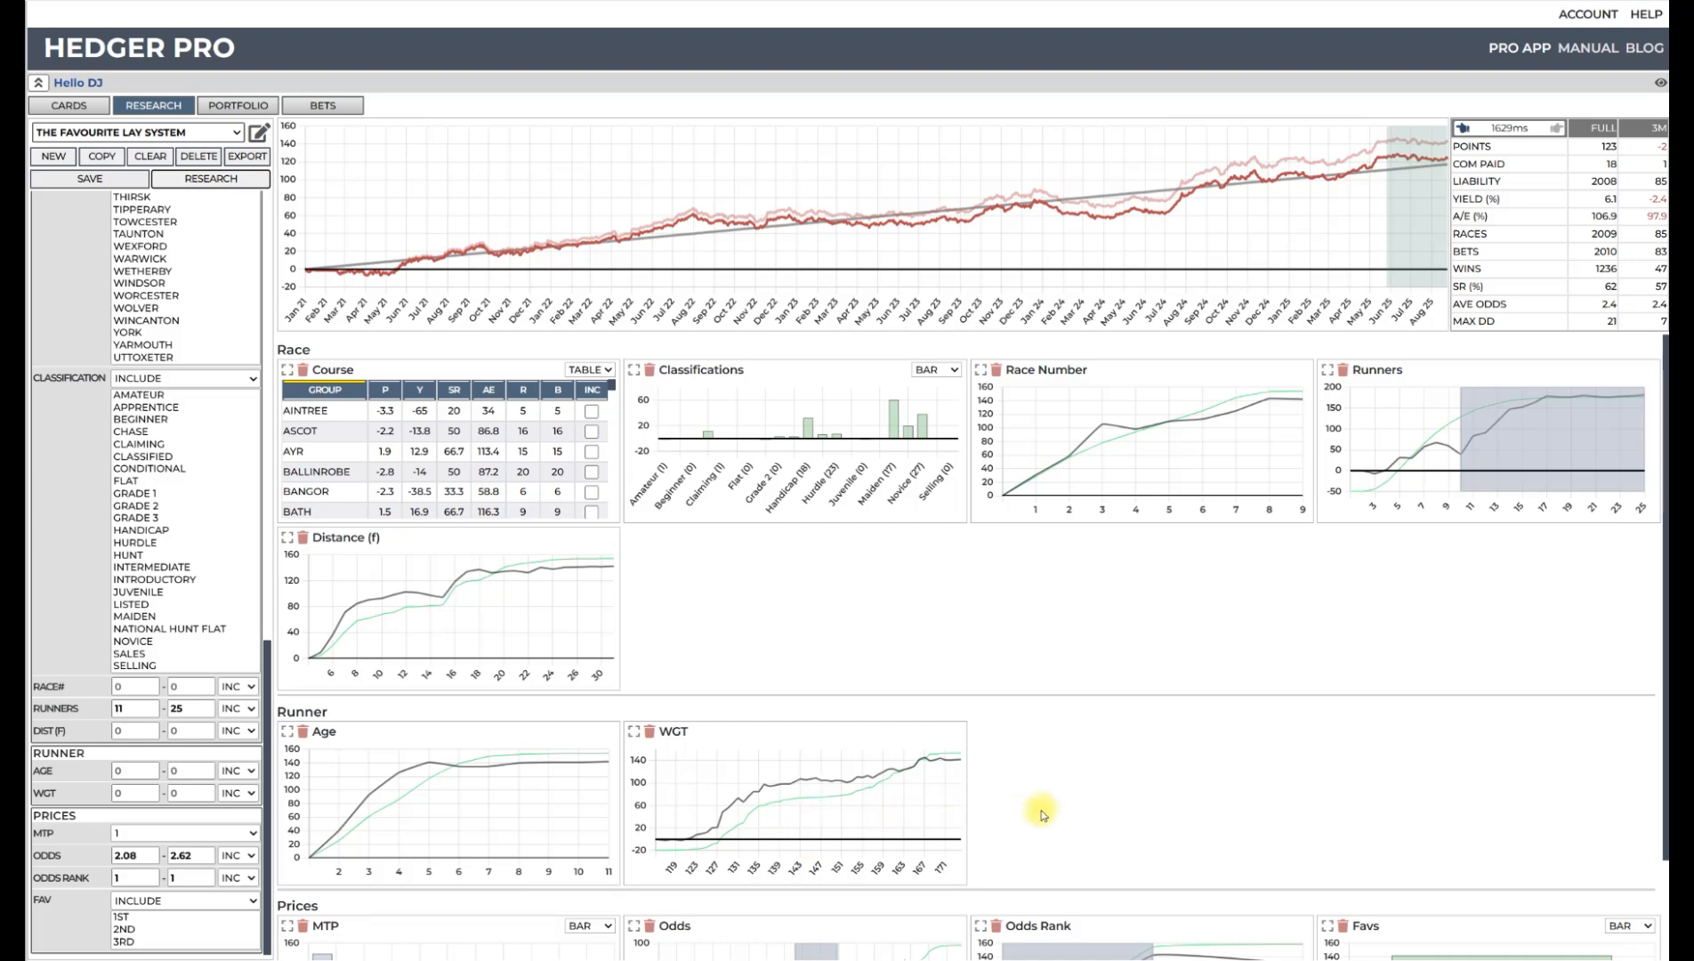
pyautogui.scroll(-1, 1068, 801)
pyautogui.scroll(1, 1278, 809)
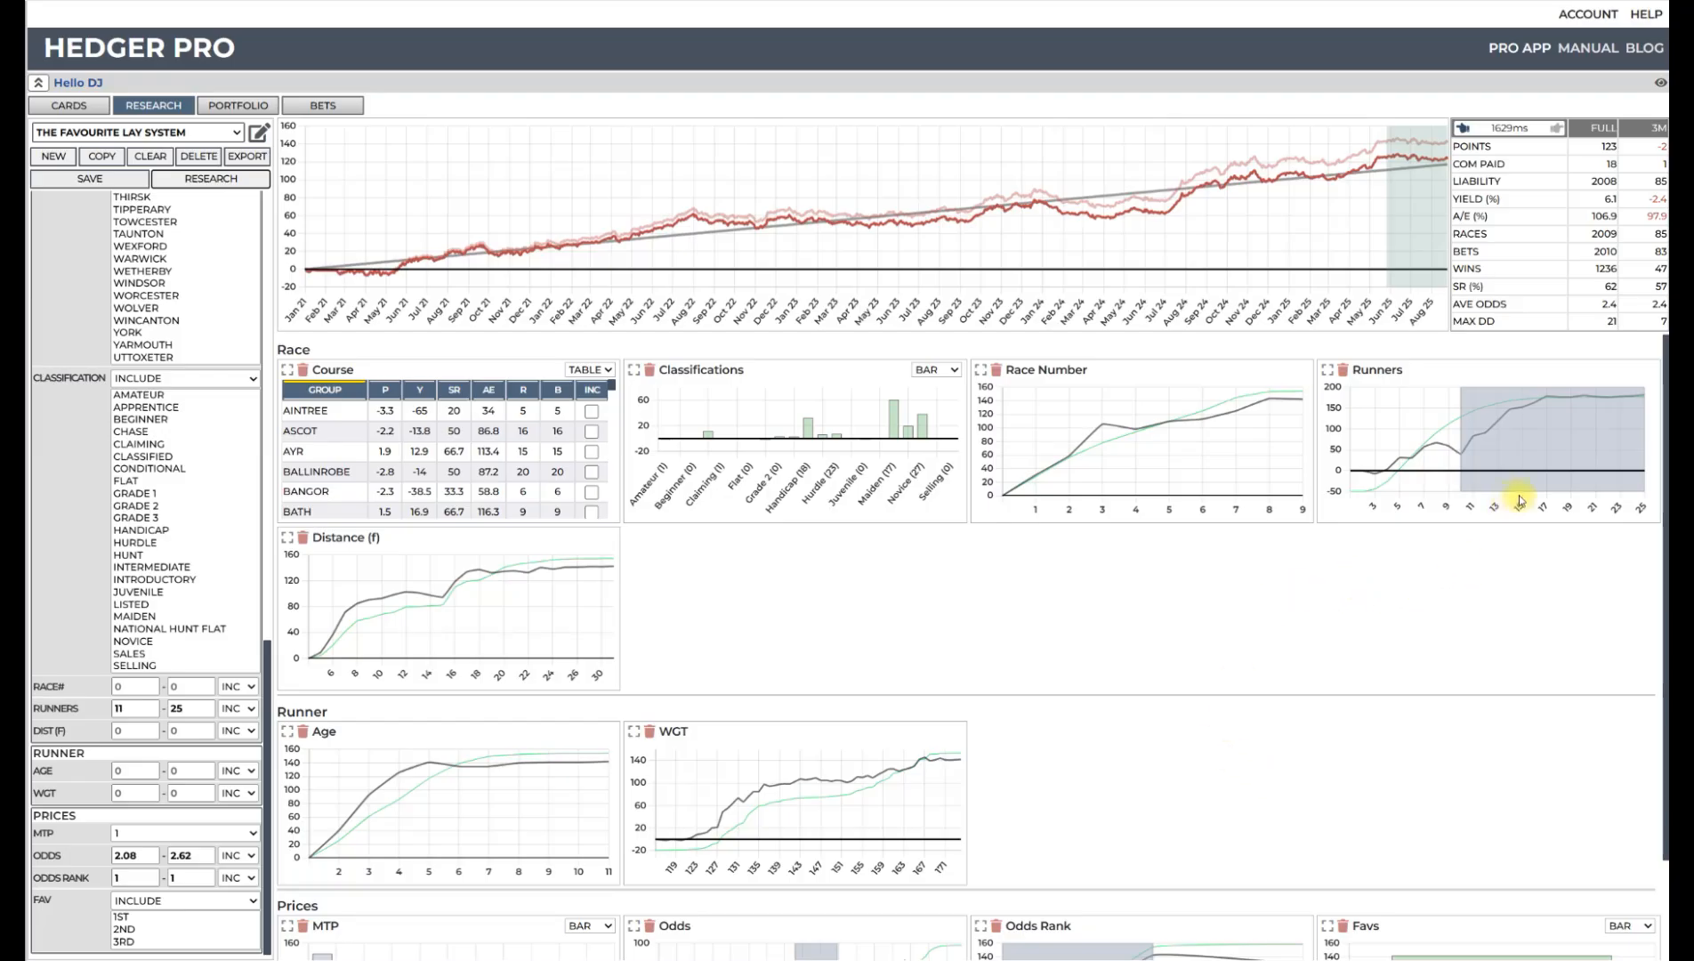
pyautogui.moveTo(1550, 486)
pyautogui.scroll(-1, 1523, 434)
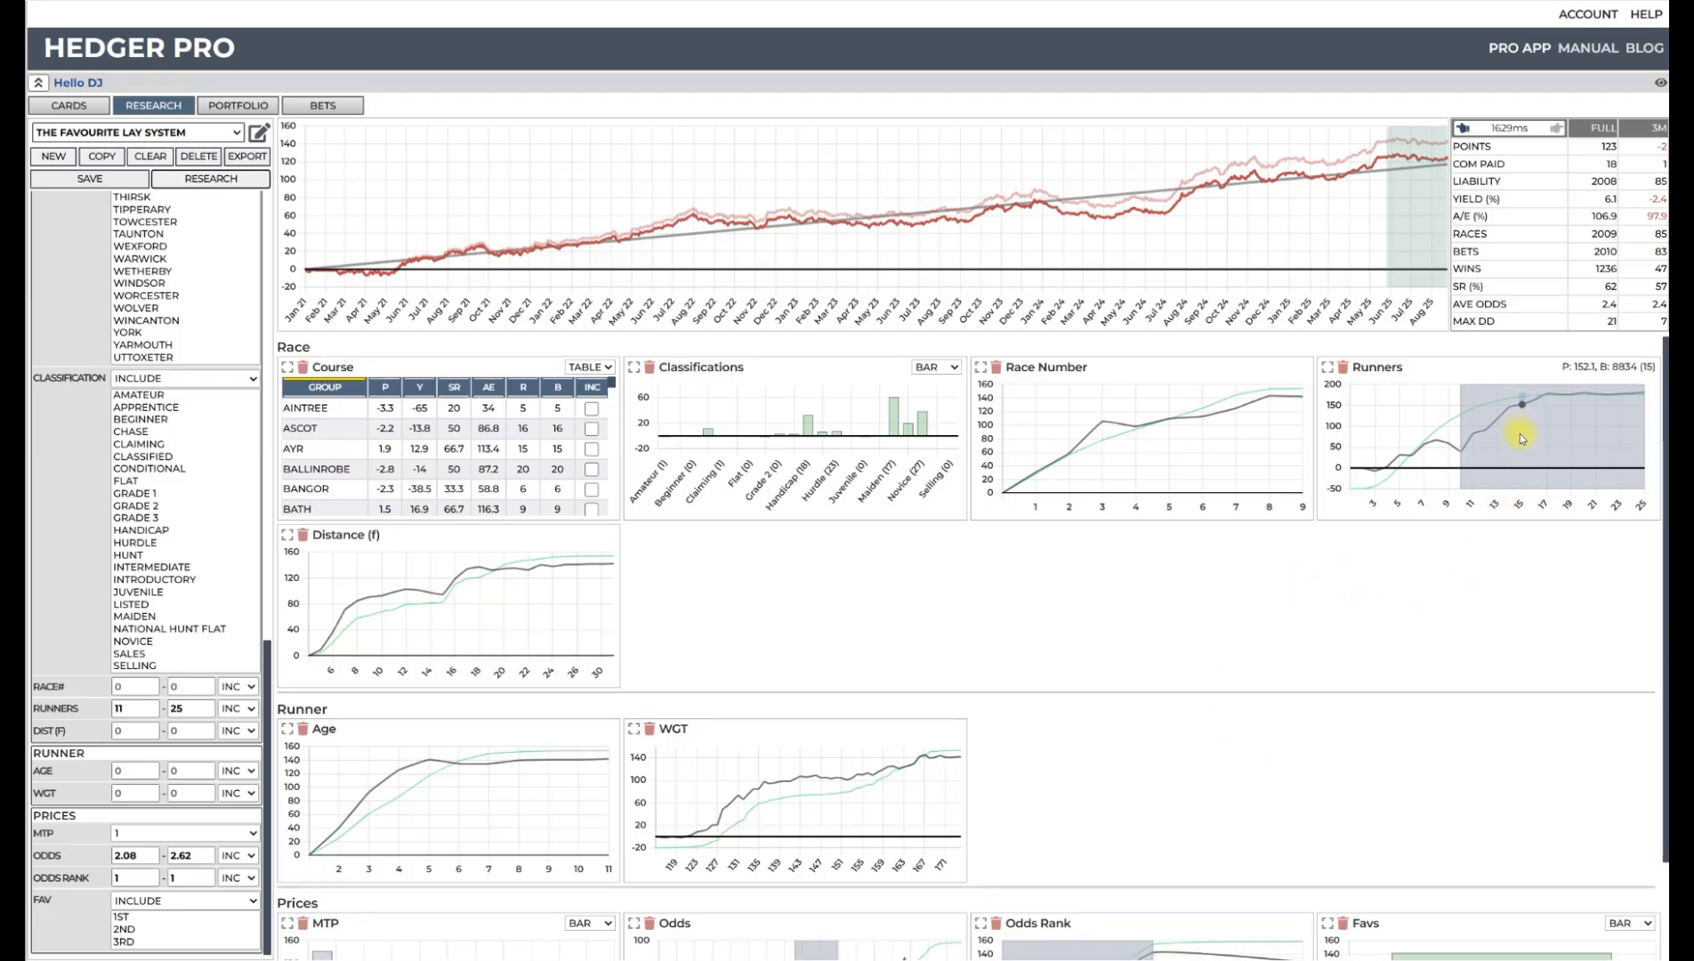
pyautogui.moveTo(790, 939)
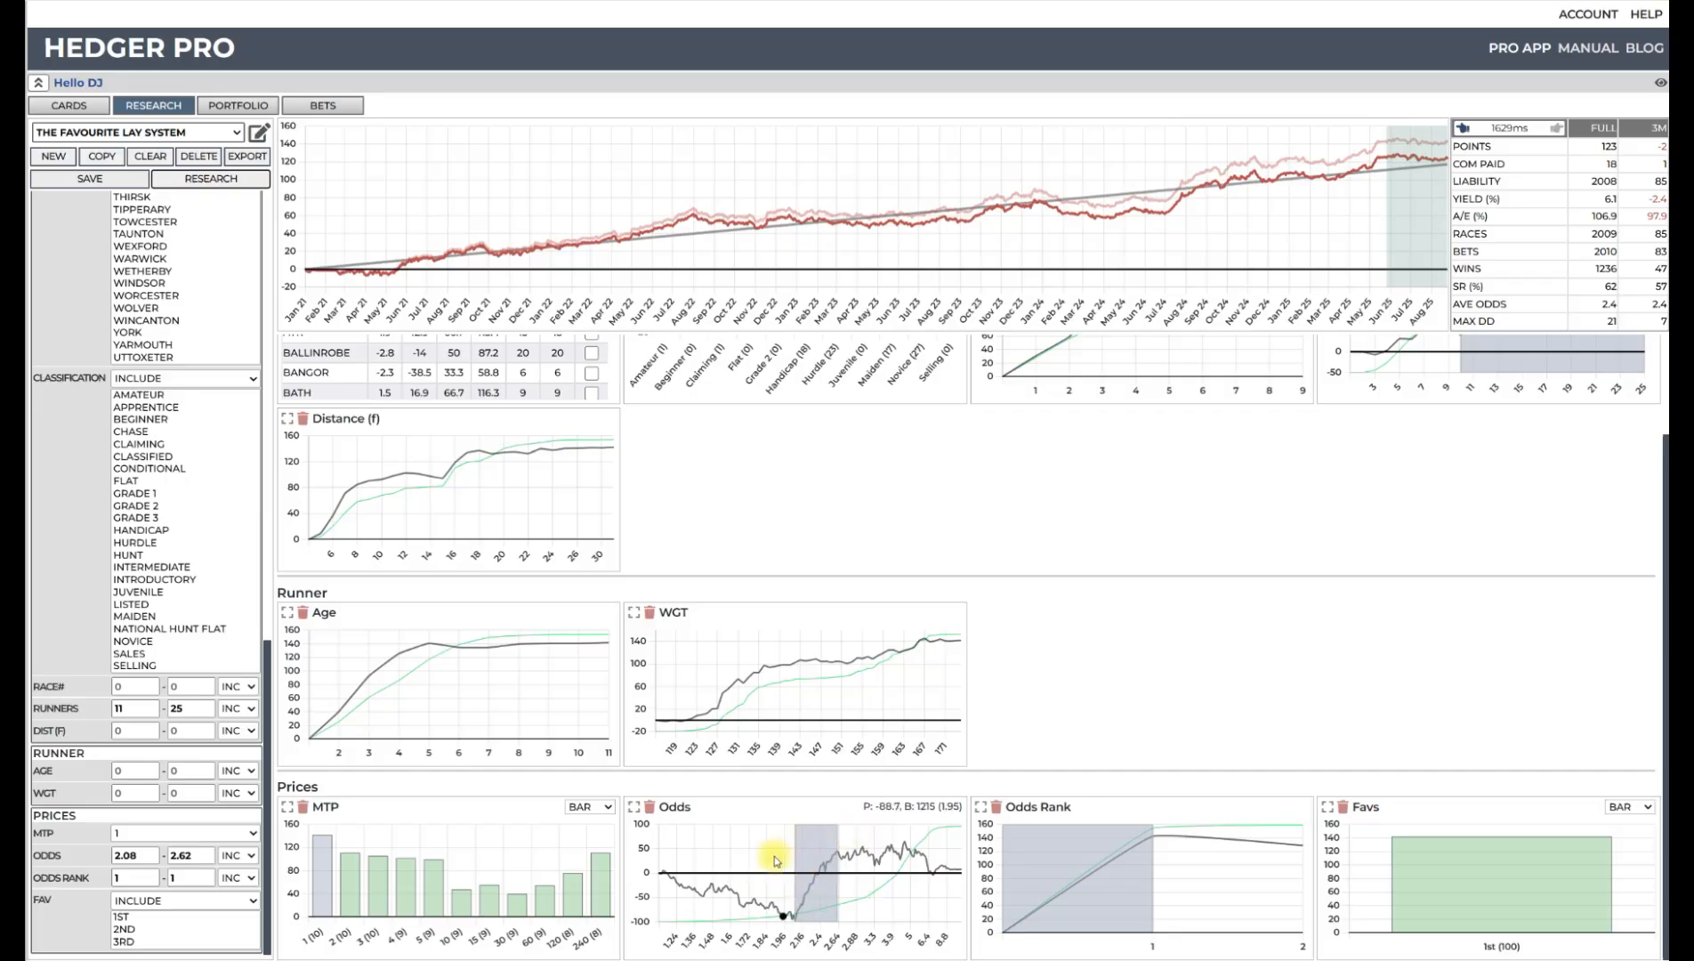
pyautogui.scroll(1, 1012, 824)
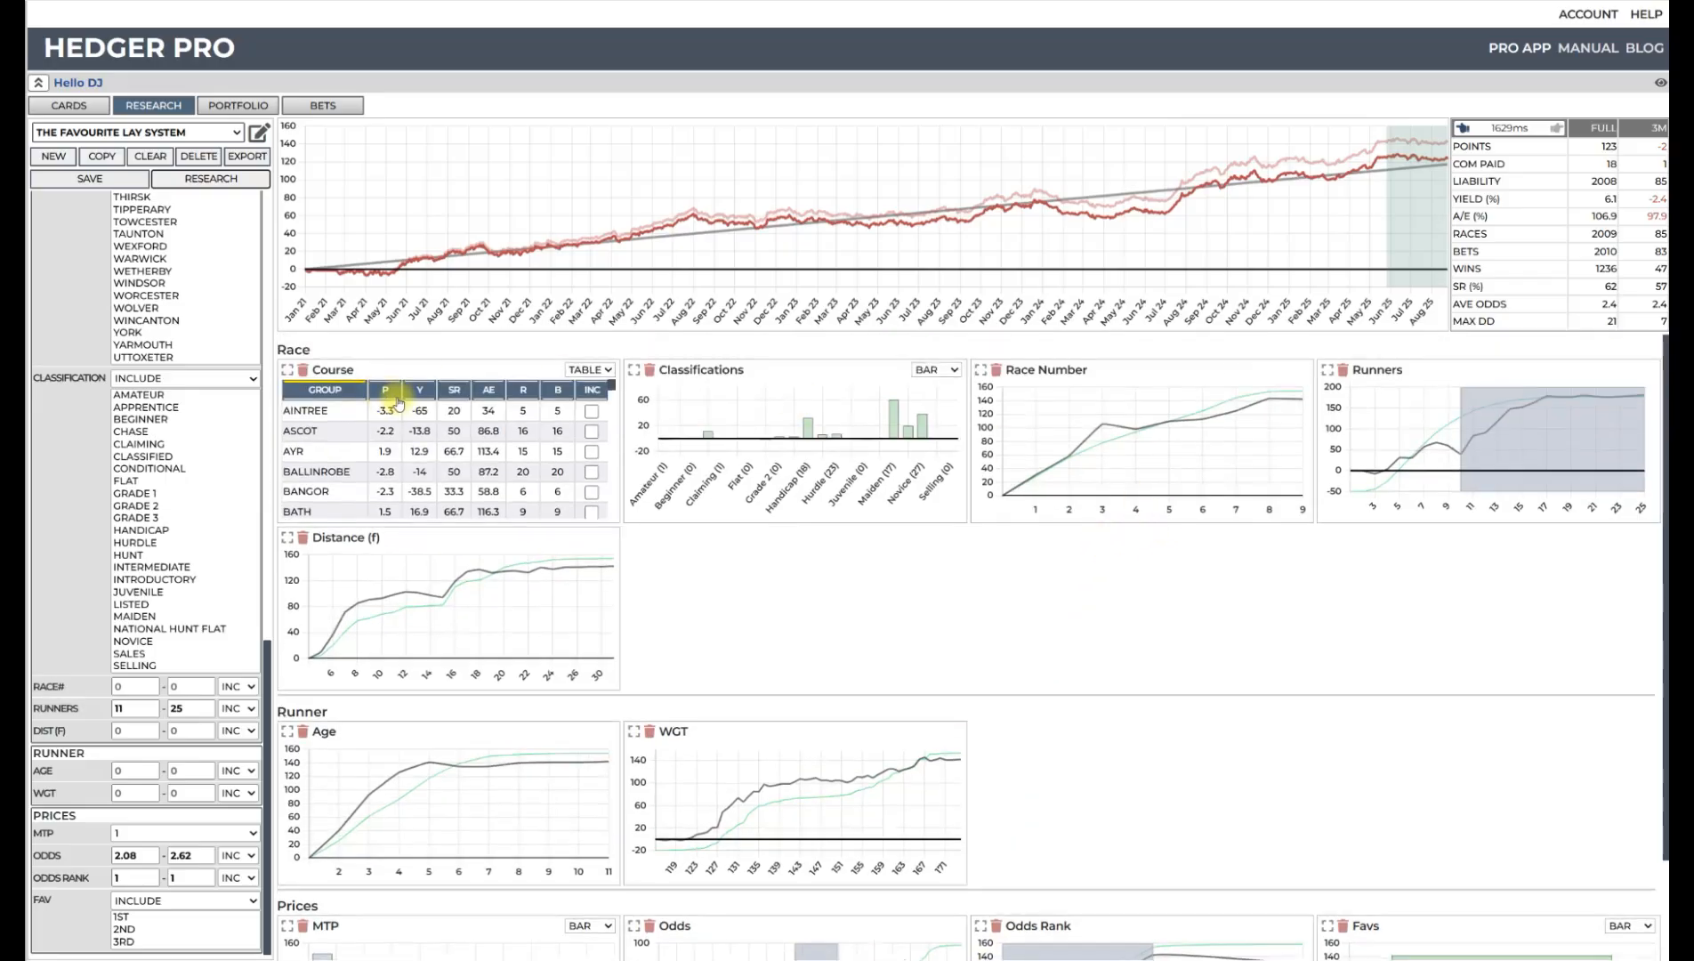
# - Switch to the saved system The Favourite Lay System CHELM and run the research for it
pyautogui.click(237, 134)
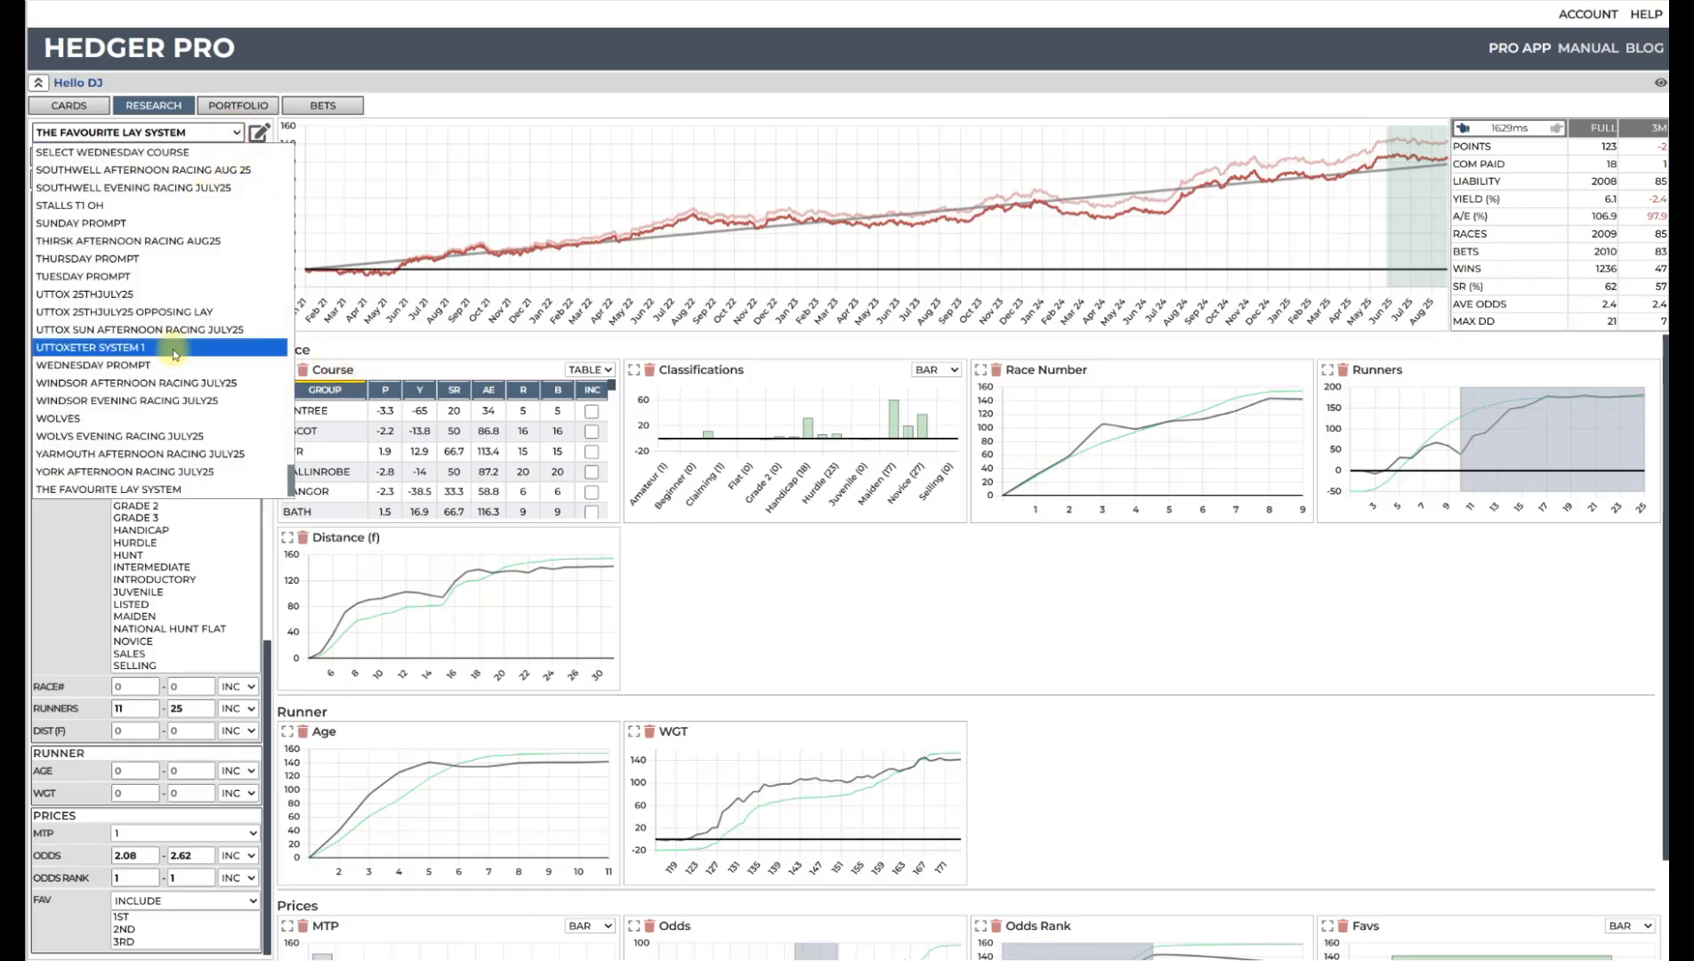
pyautogui.scroll(-1, 160, 348)
pyautogui.click(196, 485)
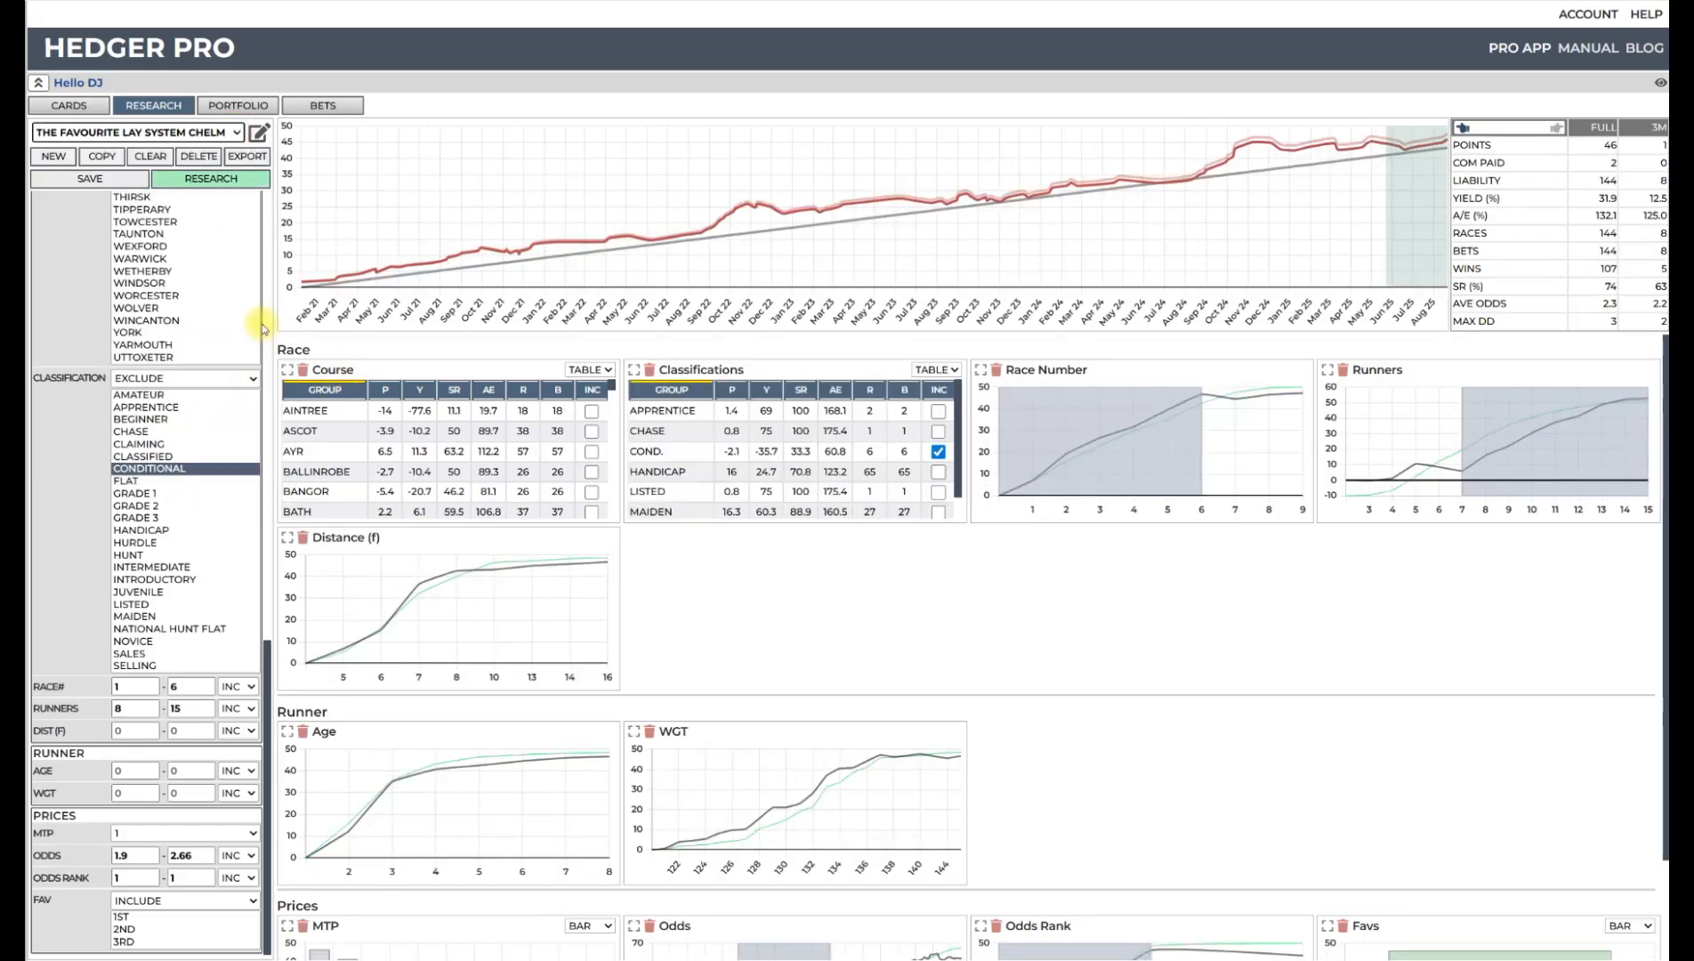
pyautogui.click(215, 178)
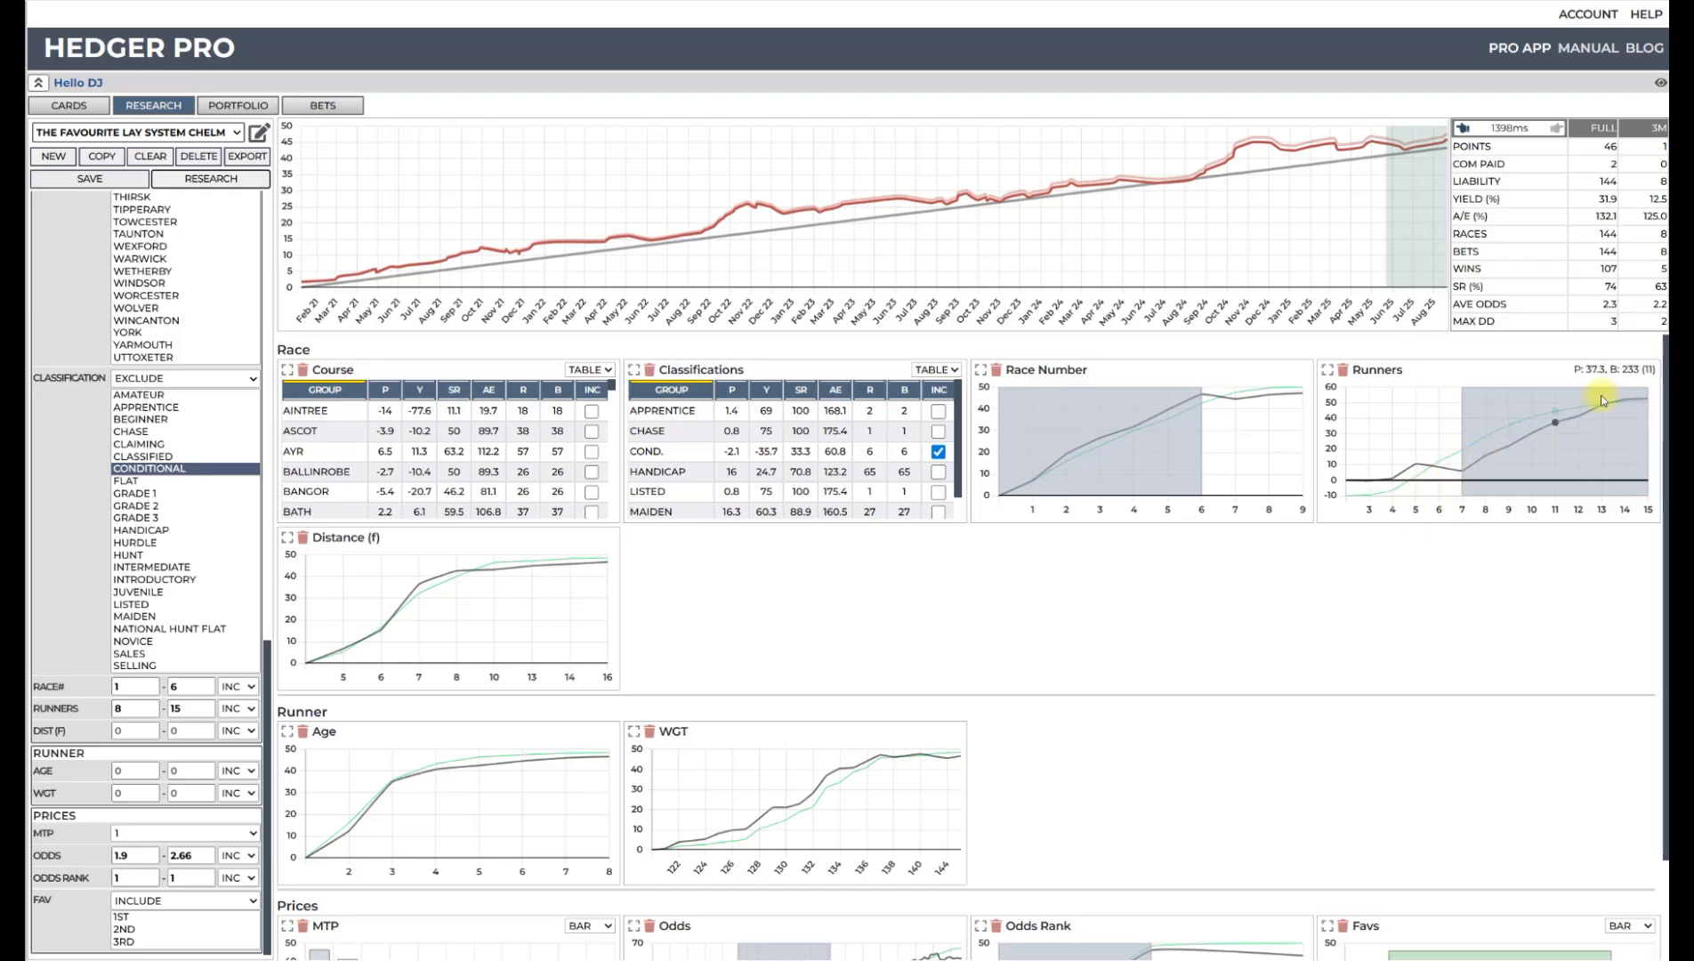
# - Enlarge the Odds chart to examine the selected odds range, and return it to its normal size
pyautogui.scroll(-1, 1222, 587)
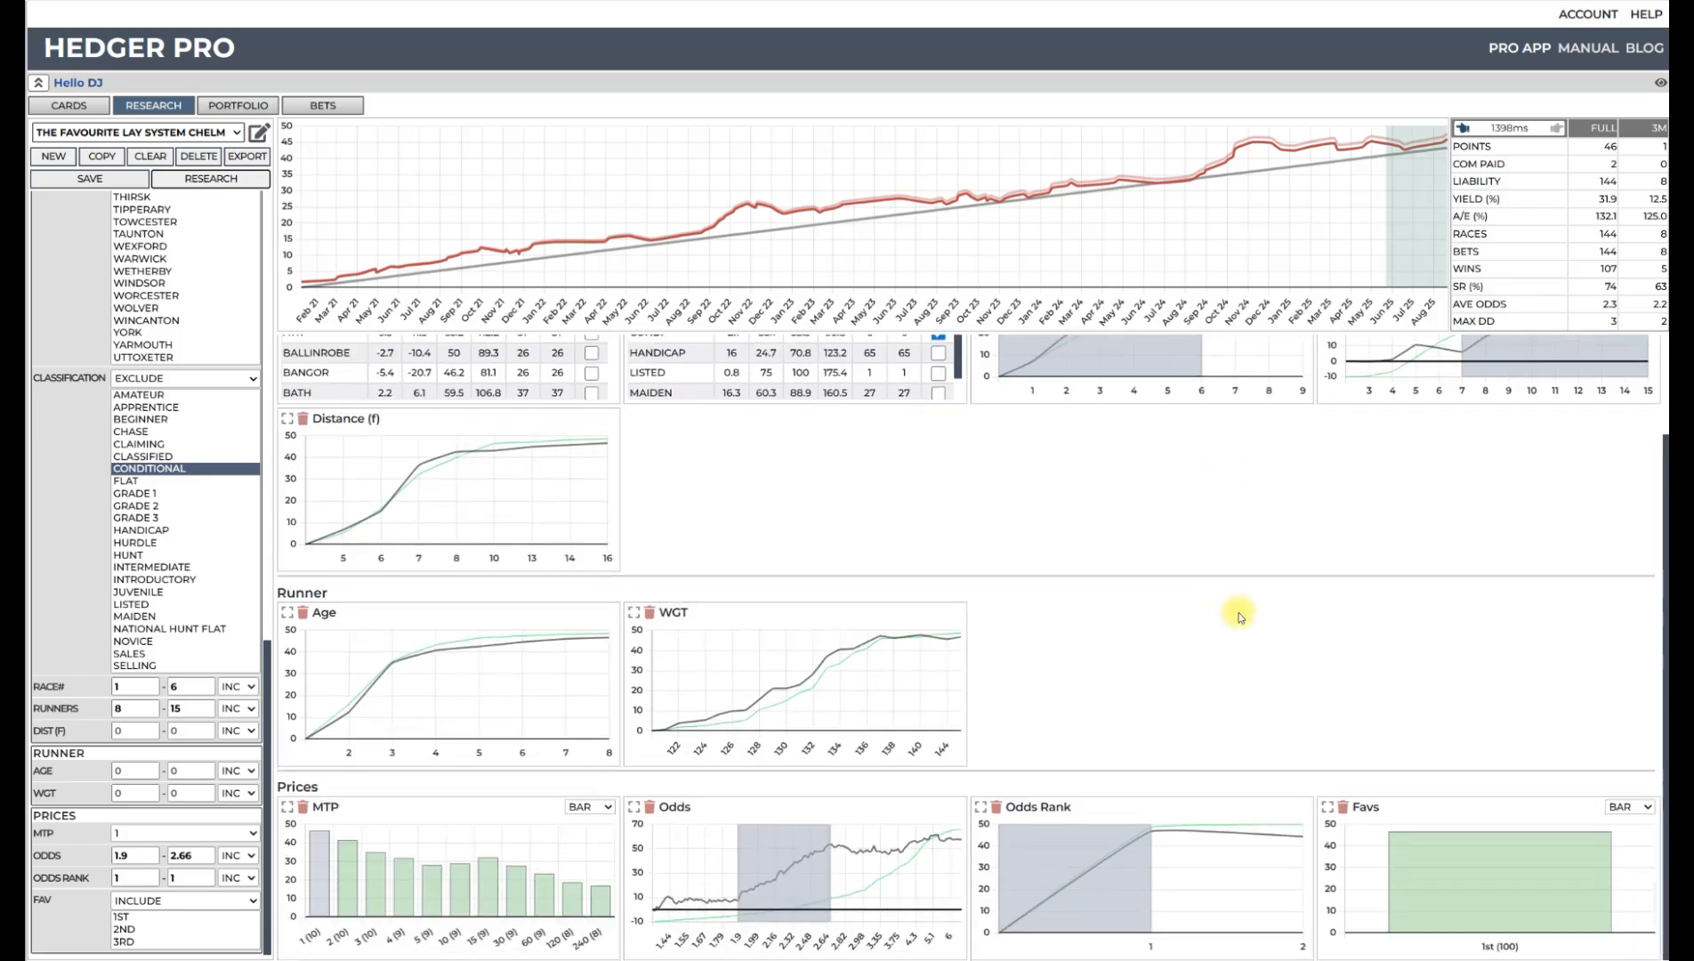
pyautogui.click(633, 806)
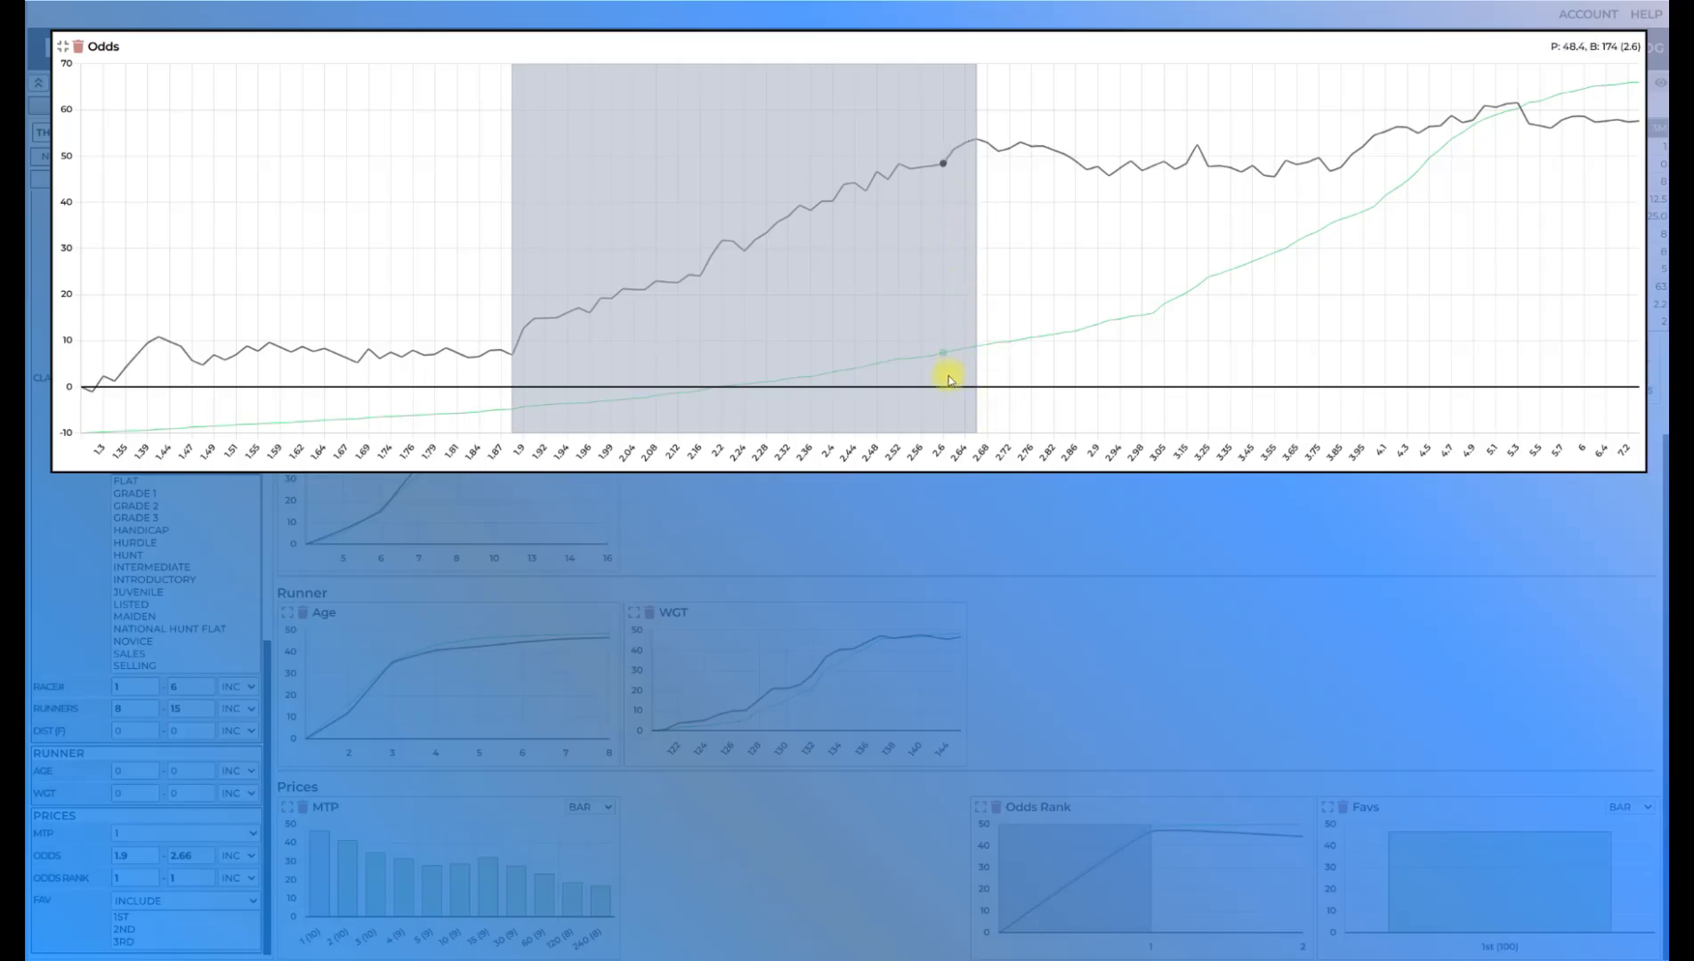
pyautogui.click(62, 45)
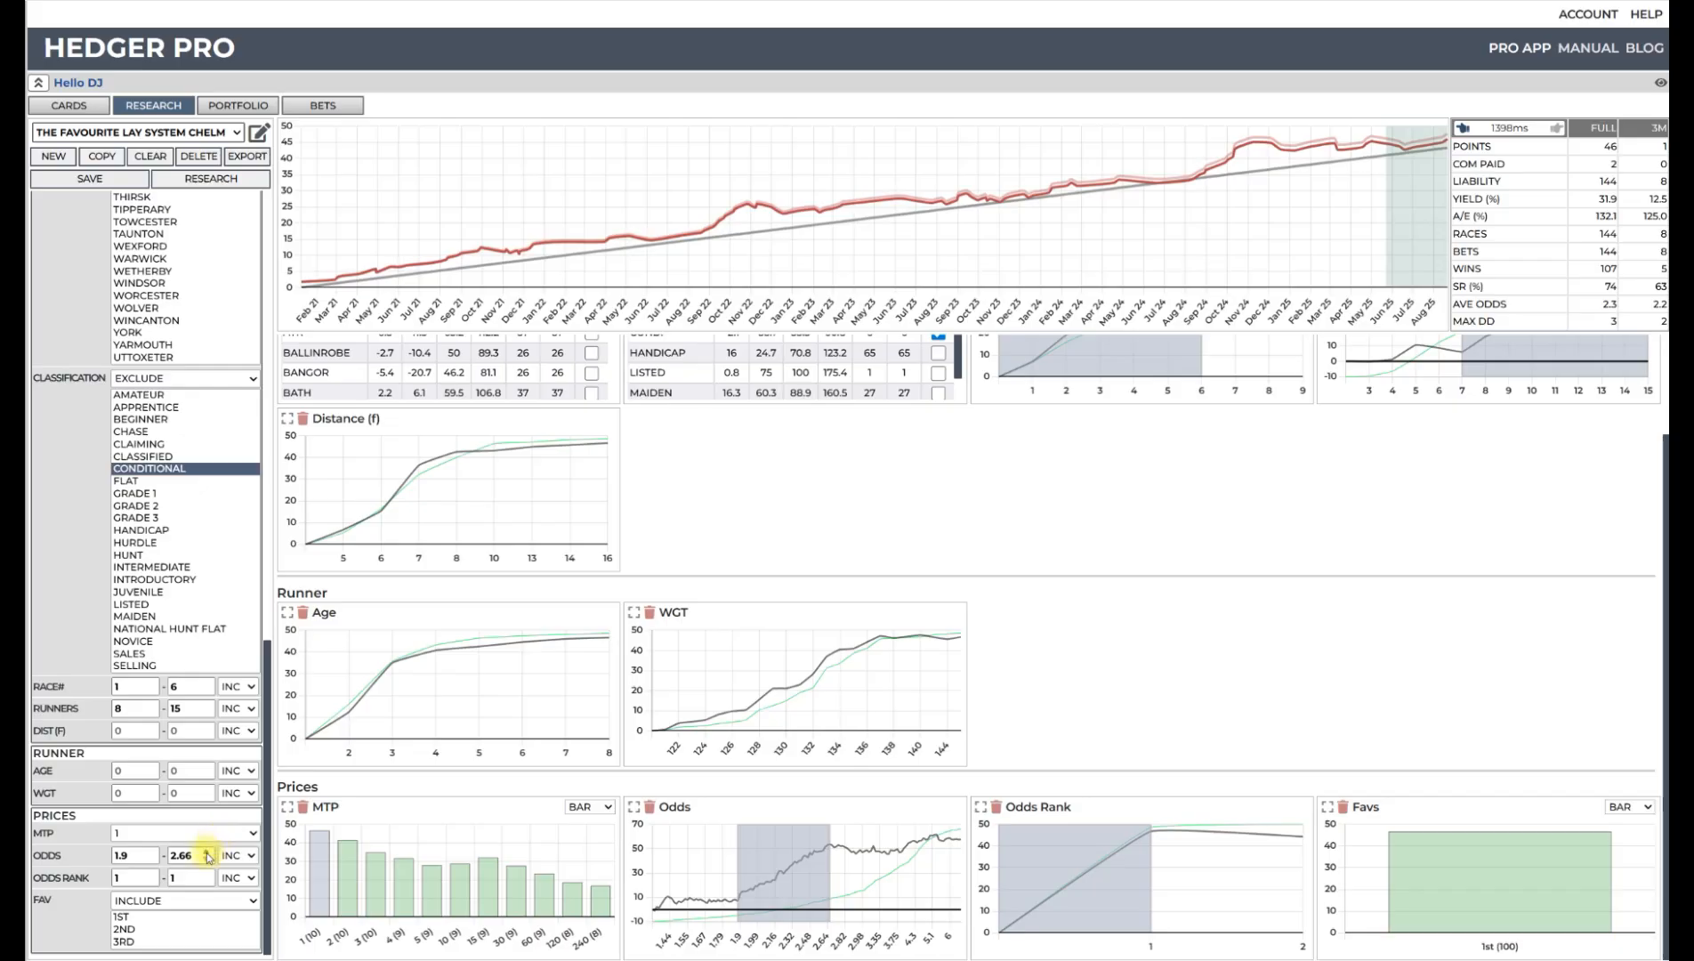
pyautogui.scroll(1, 1210, 413)
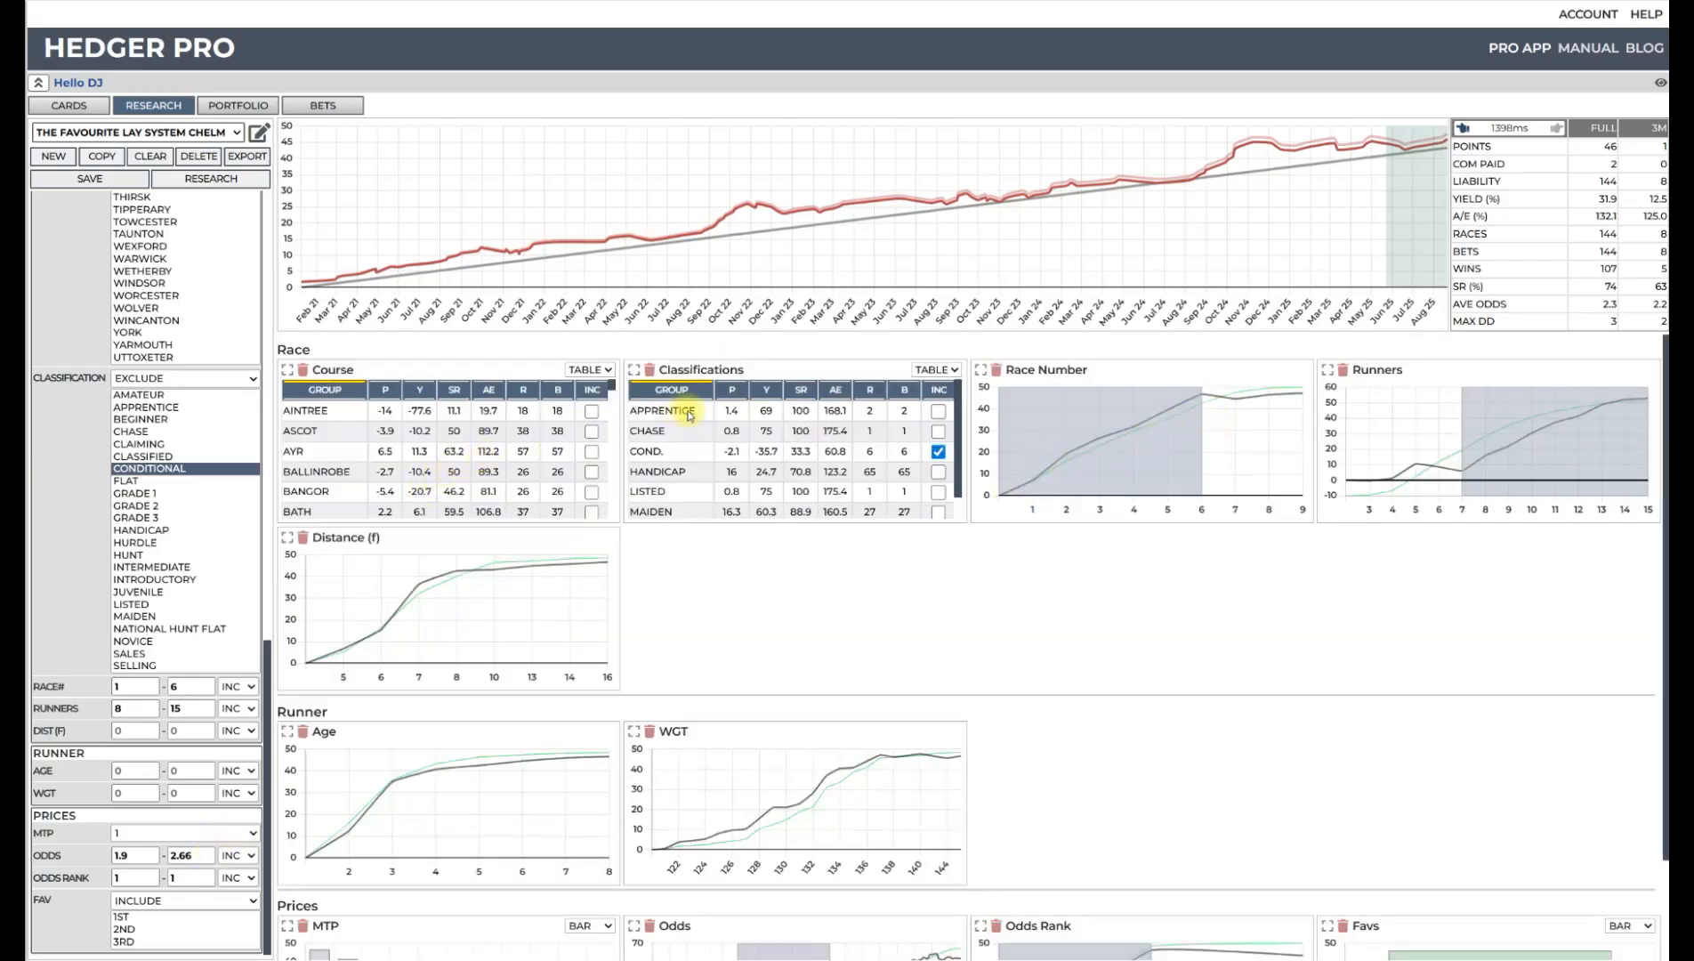
# - Sort the Classifications table by P and examine the classifications alongside the Prices charts
pyautogui.click(731, 389)
pyautogui.scroll(-1, 778, 445)
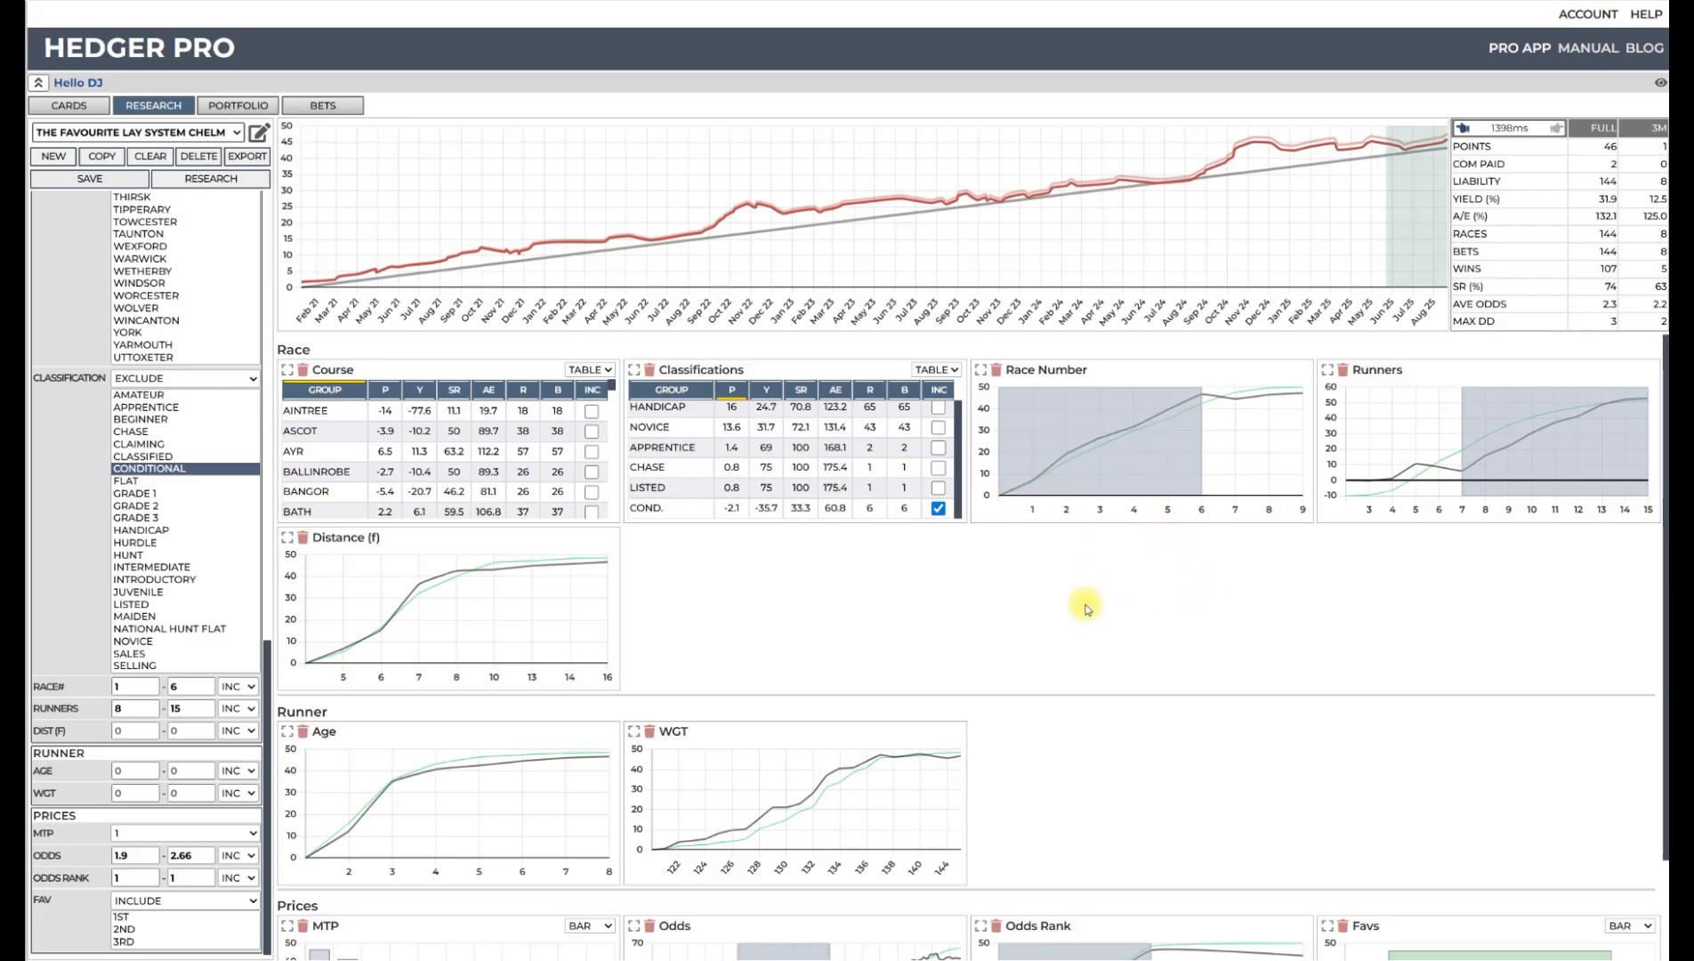
pyautogui.scroll(-1, 1050, 592)
pyautogui.scroll(-1, 1140, 596)
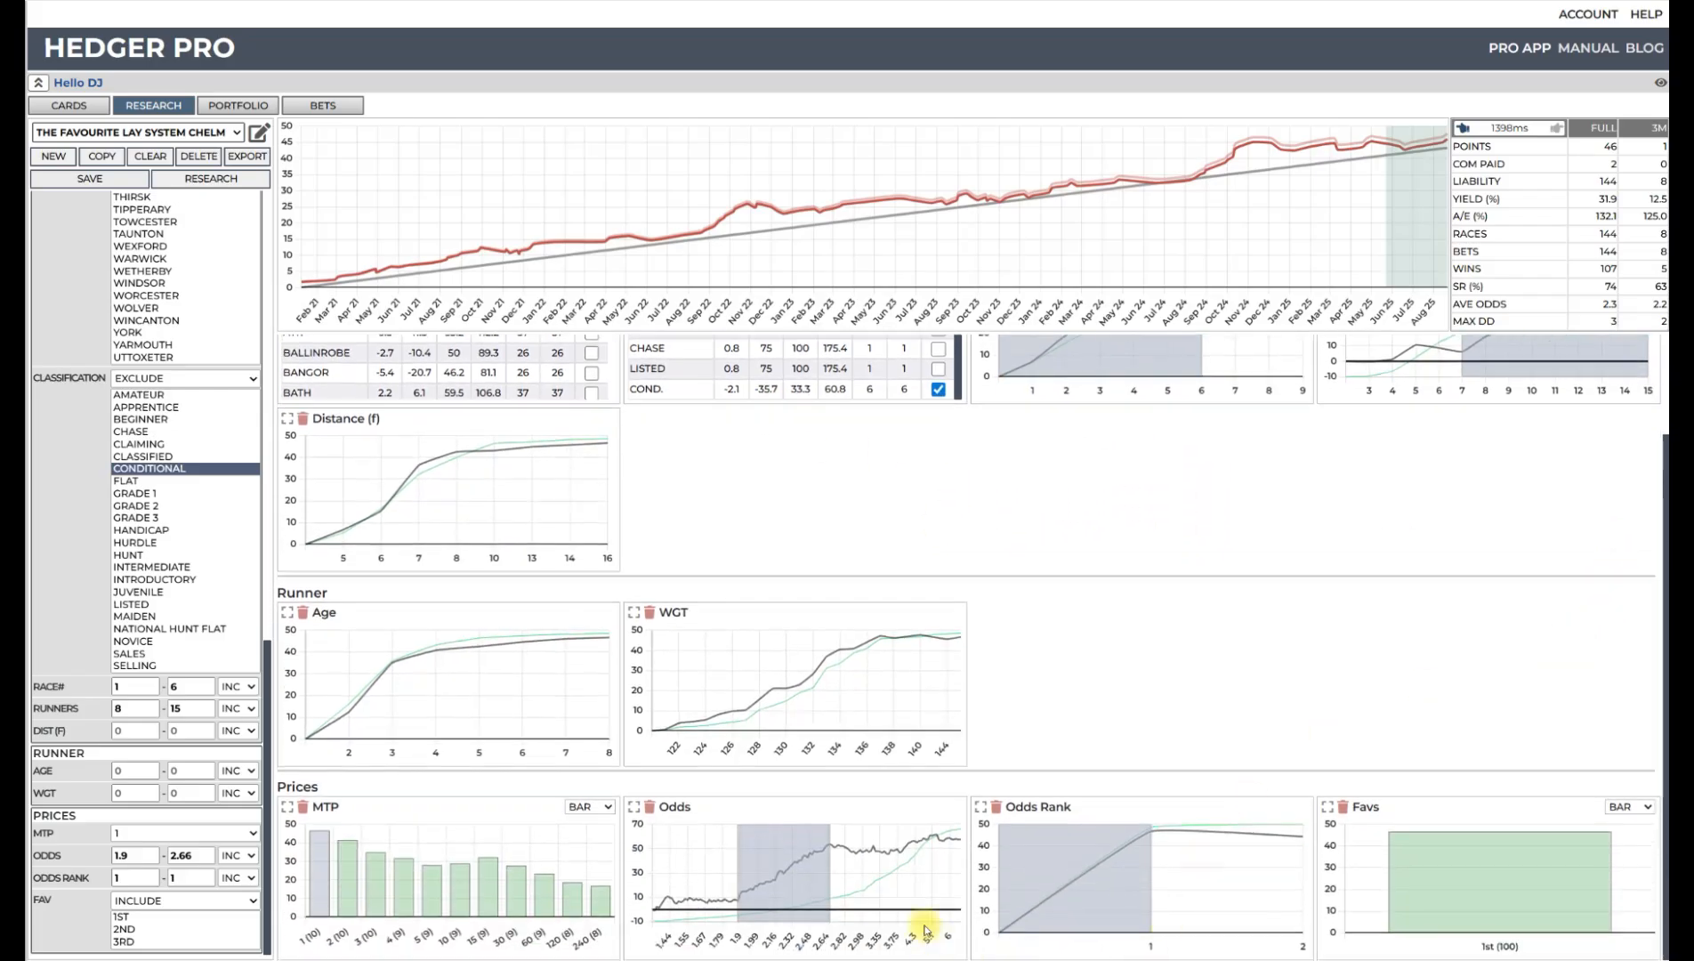
pyautogui.scroll(2, 1317, 769)
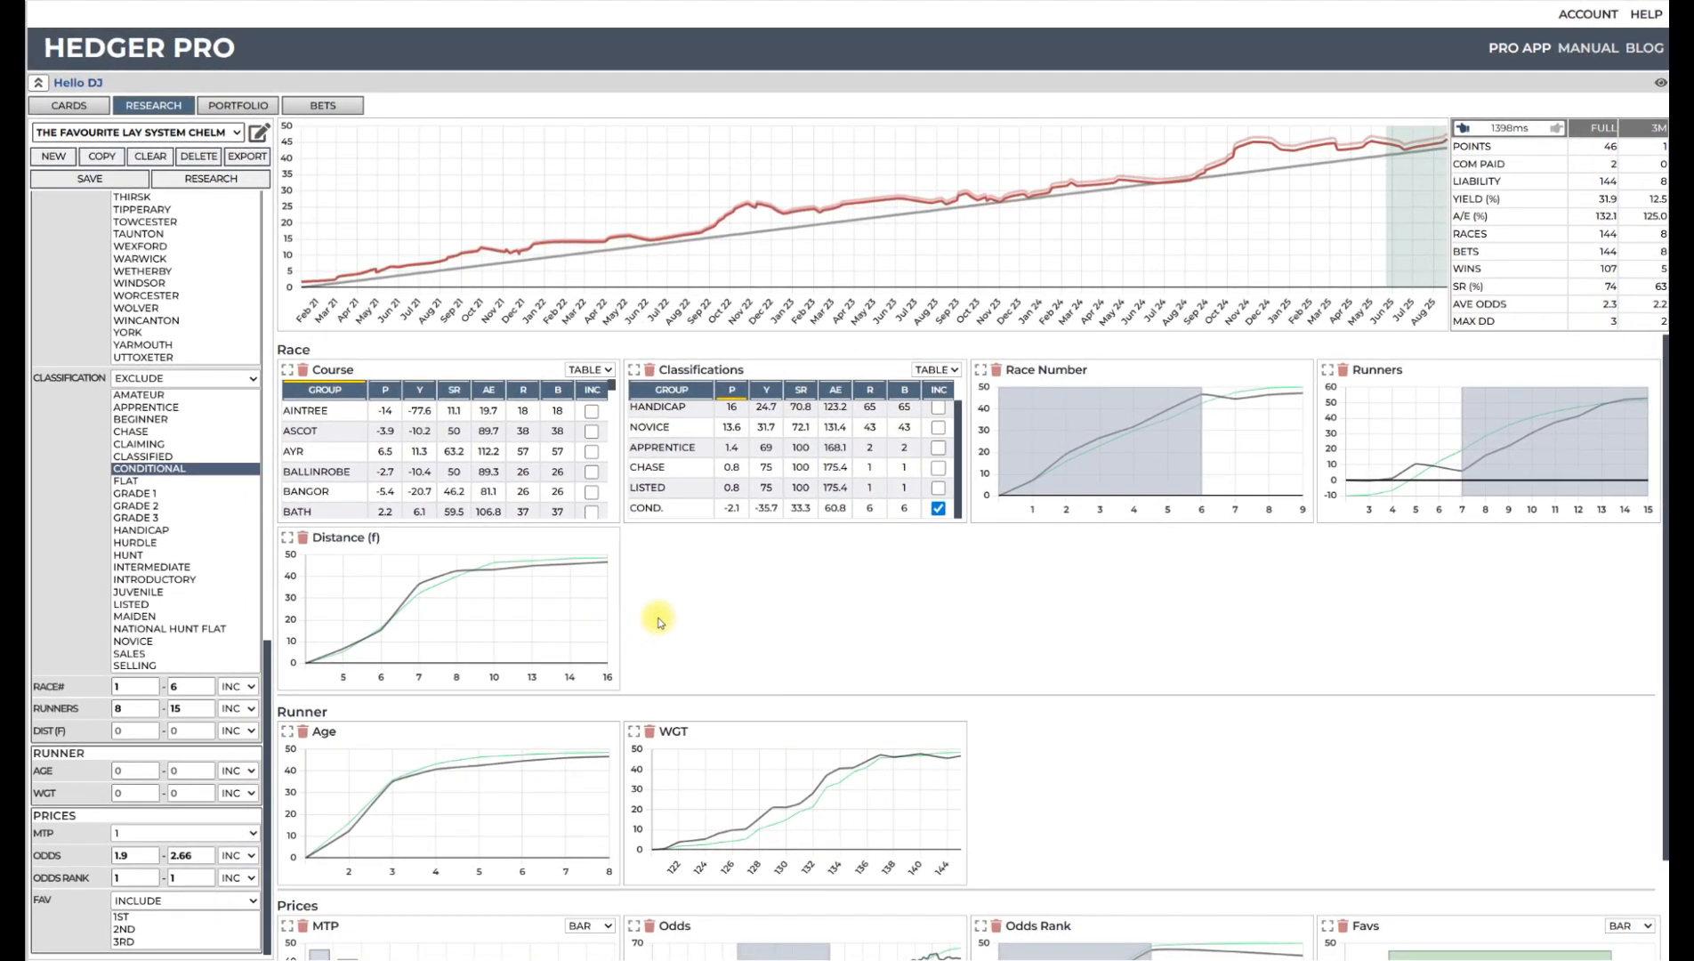
# - Sort the Course table by P, toggle Chelmsford's inclusion, and look through the ranked courses from best to worst
pyautogui.click(388, 393)
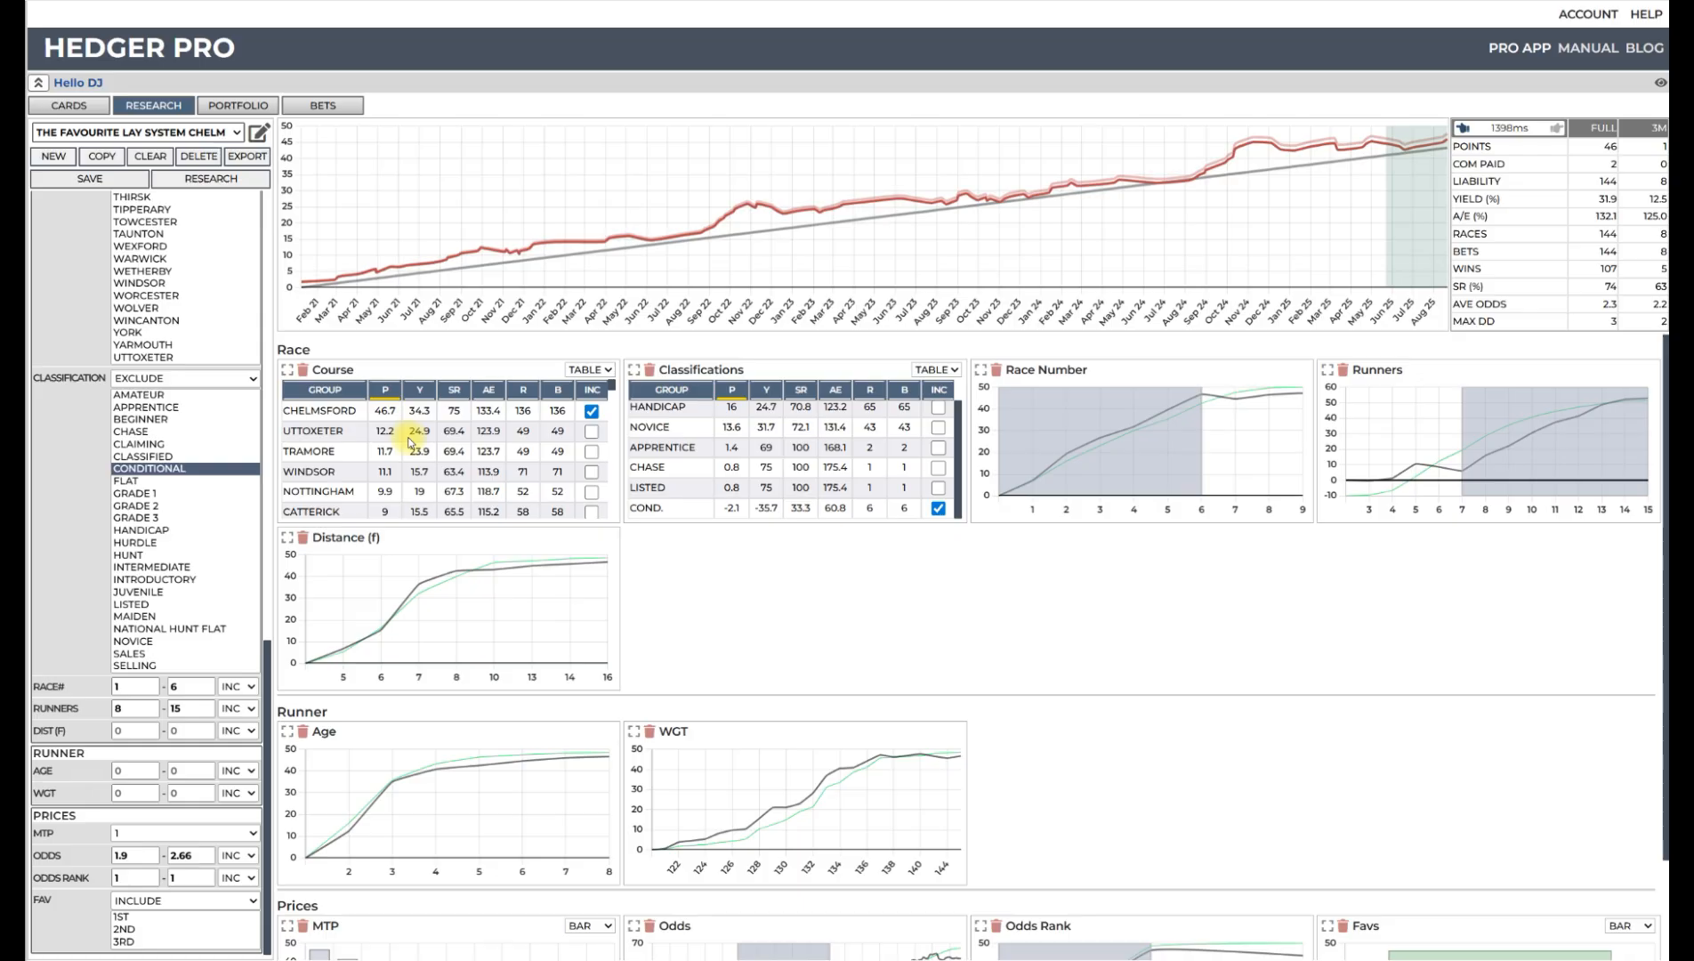
pyautogui.click(591, 413)
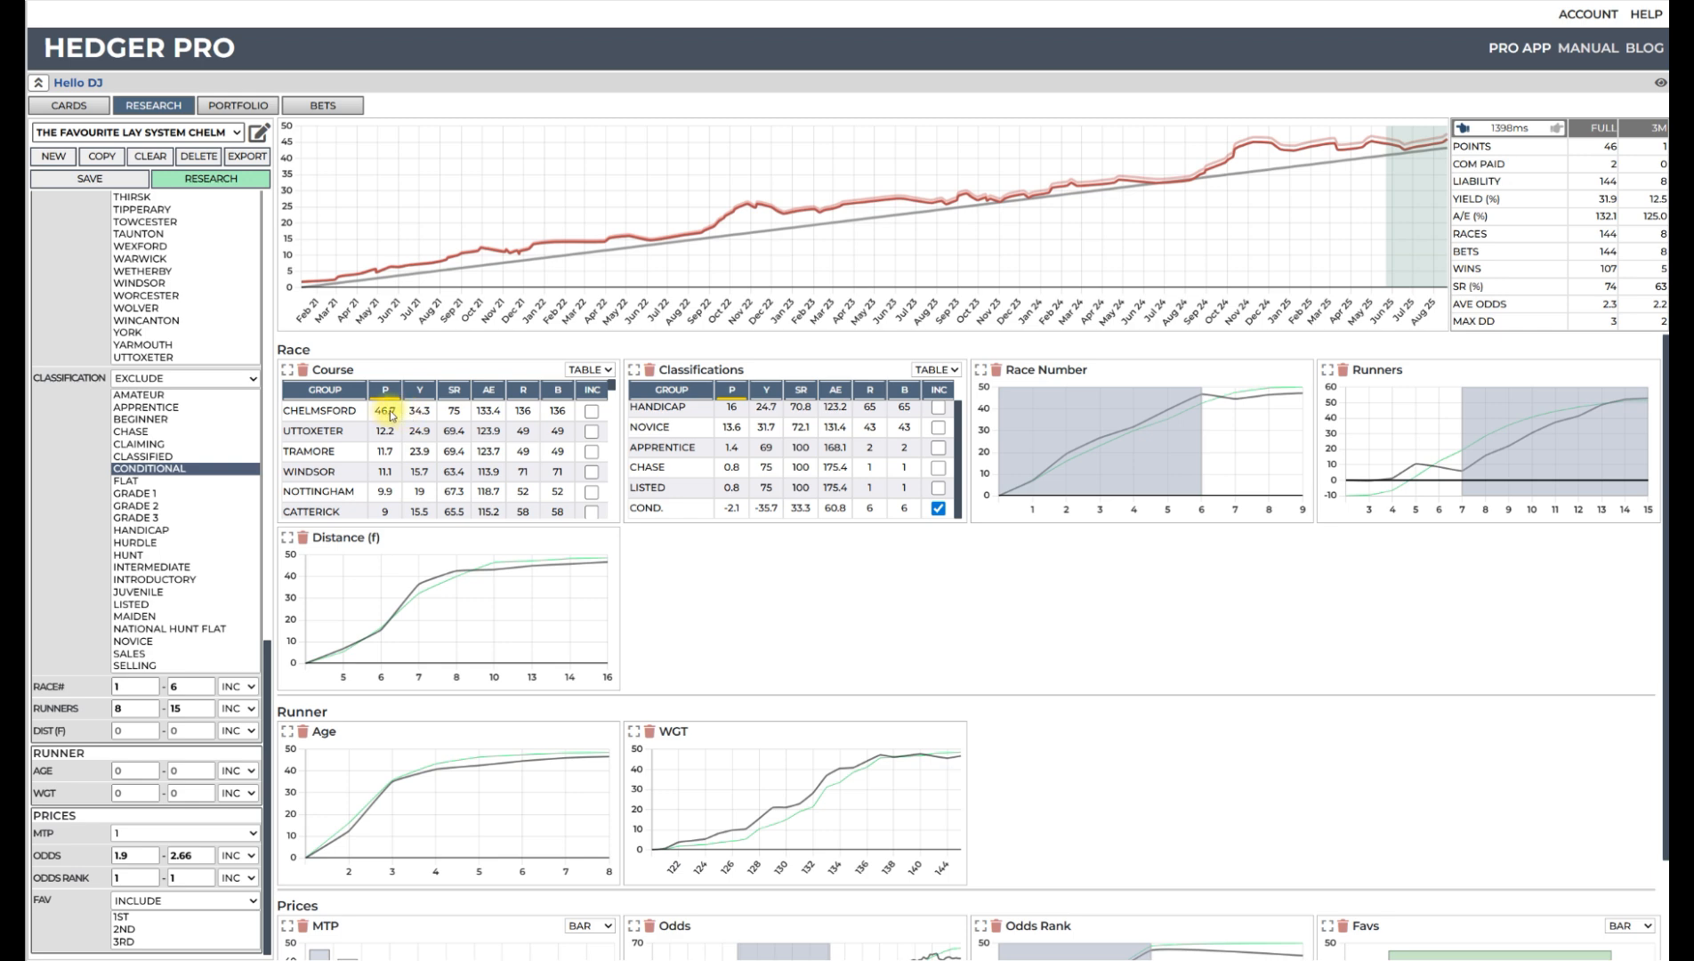
pyautogui.scroll(-10, 423, 434)
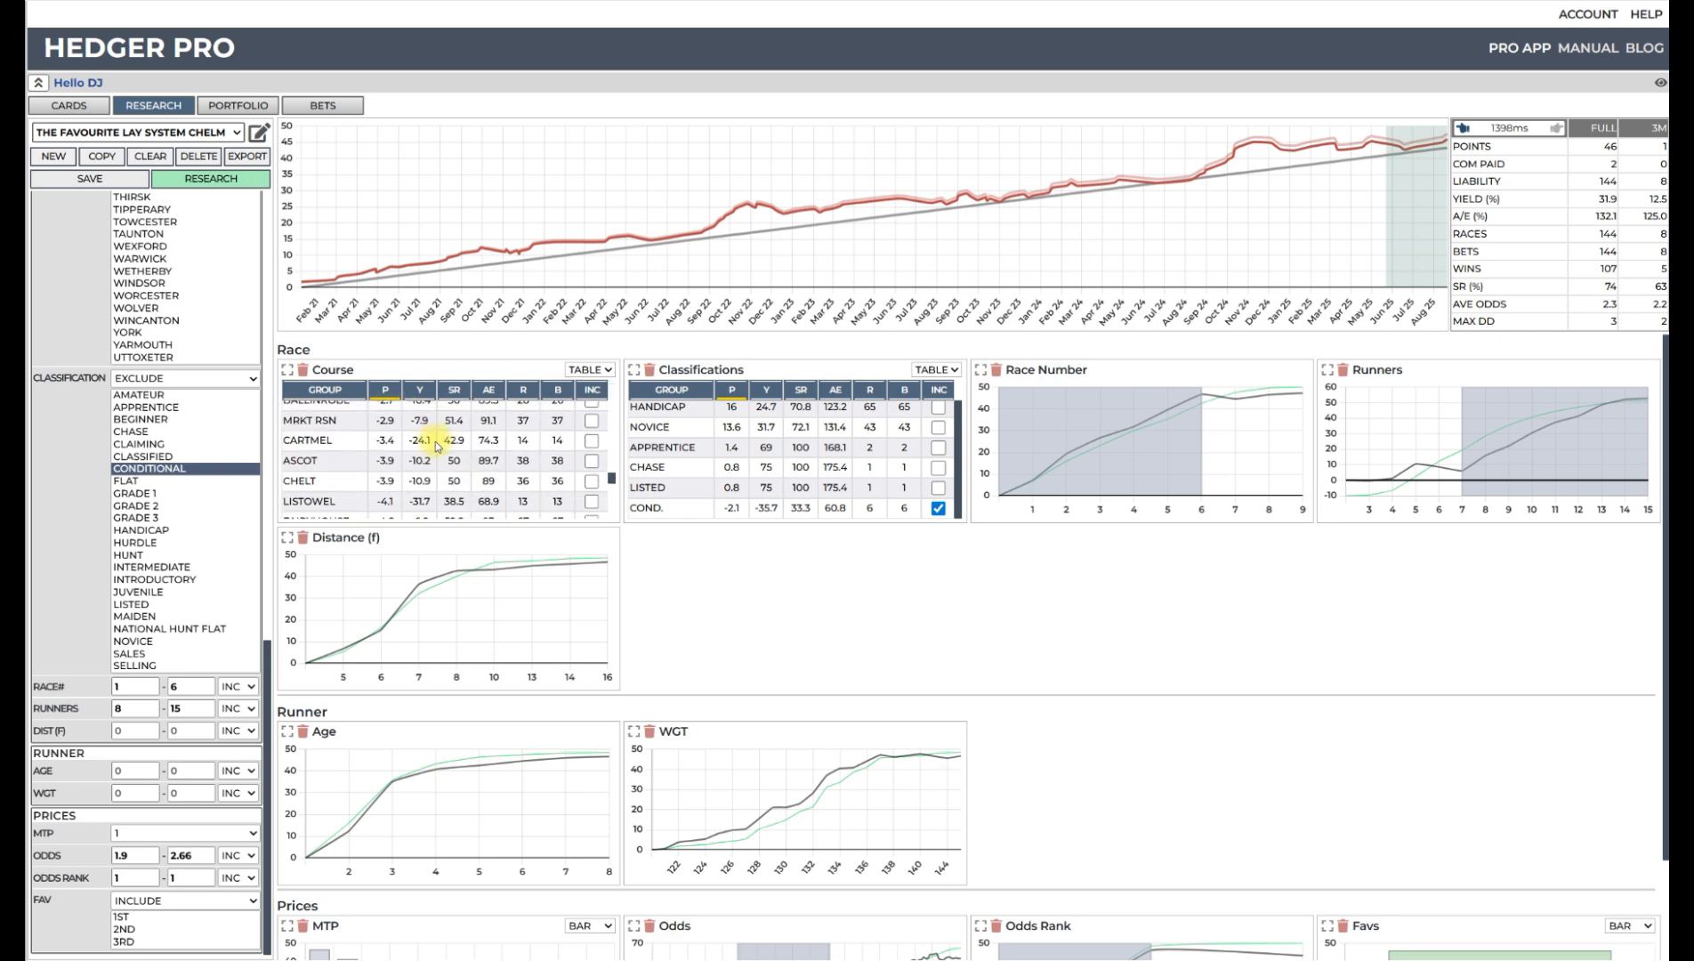
pyautogui.scroll(4, 442, 443)
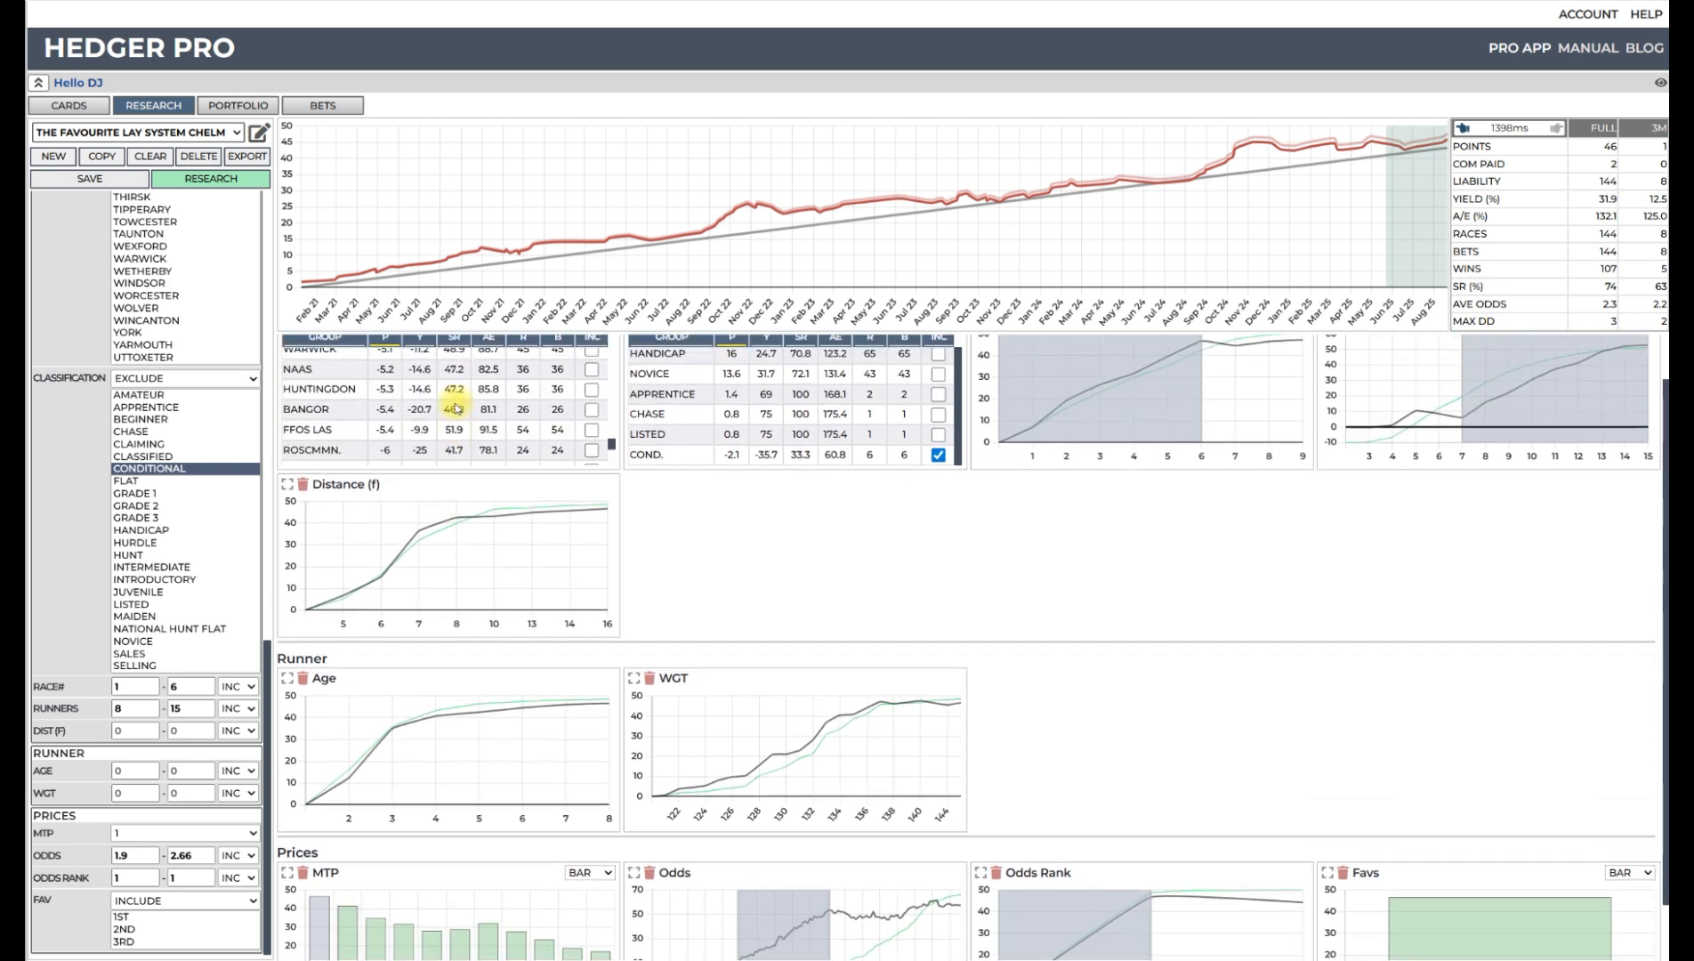
pyautogui.scroll(-4, 489, 404)
pyautogui.scroll(-2, 794, 510)
pyautogui.scroll(4, 707, 480)
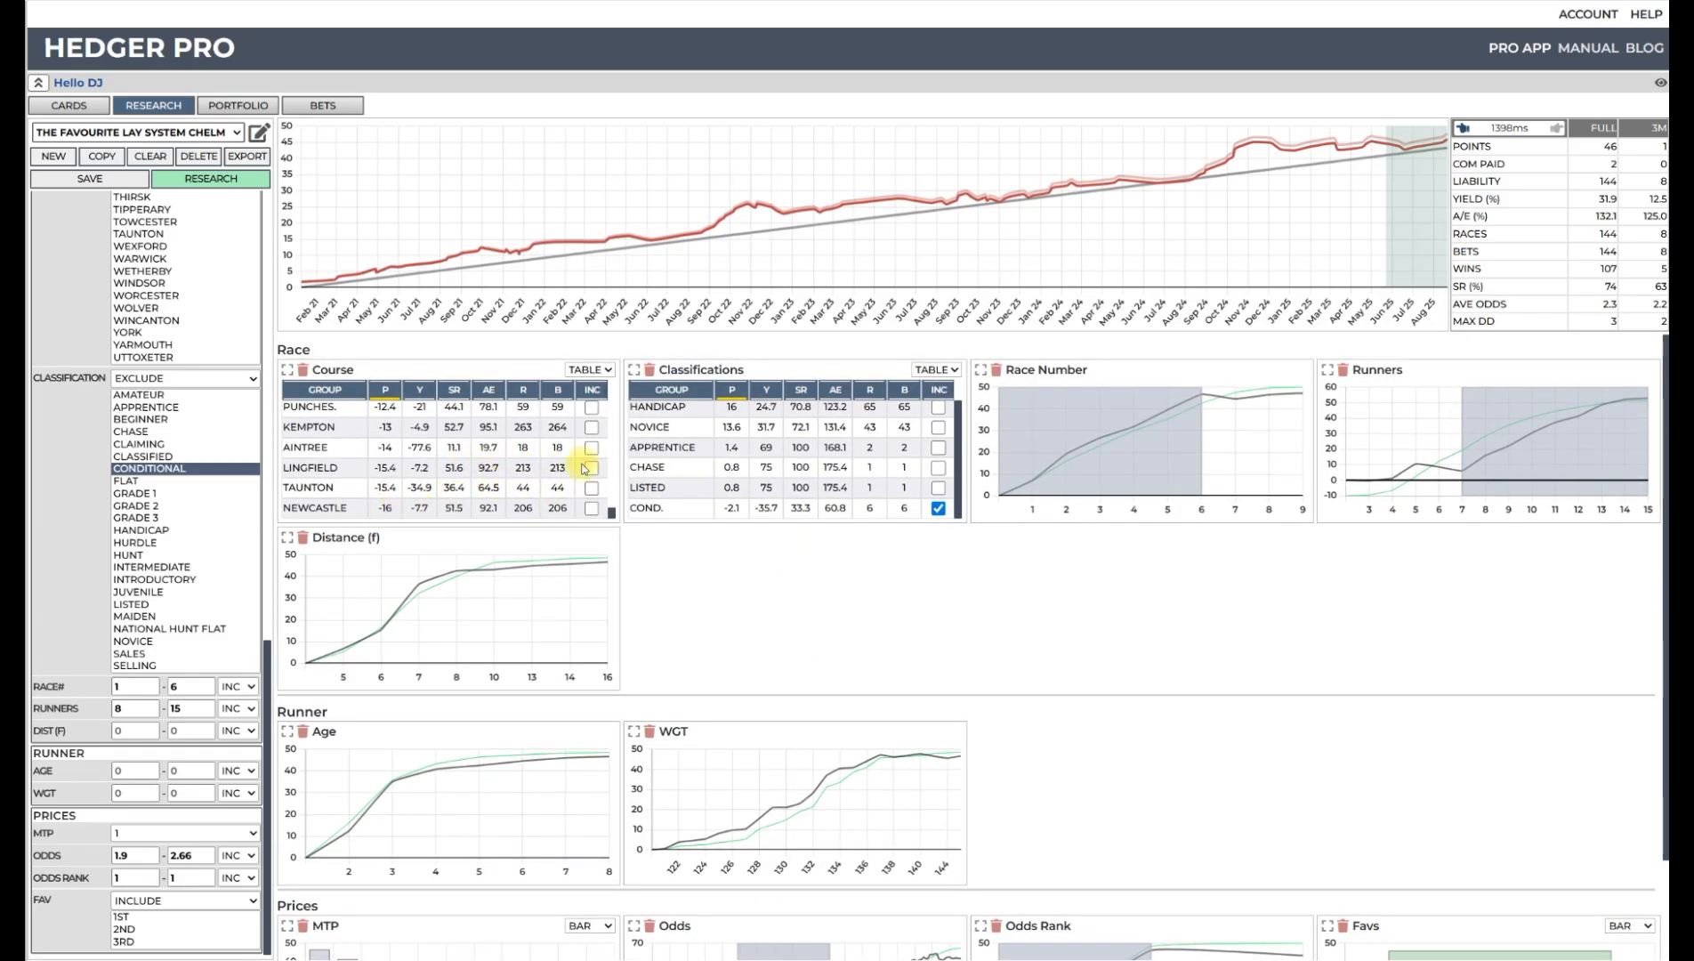
pyautogui.scroll(10, 584, 469)
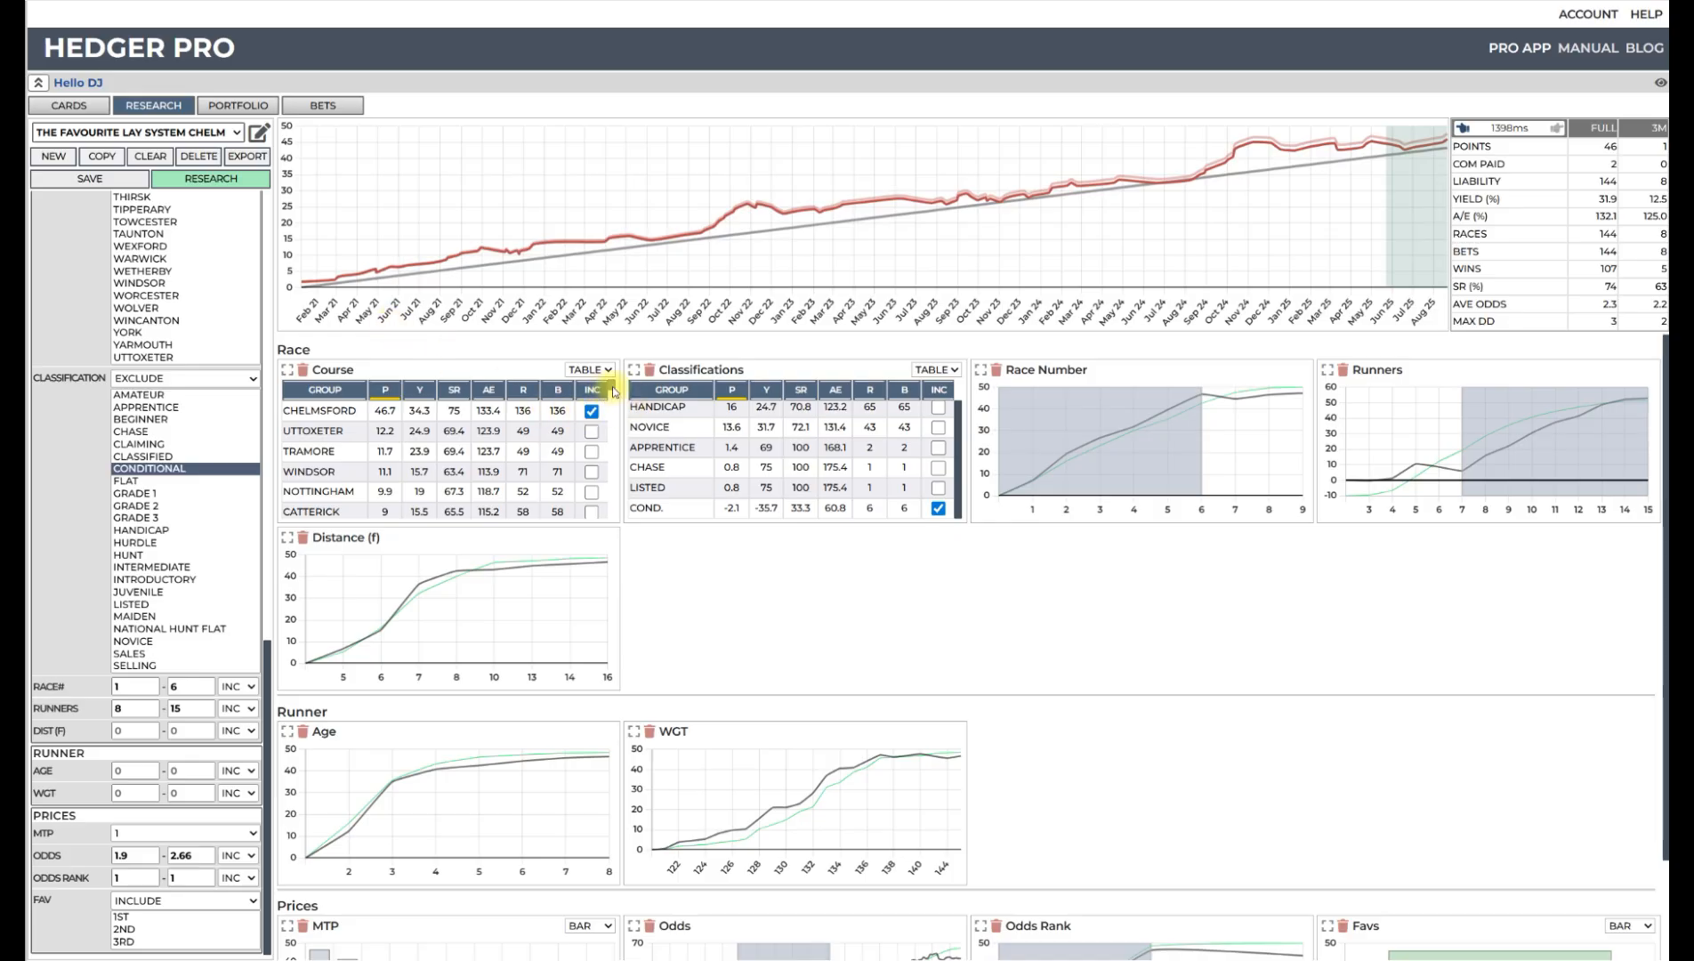
pyautogui.moveTo(613, 391); pyautogui.dragTo(542, 528)
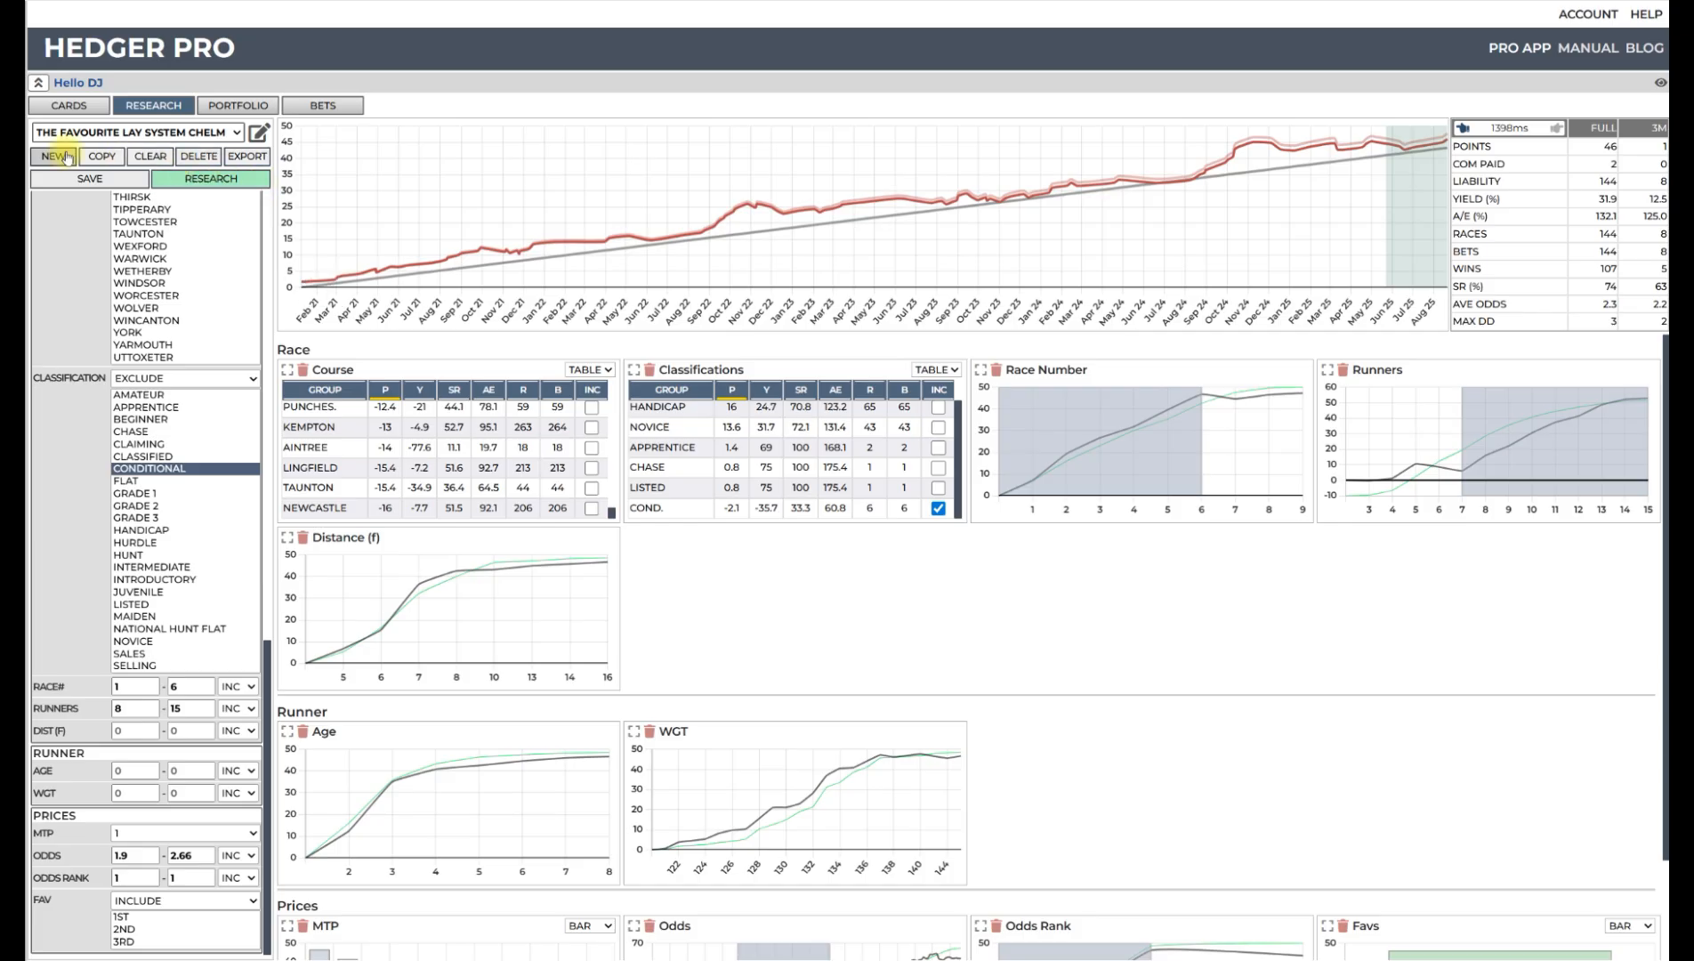
# - Copy the Chelmsford system under the new name The Favourite Lay System NEWC
pyautogui.click(111, 161)
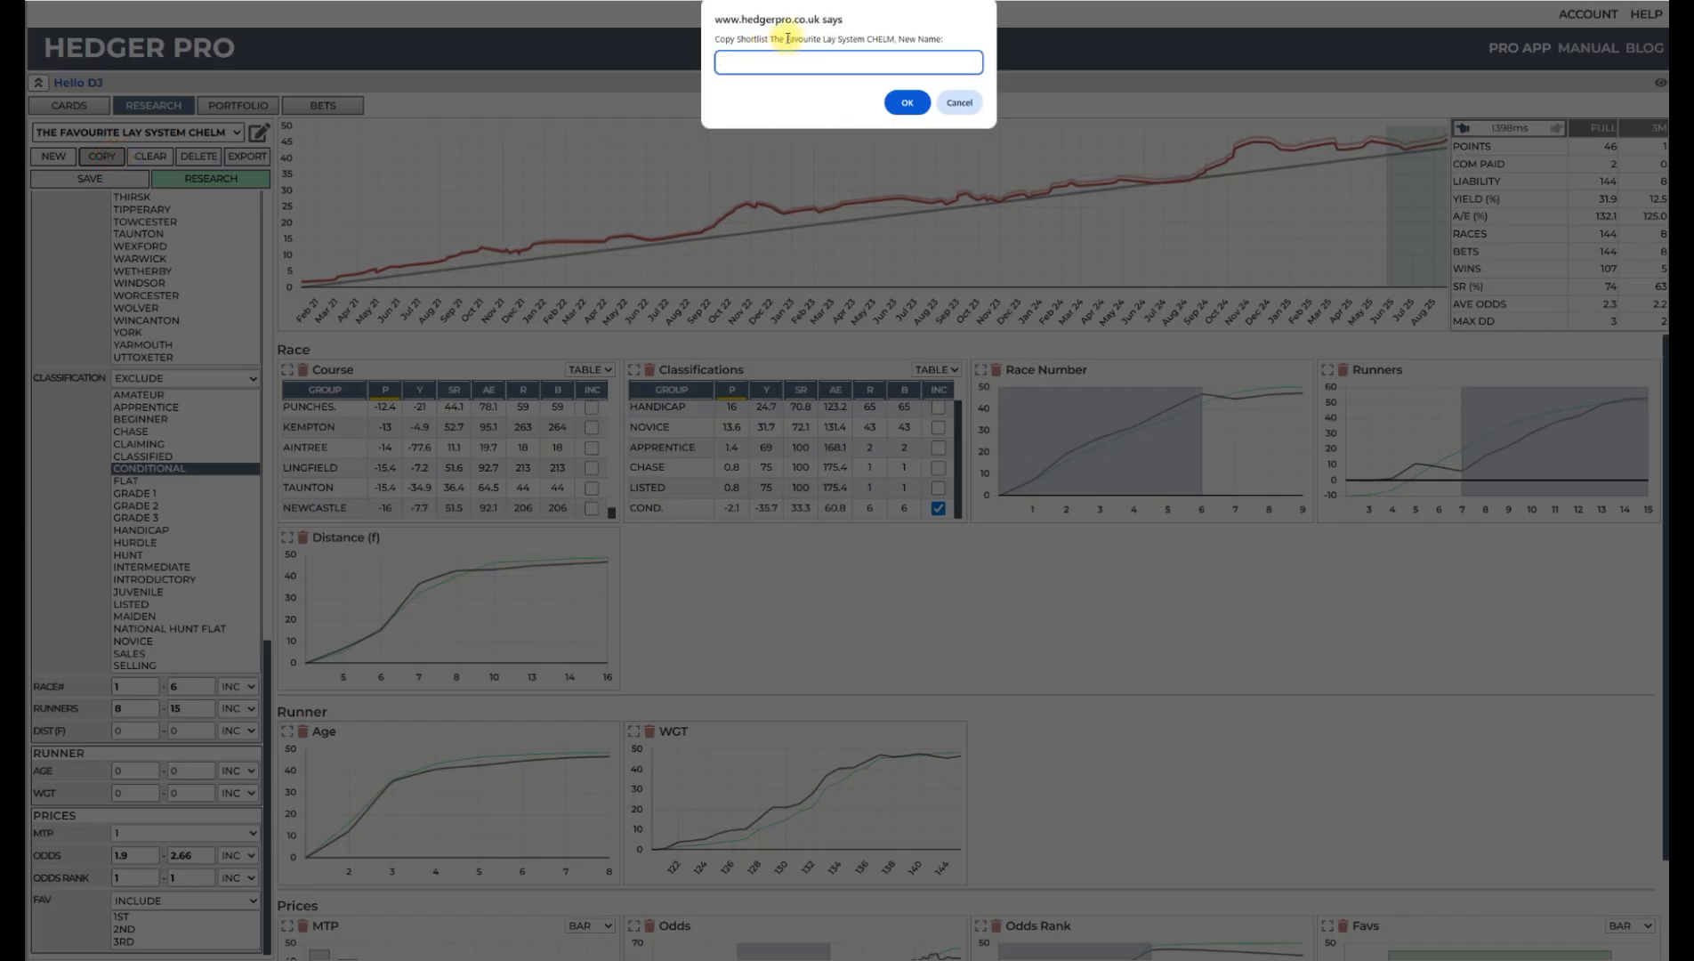
pyautogui.moveTo(771, 37); pyautogui.dragTo(883, 34)
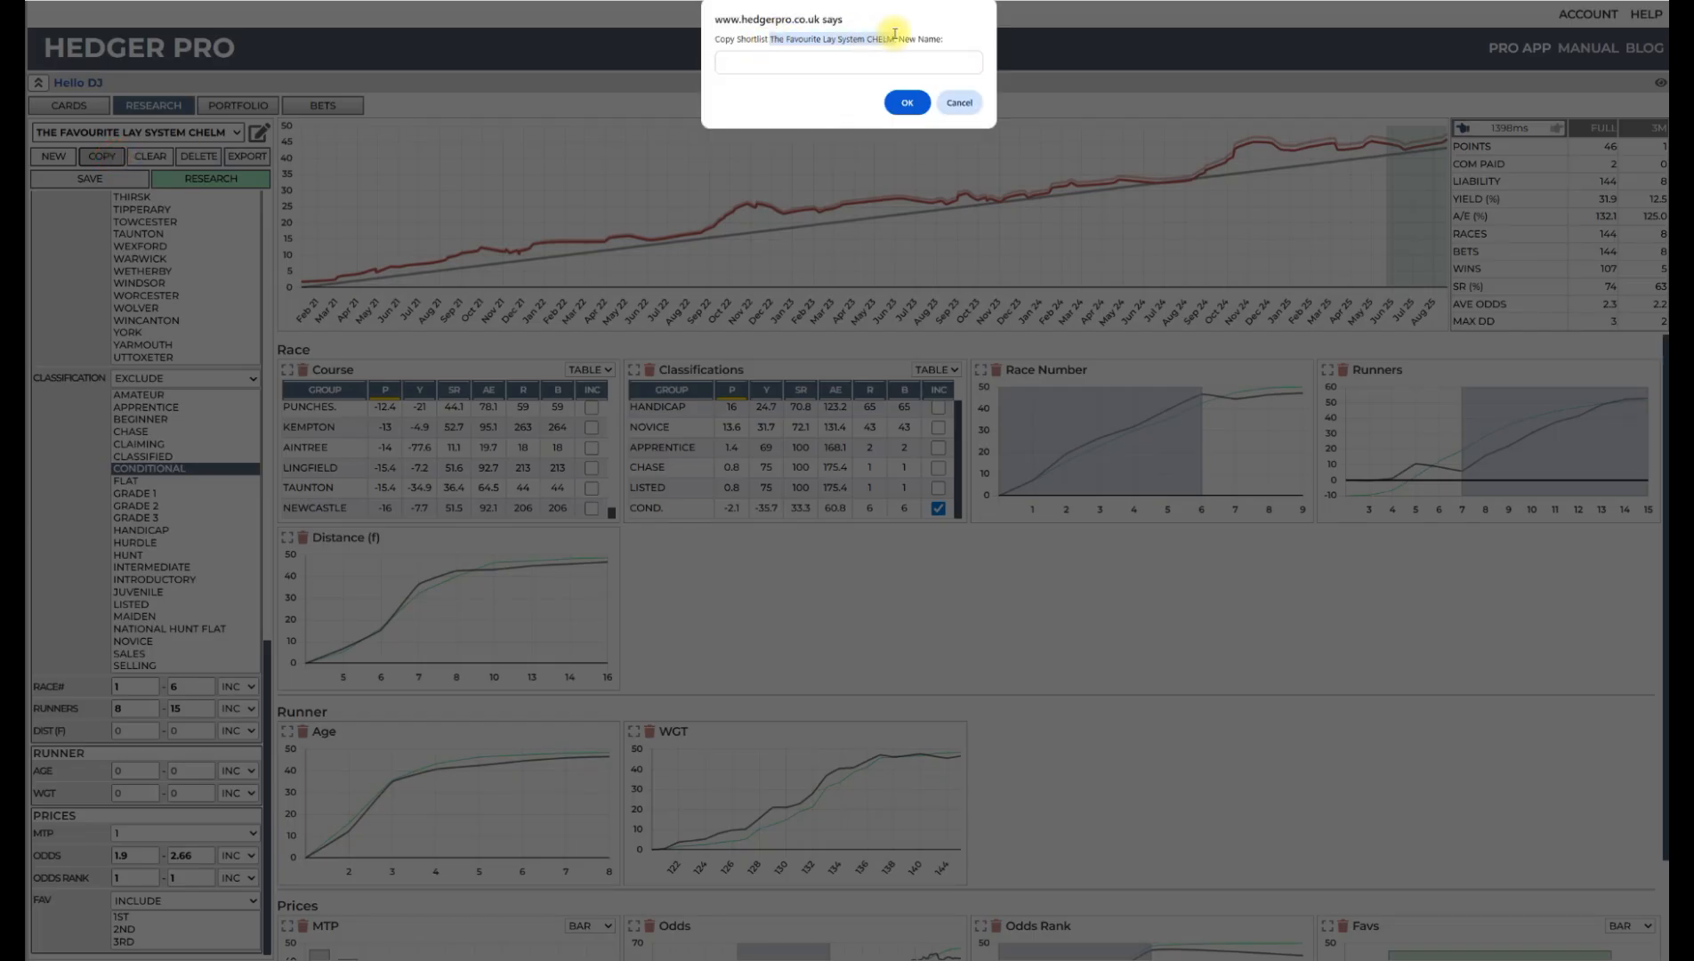
pyautogui.click(755, 64)
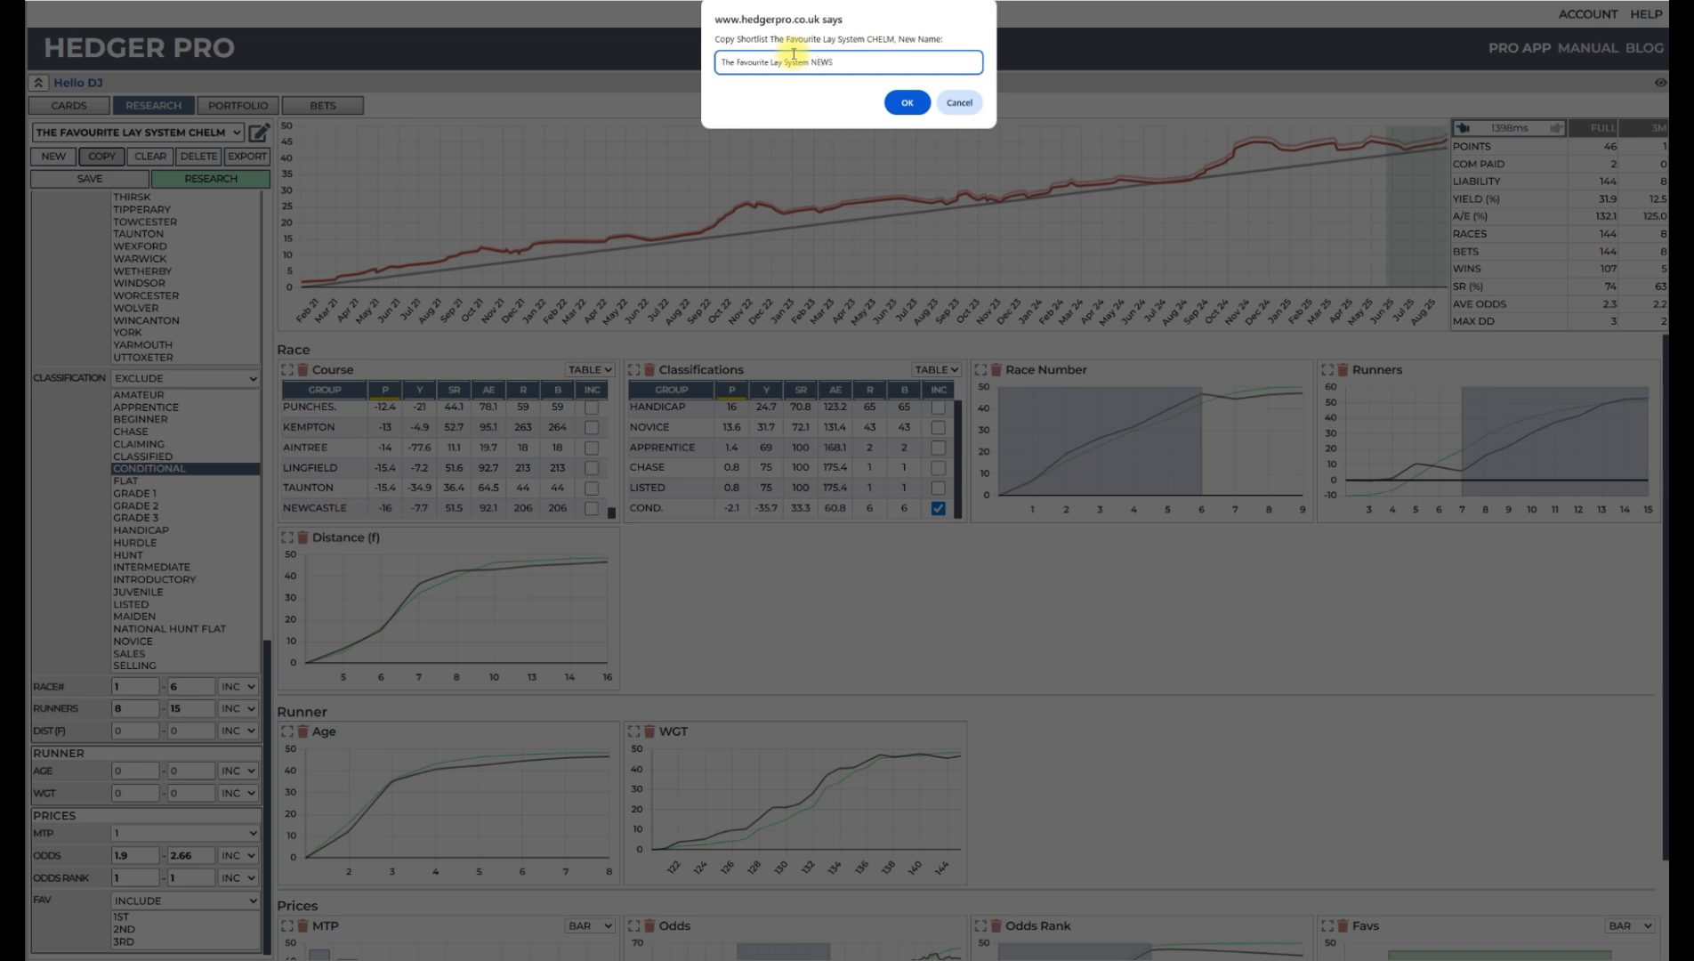
pyautogui.click(903, 103)
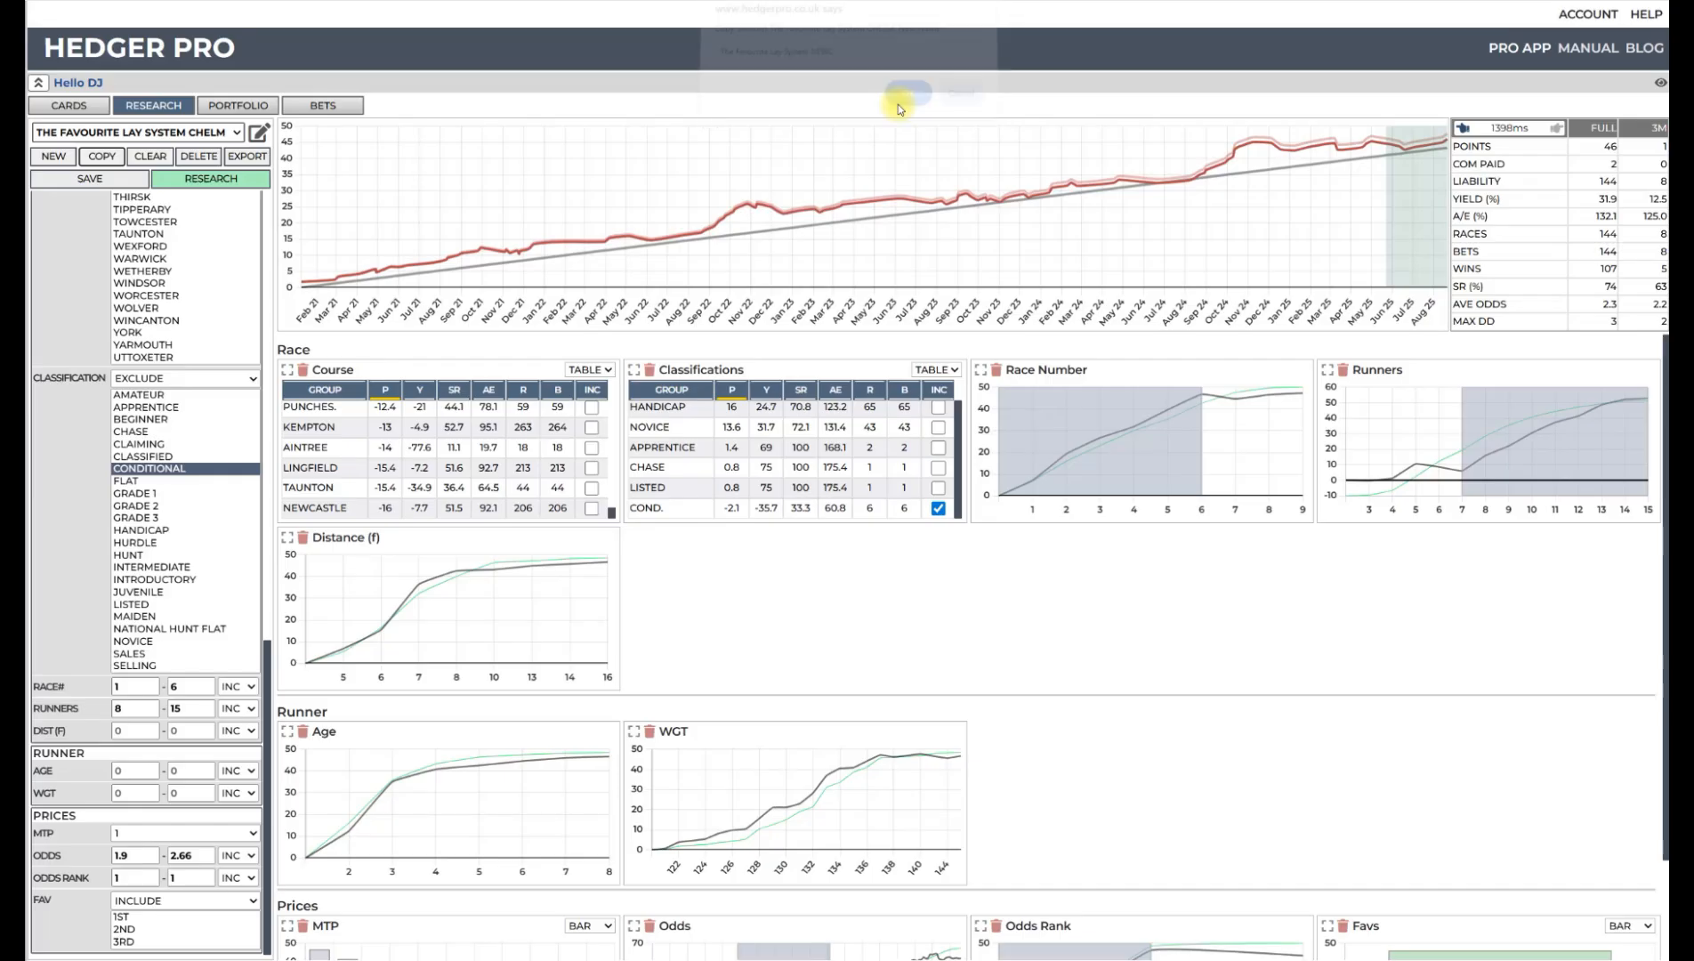
# - Include Newcastle instead of Chelmsford as the system's course, rerun the research and save the system
pyautogui.click(226, 182)
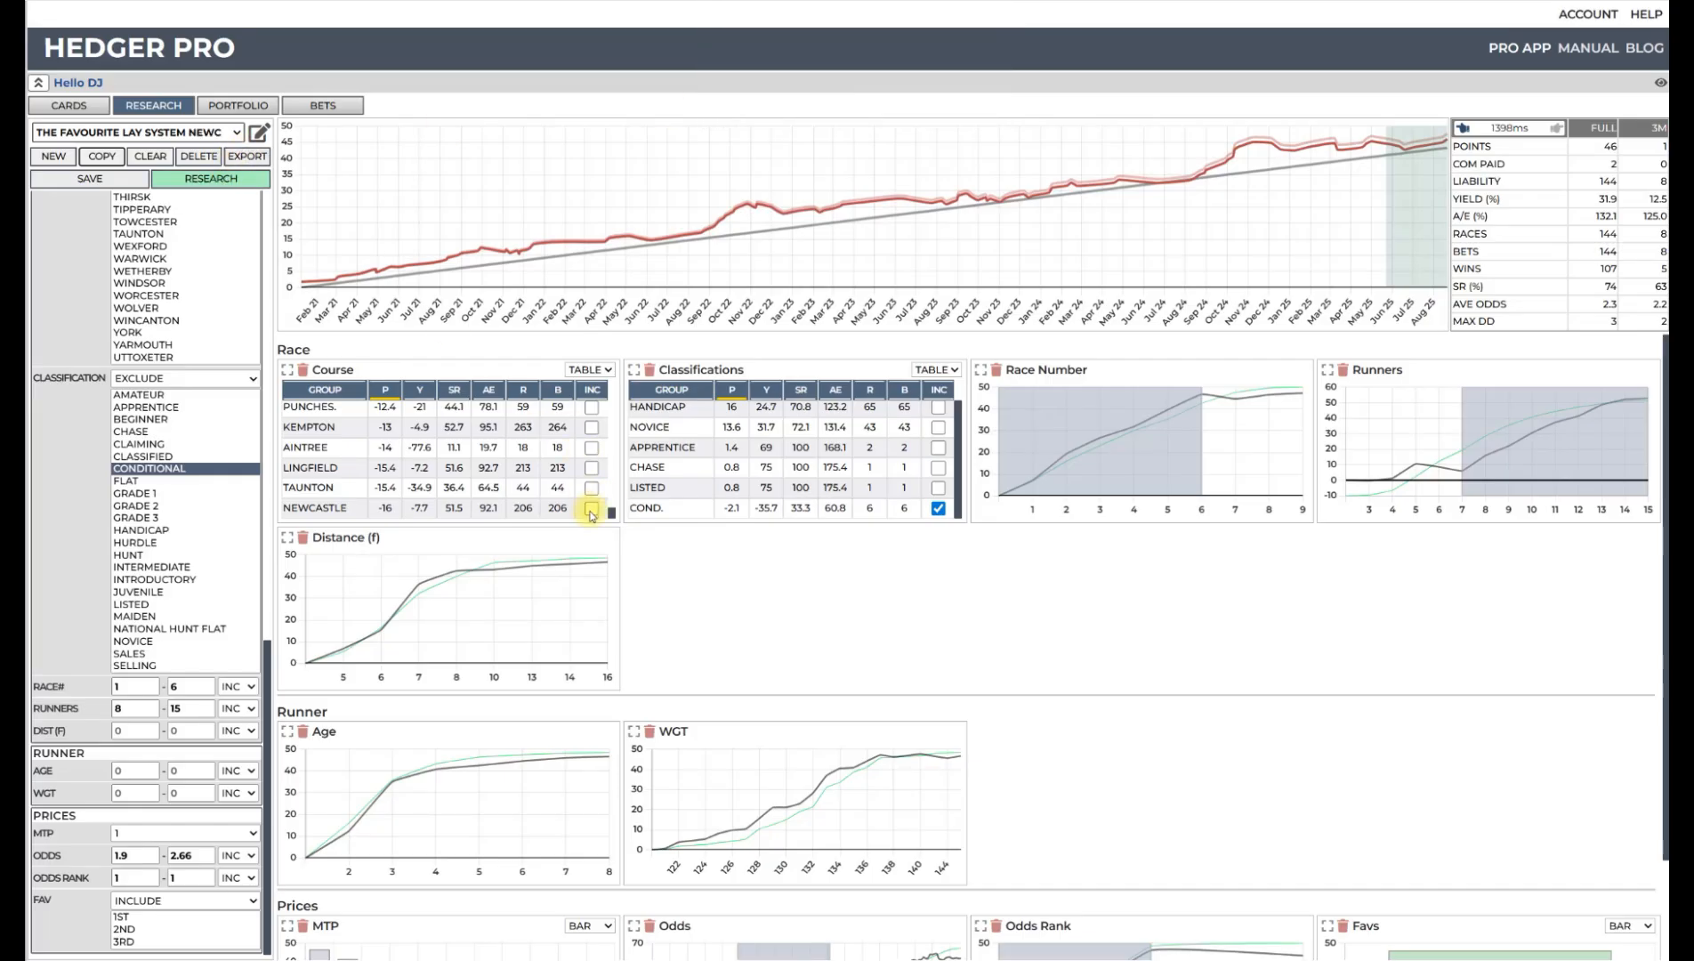
pyautogui.scroll(10, 589, 472)
pyautogui.click(589, 414)
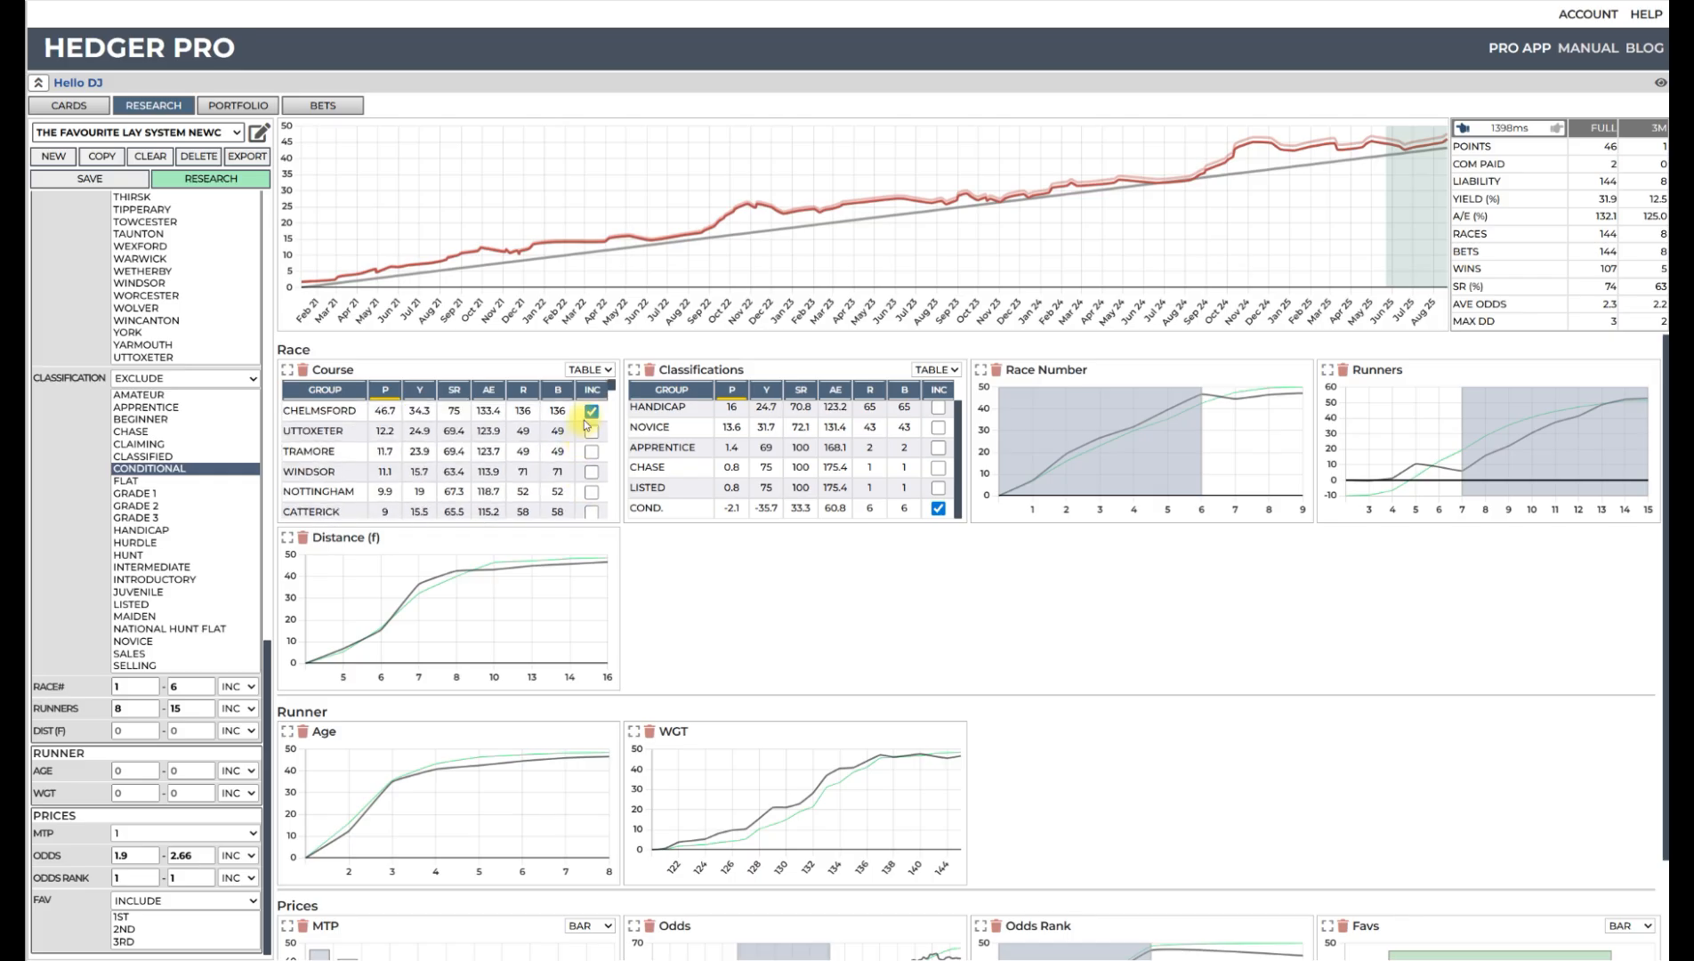
pyautogui.click(209, 187)
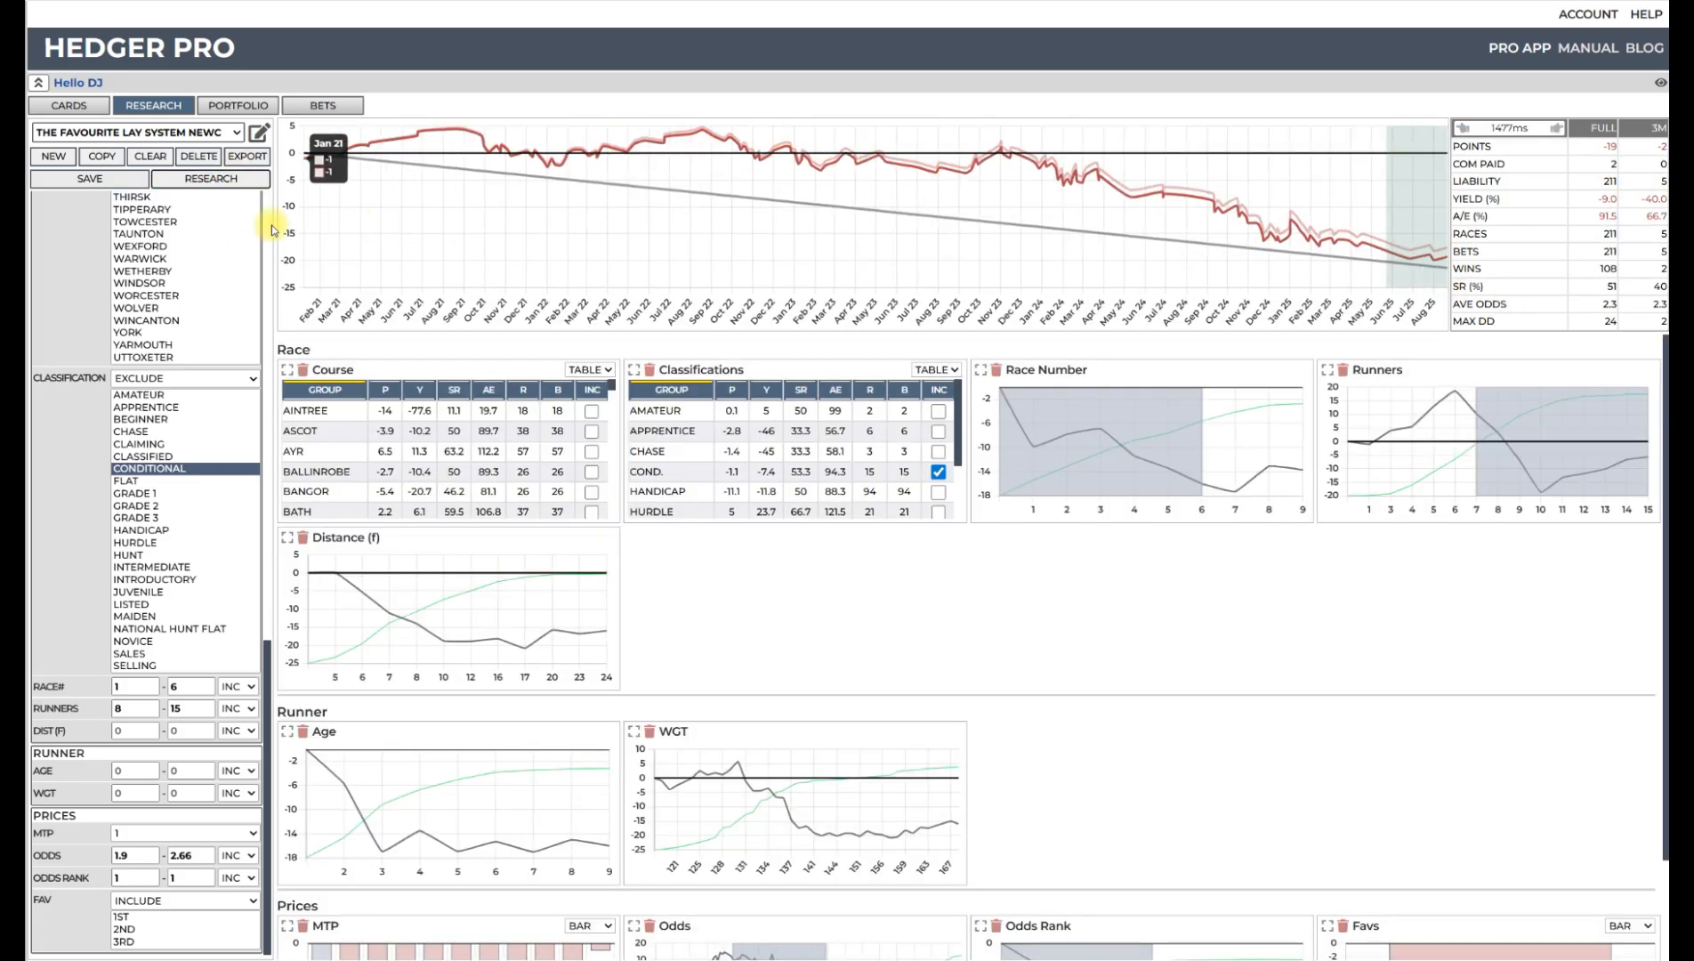
pyautogui.click(98, 181)
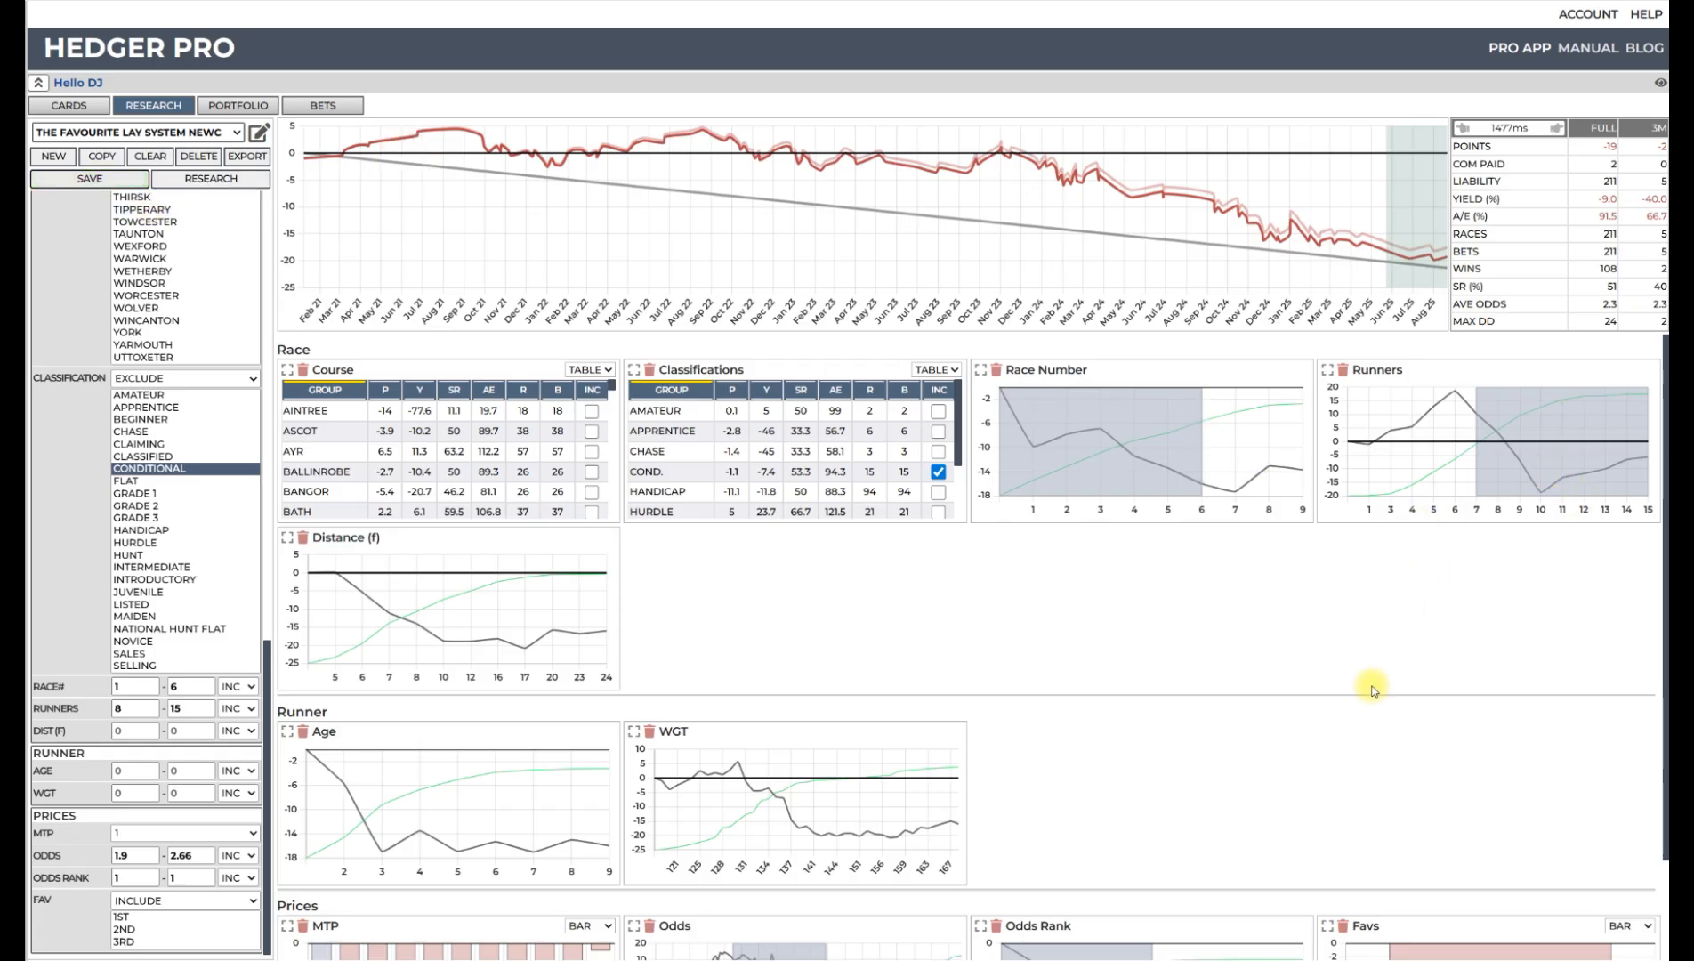
# - Examine the Odds and Runners charts of the Newcastle system
pyautogui.scroll(-2, 1372, 684)
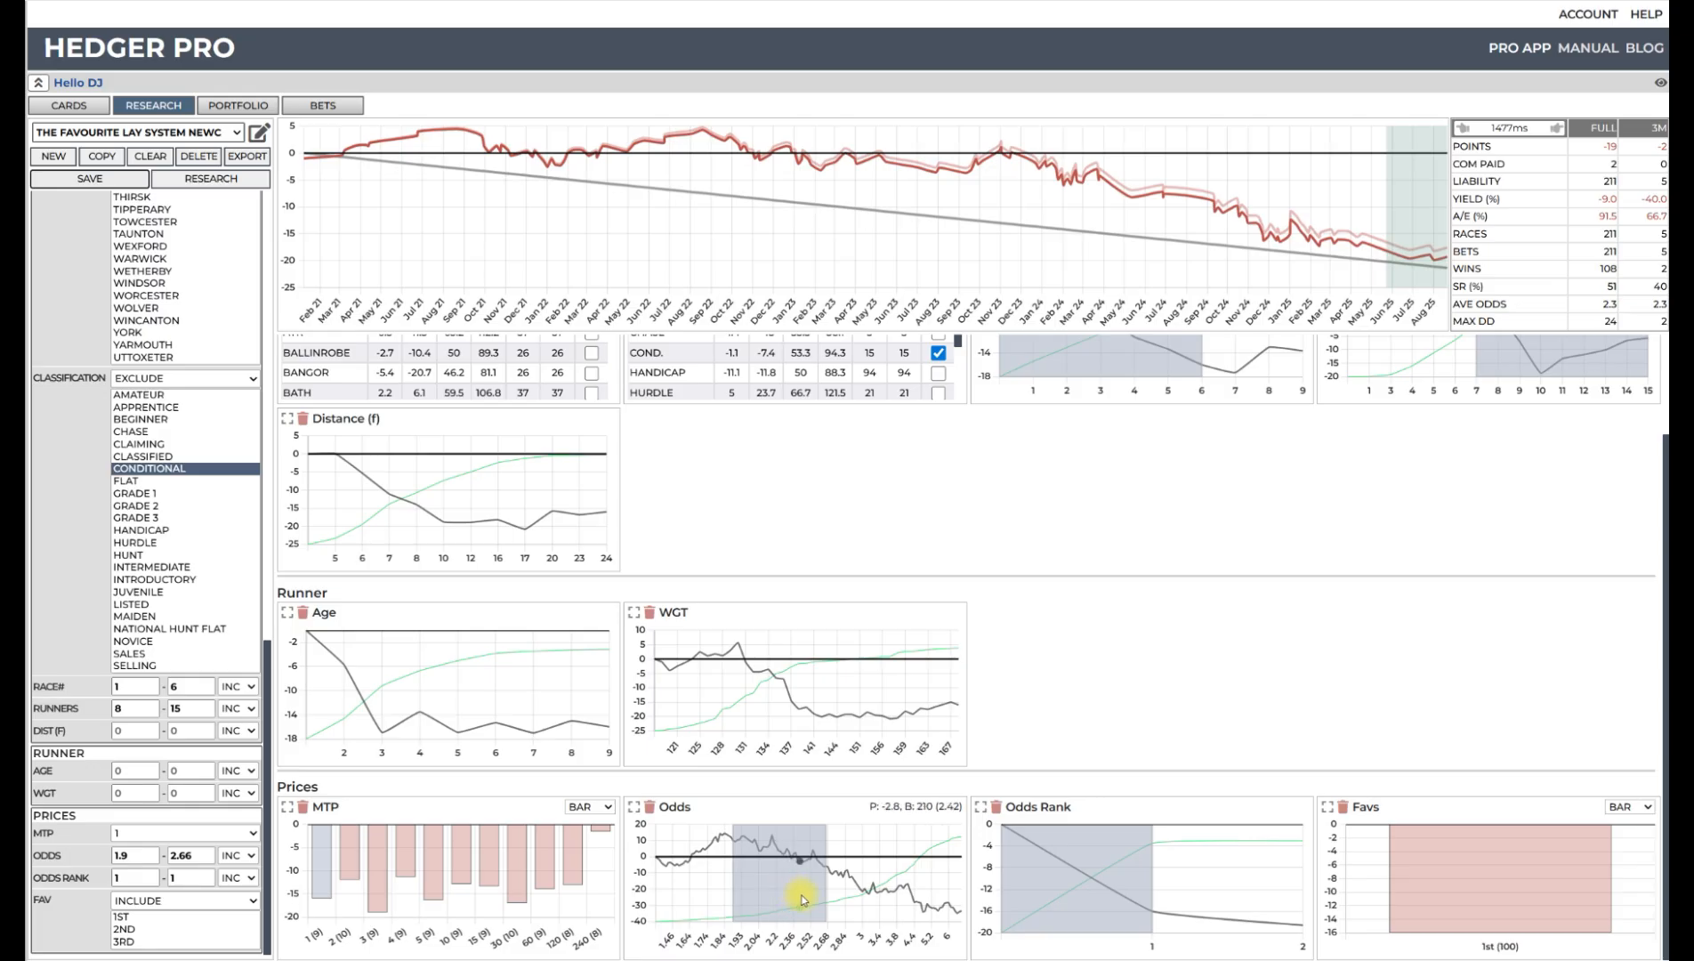
pyautogui.scroll(2, 1513, 472)
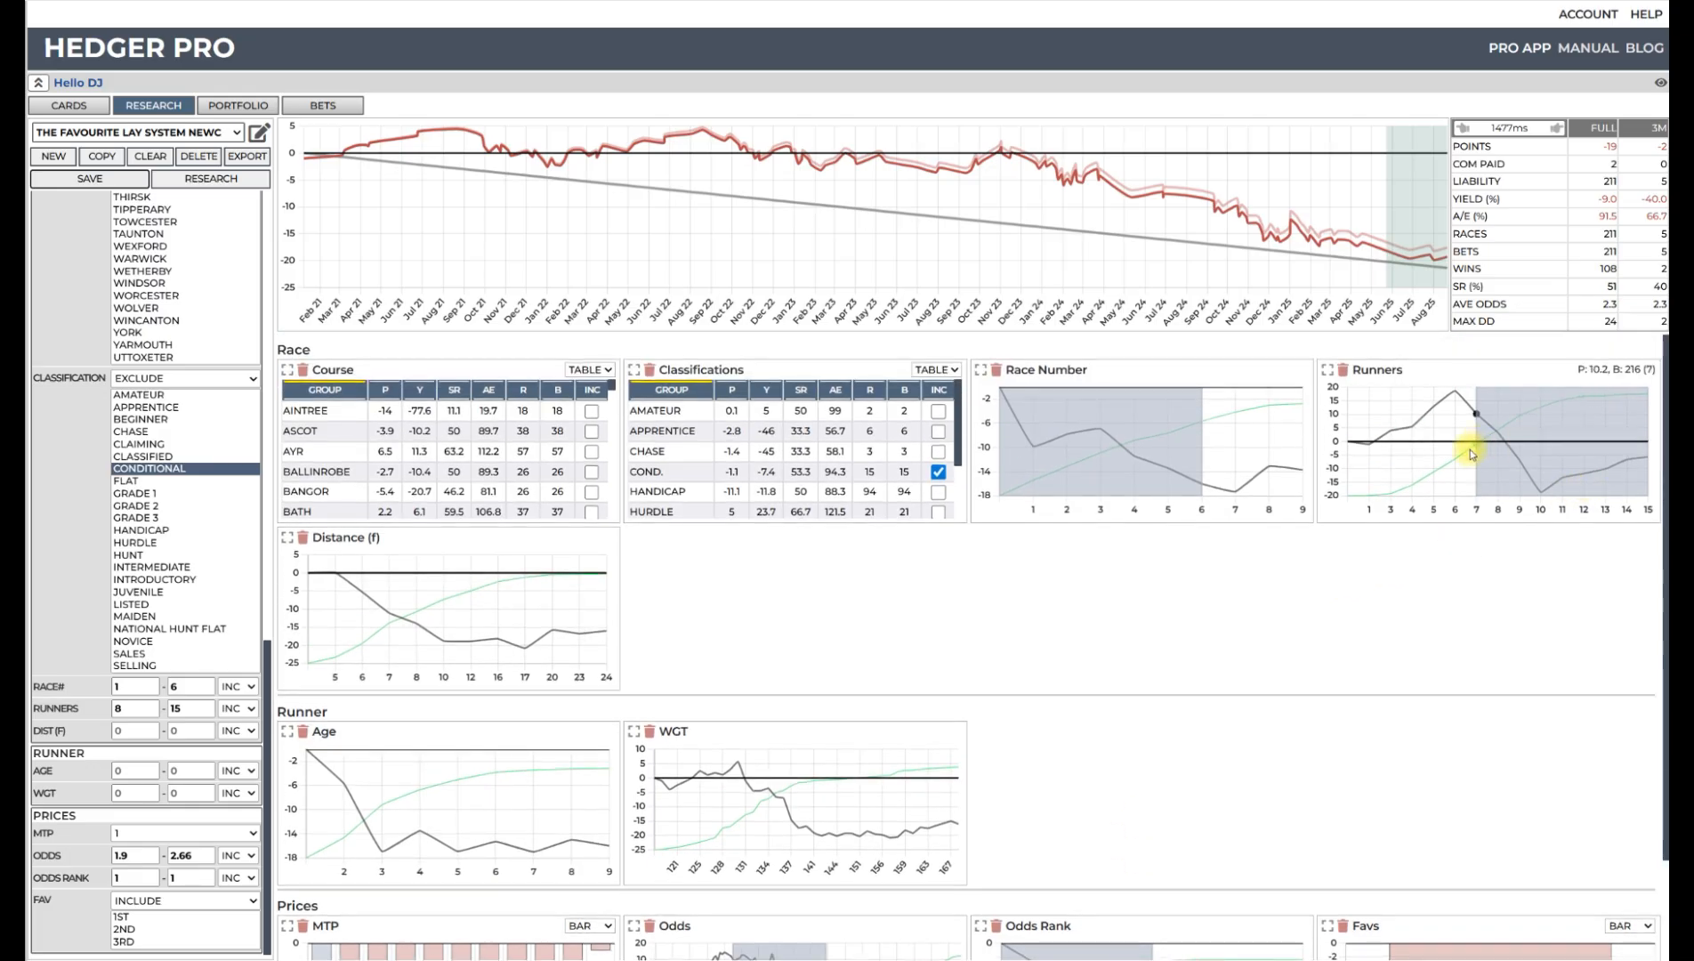
# - Narrow the runners filter to 11–15, clear the race number filter, and rerun the research
pyautogui.moveTo(1498, 457); pyautogui.dragTo(1542, 462)
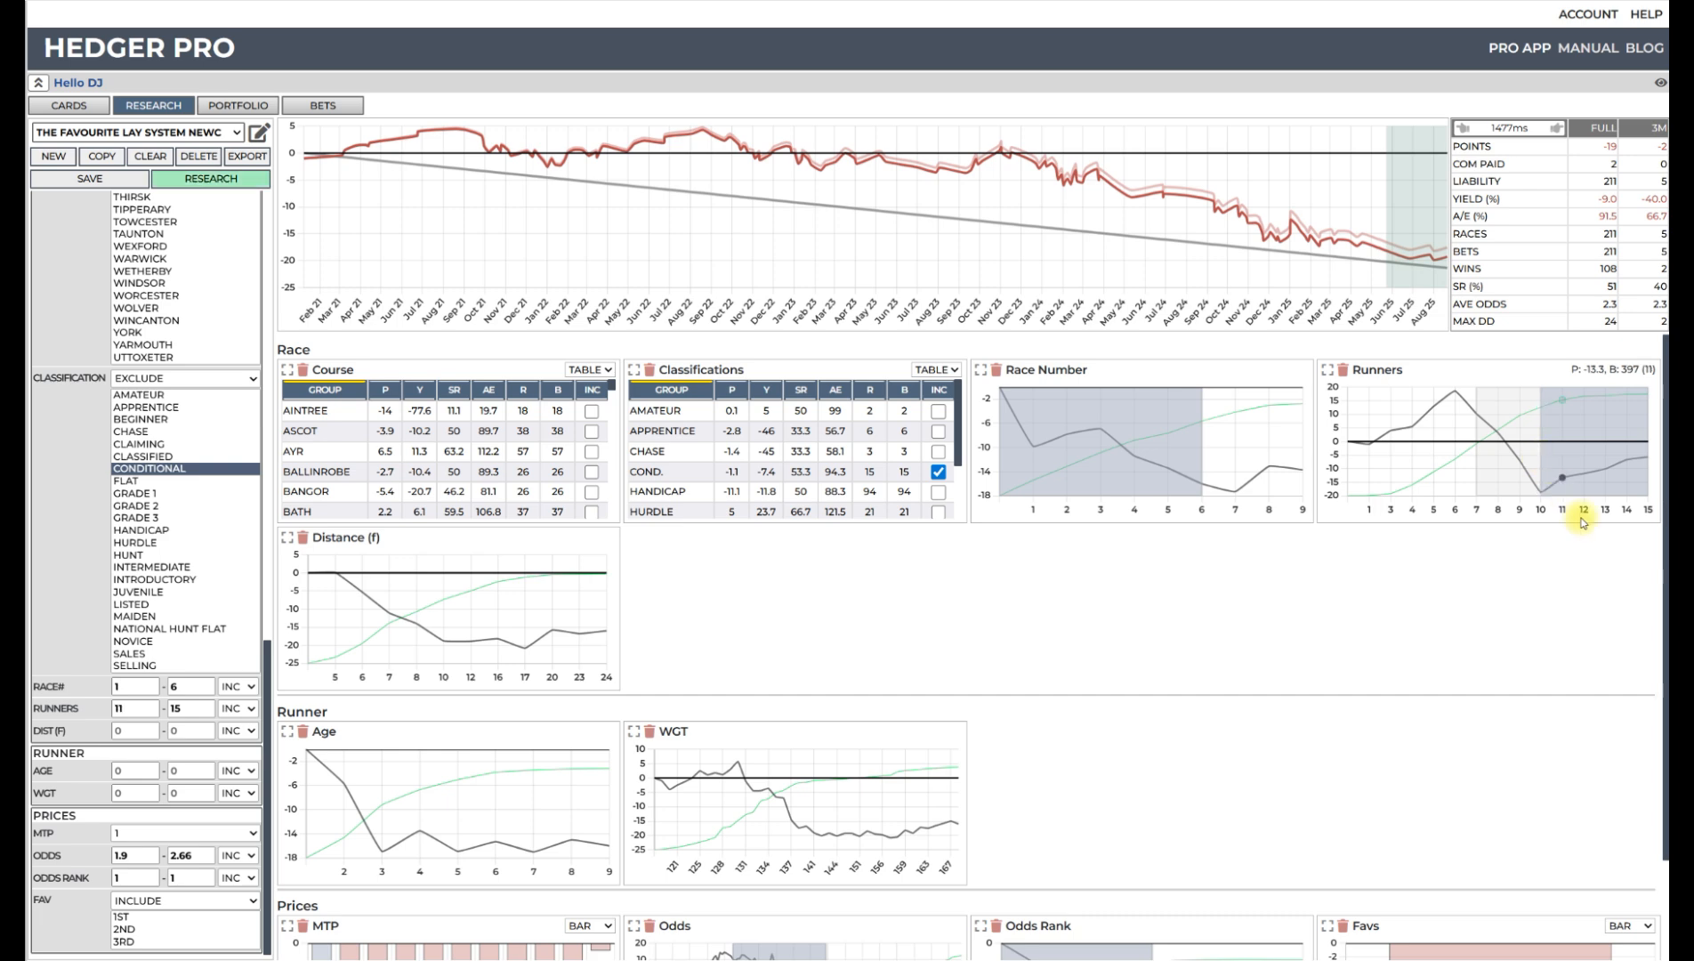
pyautogui.click(244, 182)
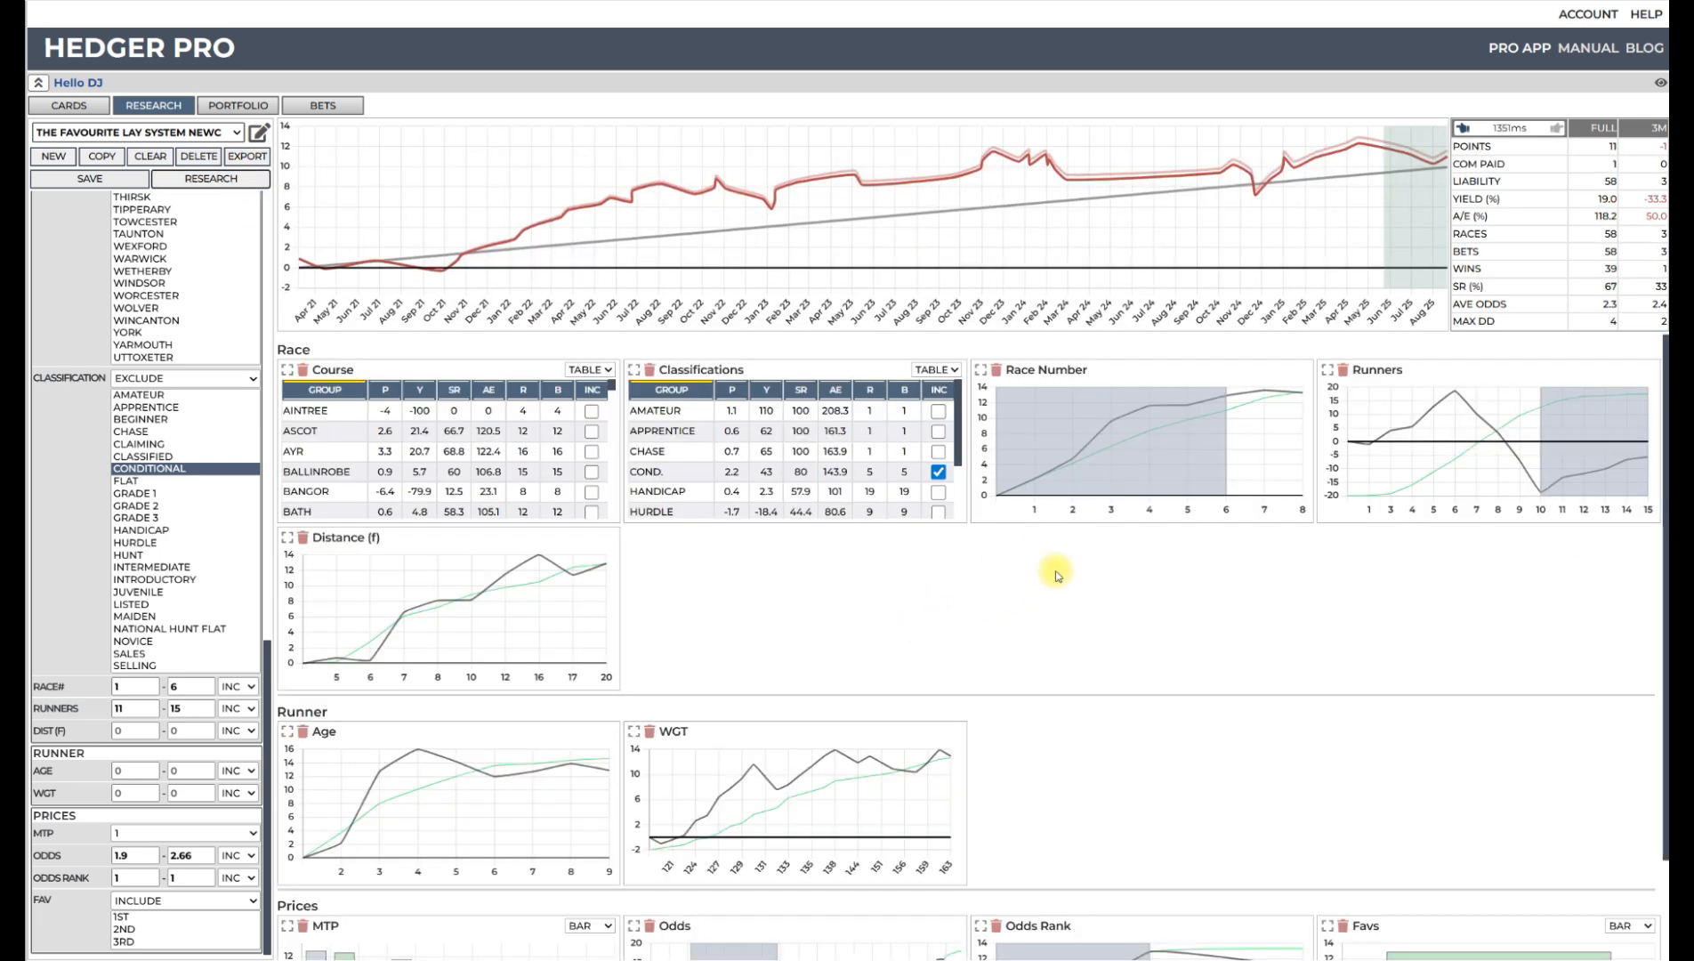
pyautogui.click(1146, 445)
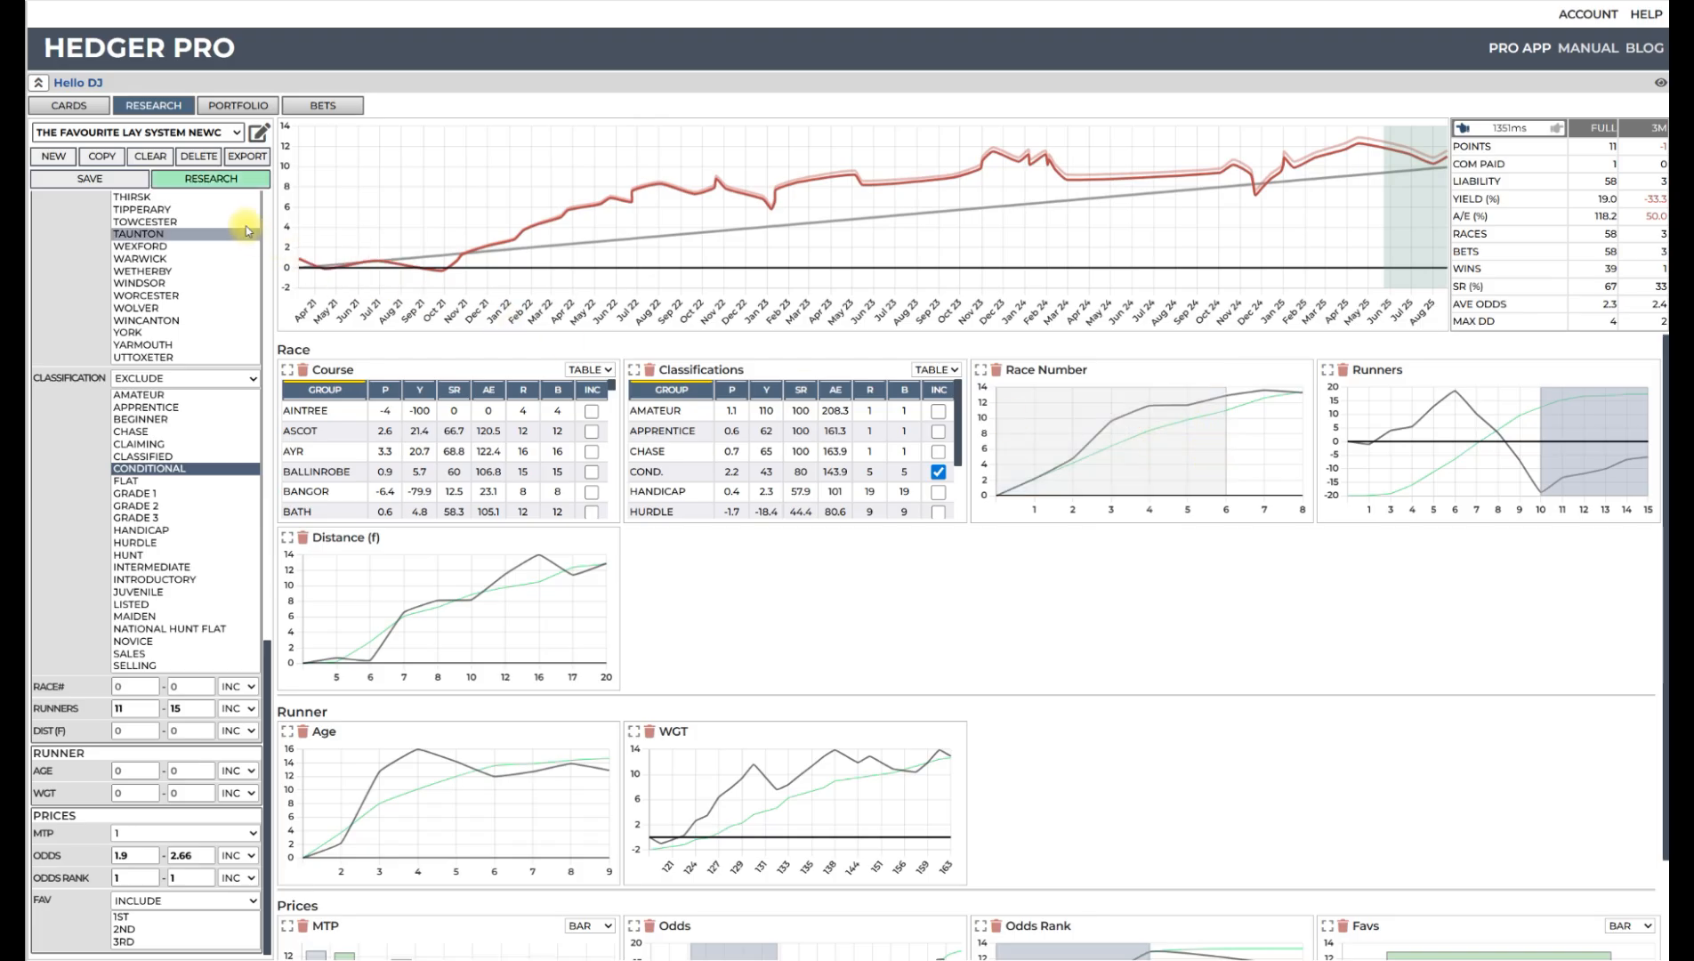
pyautogui.click(234, 175)
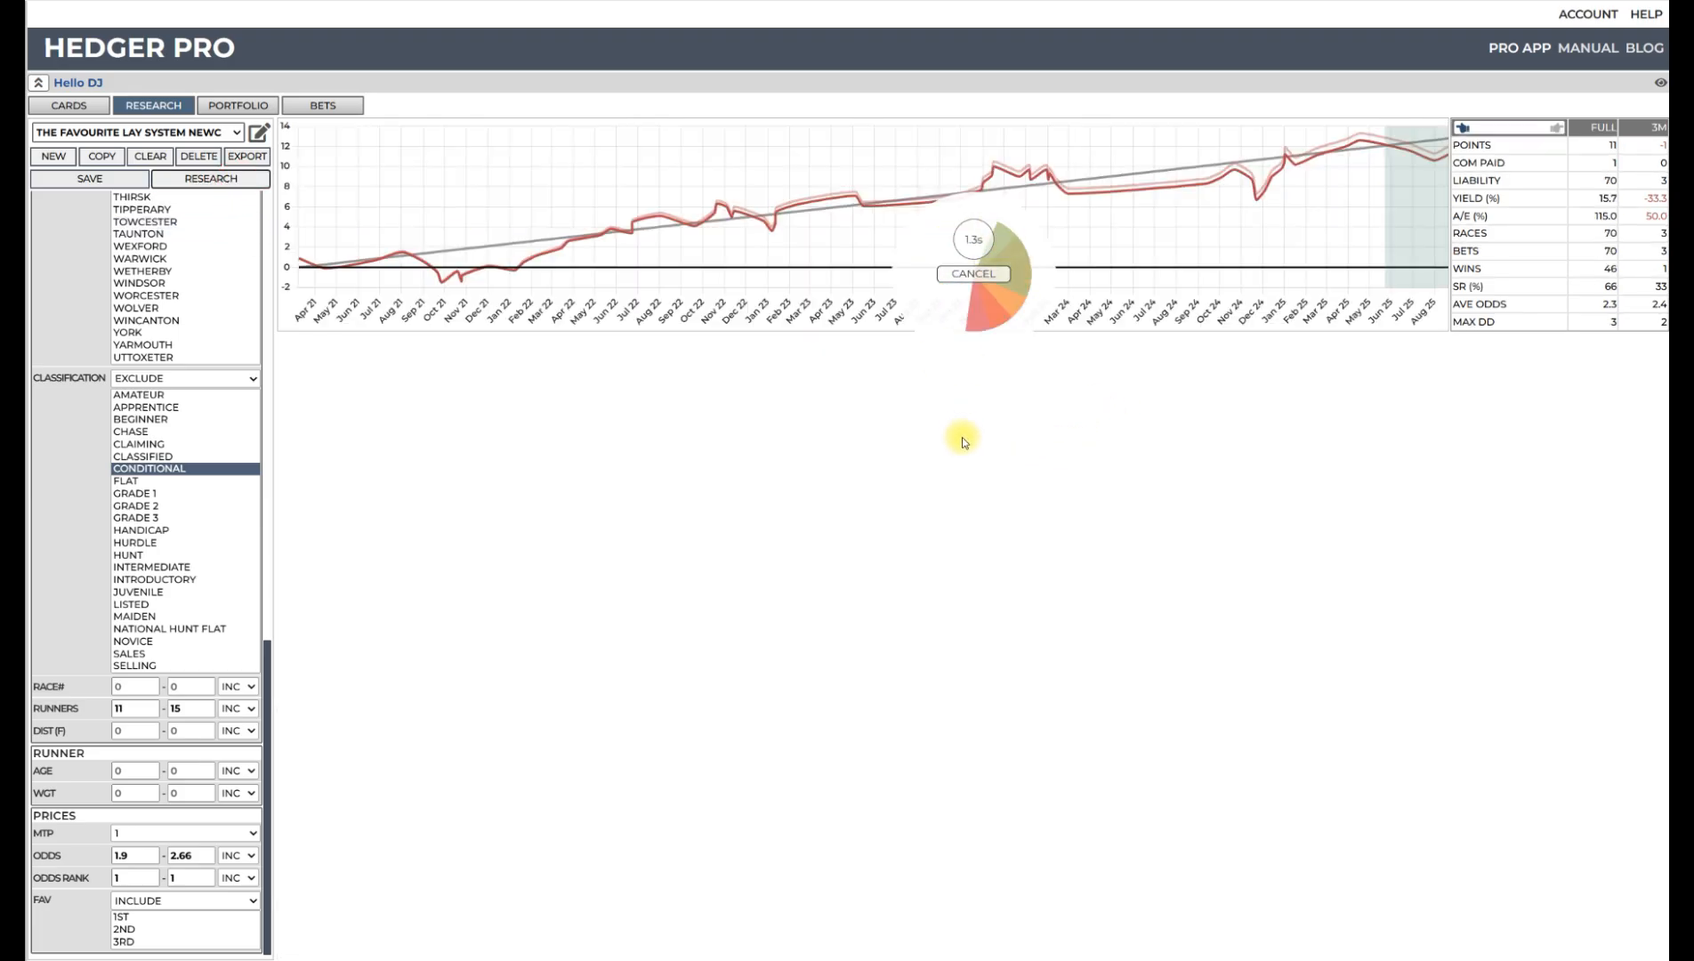
# - Remove the Conditional classification from the exclusions and rerun the research
pyautogui.click(938, 472)
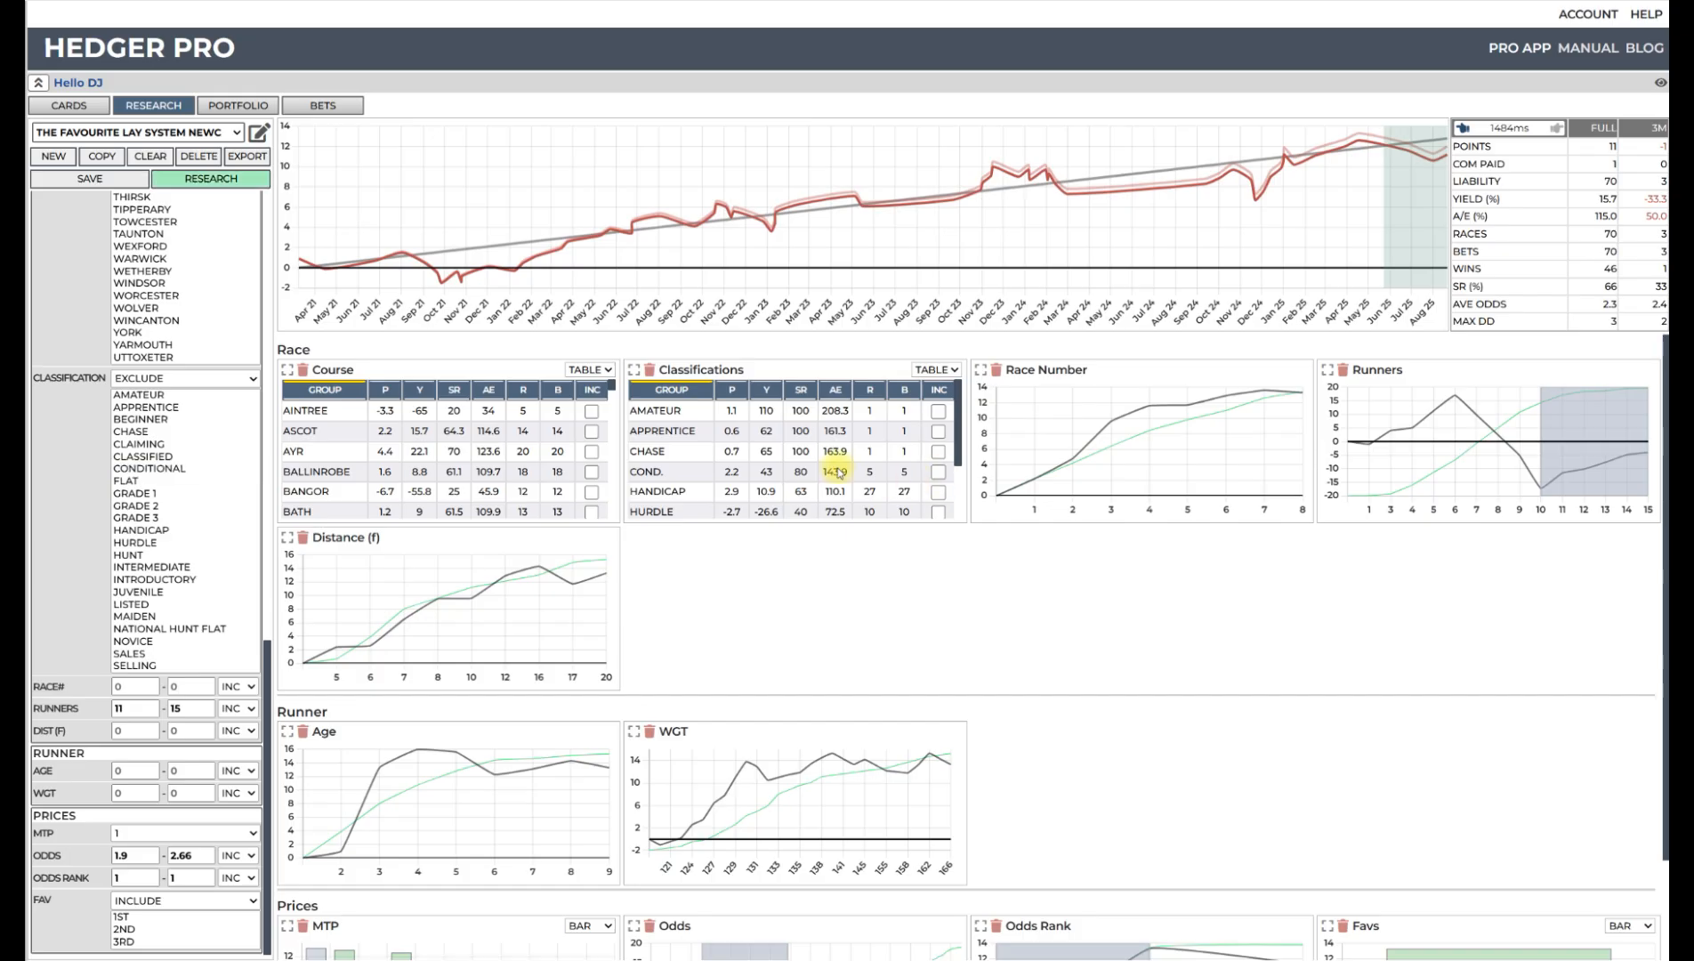
pyautogui.scroll(-2, 838, 472)
pyautogui.click(211, 178)
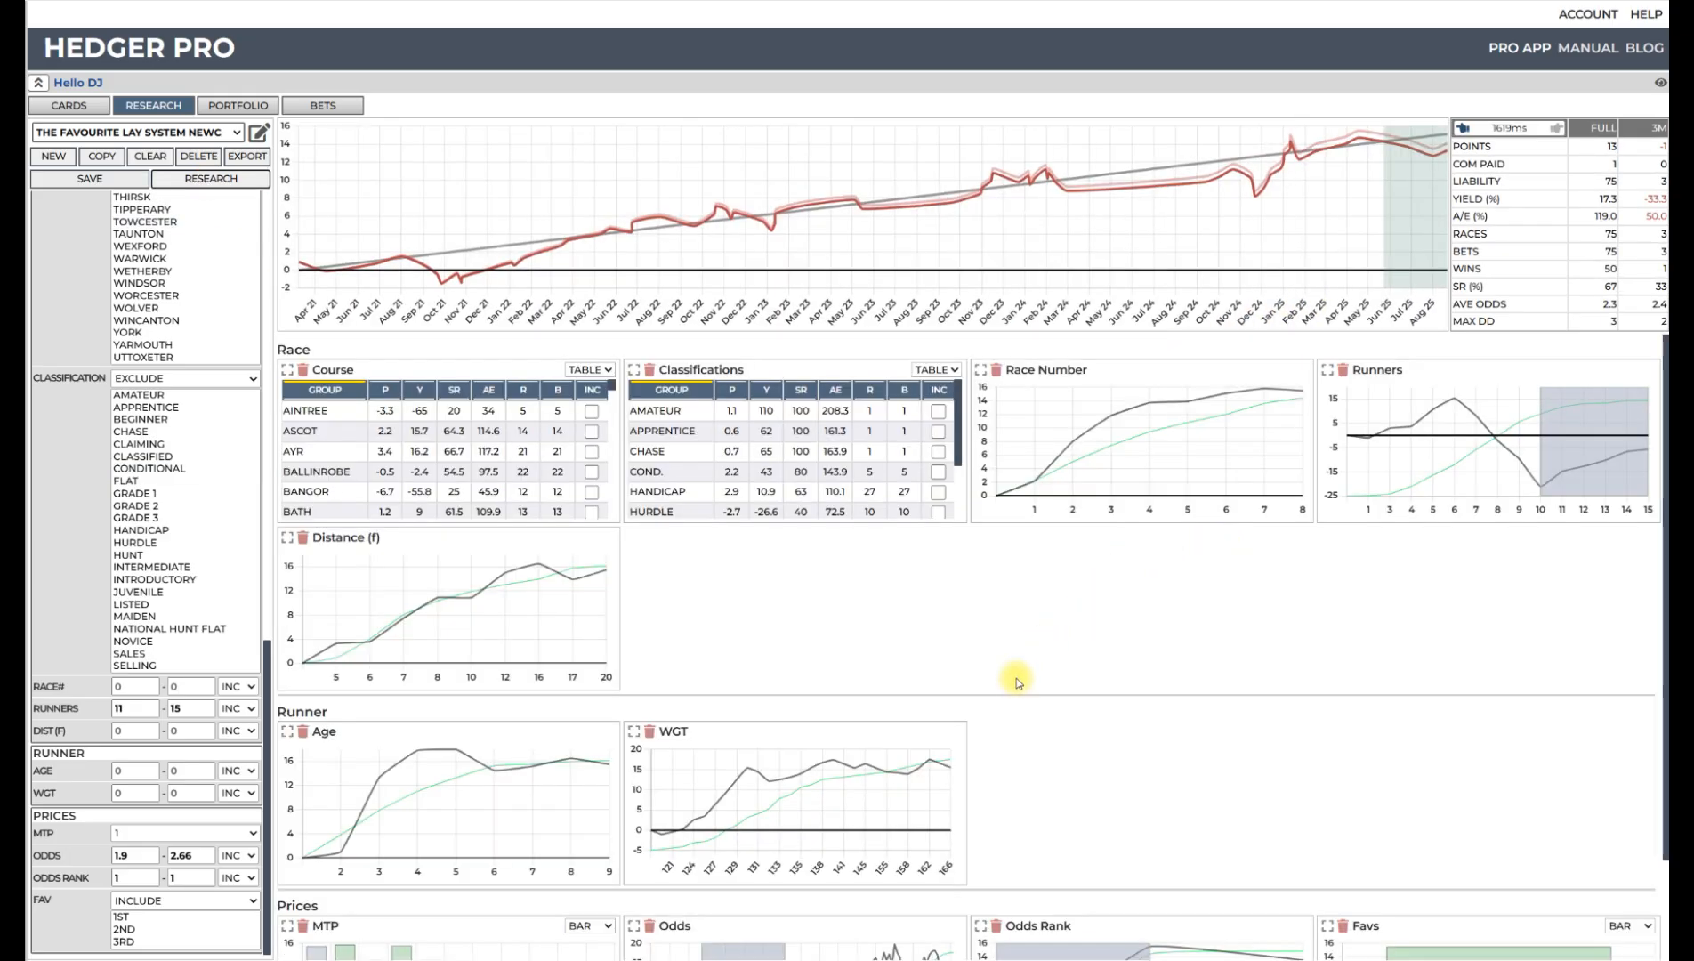
# - Adjust the odds range to 1.91–2.62 on the enlarged Odds chart and rerun the research
pyautogui.scroll(-1, 1013, 681)
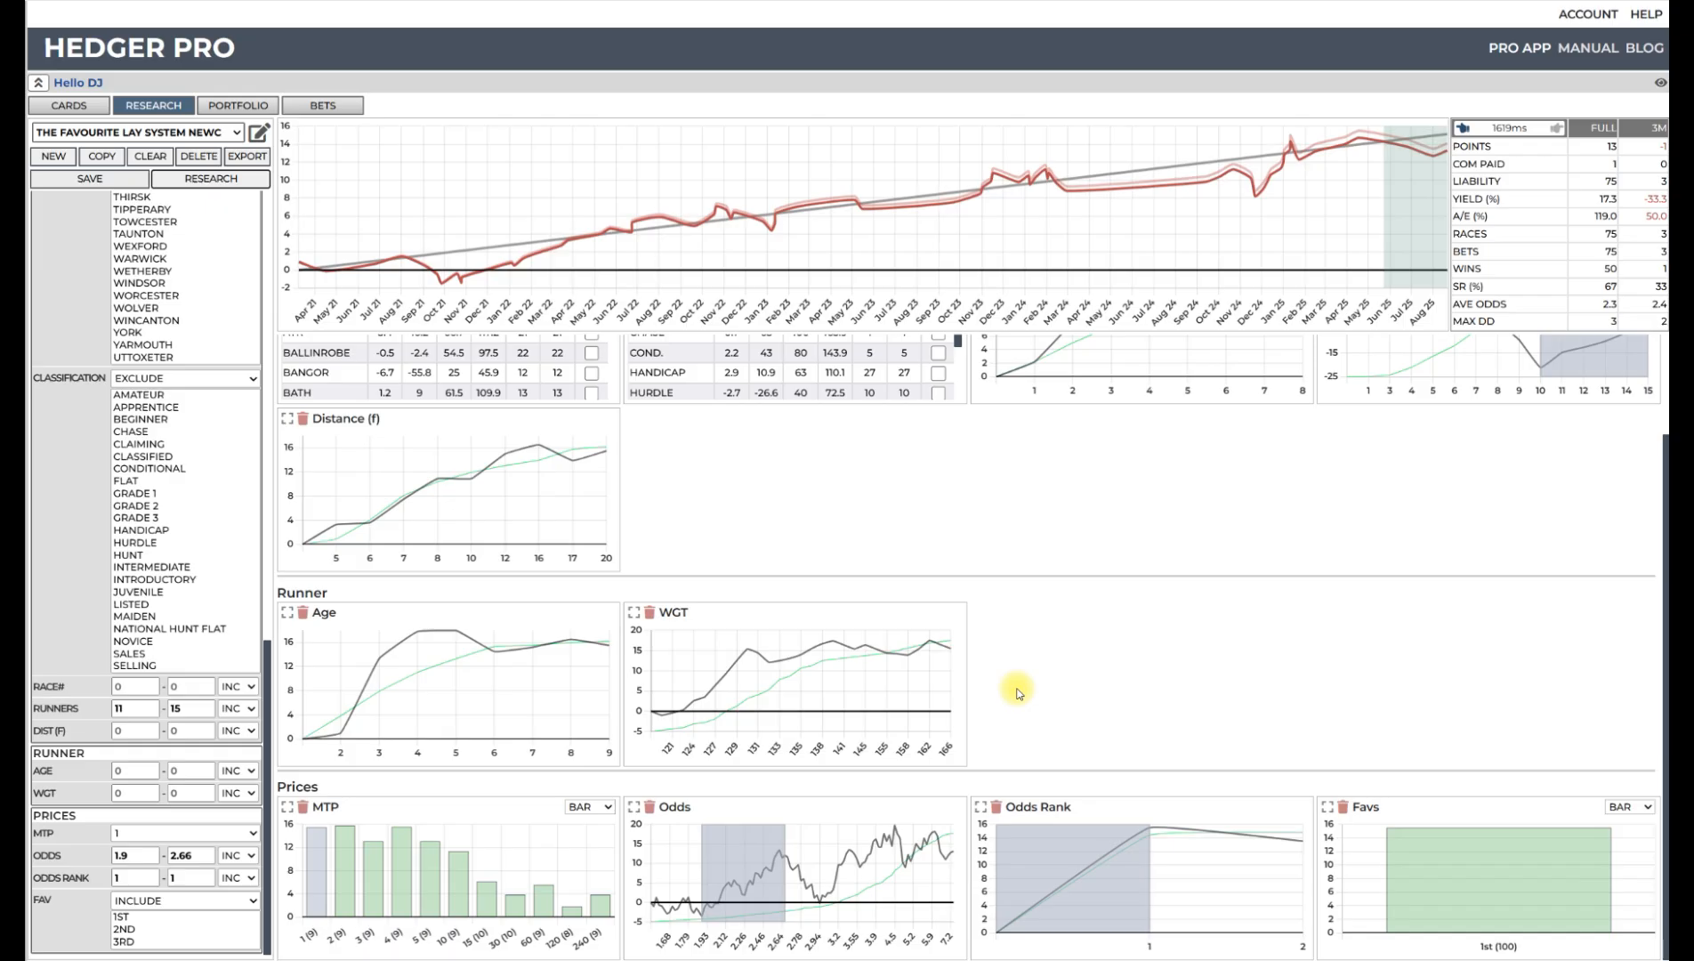
pyautogui.click(631, 808)
pyautogui.moveTo(732, 207)
pyautogui.mouseDown()
pyautogui.moveTo(702, 212)
pyautogui.moveTo(711, 225)
pyautogui.mouseUp()
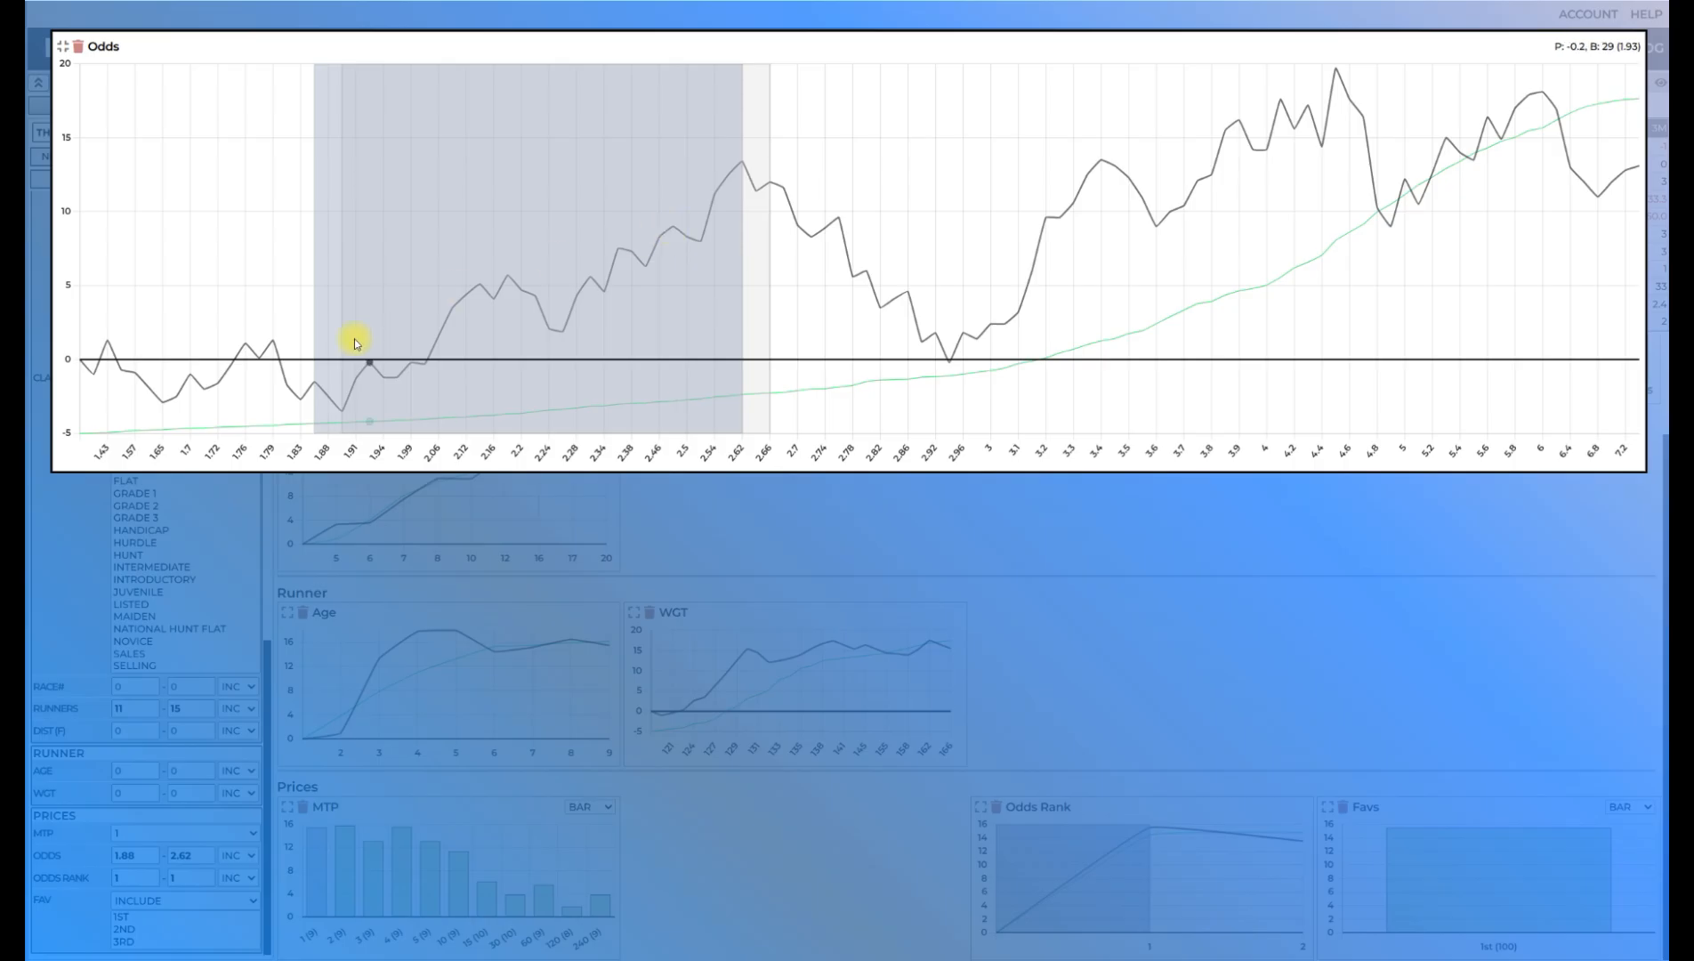
pyautogui.moveTo(316, 350); pyautogui.dragTo(347, 355)
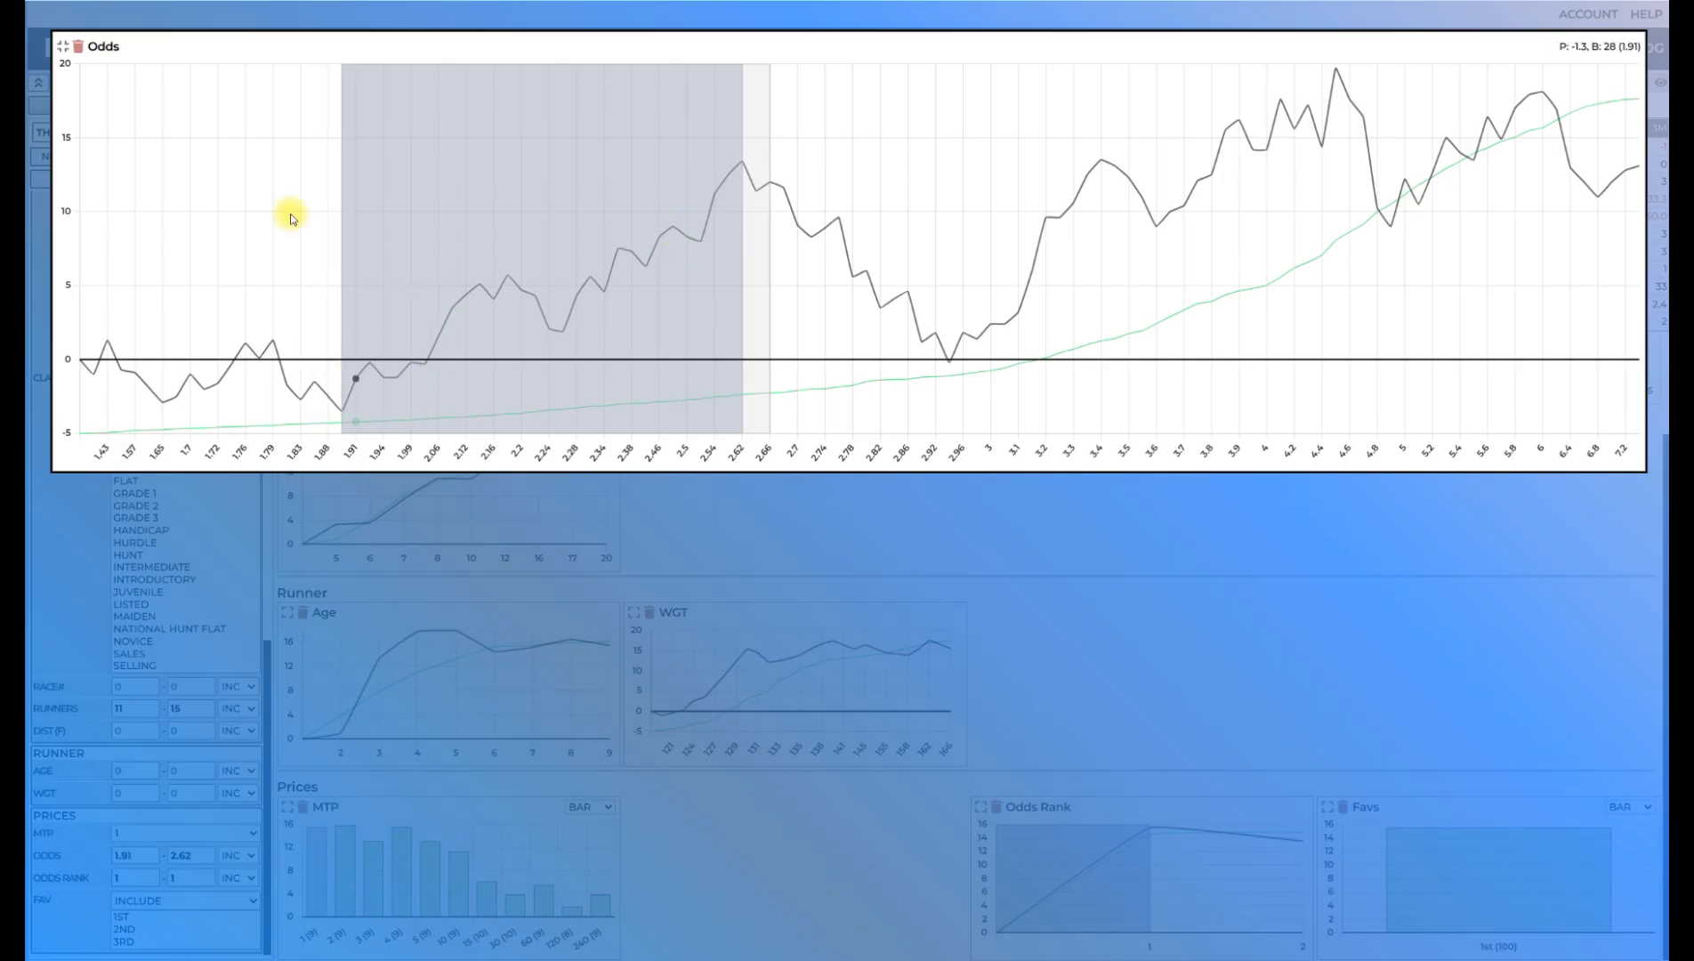
pyautogui.click(73, 59)
pyautogui.click(235, 178)
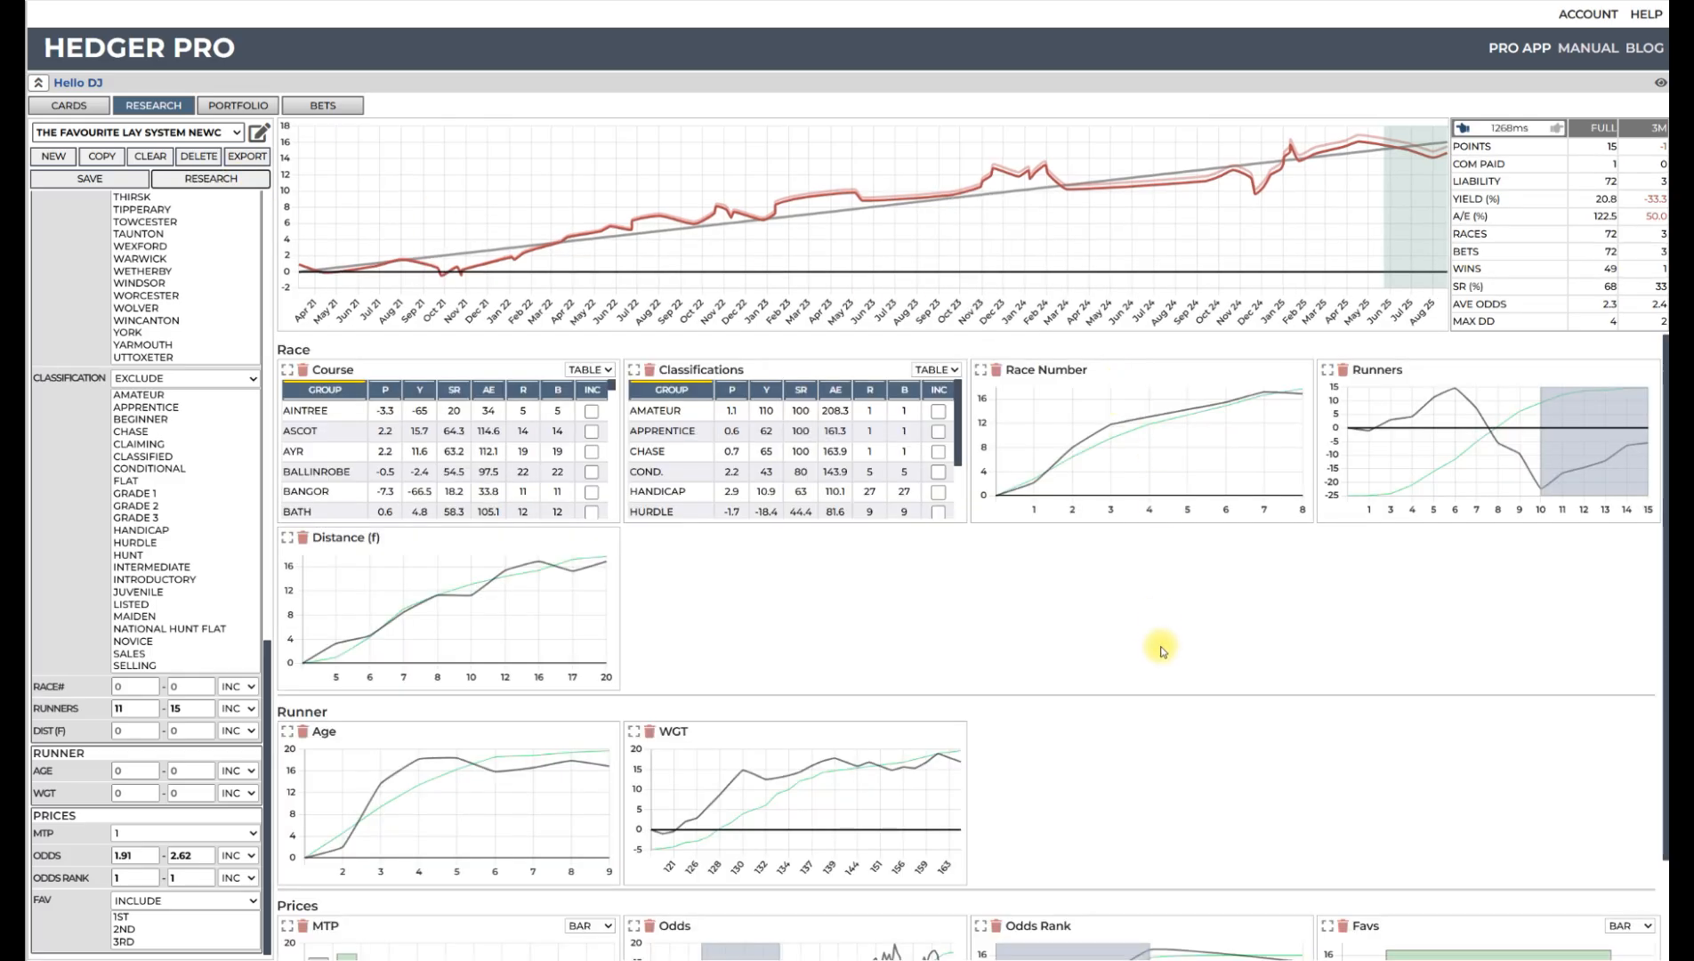
# - Review the charts, set the minutes to post (MTP) to 2, and rerun the research
pyautogui.scroll(-2, 1152, 647)
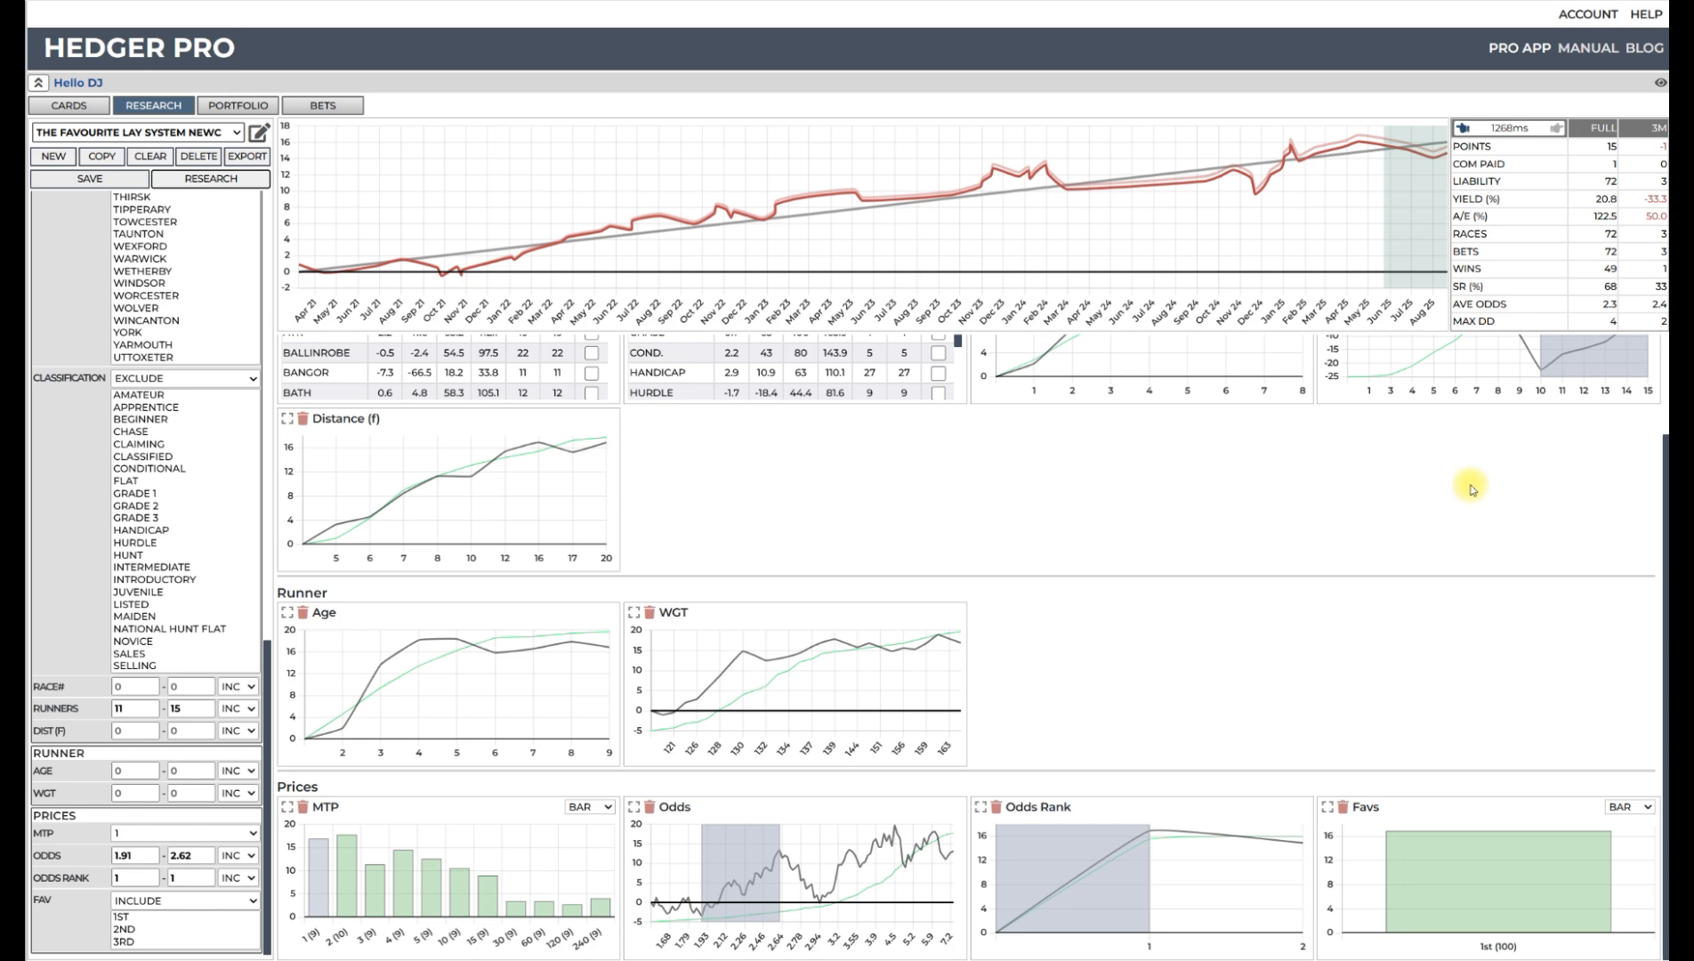
pyautogui.scroll(2, 1350, 620)
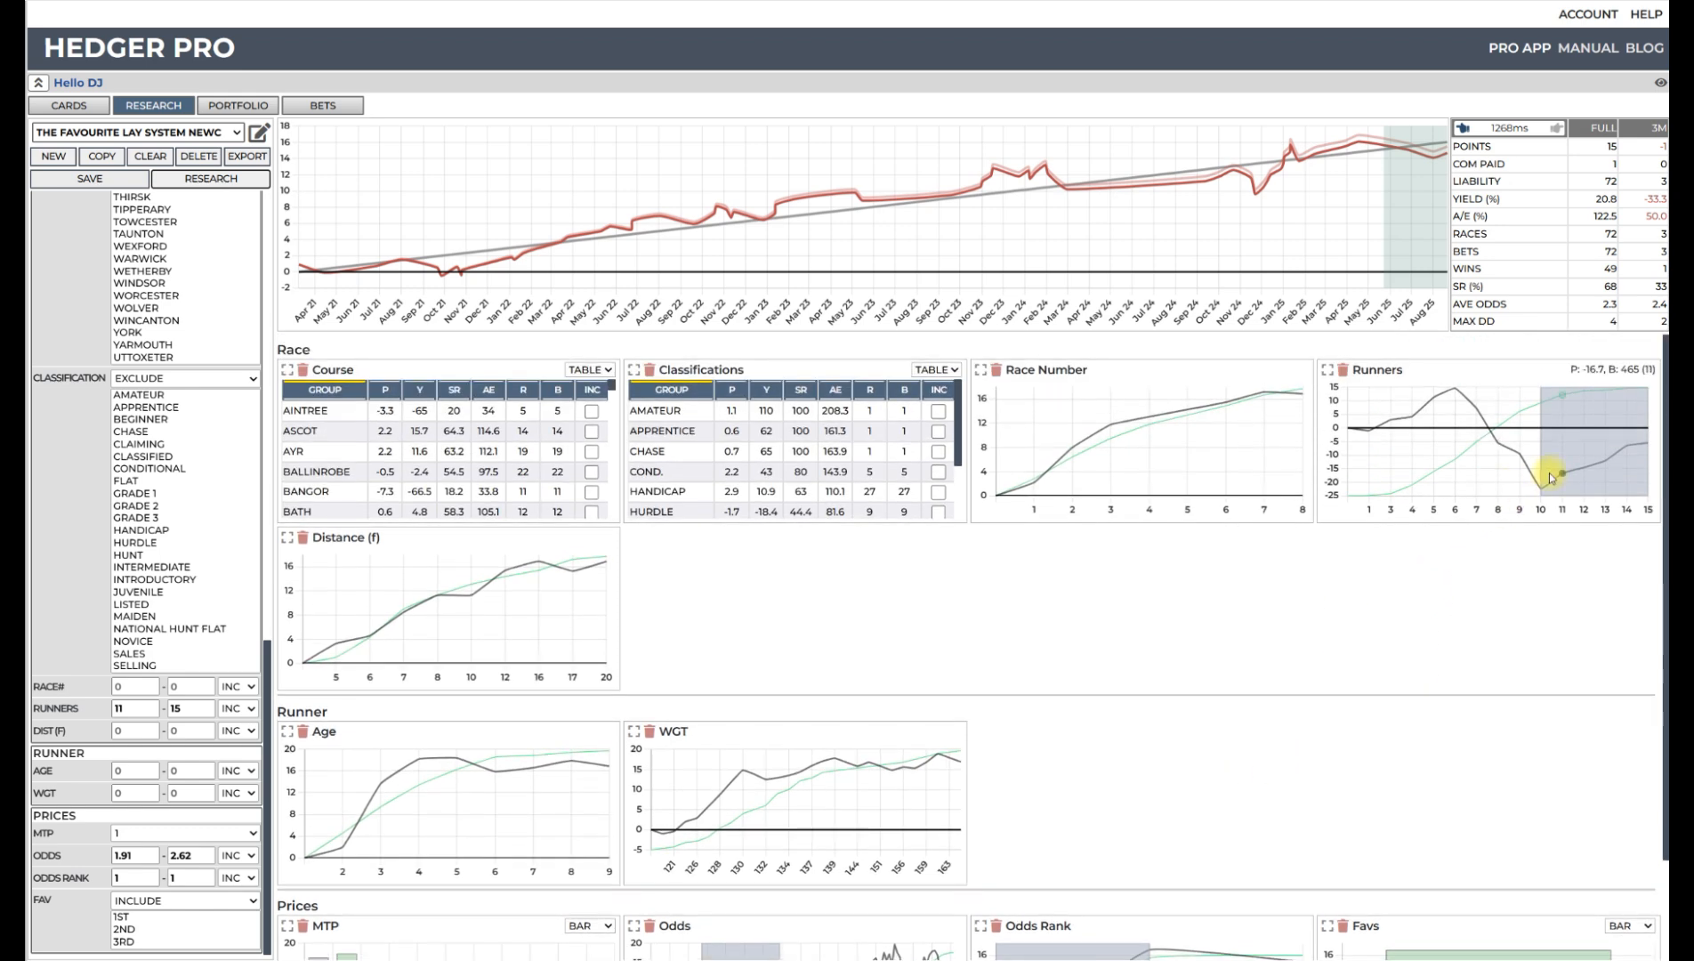
pyautogui.scroll(-2, 1156, 578)
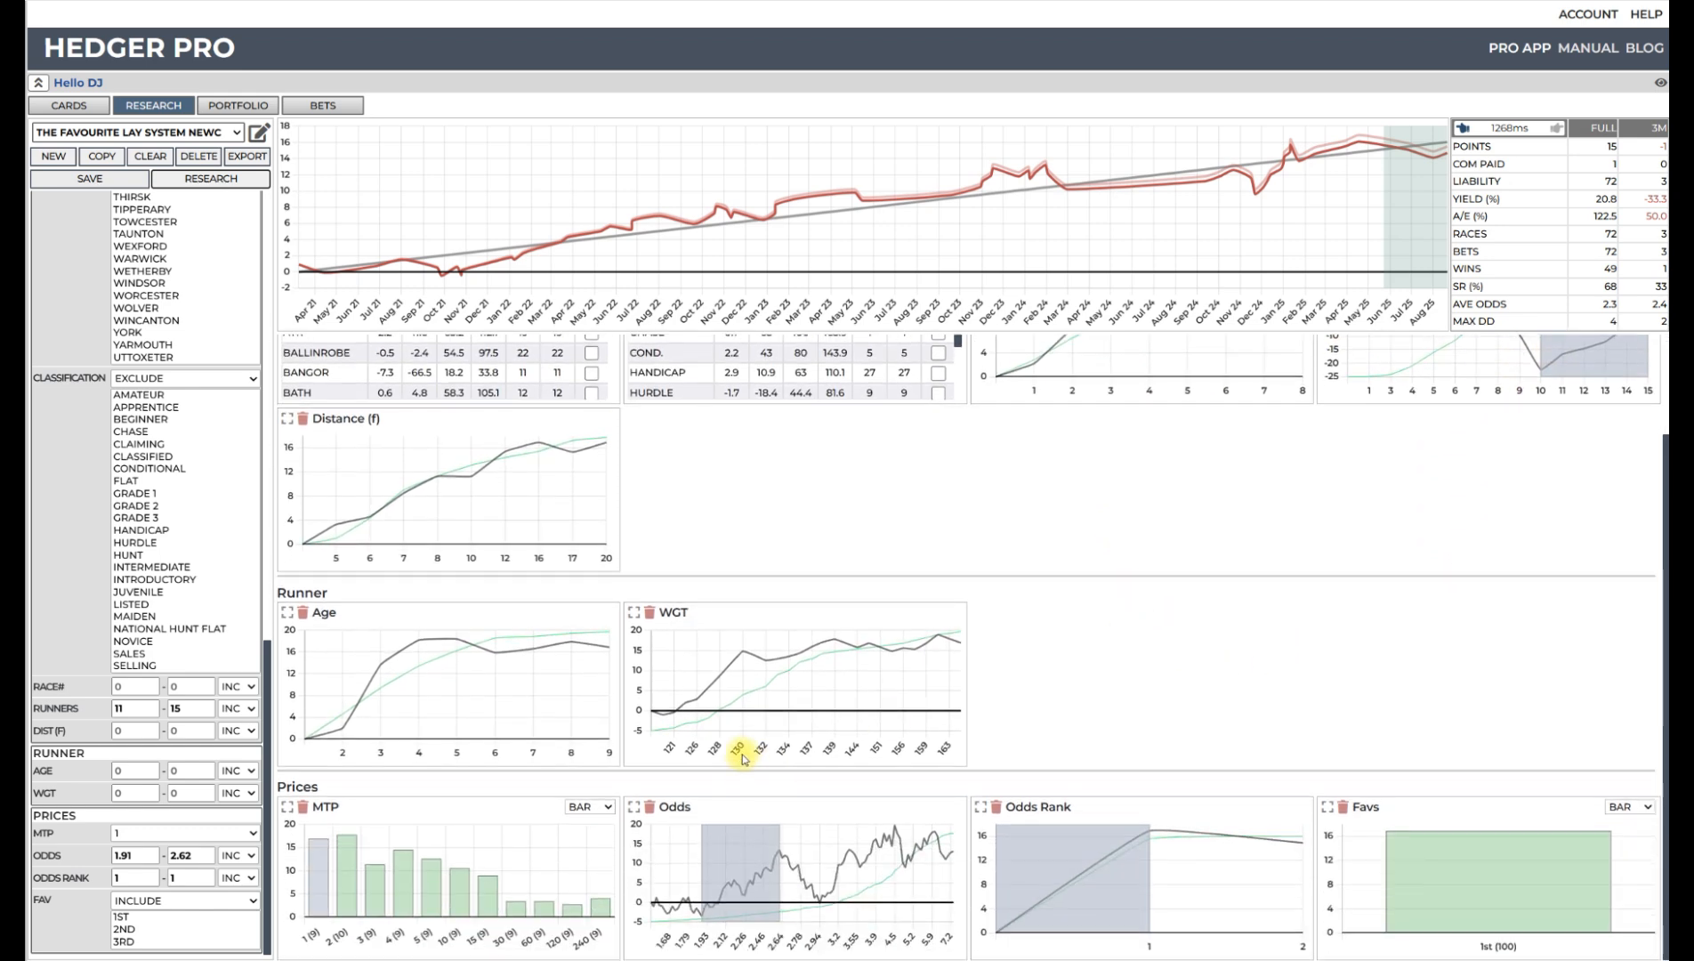
pyautogui.click(344, 865)
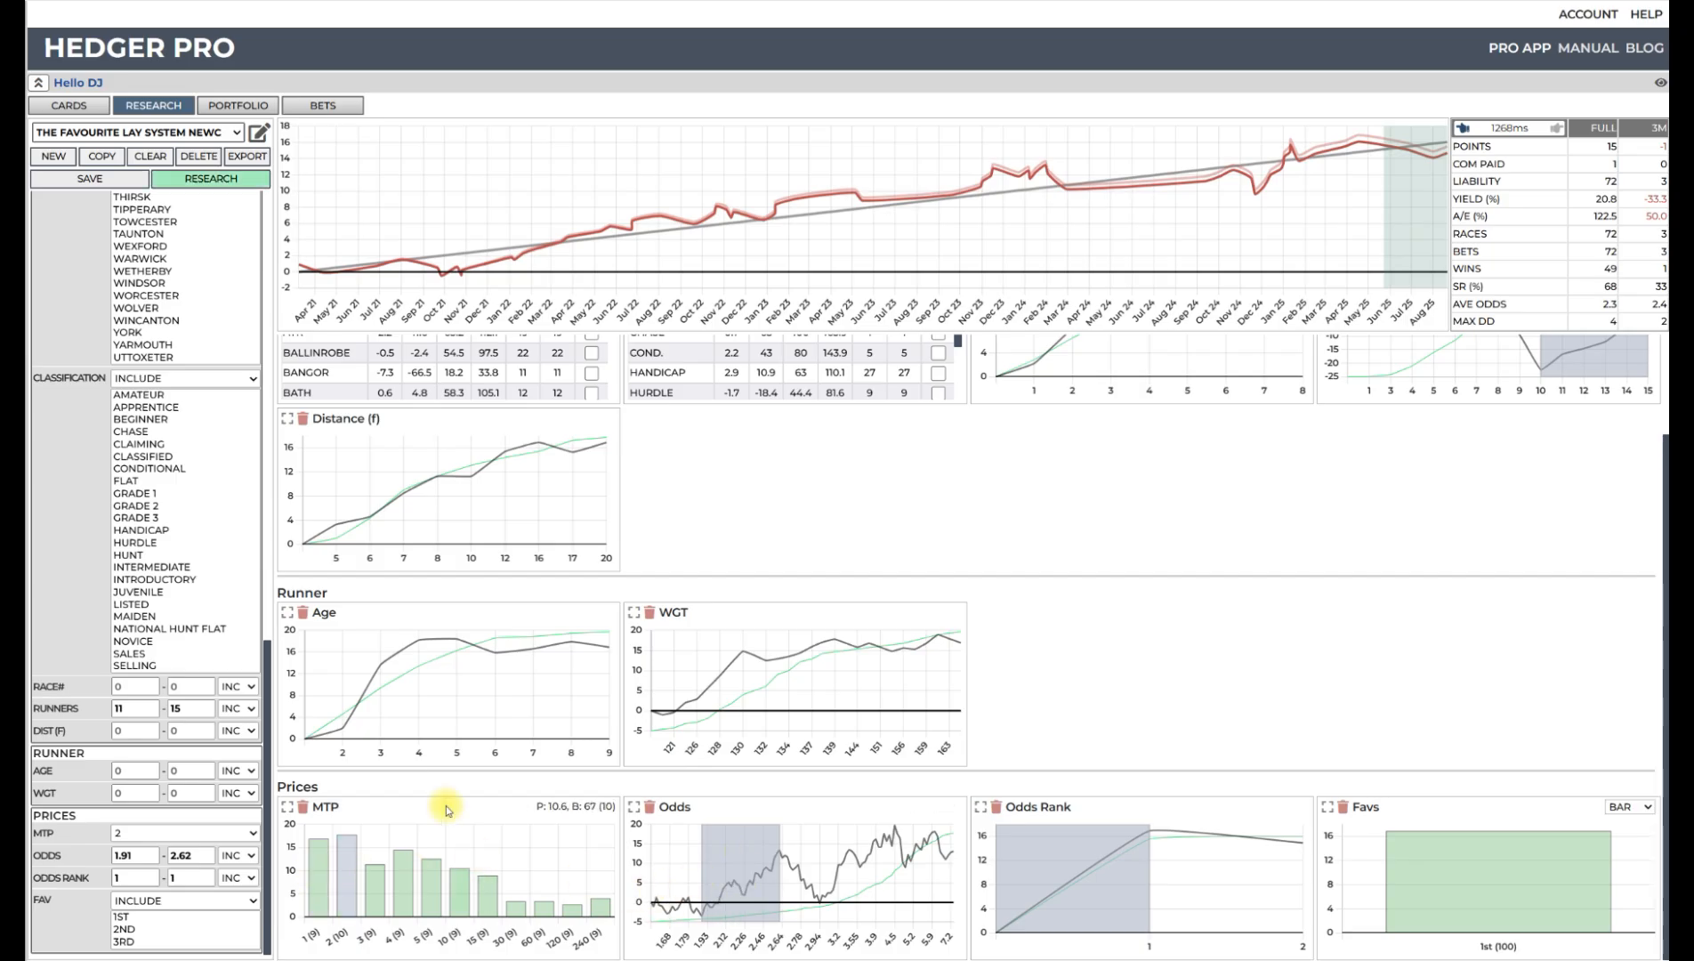
pyautogui.click(229, 180)
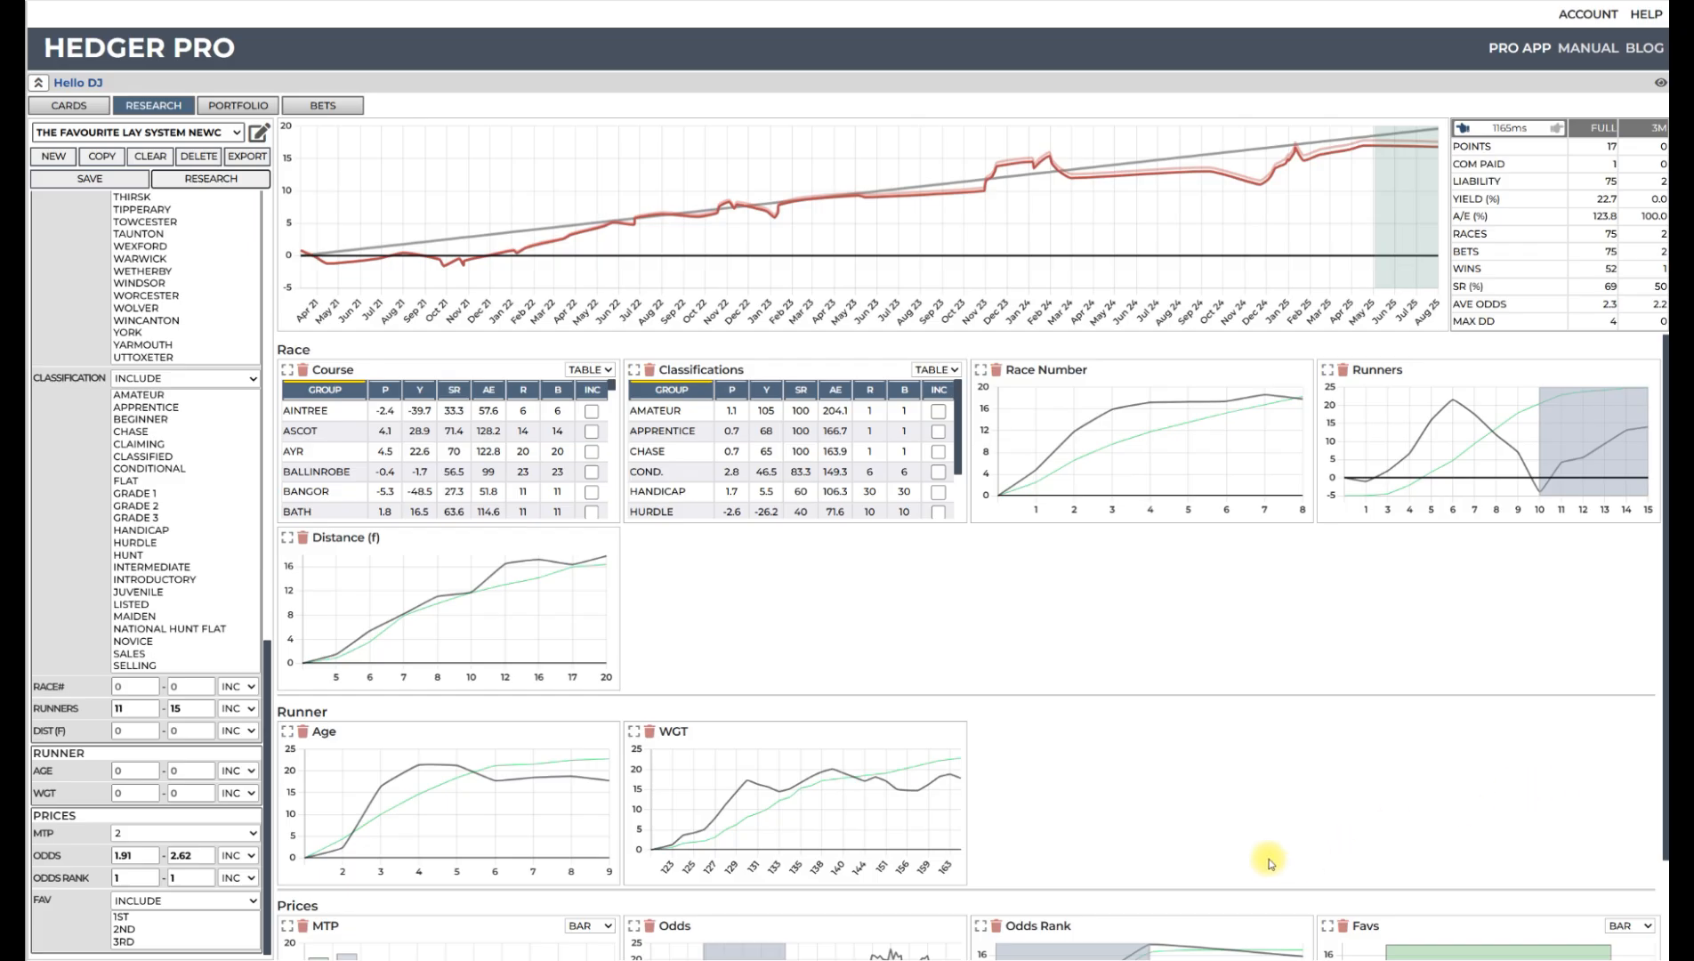
# - Raise the lower odds limit to 2.06 on the enlarged Odds chart and rerun the research
pyautogui.scroll(-1, 1268, 863)
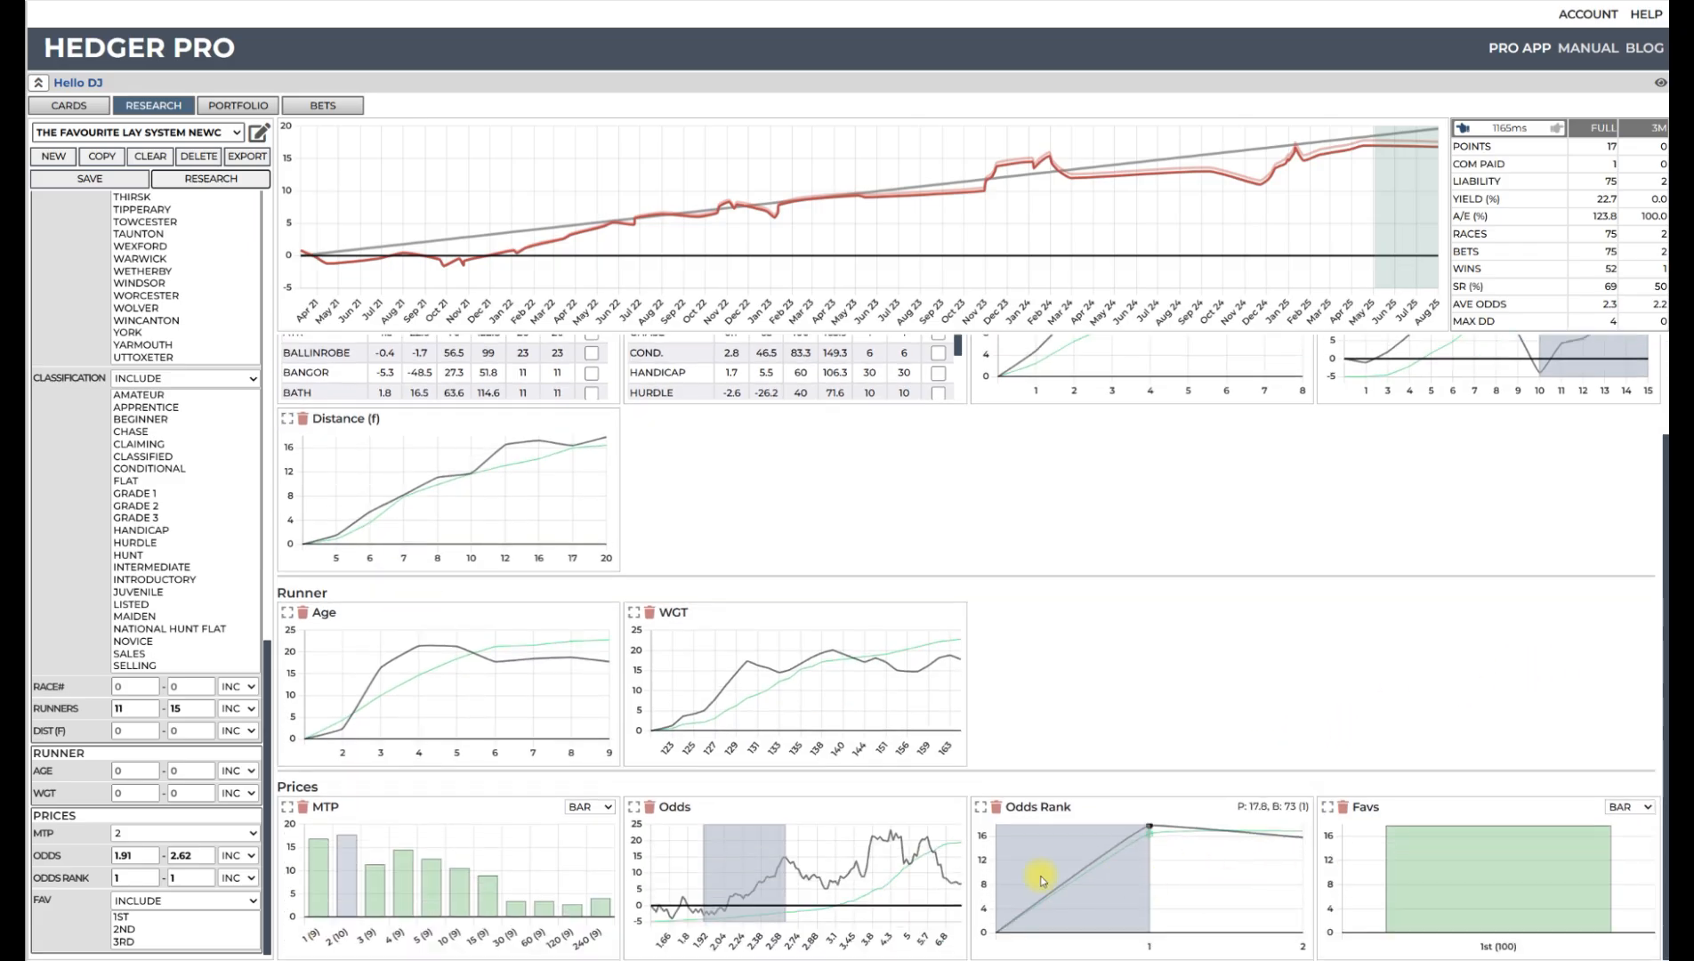
pyautogui.click(634, 808)
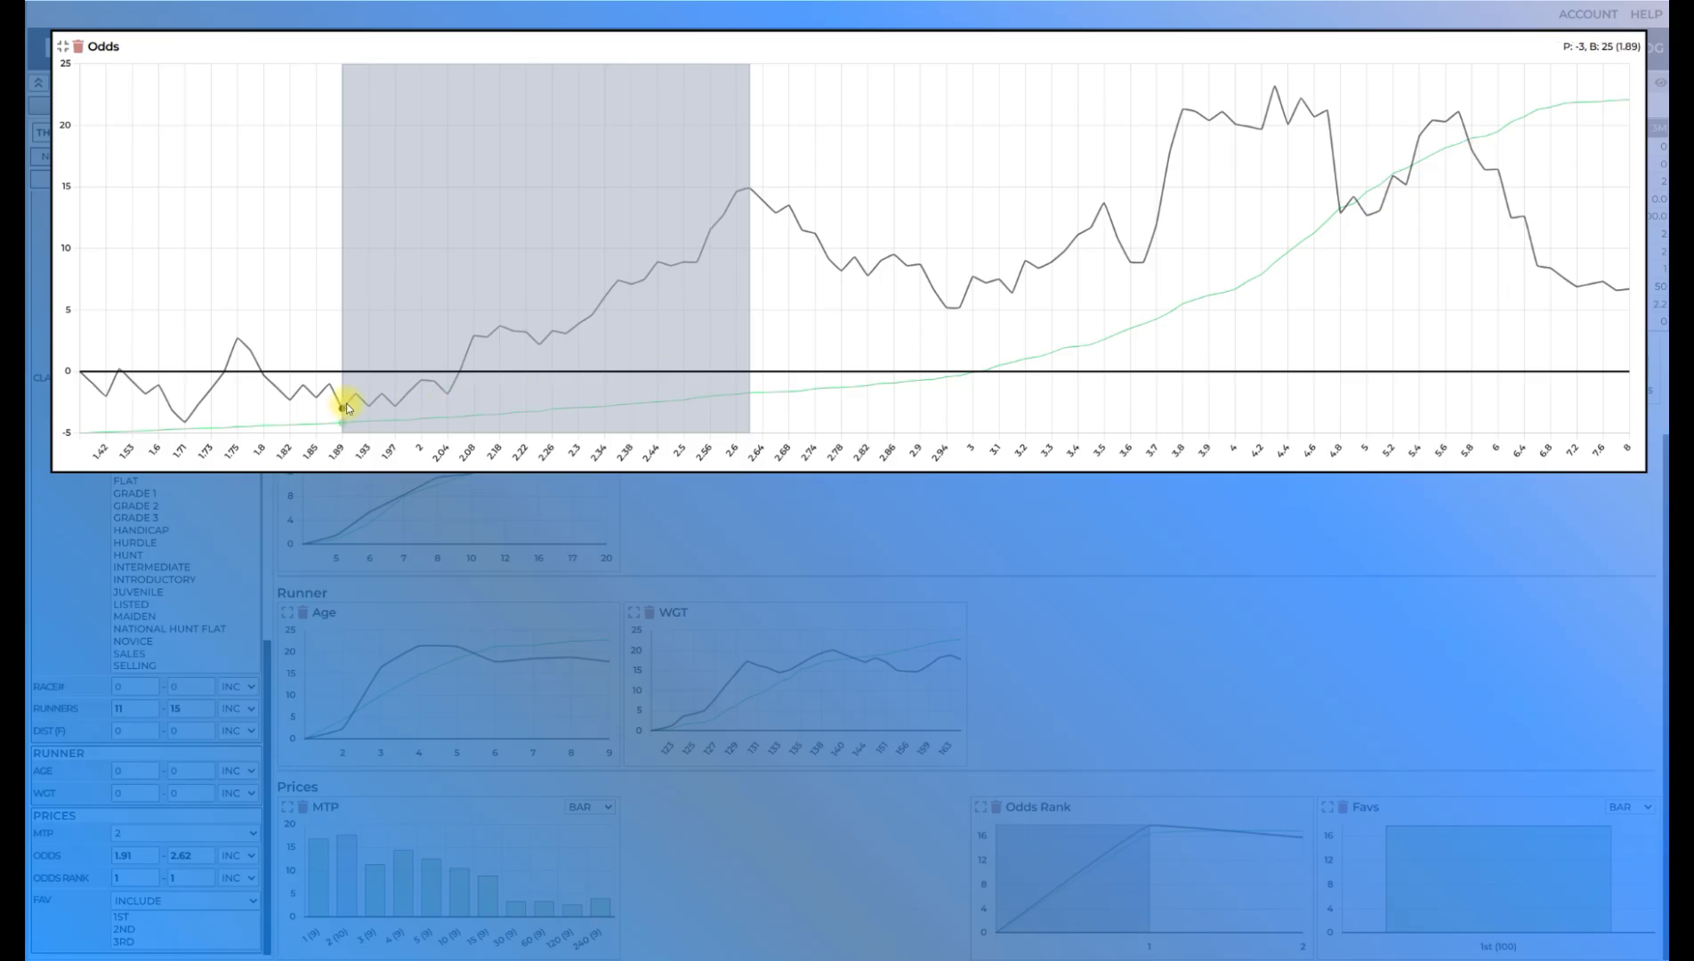
pyautogui.moveTo(347, 408); pyautogui.dragTo(452, 407)
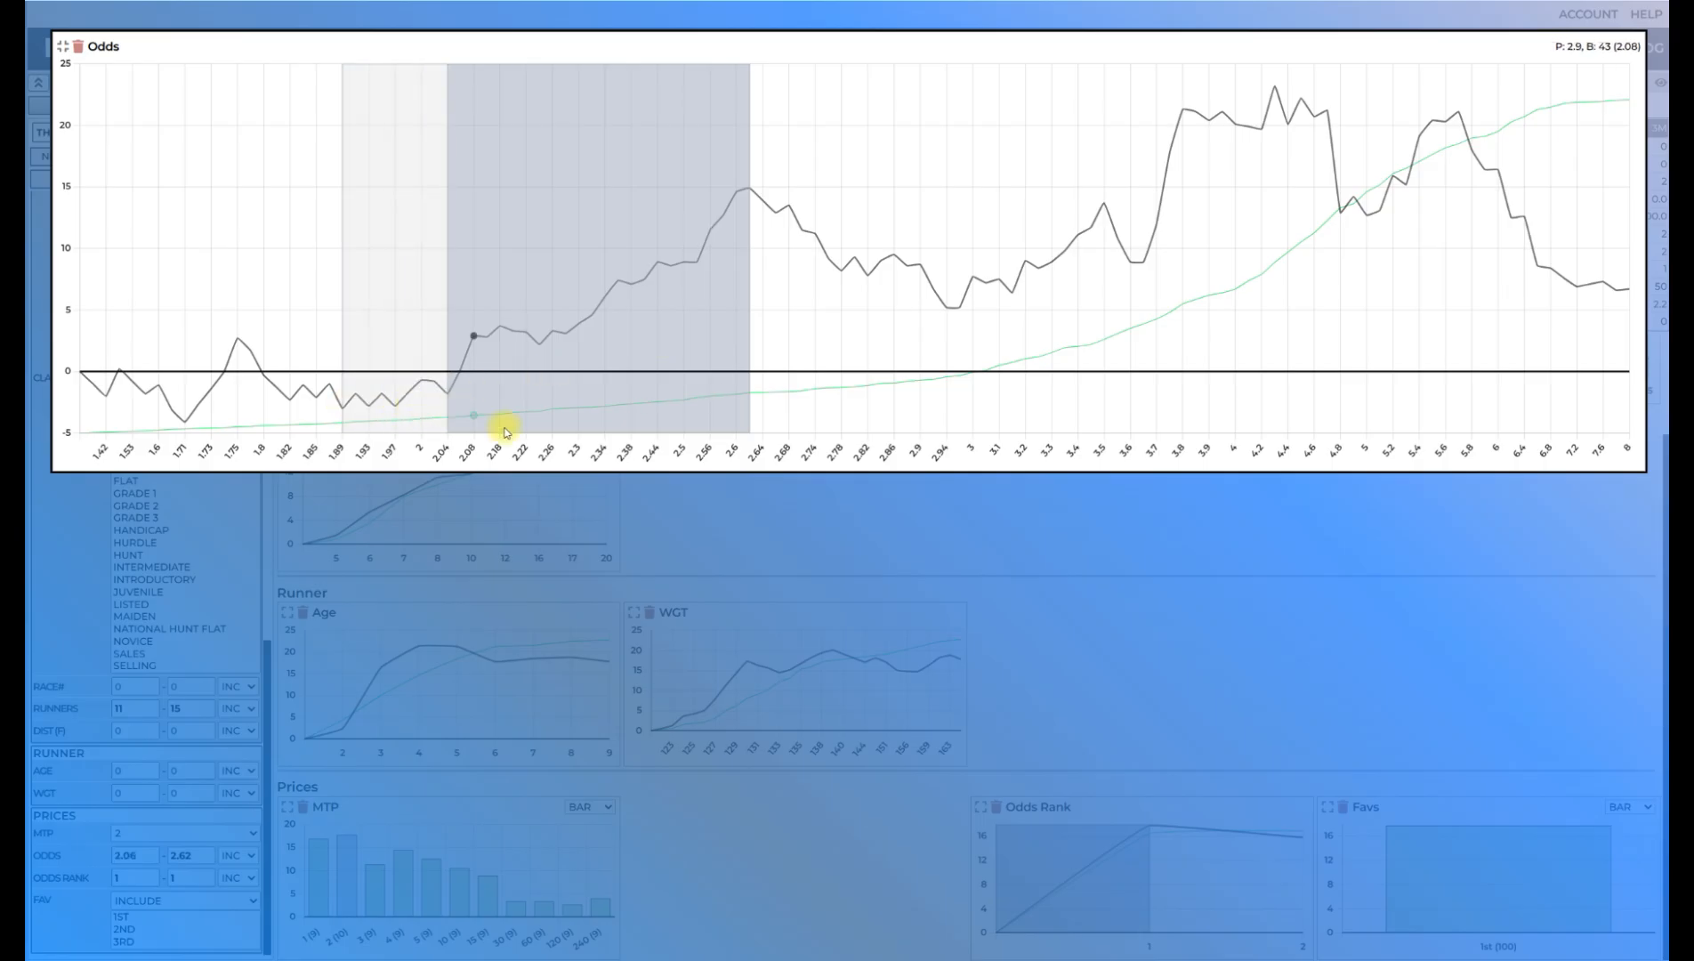
pyautogui.click(63, 46)
pyautogui.click(205, 180)
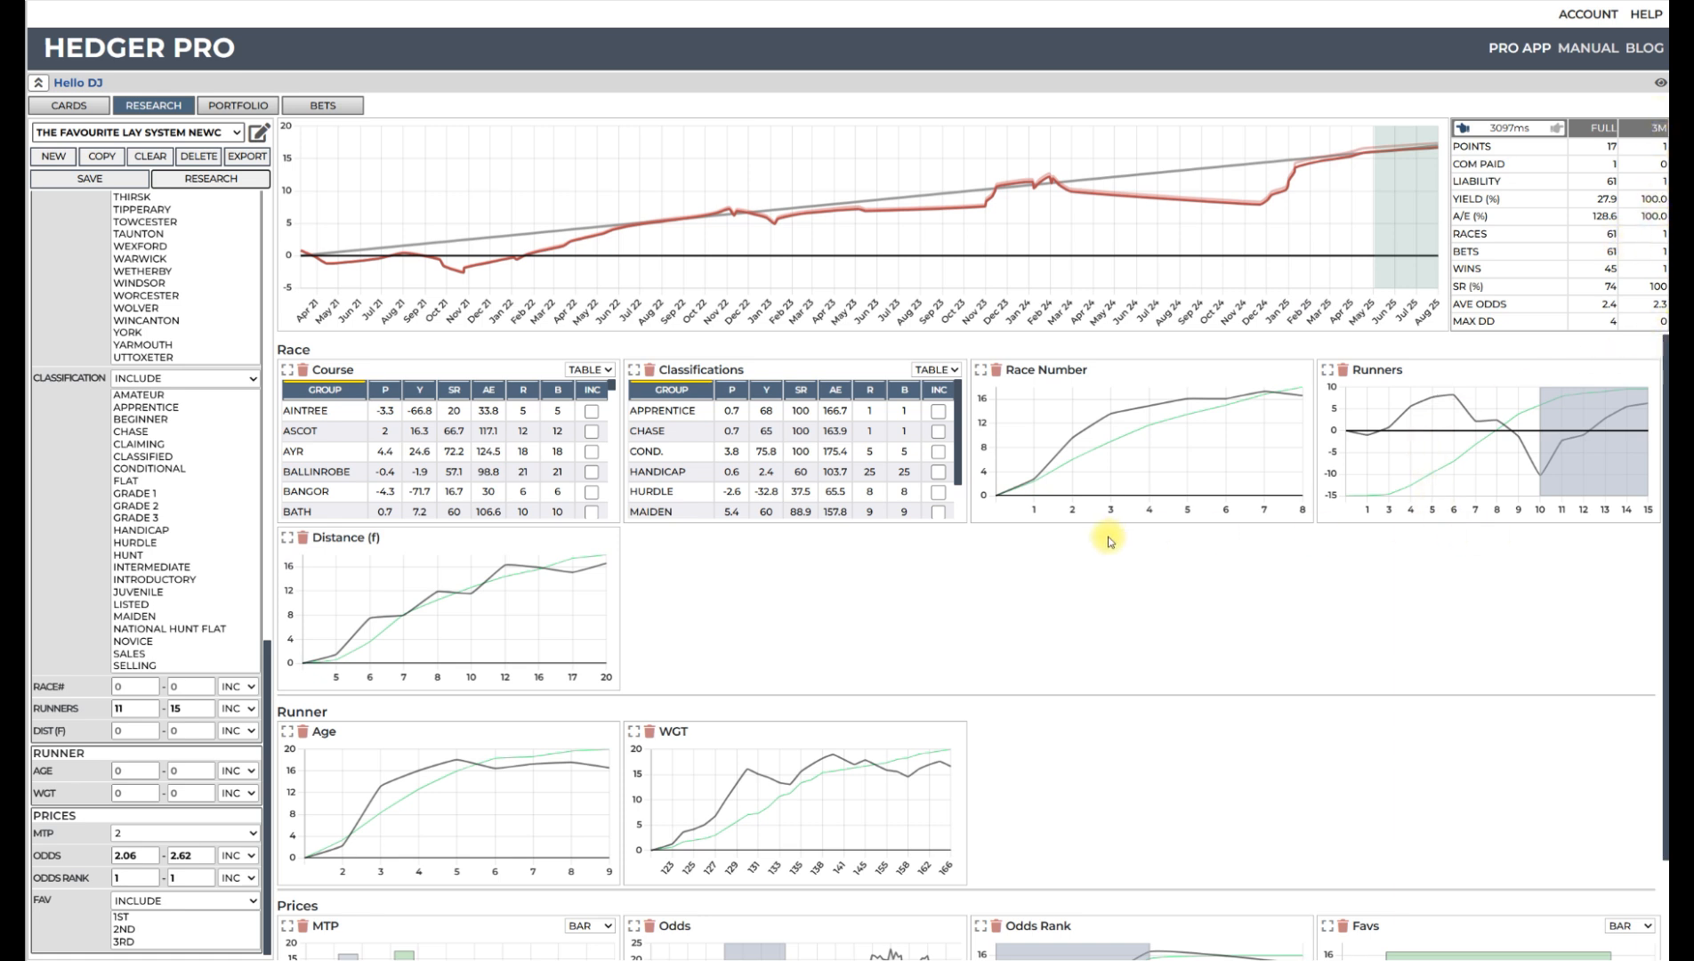
# - Try an MTP of 4, rerun the research, and switch between the previous and new results to compare them
pyautogui.scroll(-1, 836, 676)
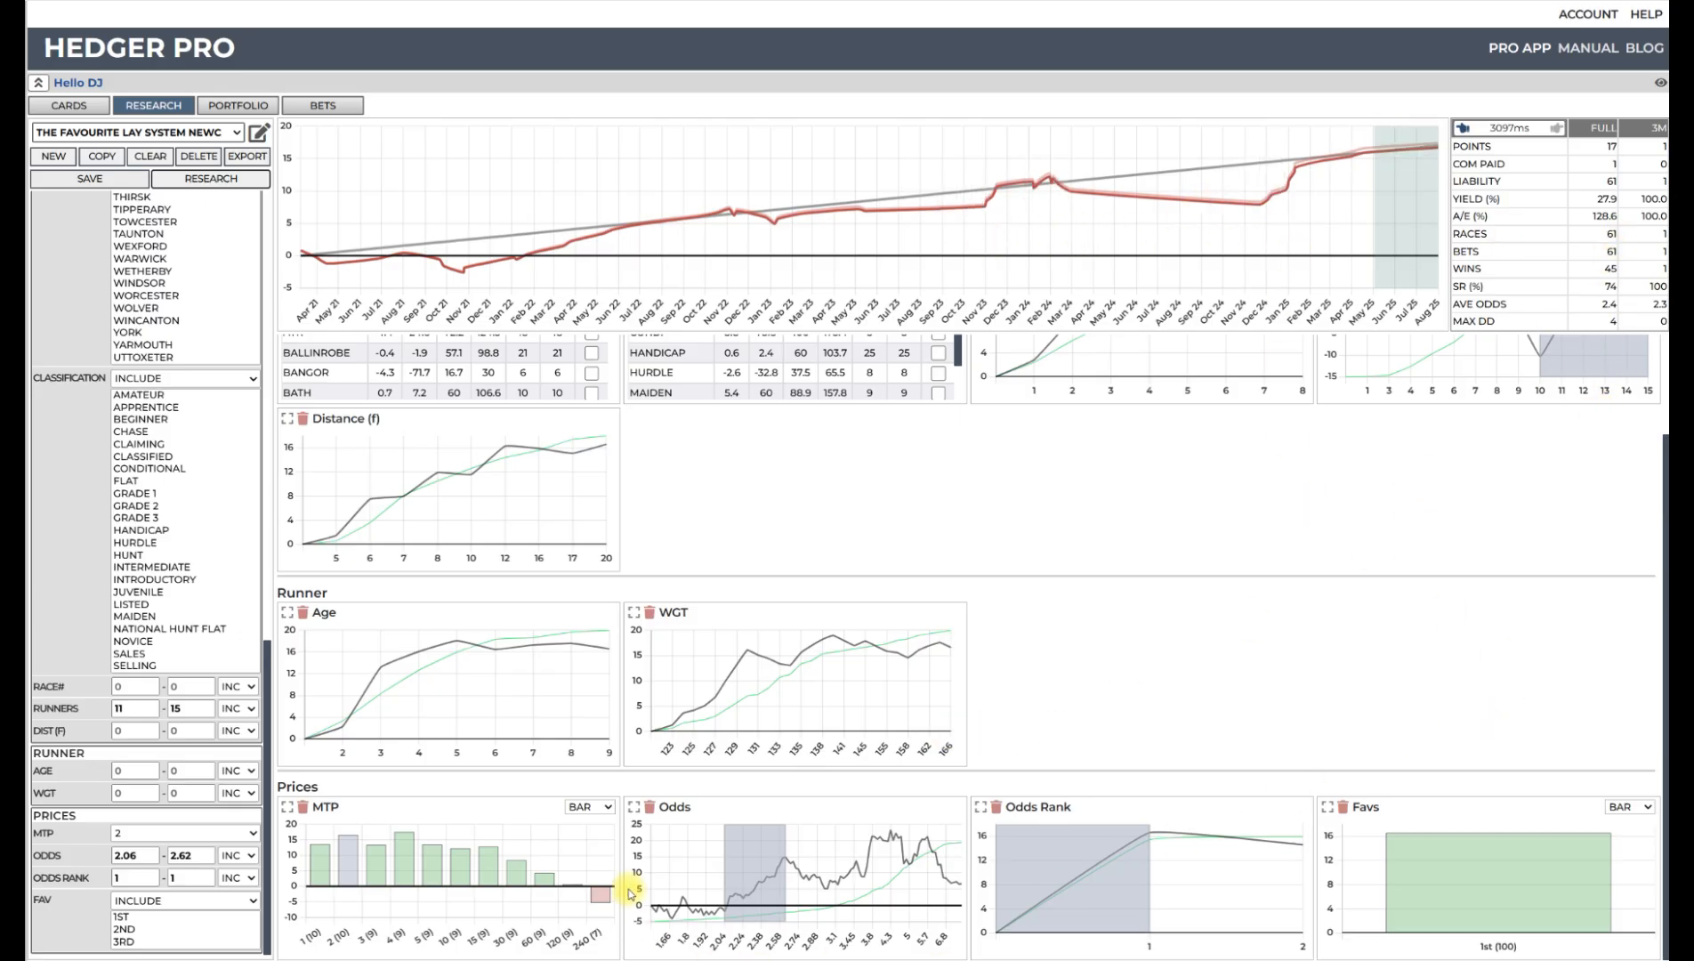
pyautogui.click(407, 847)
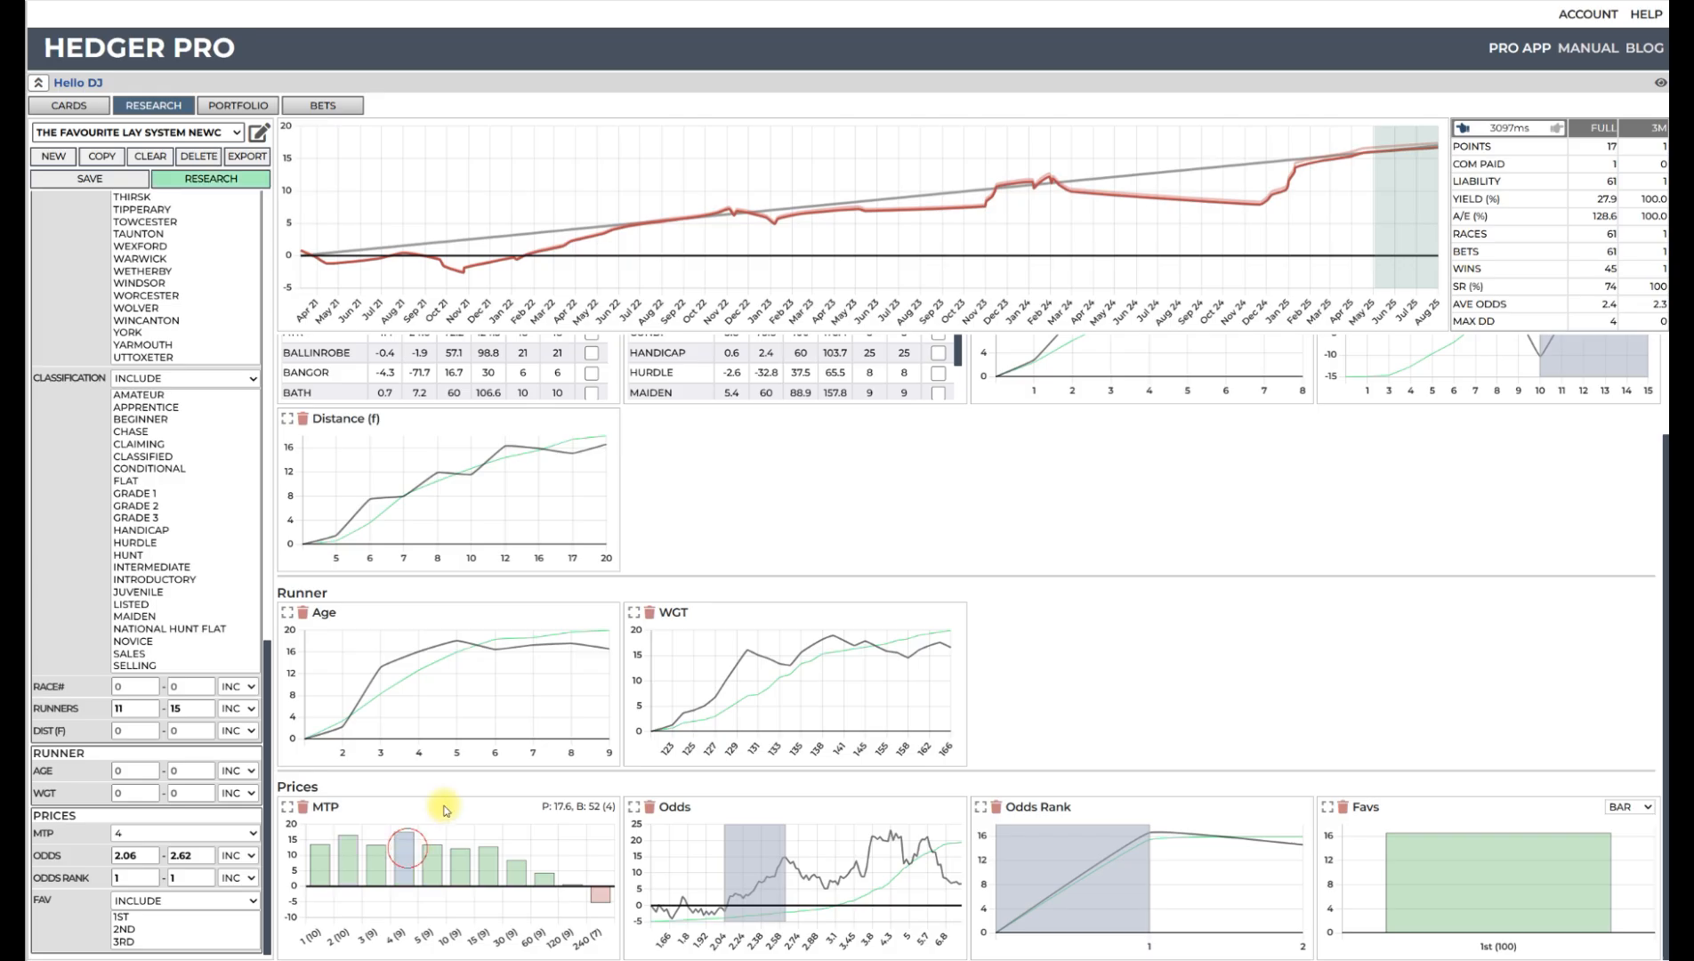
pyautogui.click(213, 181)
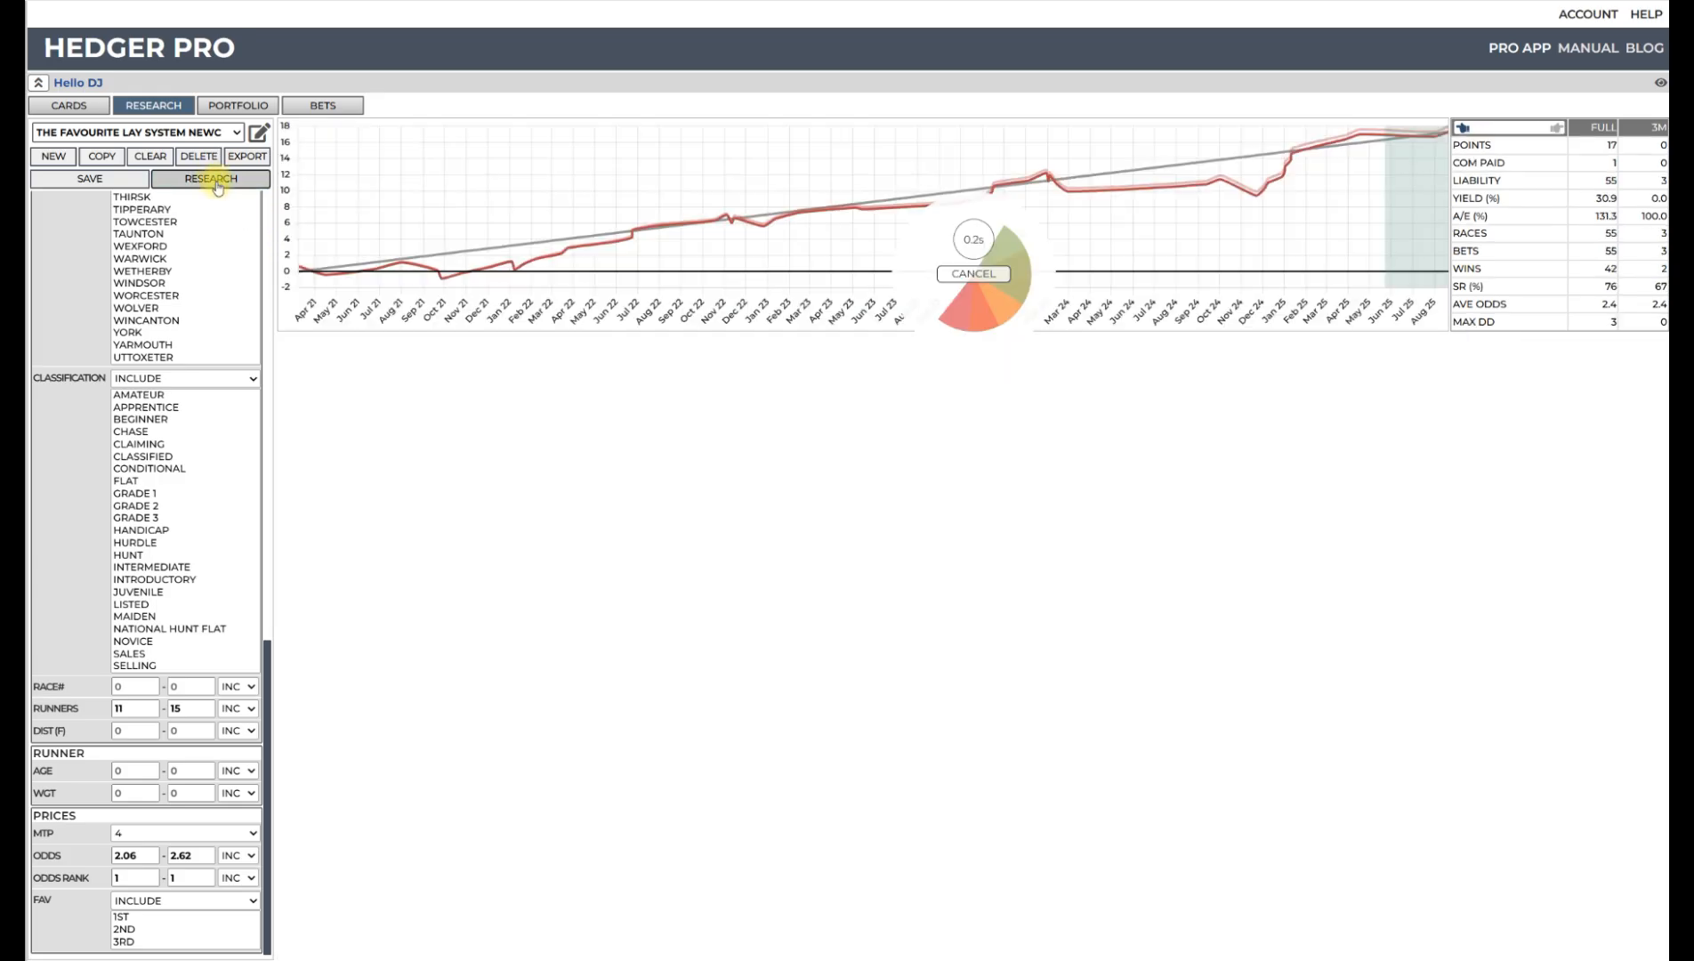
pyautogui.click(1463, 129)
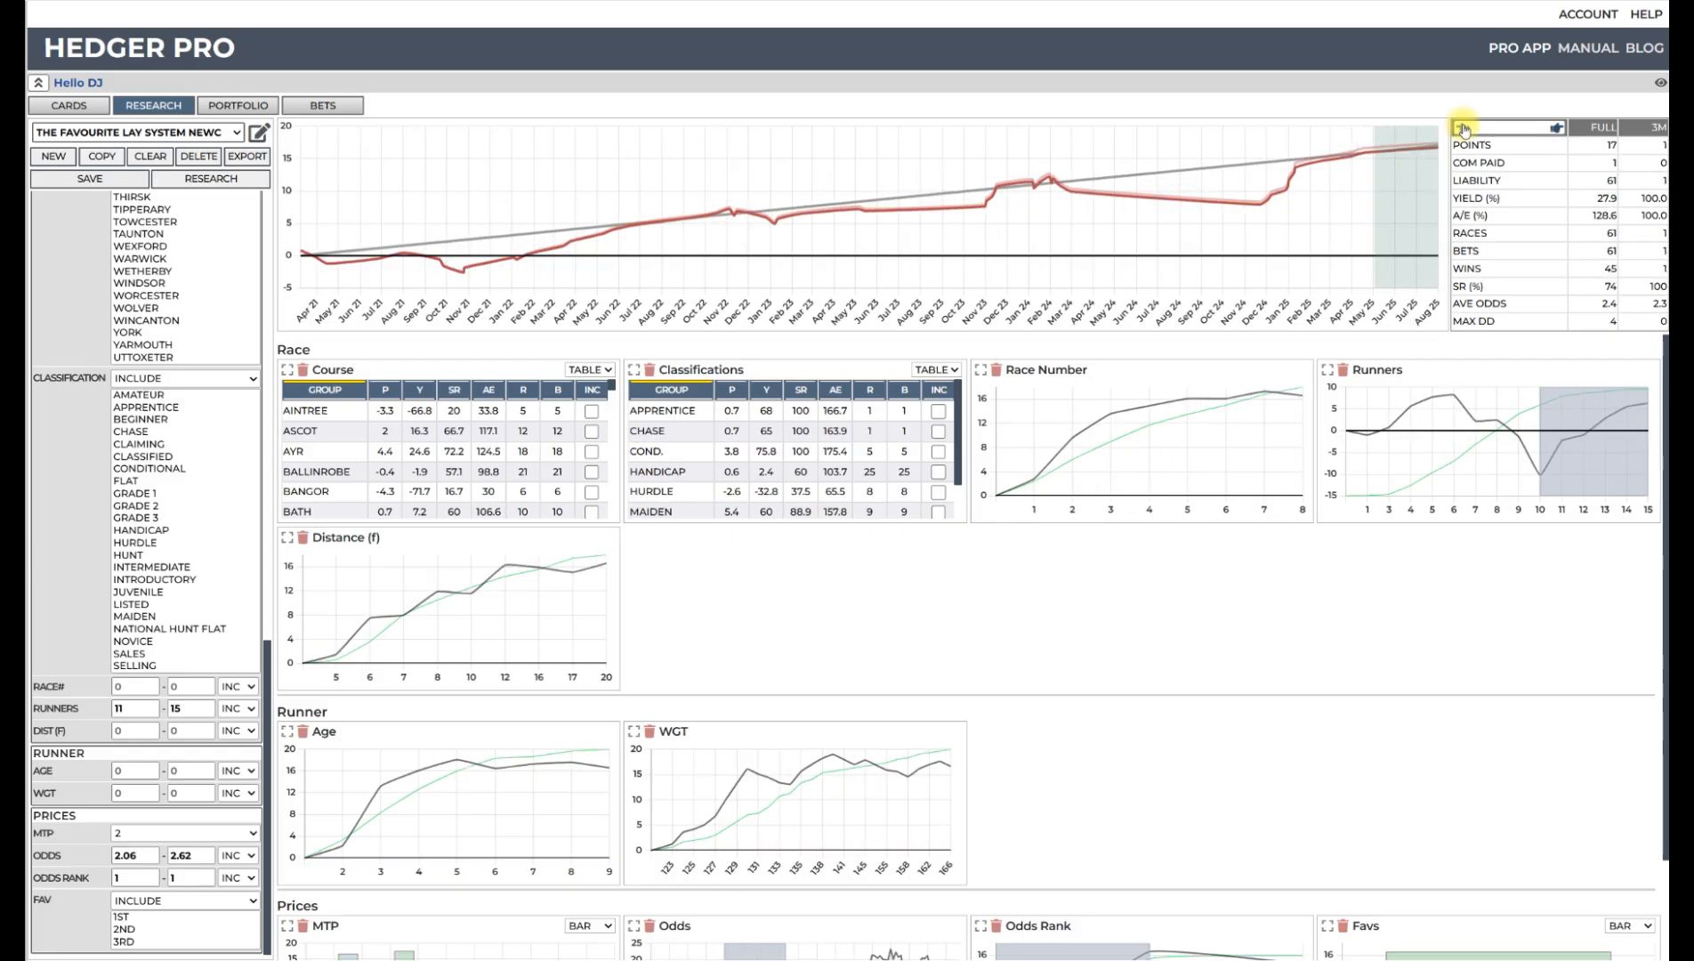
pyautogui.click(1559, 131)
pyautogui.click(1559, 131)
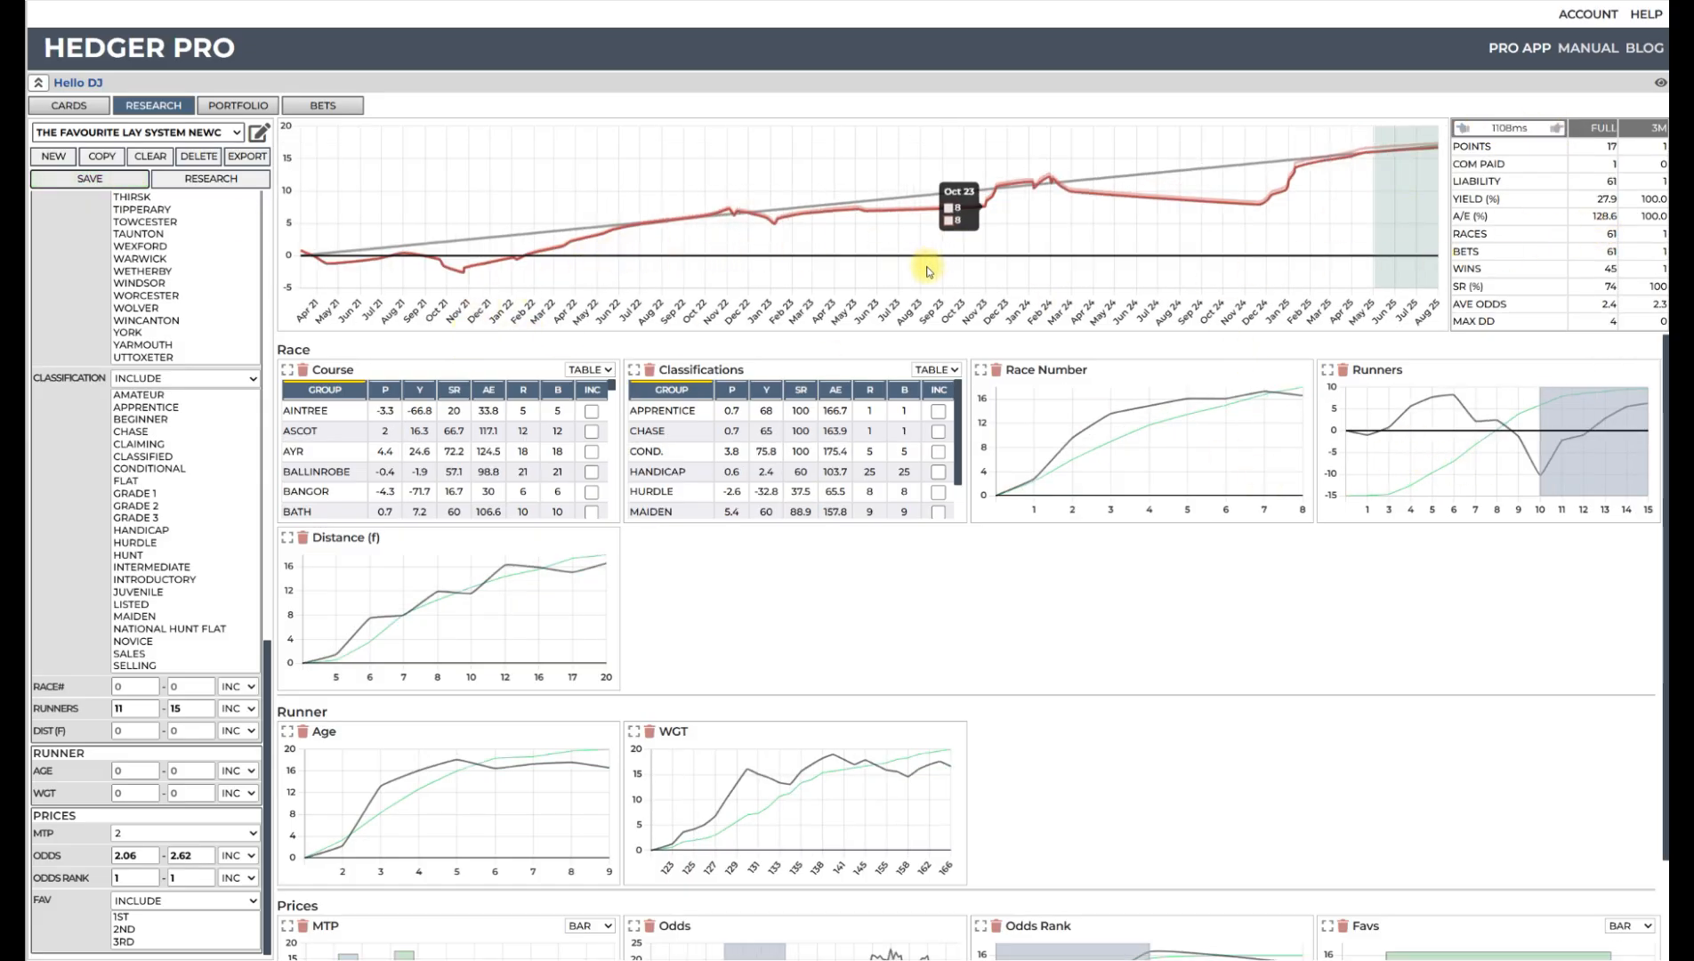
# - Sort the Classifications table by P, exclude the Hurdle classification, and rerun the research
pyautogui.click(733, 390)
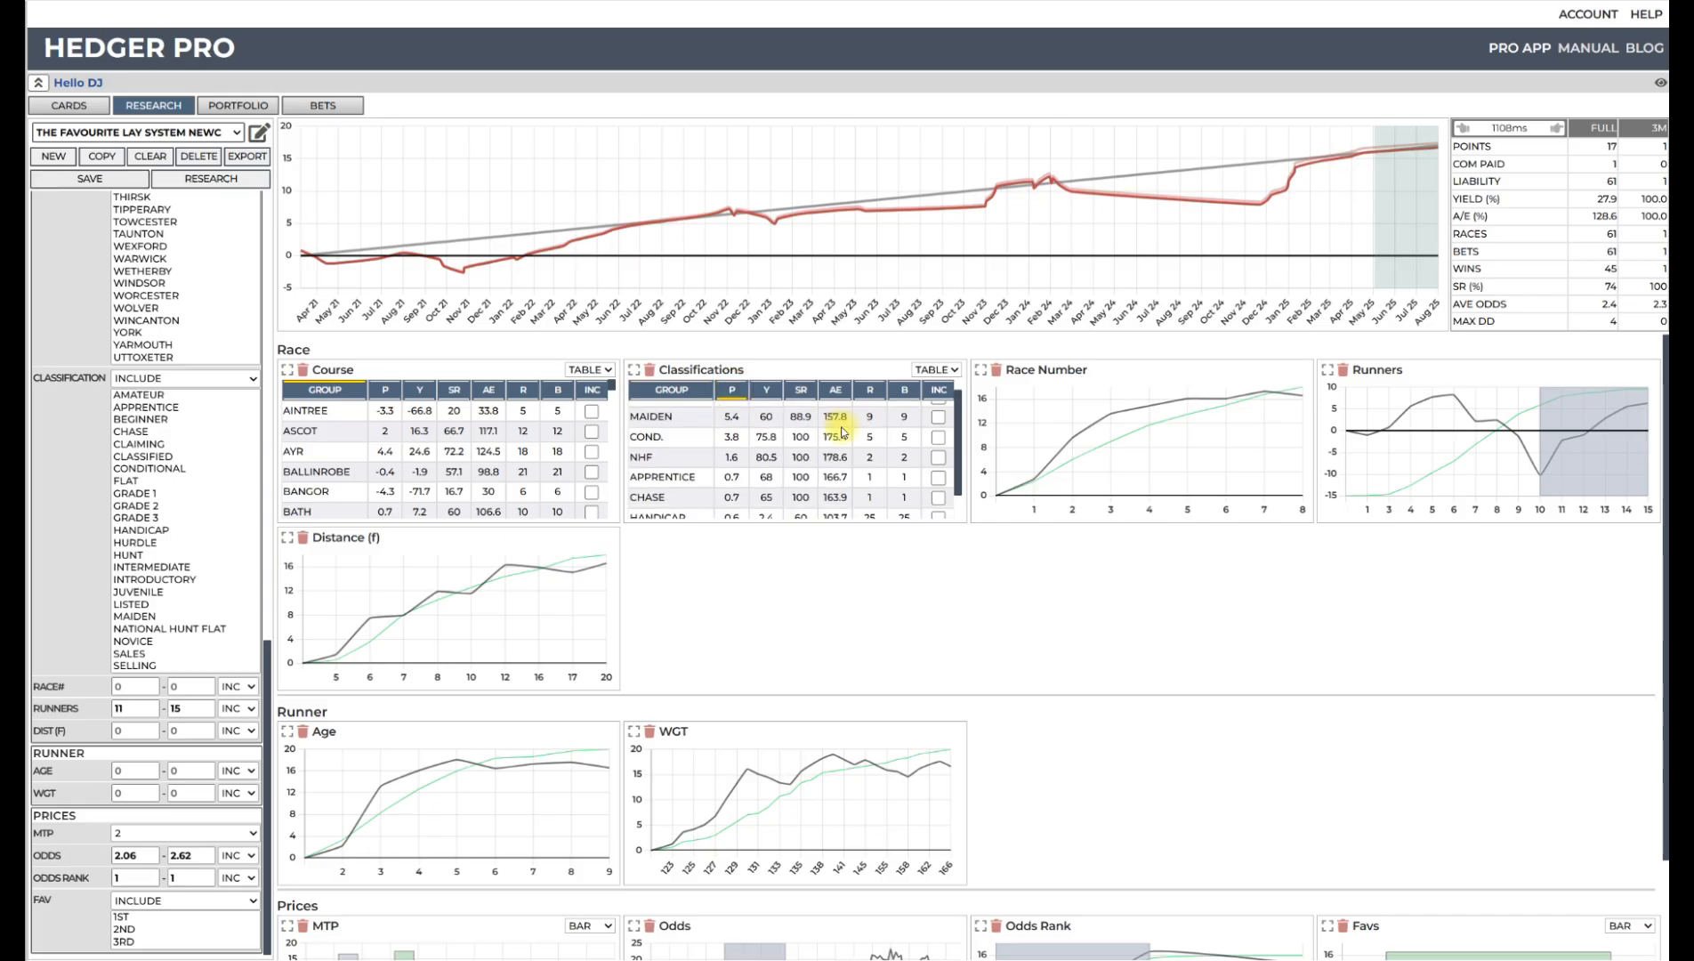
pyautogui.scroll(-1, 842, 433)
pyautogui.scroll(1, 771, 432)
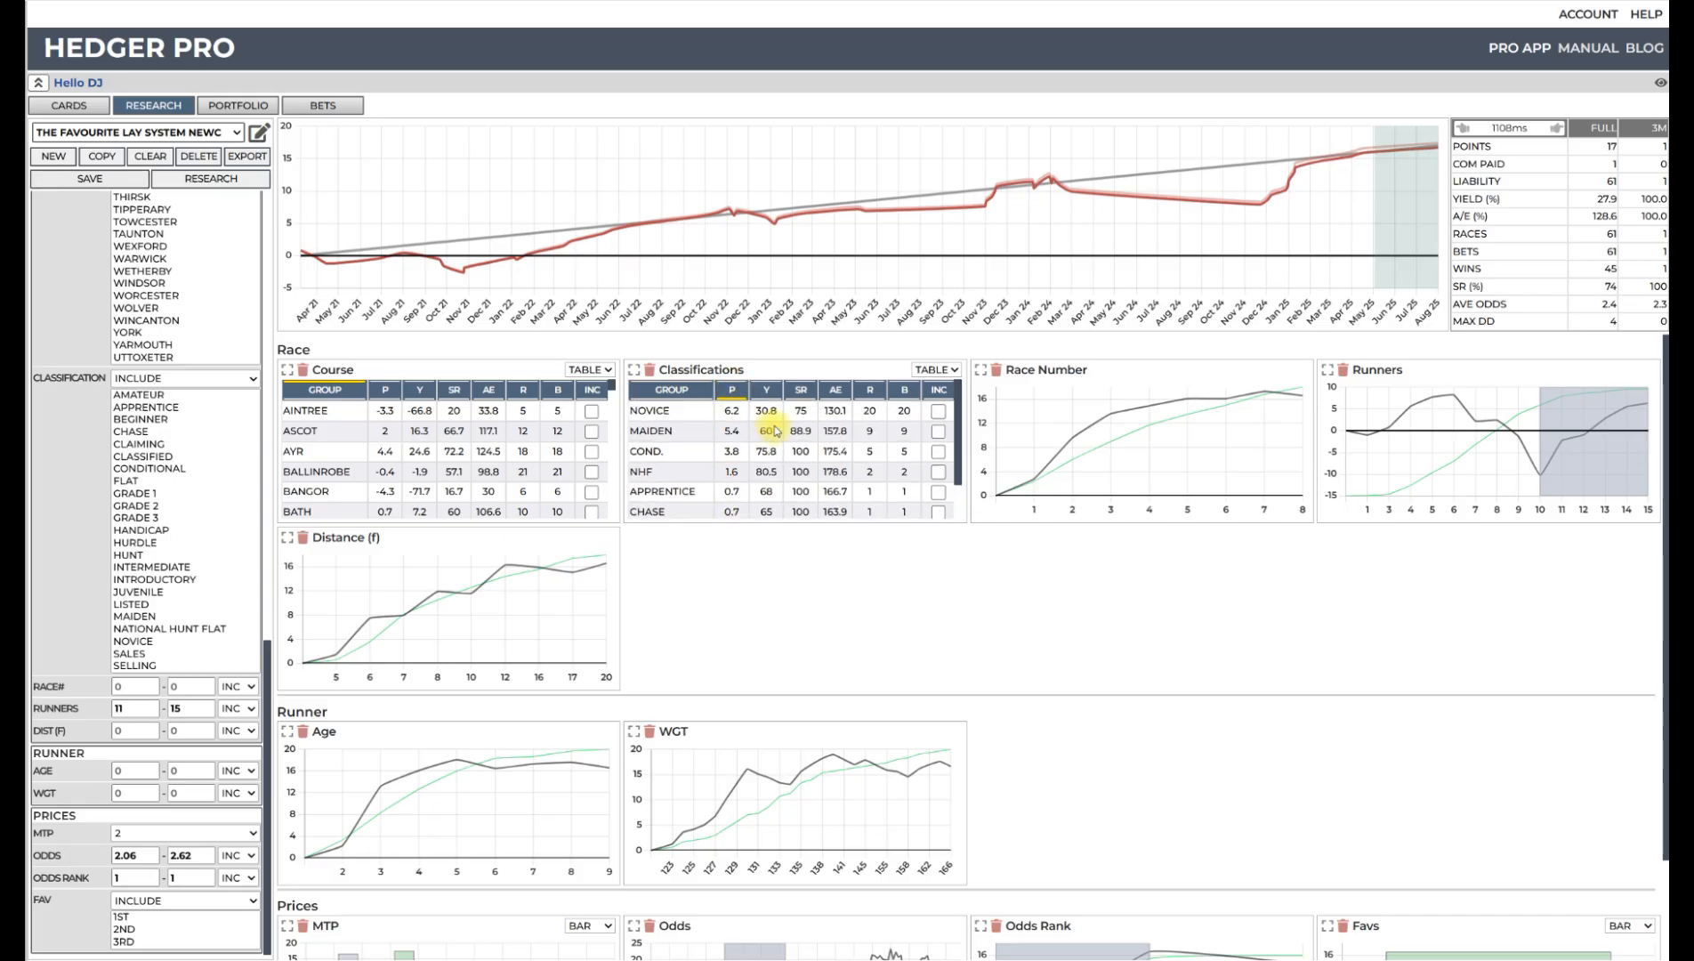
pyautogui.scroll(-1, 770, 430)
pyautogui.click(940, 509)
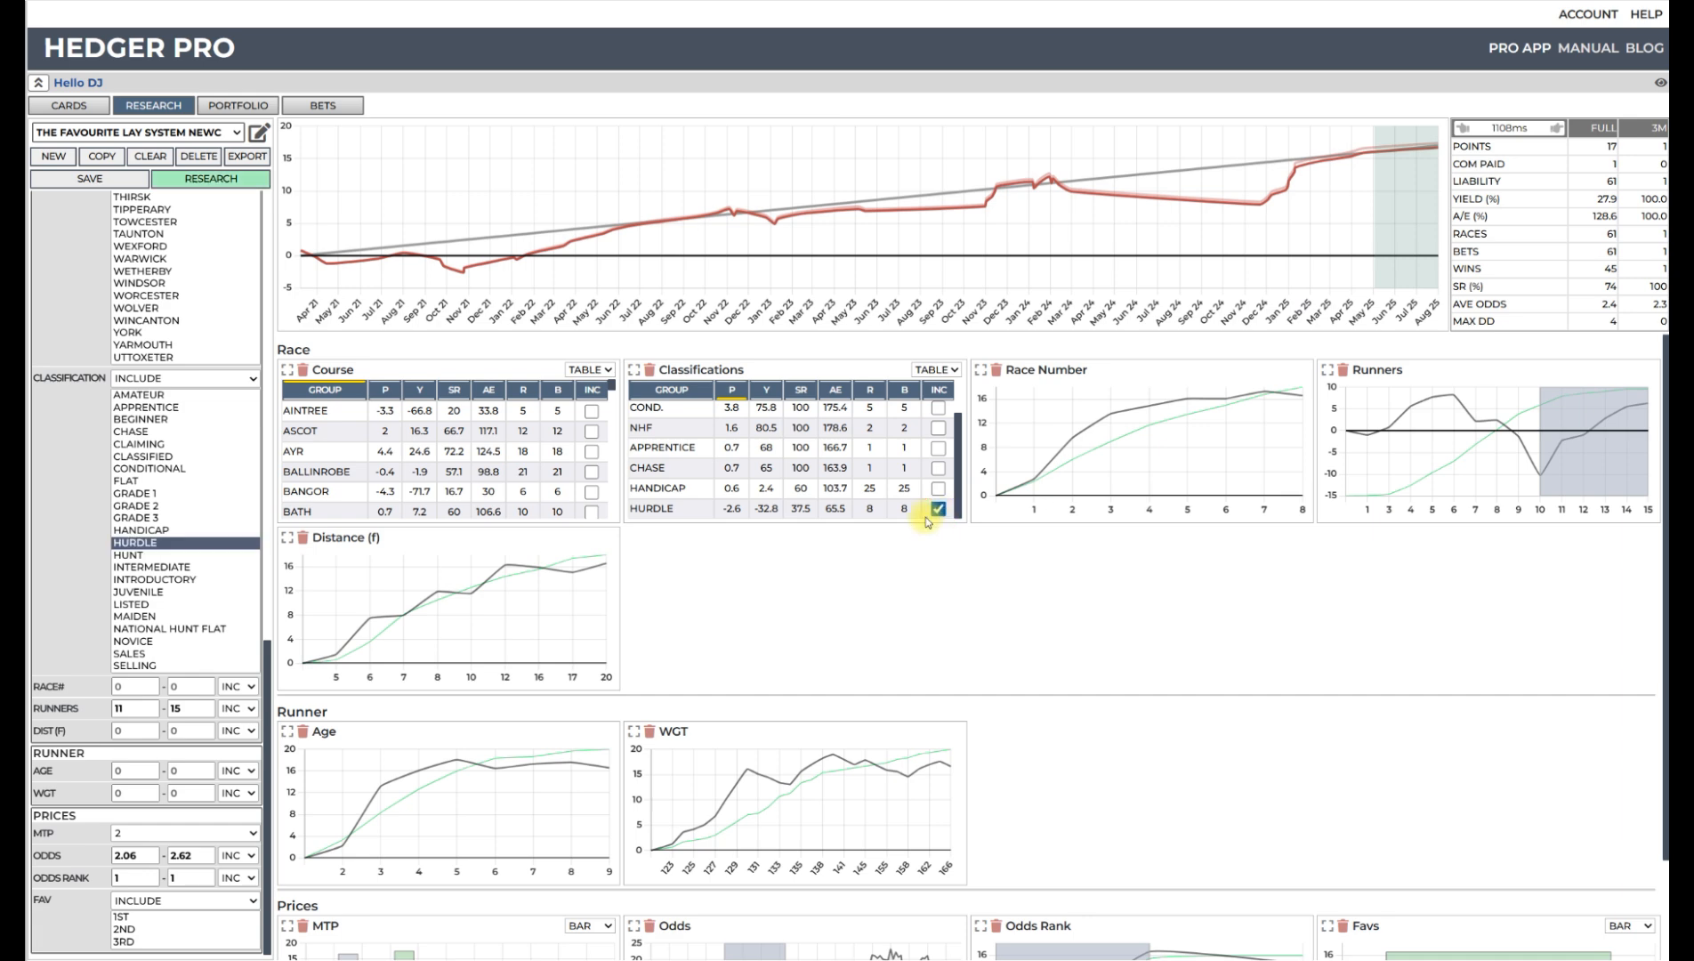
pyautogui.click(237, 378)
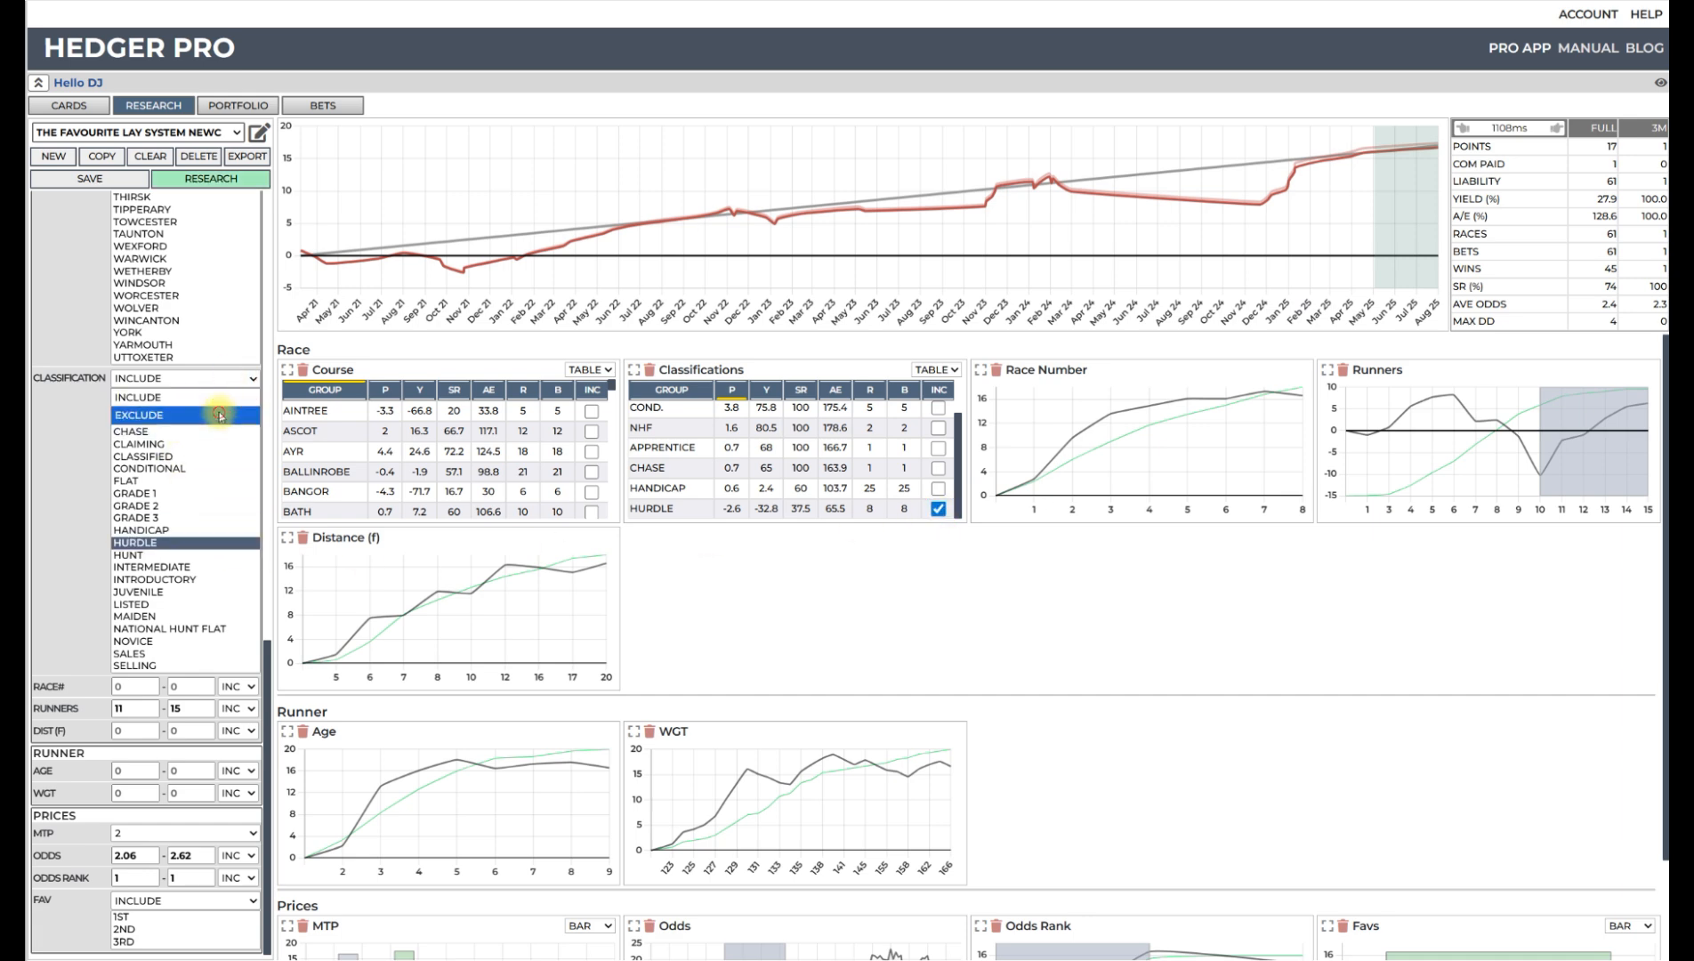
pyautogui.click(218, 415)
pyautogui.click(229, 179)
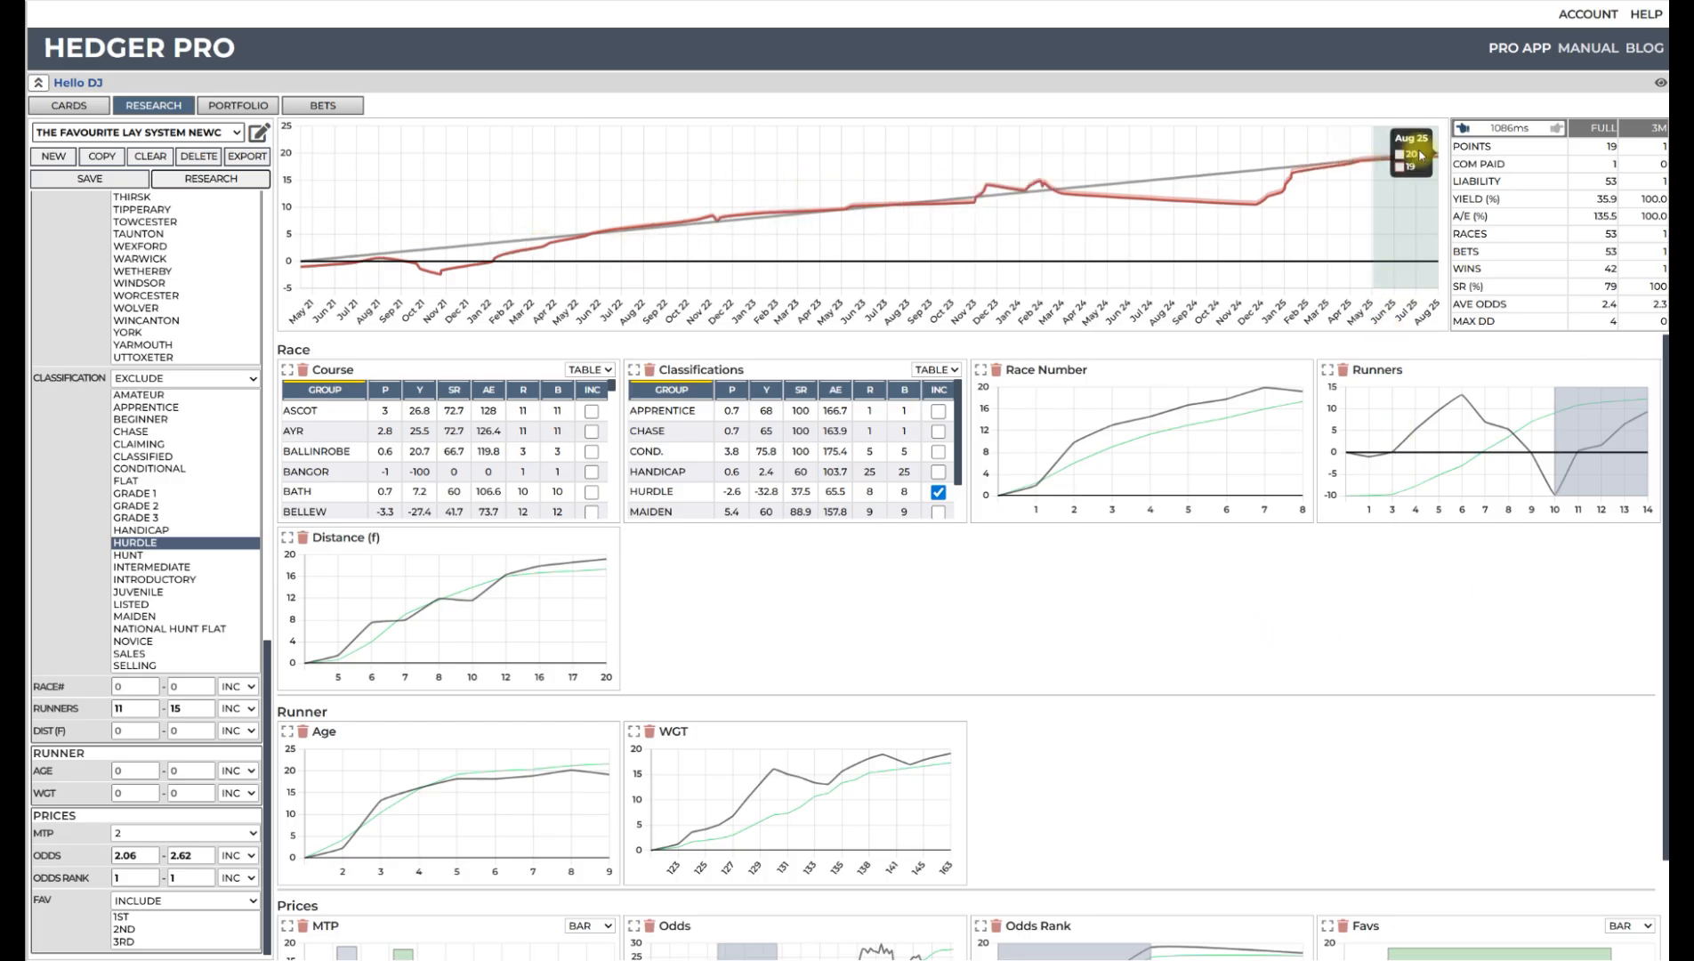
# - Open The Favourite Lay System CHELM and review its profit graph and statistics
pyautogui.click(139, 134)
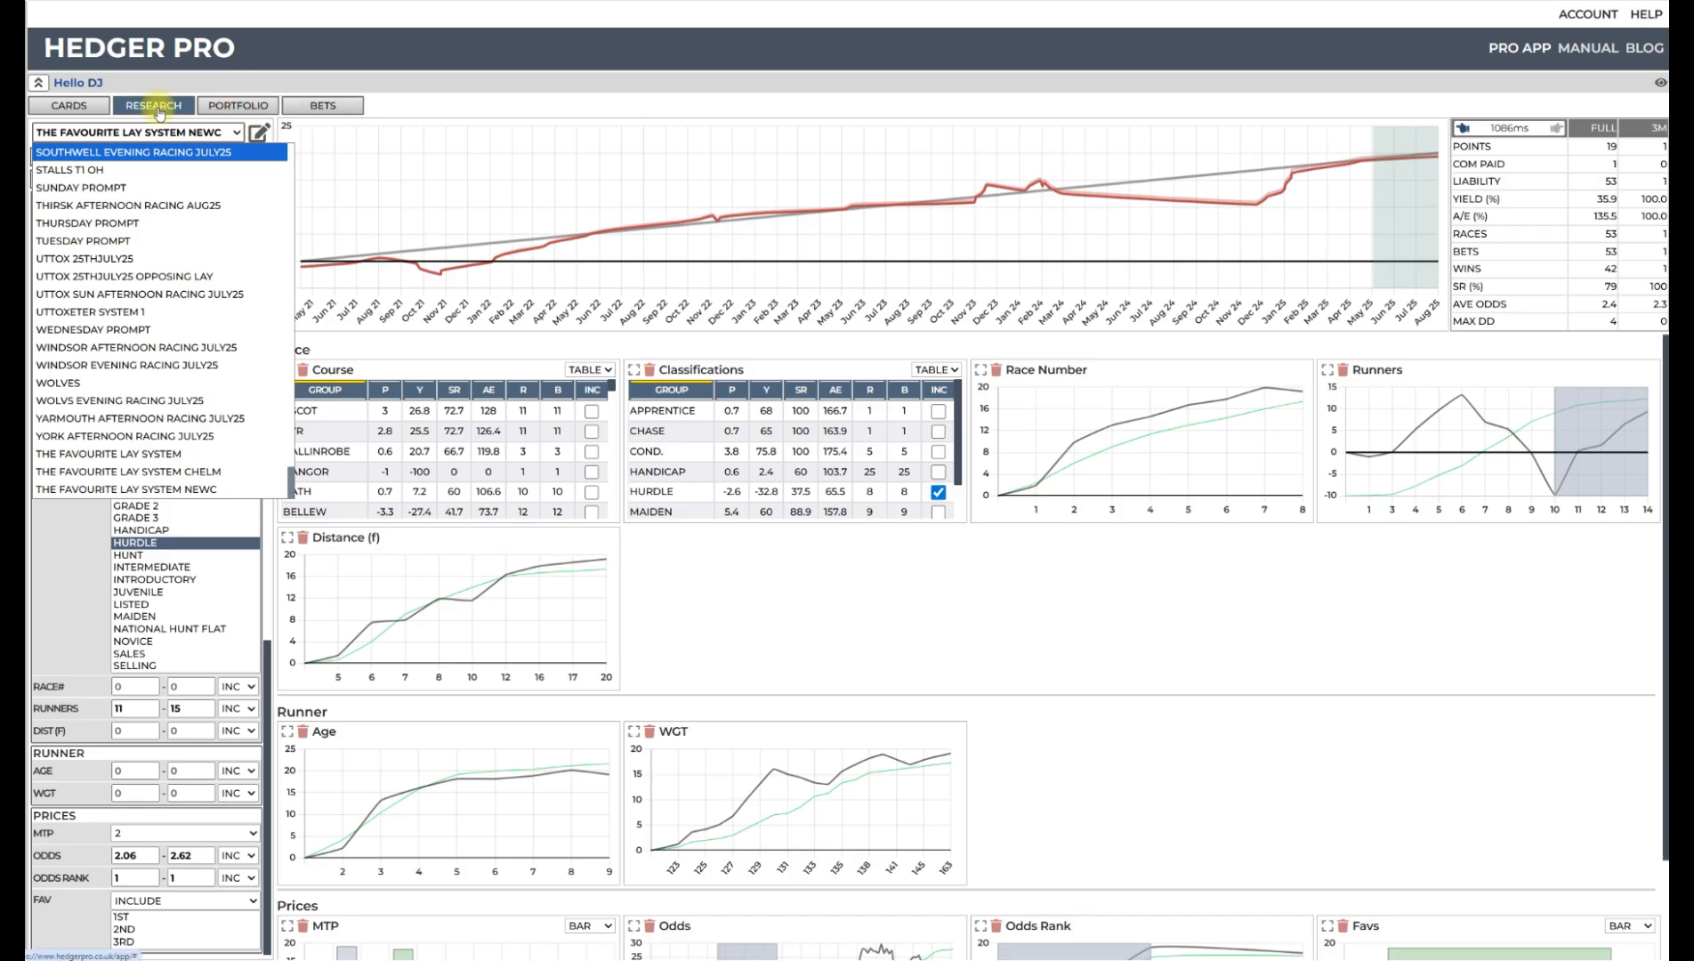
pyautogui.click(128, 471)
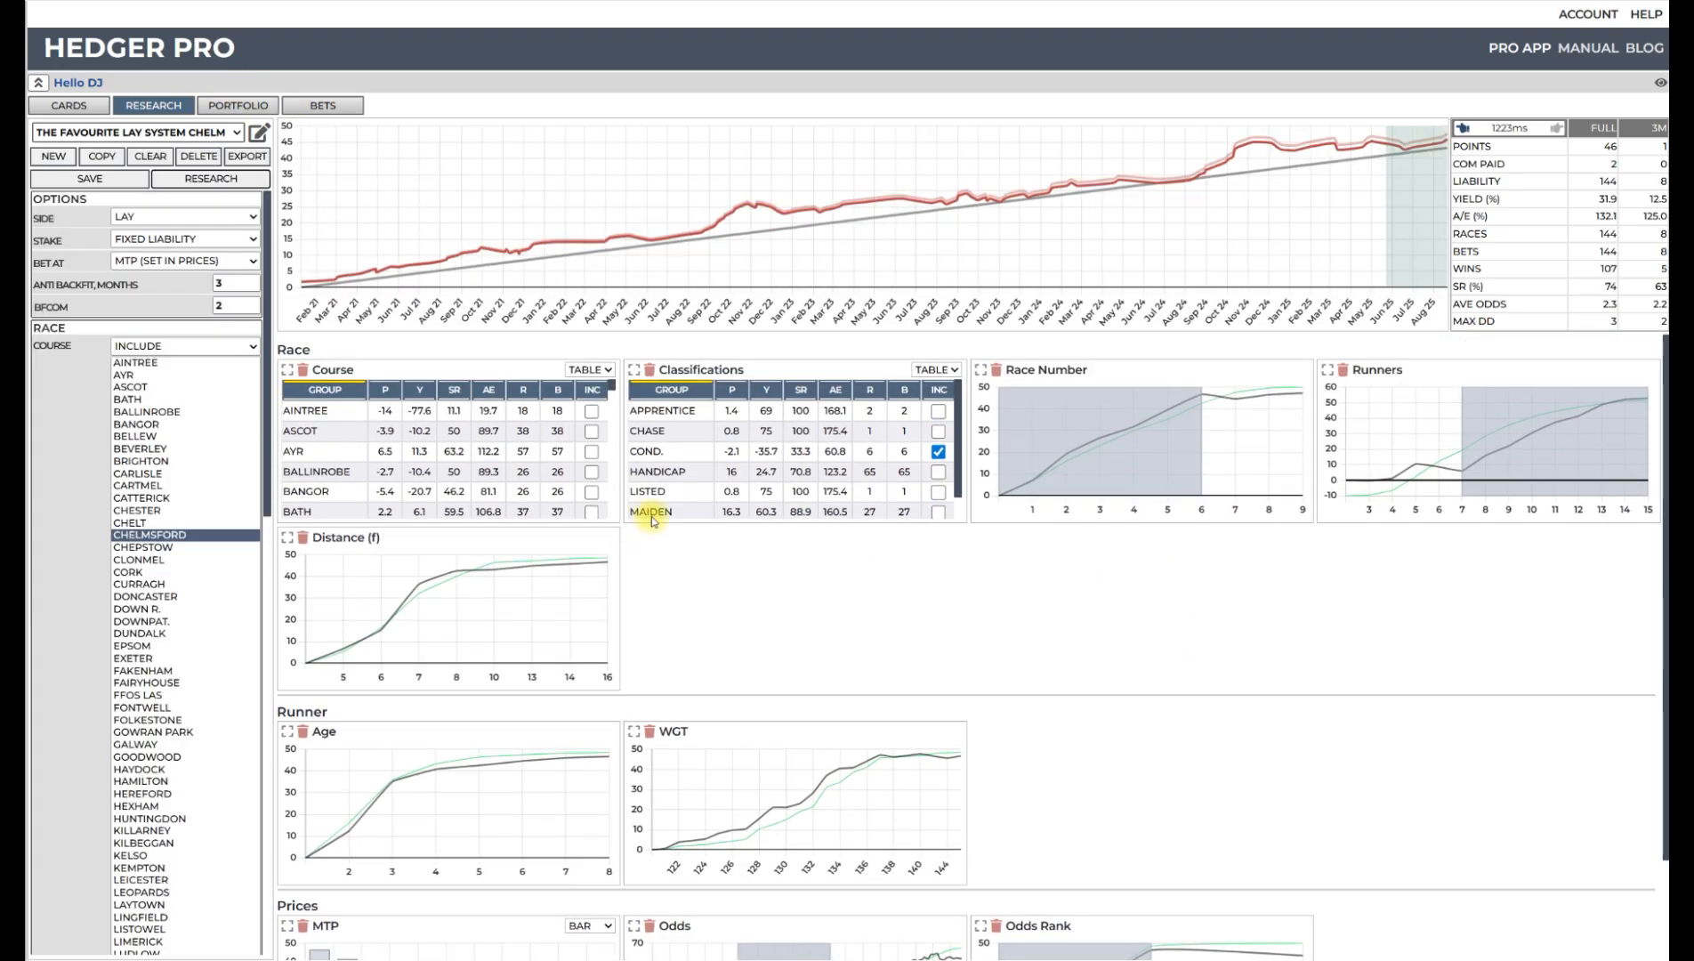
pyautogui.moveTo(1566, 411)
# - Reopen The Favourite Lay System NEWC, run its research, and look through the Course table and charts
pyautogui.click(178, 131)
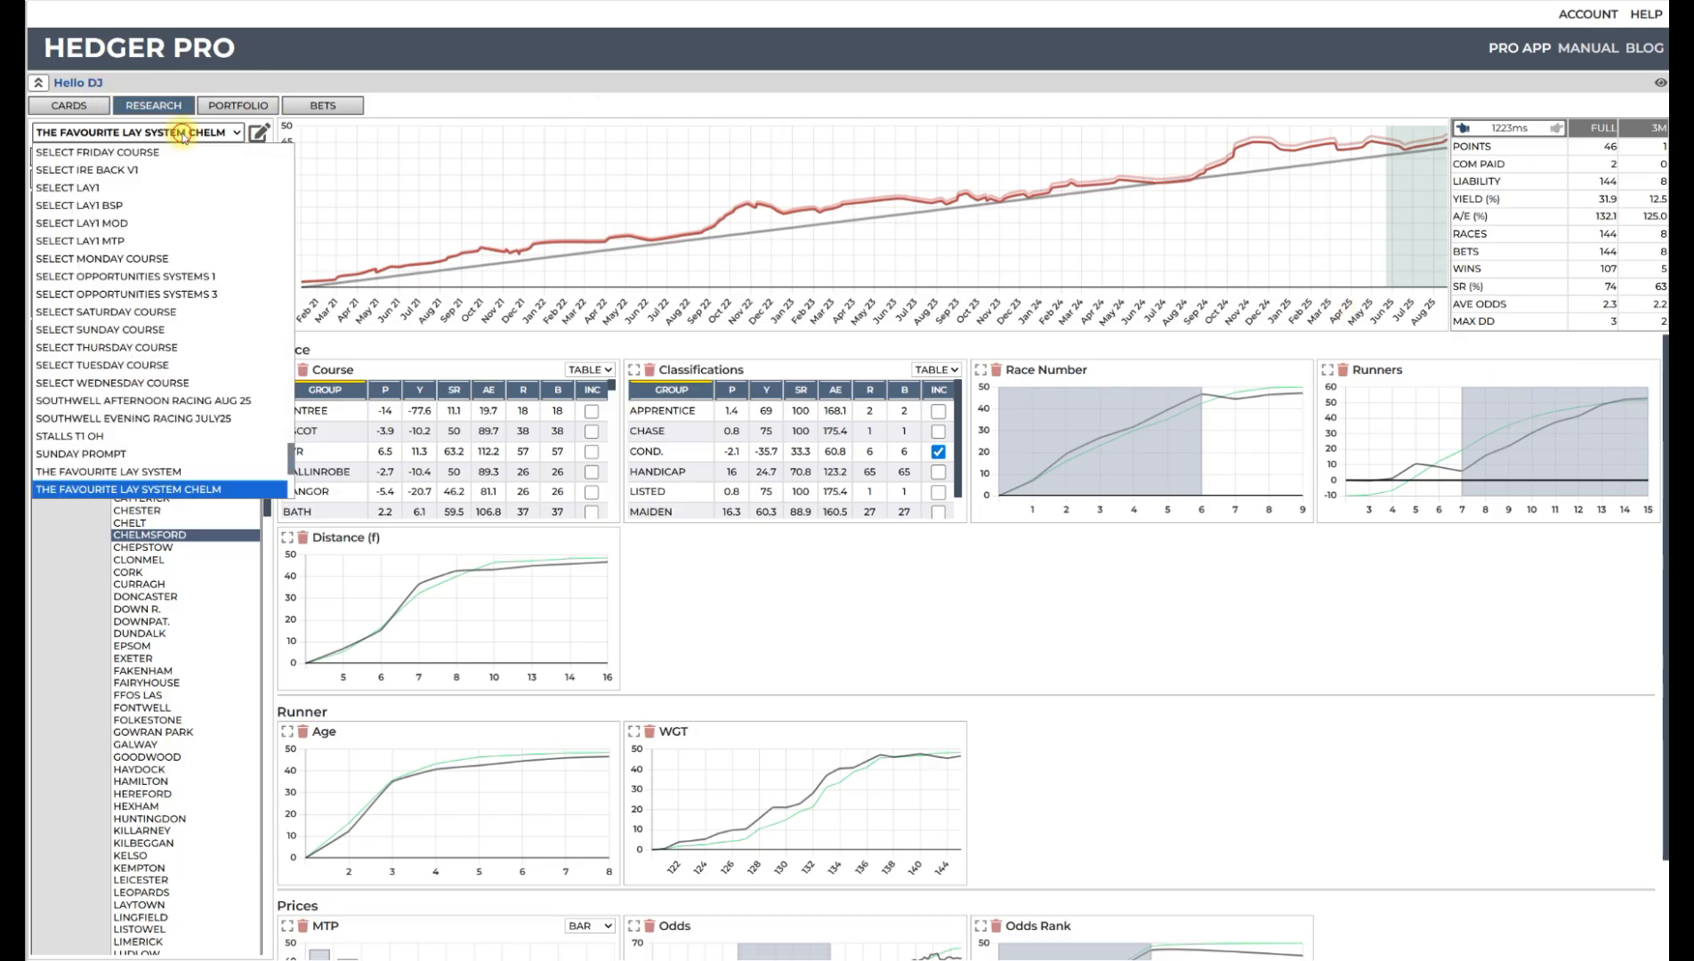
pyautogui.scroll(-1, 176, 241)
pyautogui.click(125, 376)
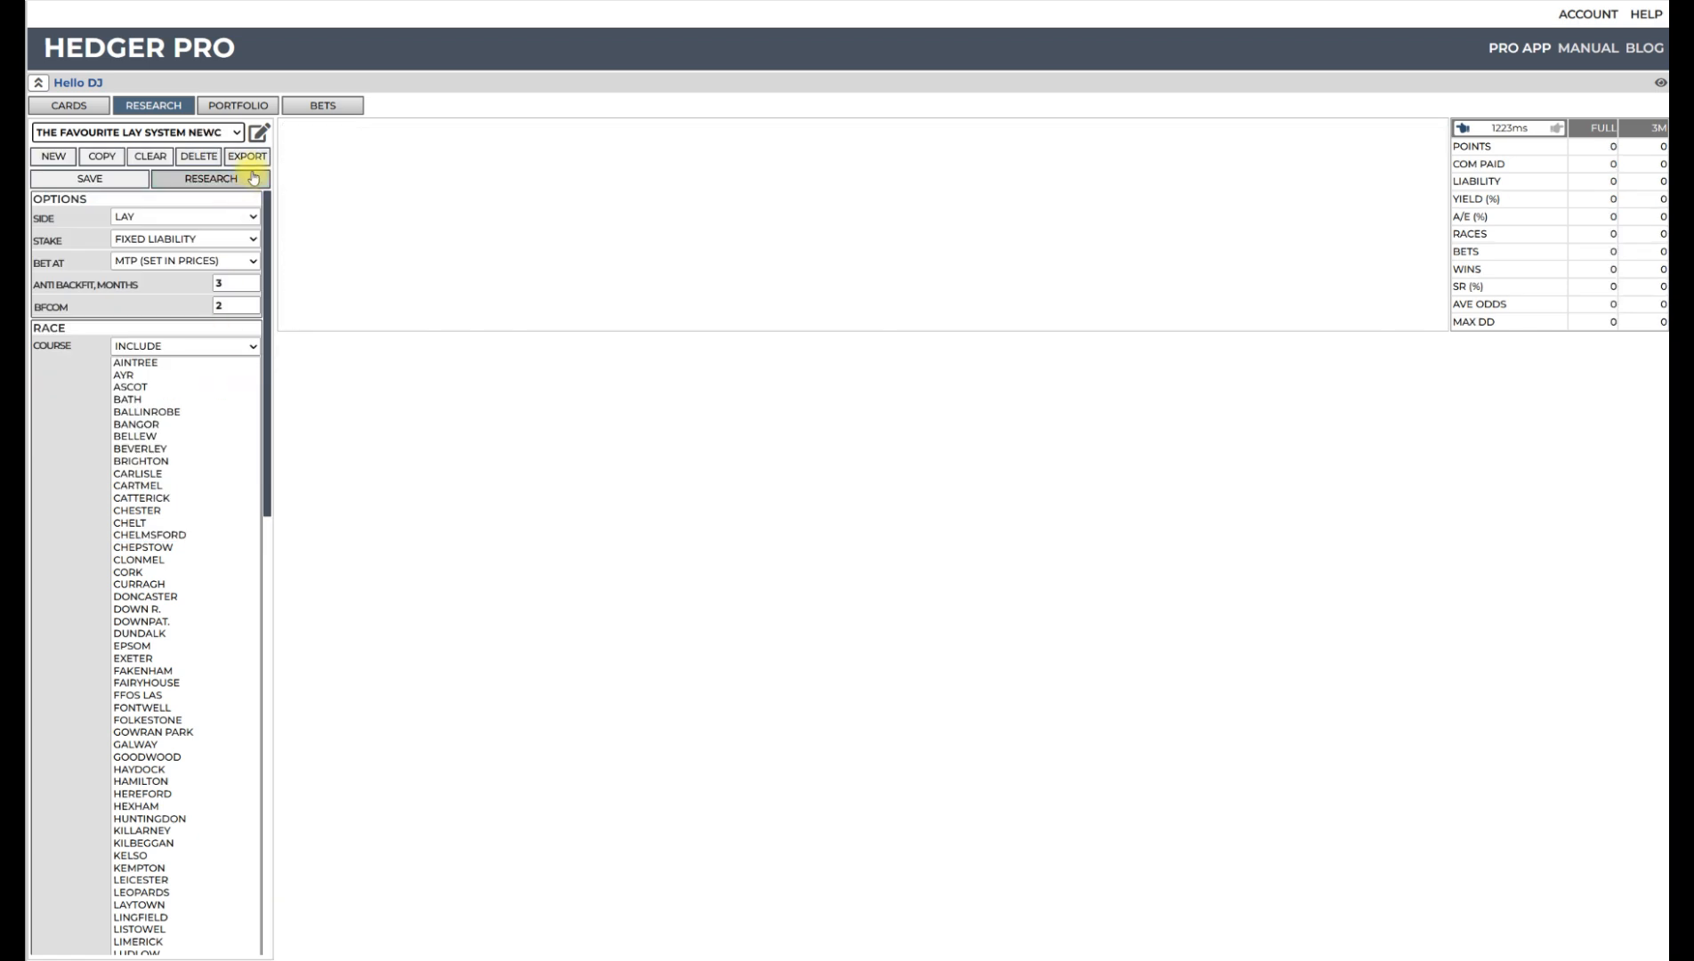
pyautogui.click(258, 181)
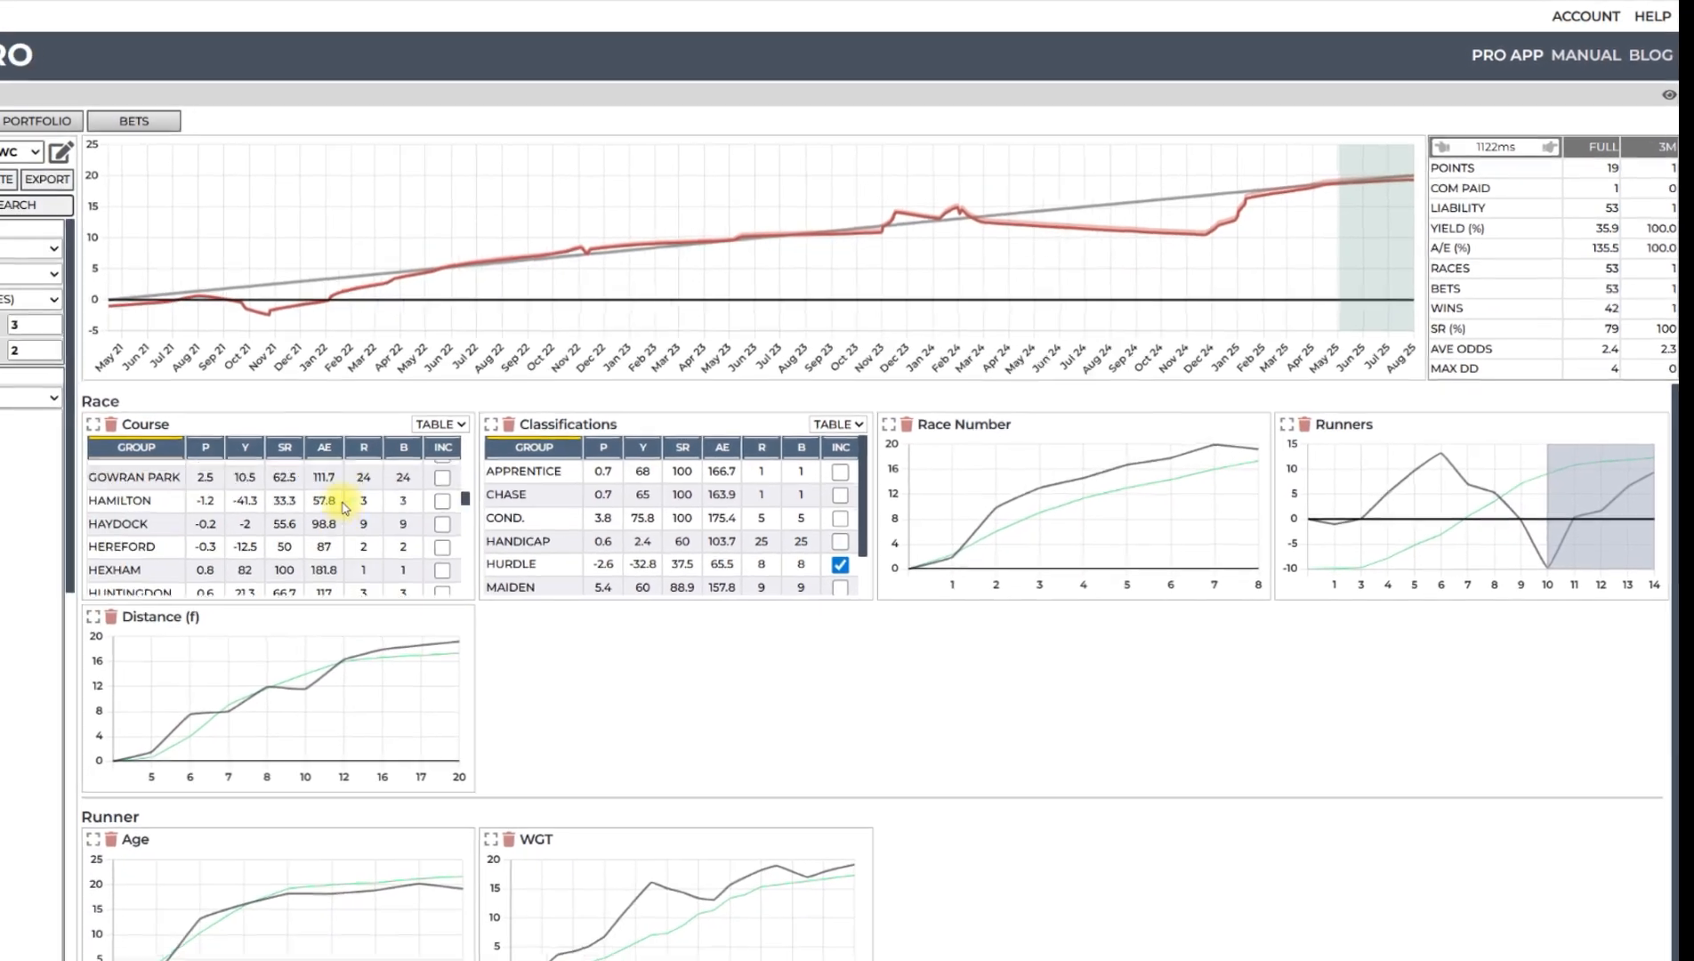
pyautogui.scroll(-5, 428, 473)
pyautogui.scroll(-2, 428, 473)
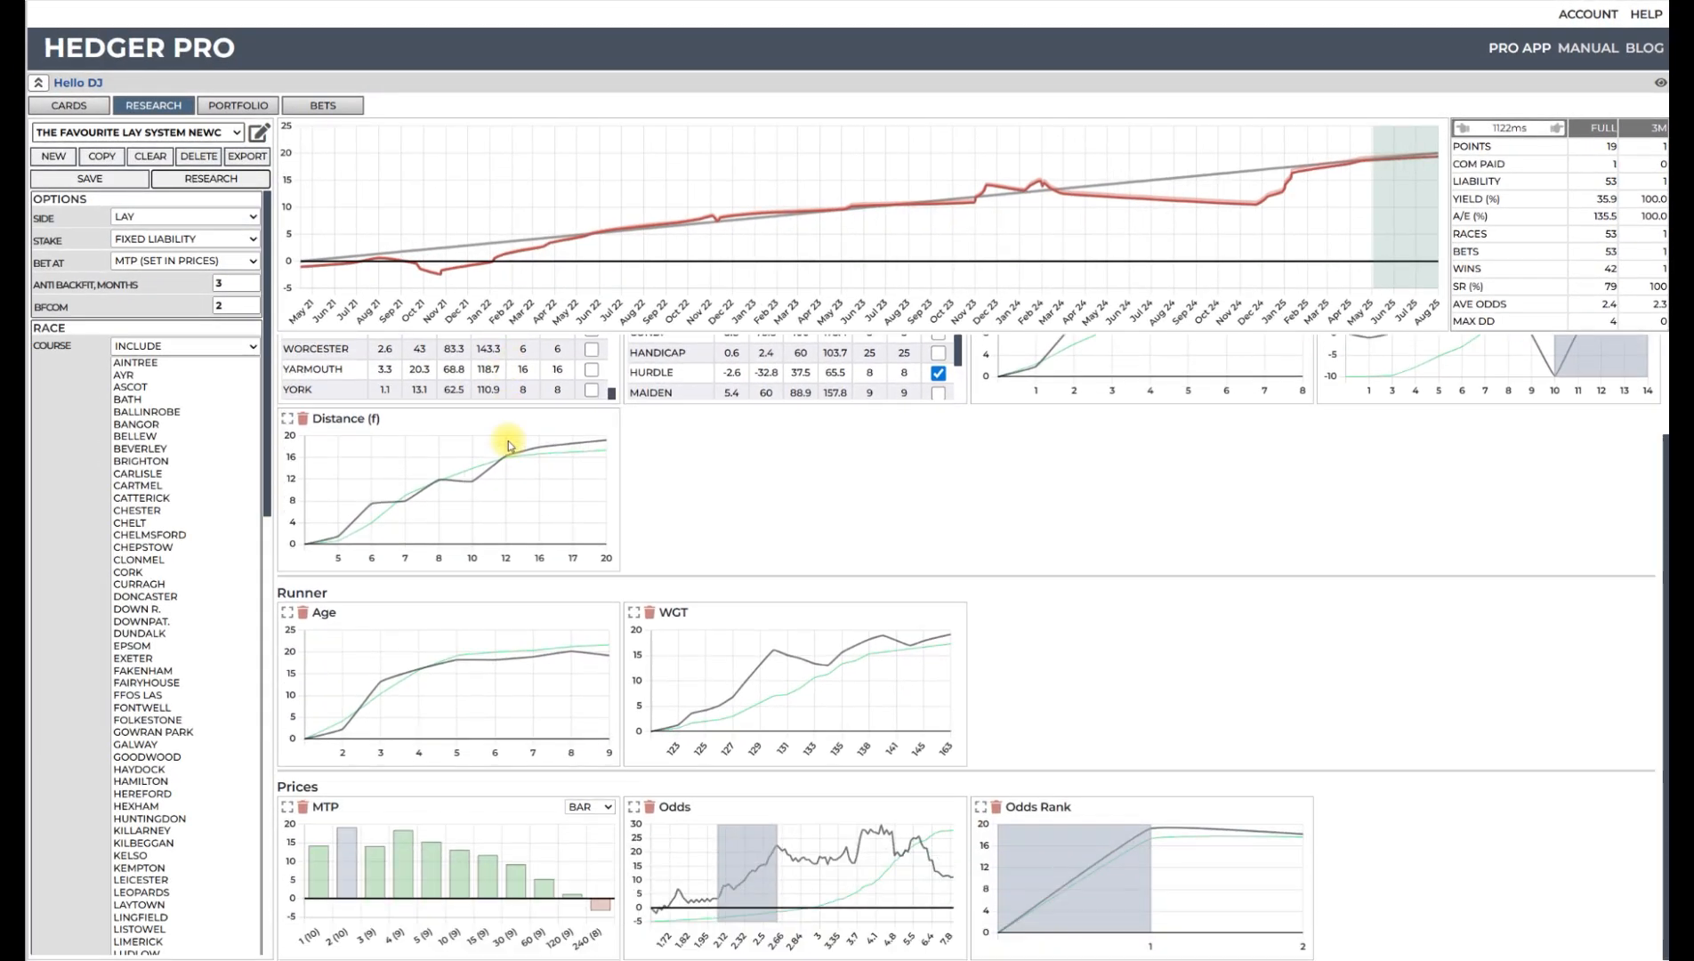
# - Review the Newcastle system's Course table entries around Newcastle along with its race and runner charts
pyautogui.scroll(1, 428, 472)
pyautogui.scroll(1, 510, 445)
pyautogui.scroll(5, 451, 431)
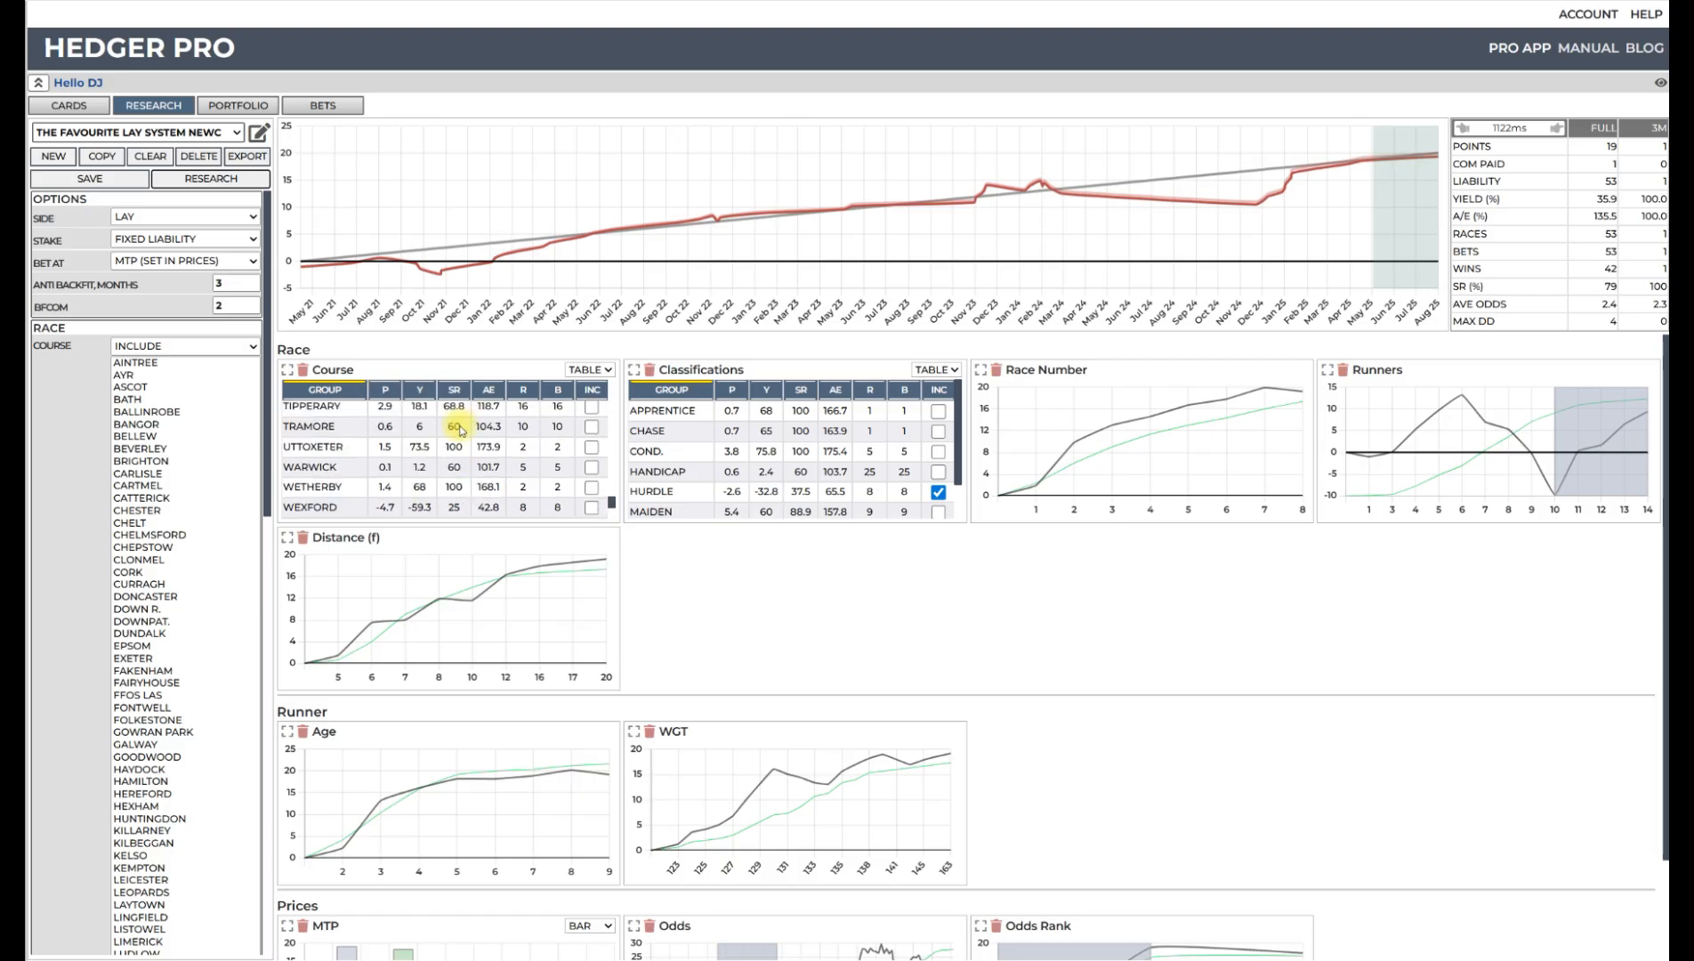
pyautogui.scroll(5, 478, 461)
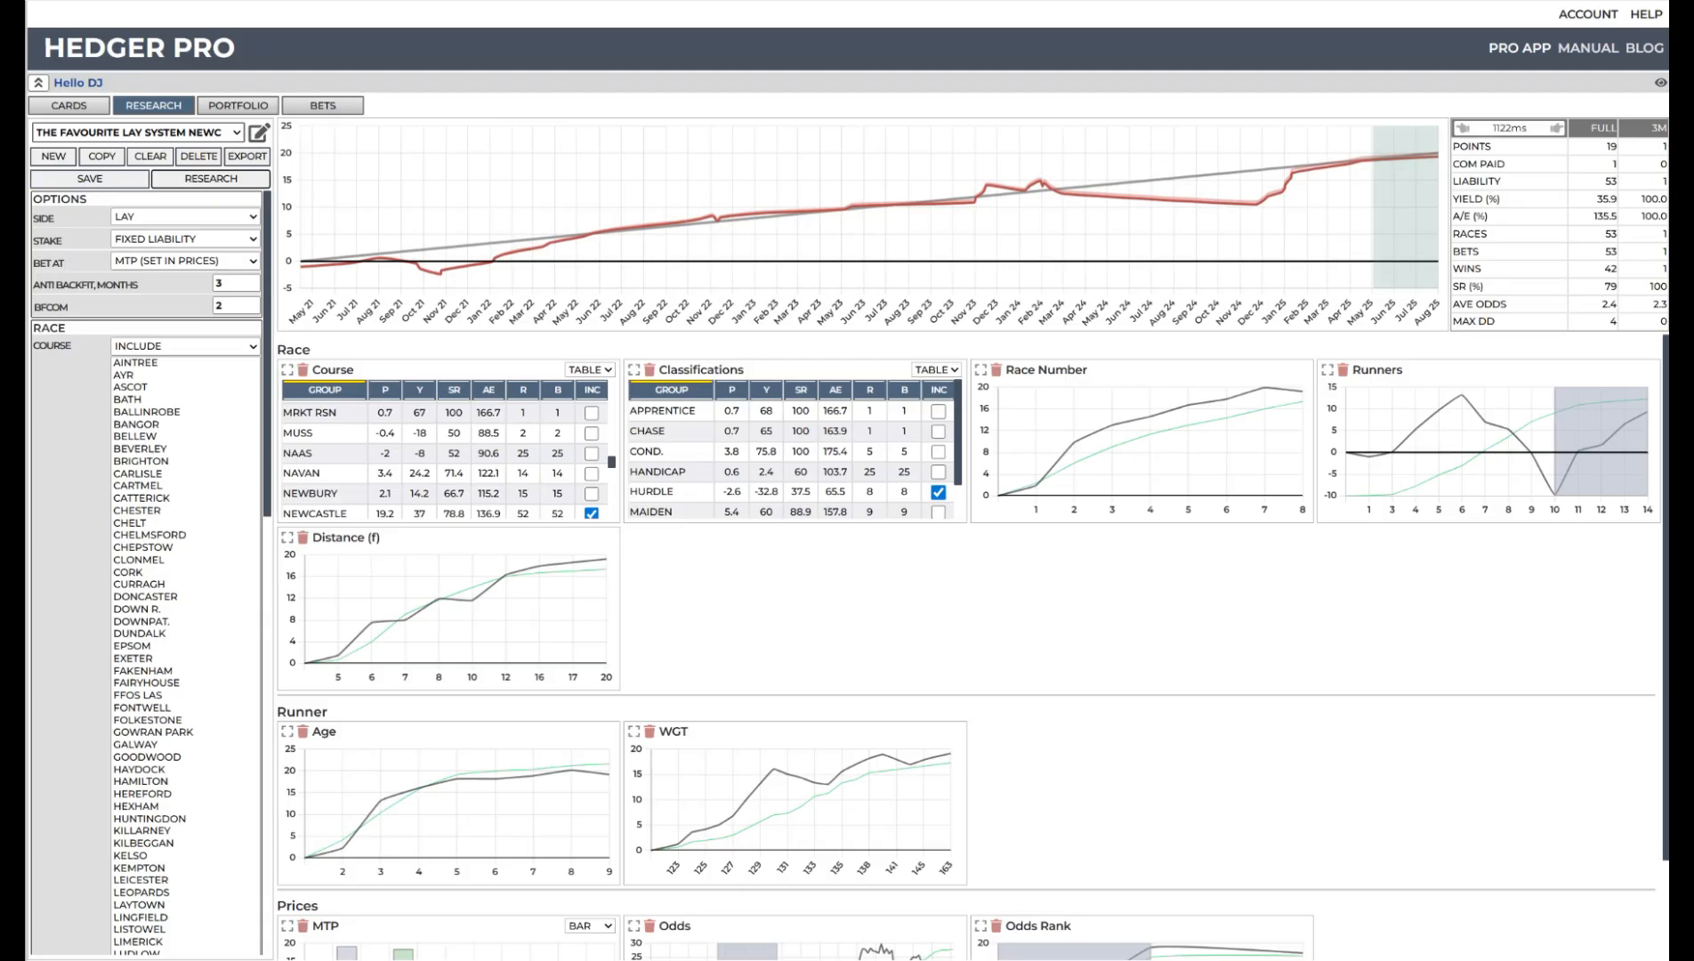
# - Switch to The Favourite Lay System CHELM and look through its full list of available research filters
pyautogui.click(142, 131)
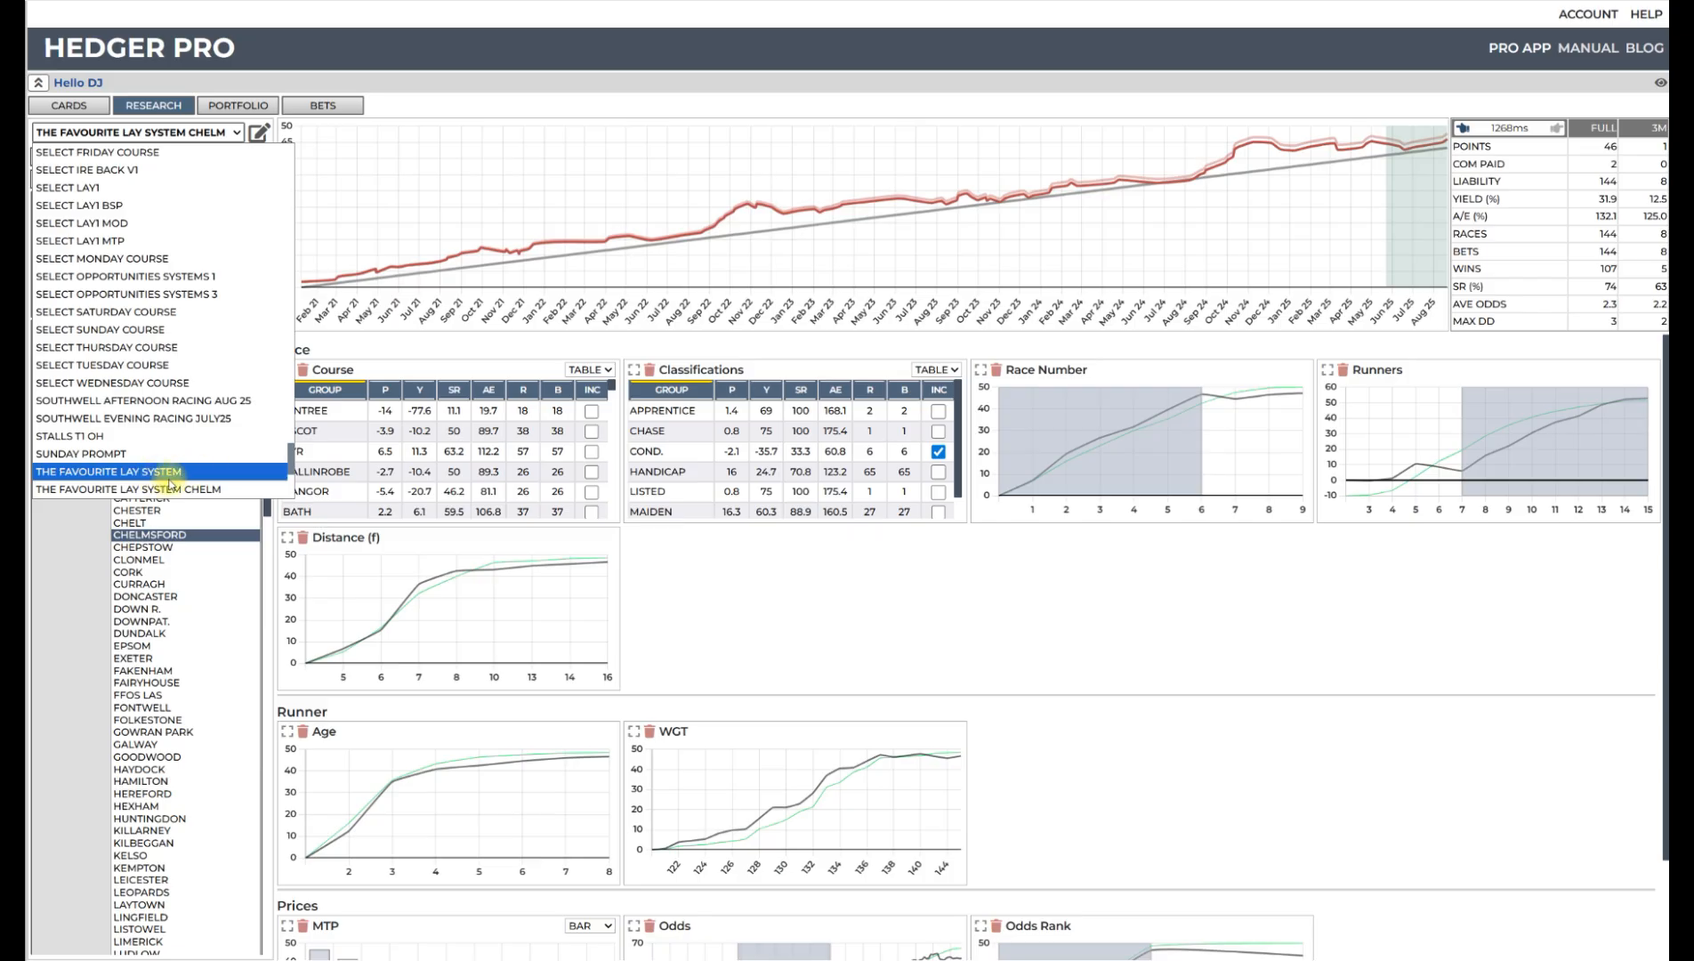
pyautogui.click(926, 571)
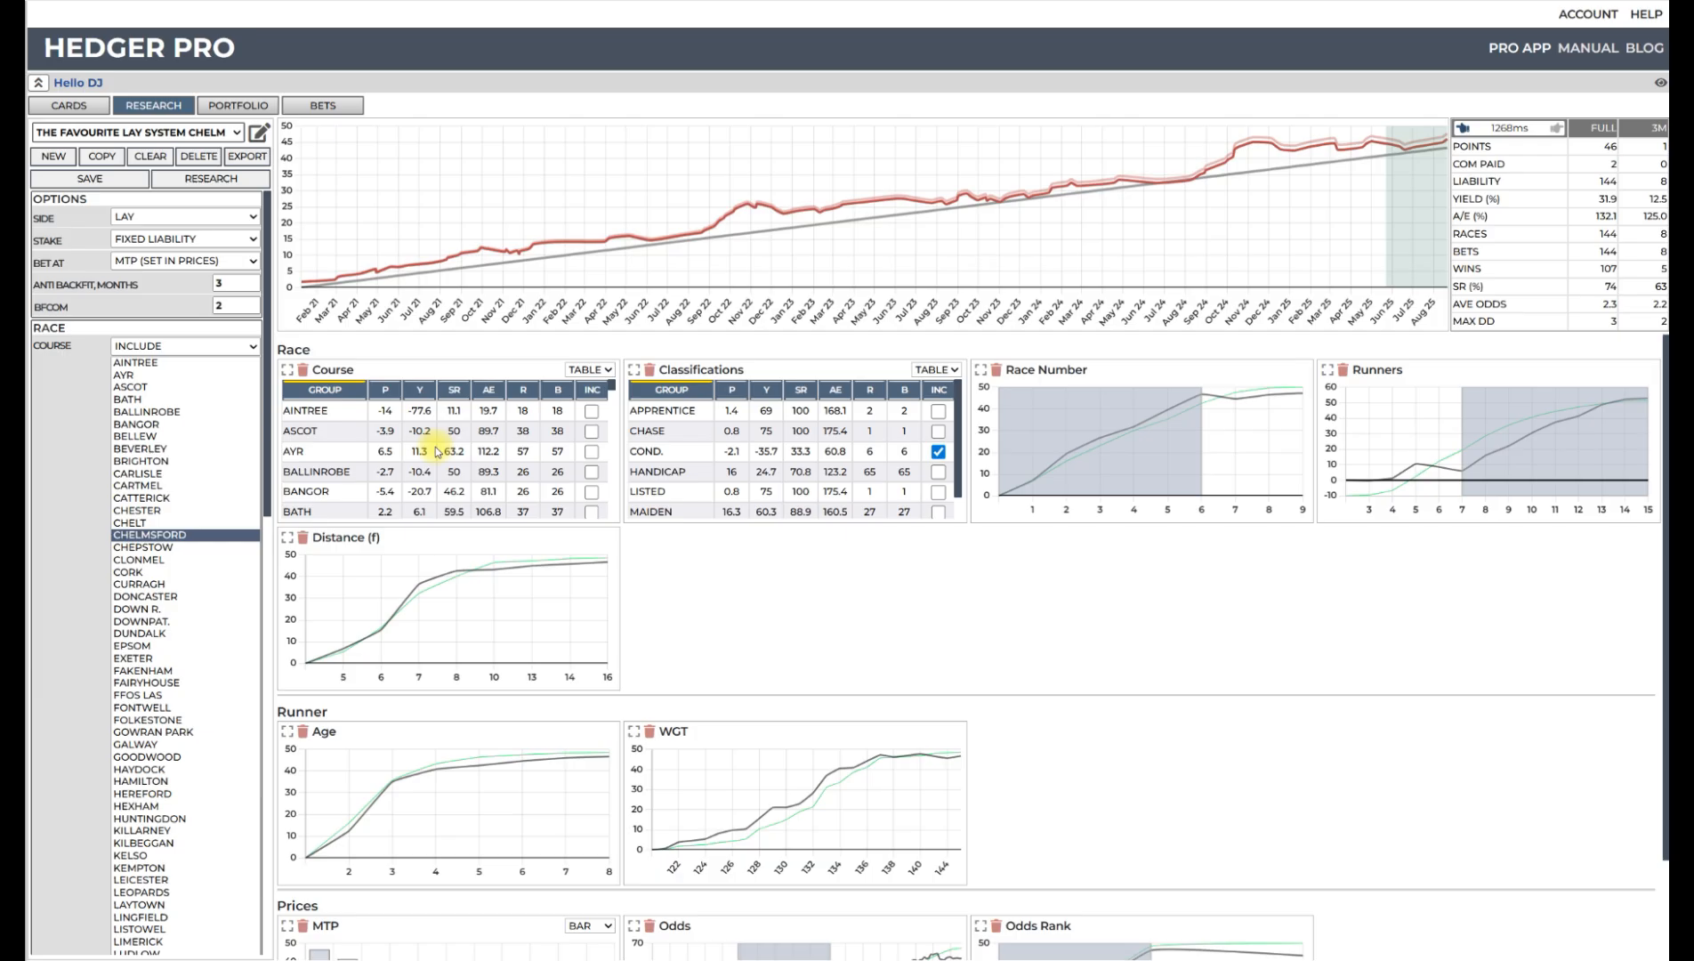
pyautogui.scroll(-15, 182, 538)
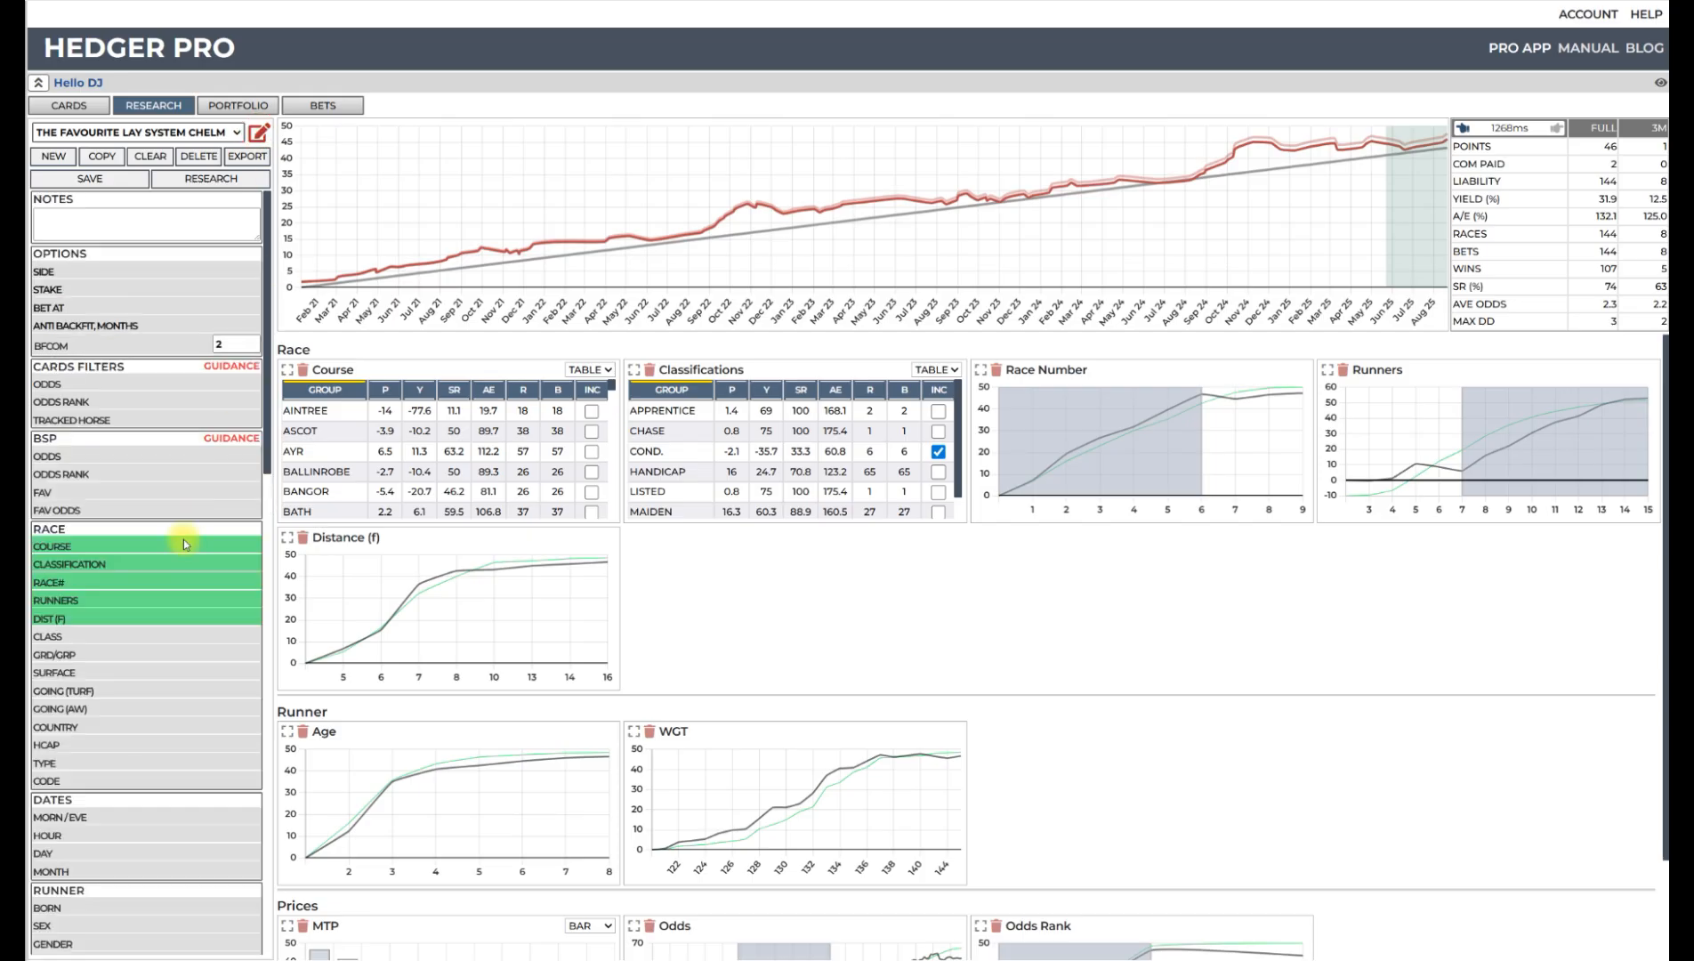
pyautogui.scroll(-8, 141, 704)
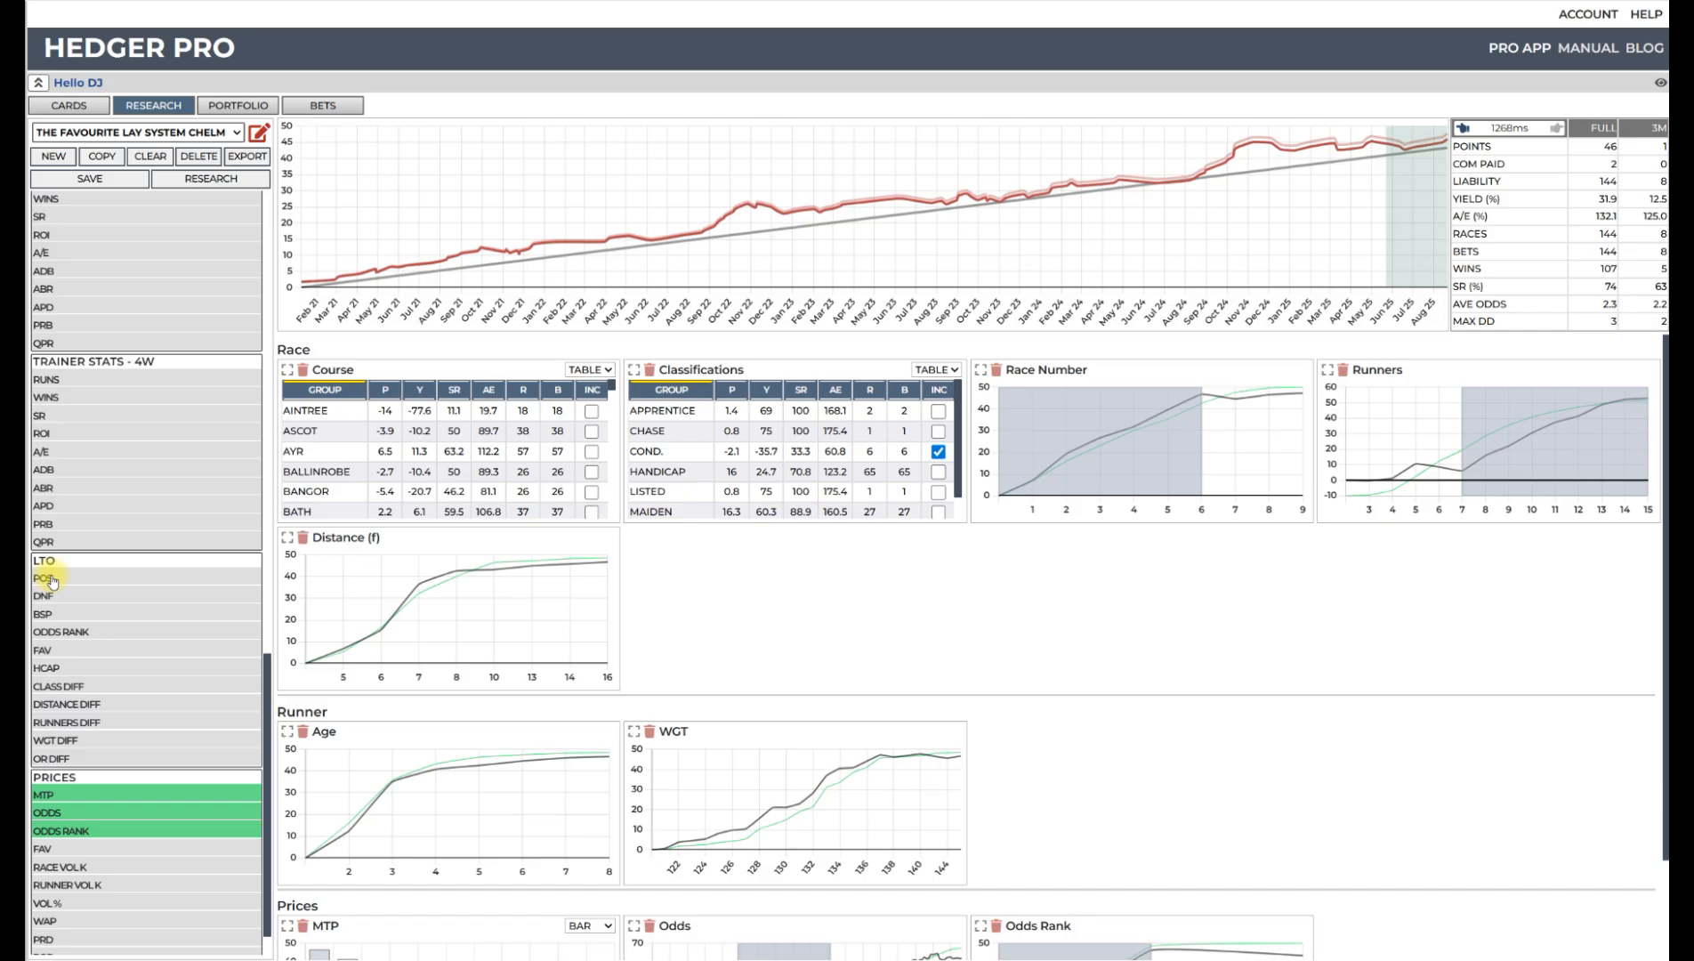
pyautogui.scroll(6, 182, 412)
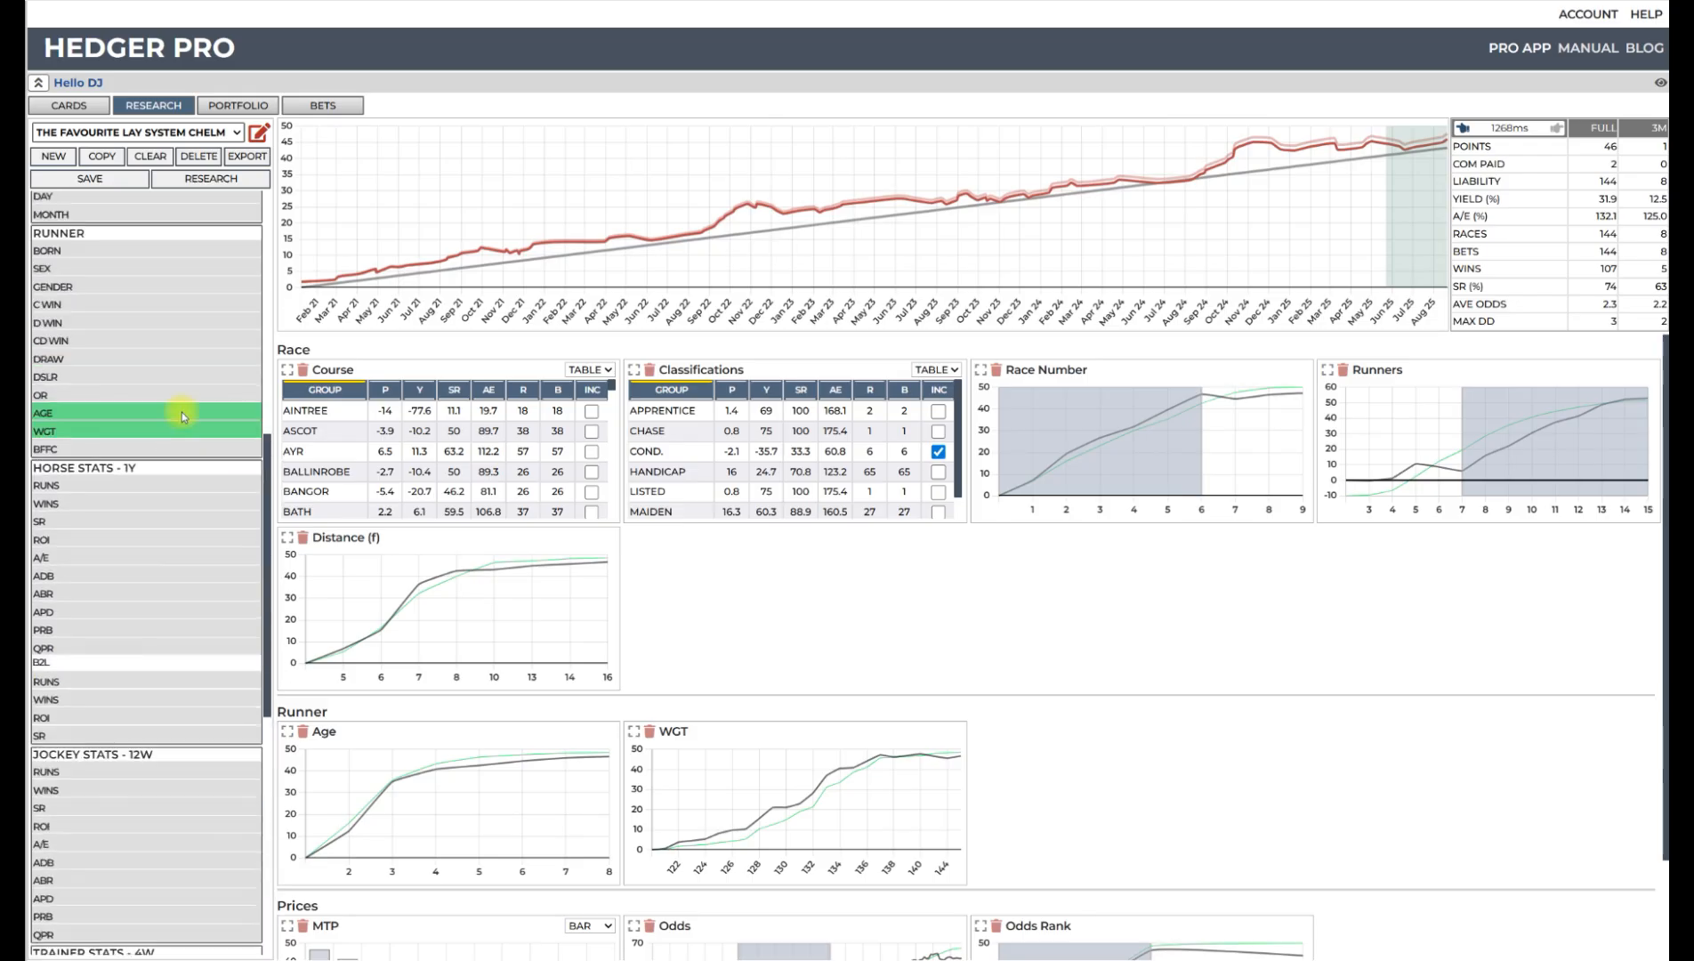
pyautogui.scroll(7, 201, 415)
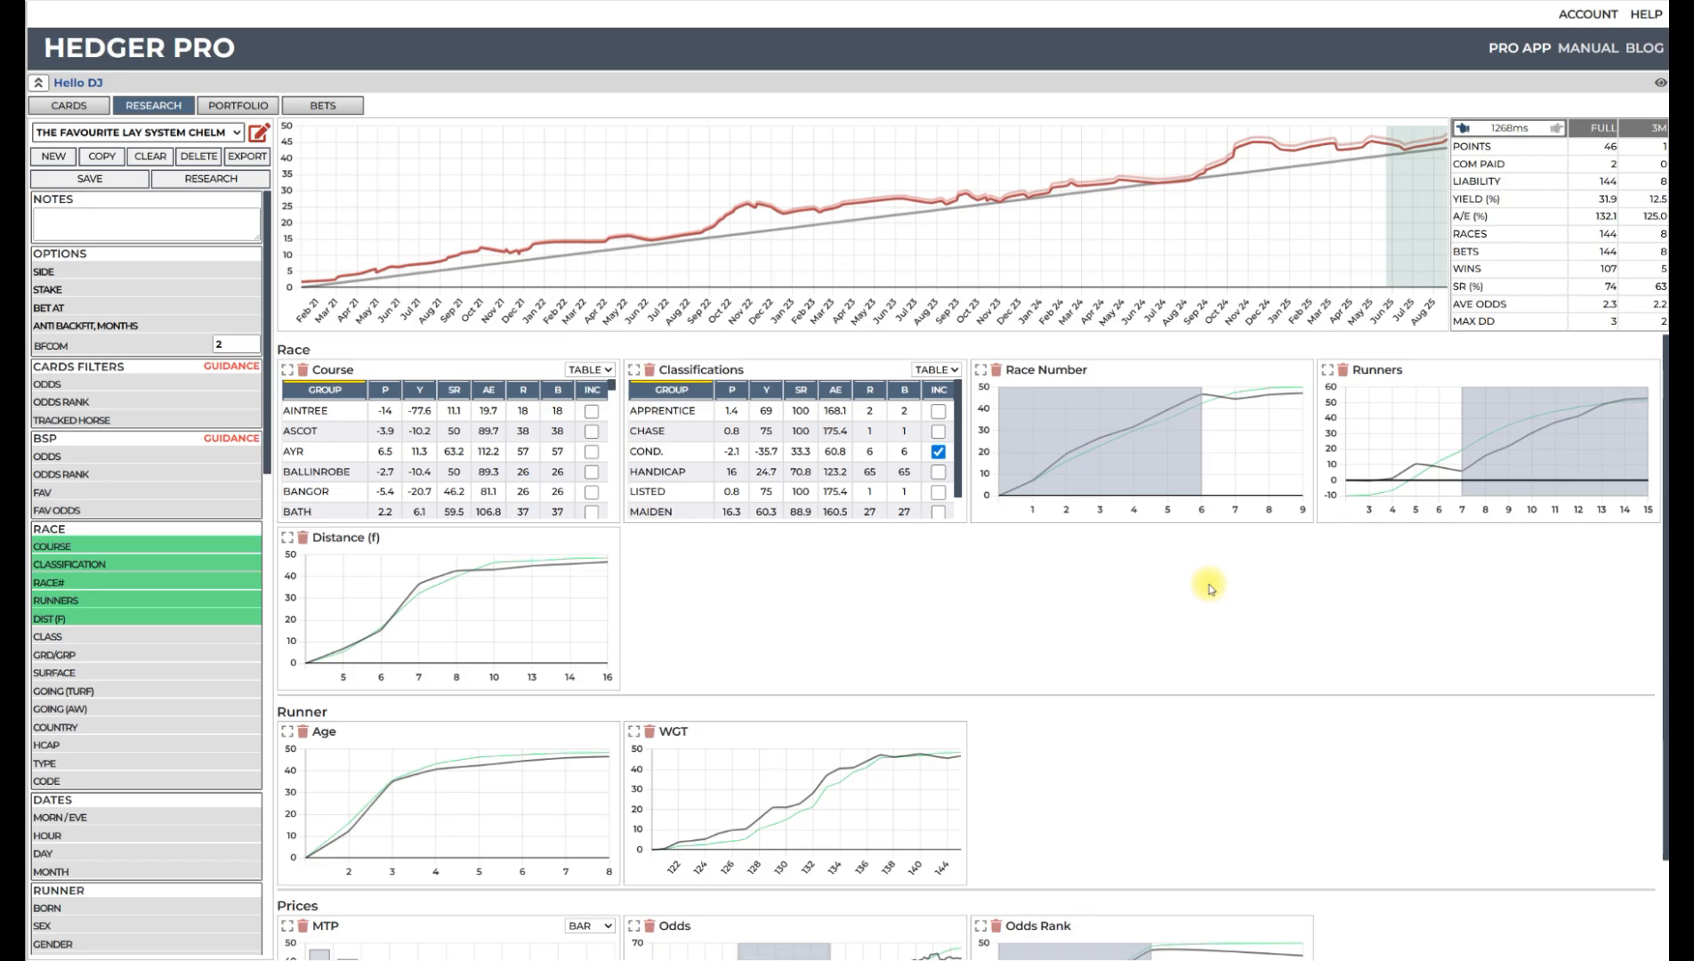
# - Run the Chelmsford system's research, sort the Course table by P, and look through the ranked courses
pyautogui.click(219, 181)
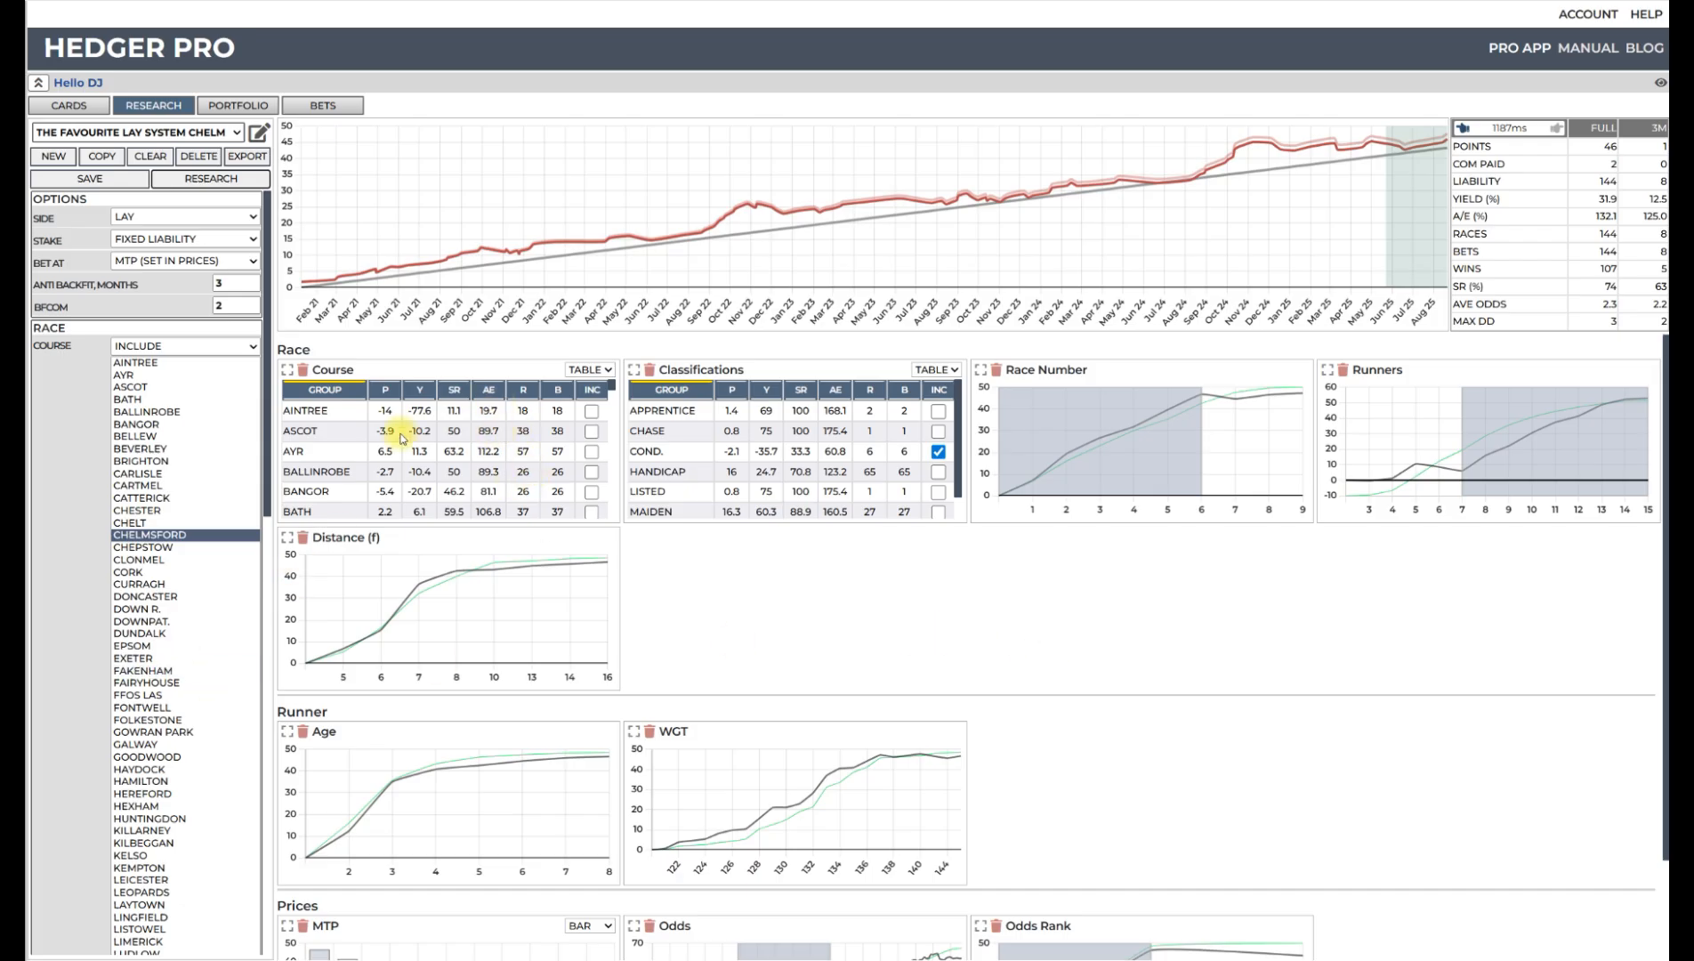
pyautogui.scroll(-5, 417, 423)
pyautogui.scroll(5, 420, 422)
pyautogui.click(387, 391)
pyautogui.scroll(-3, 401, 463)
pyautogui.scroll(-6, 401, 464)
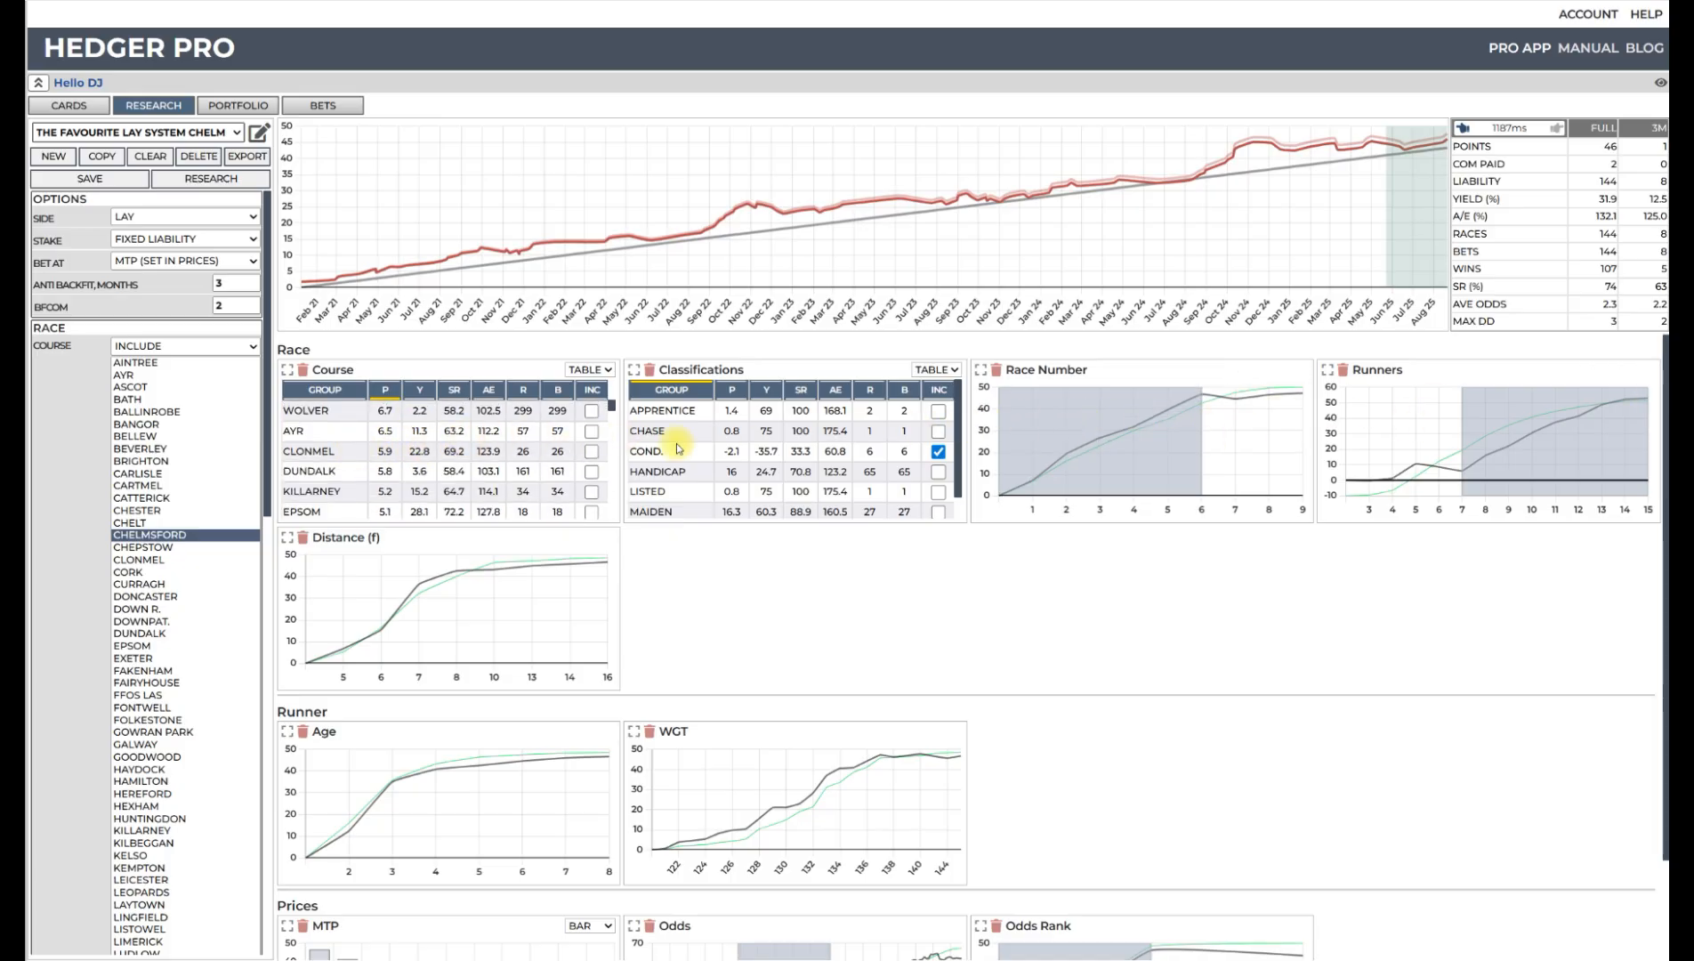
pyautogui.scroll(10, 525, 453)
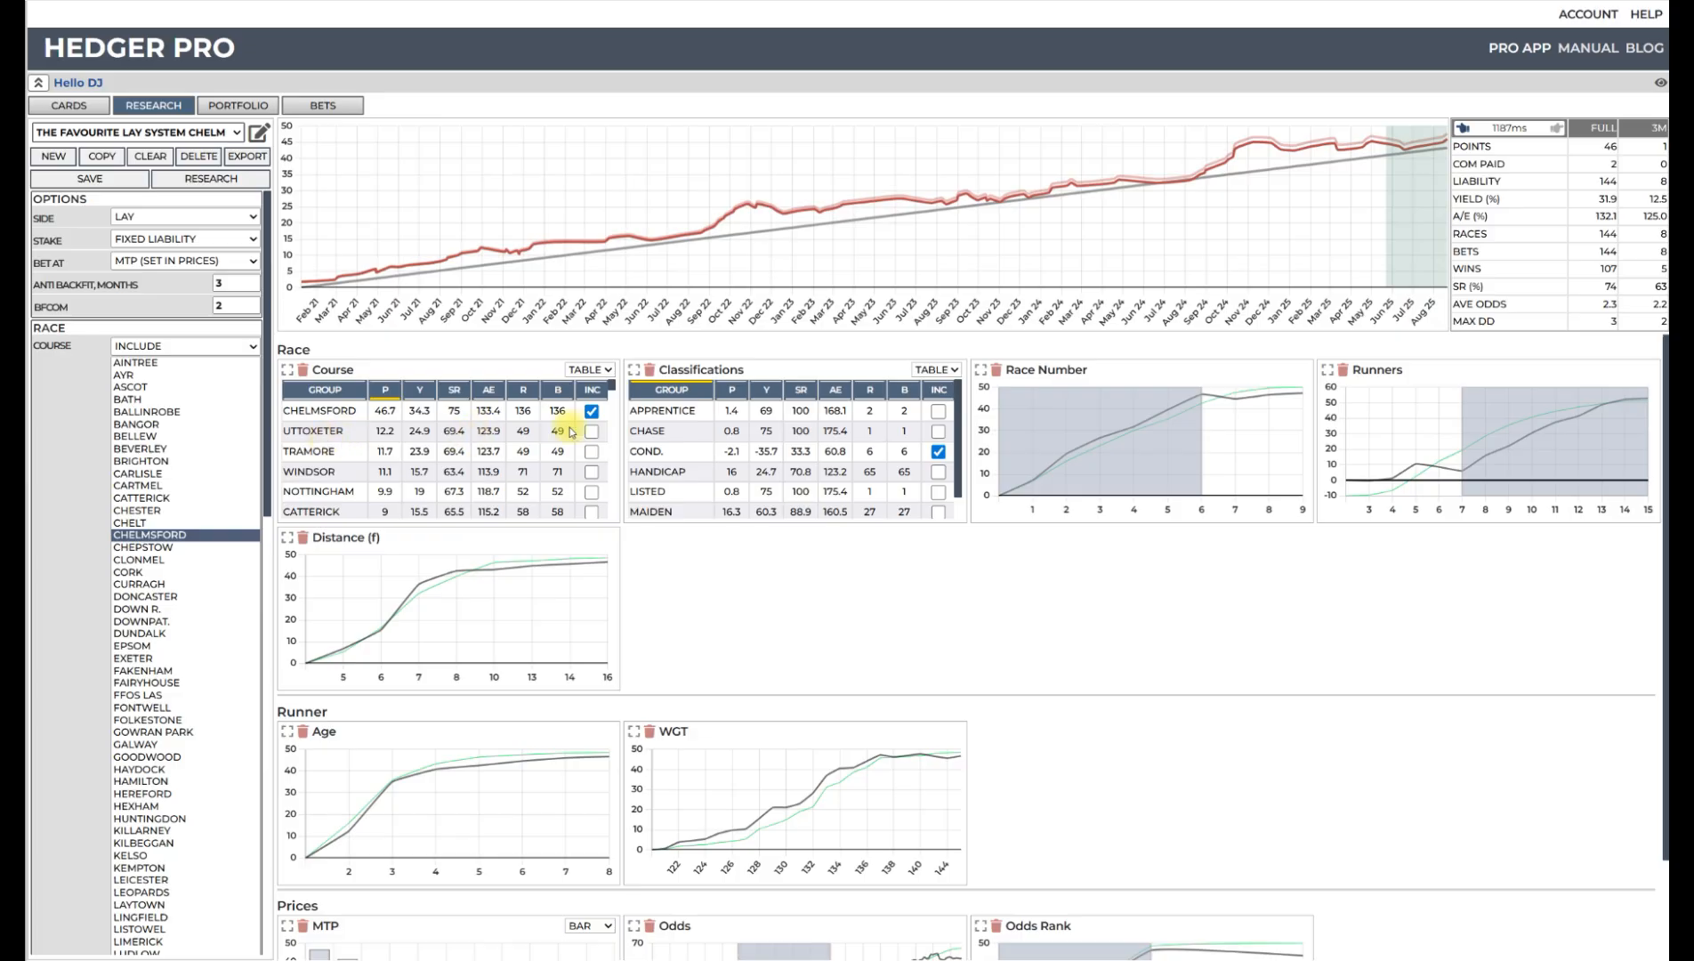
pyautogui.scroll(-5, 499, 448)
pyautogui.scroll(5, 499, 447)
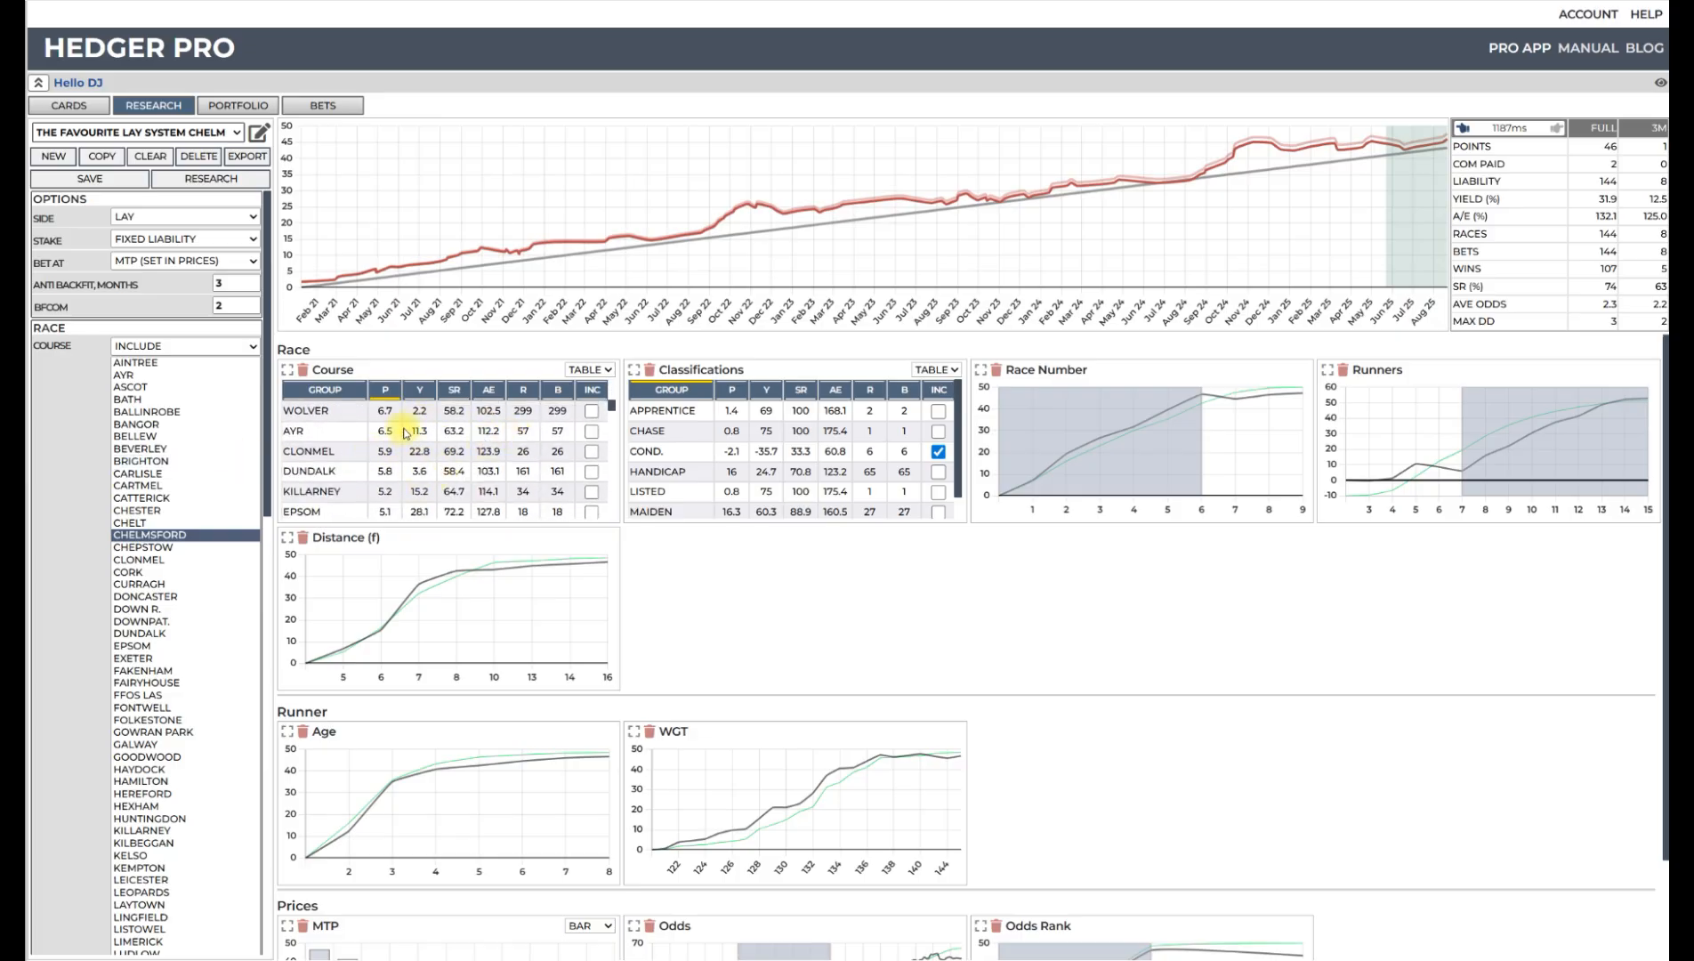
# - Include Ayr in the course filter and copy the system under the name The Favourite Lay System AYRE
pyautogui.click(592, 433)
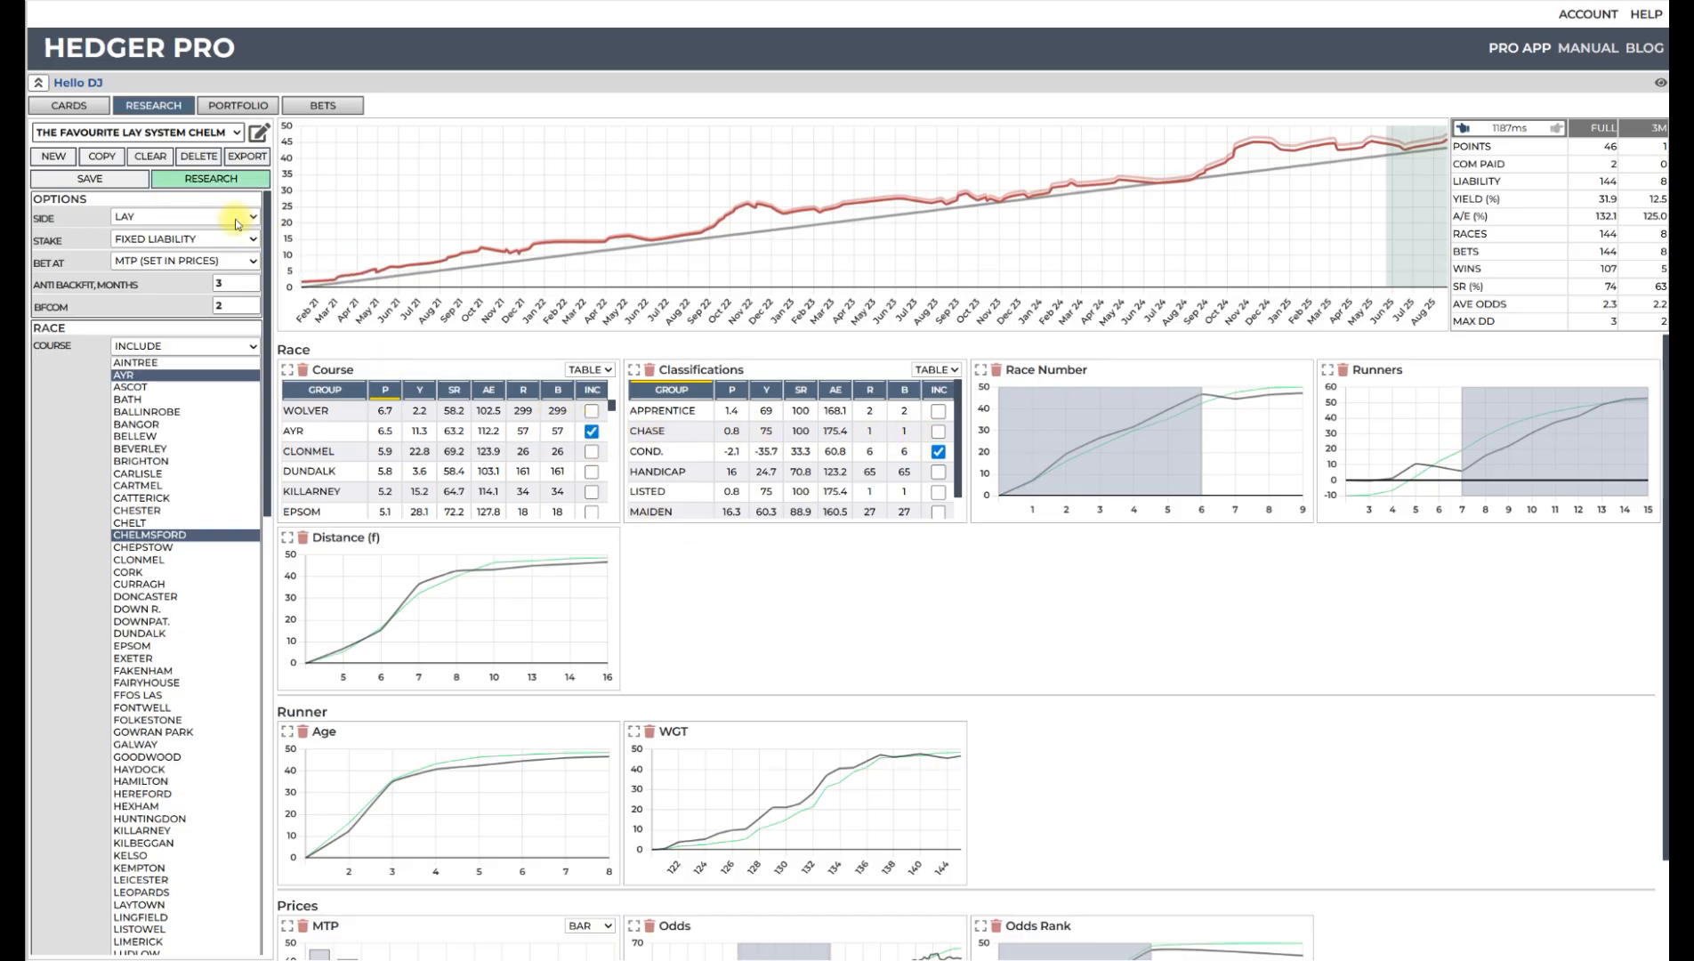
pyautogui.click(102, 155)
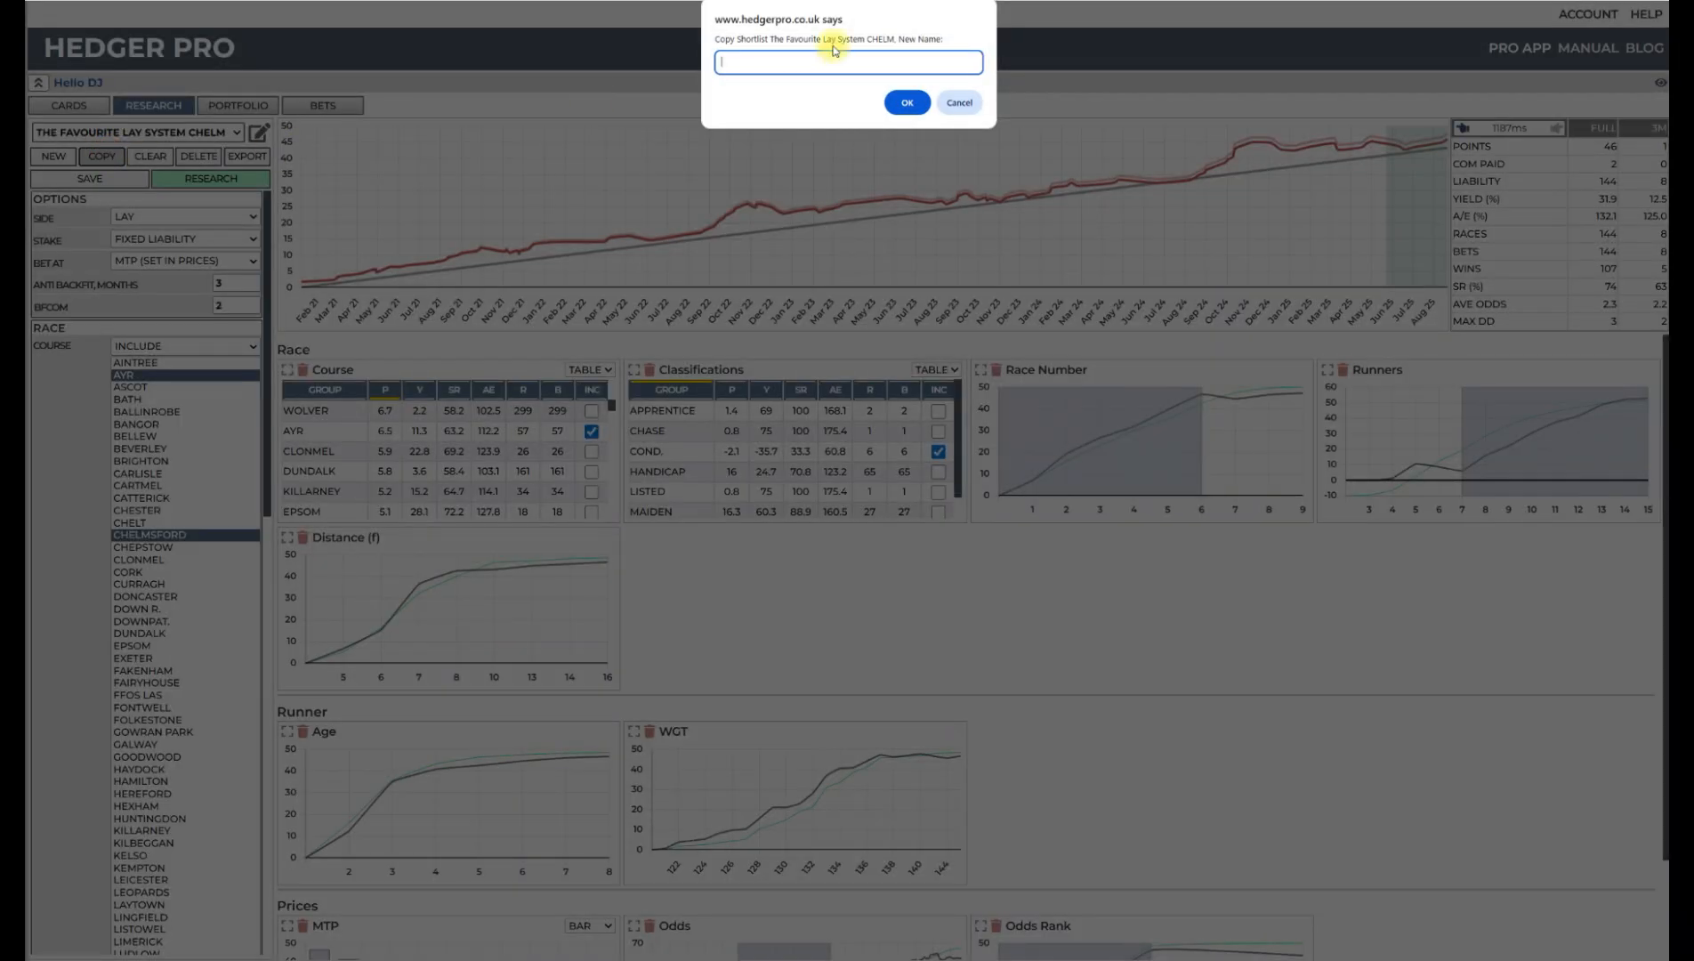
pyautogui.moveTo(774, 39); pyautogui.dragTo(903, 42)
pyautogui.hotkey('ctrl', 'c')
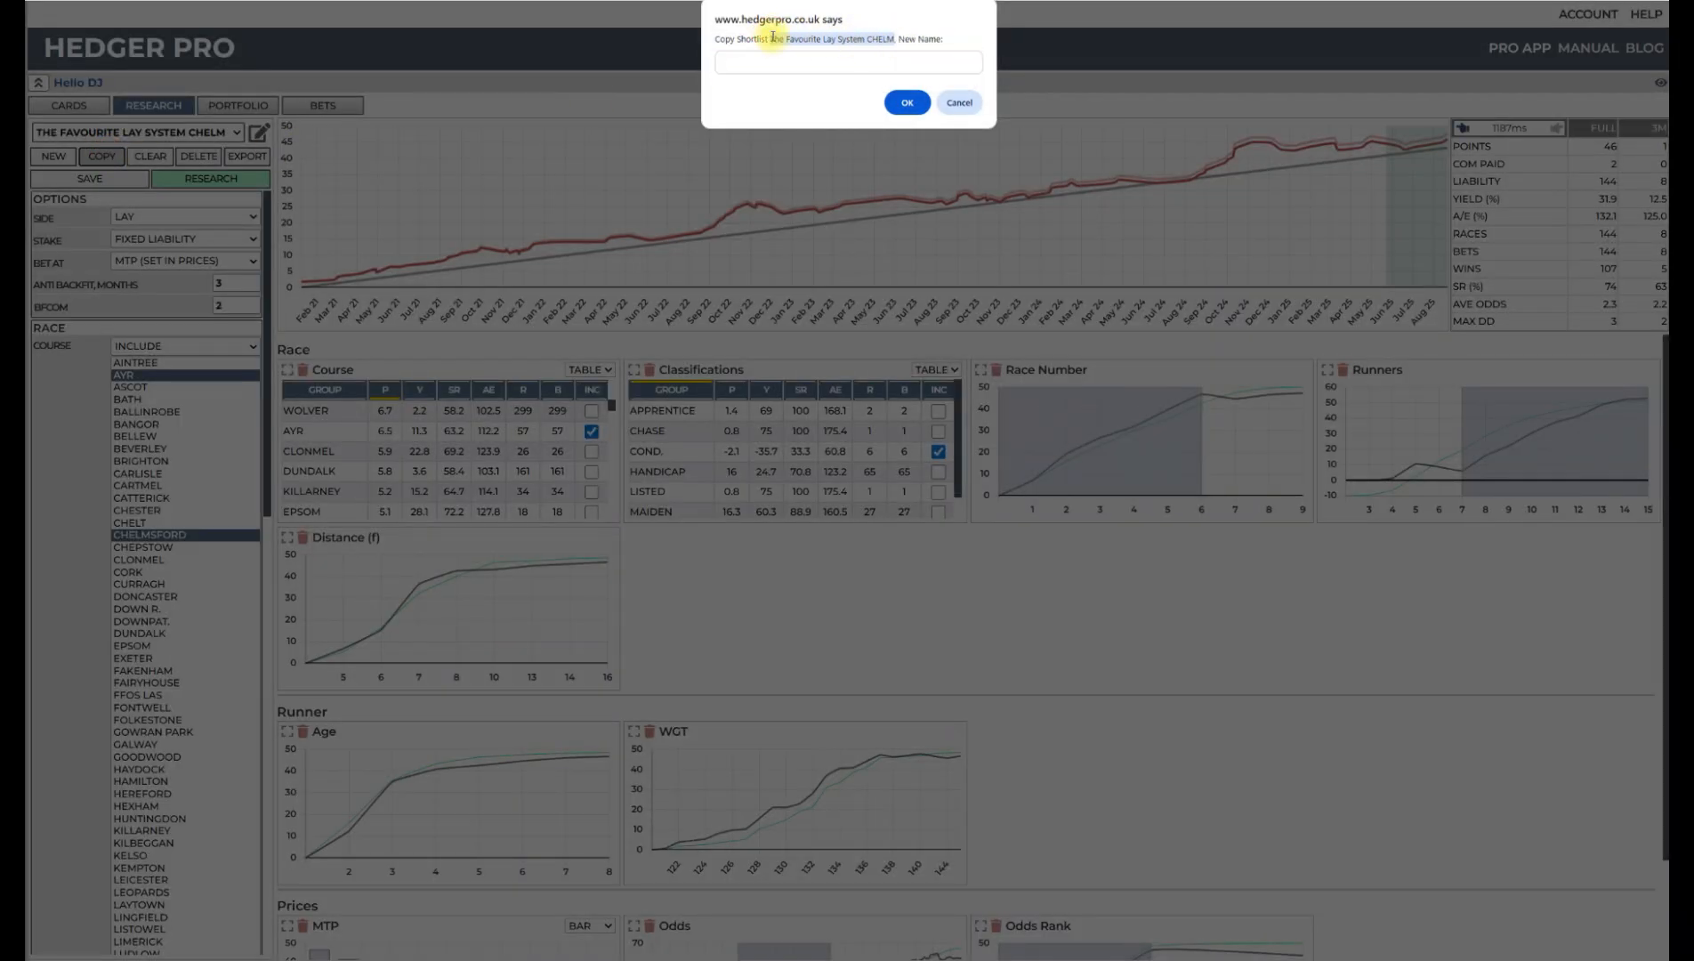
pyautogui.rightClick(767, 64)
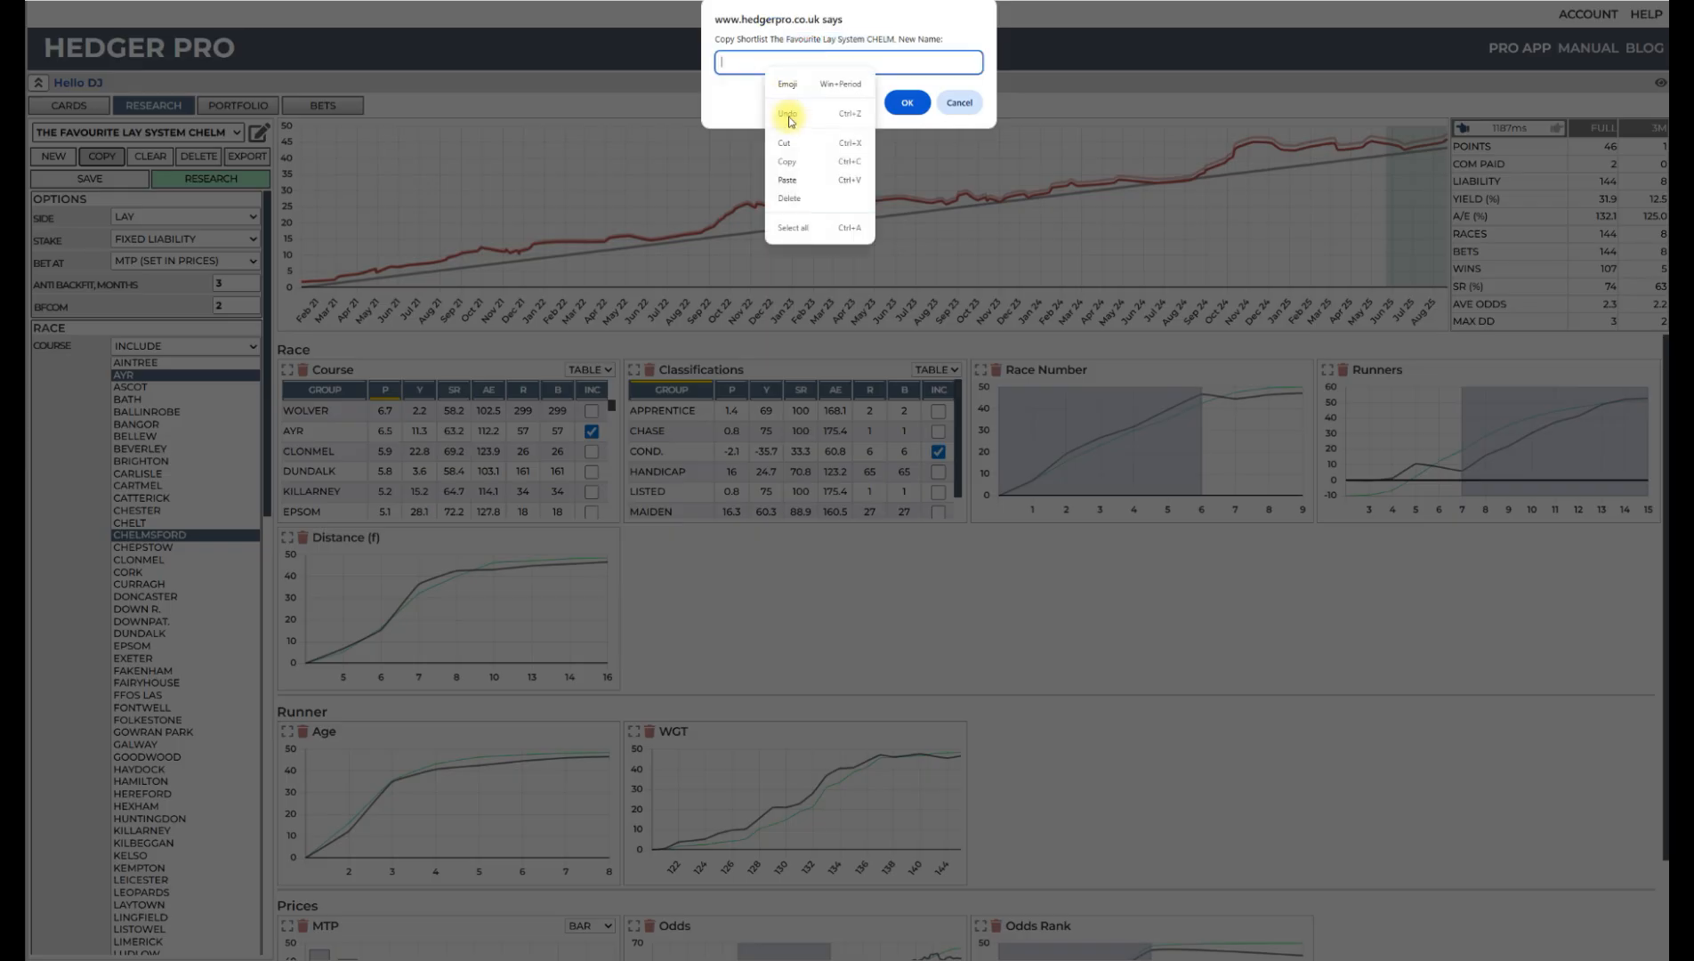
pyautogui.click(789, 181)
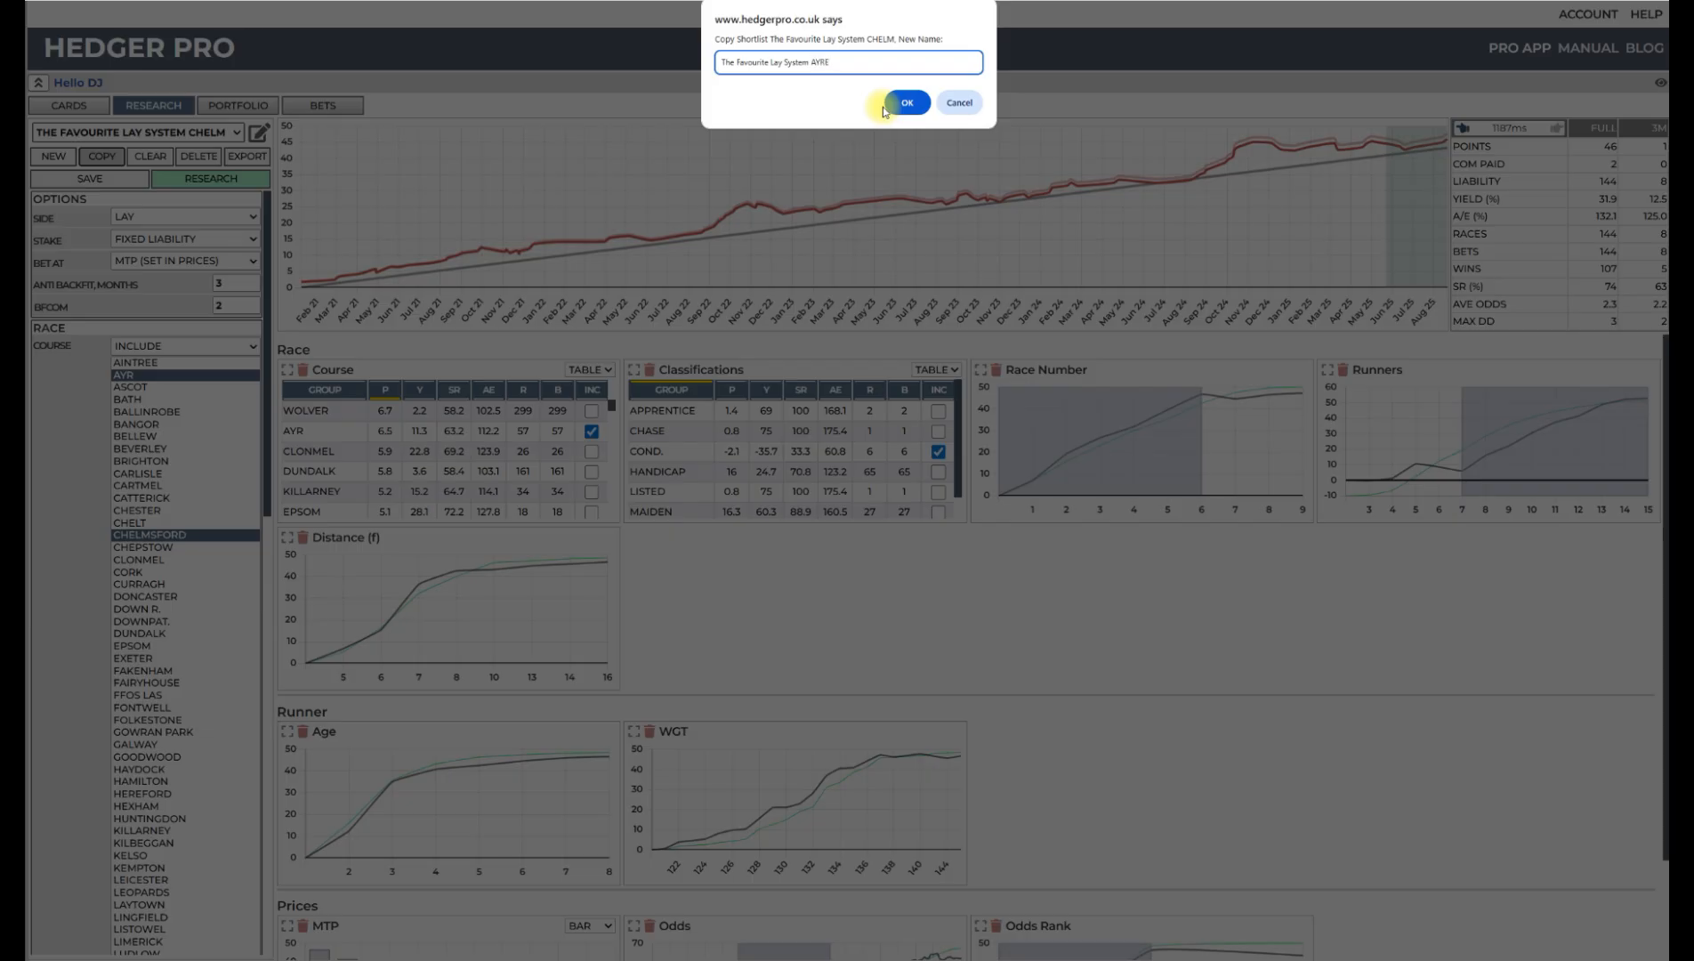
pyautogui.click(887, 106)
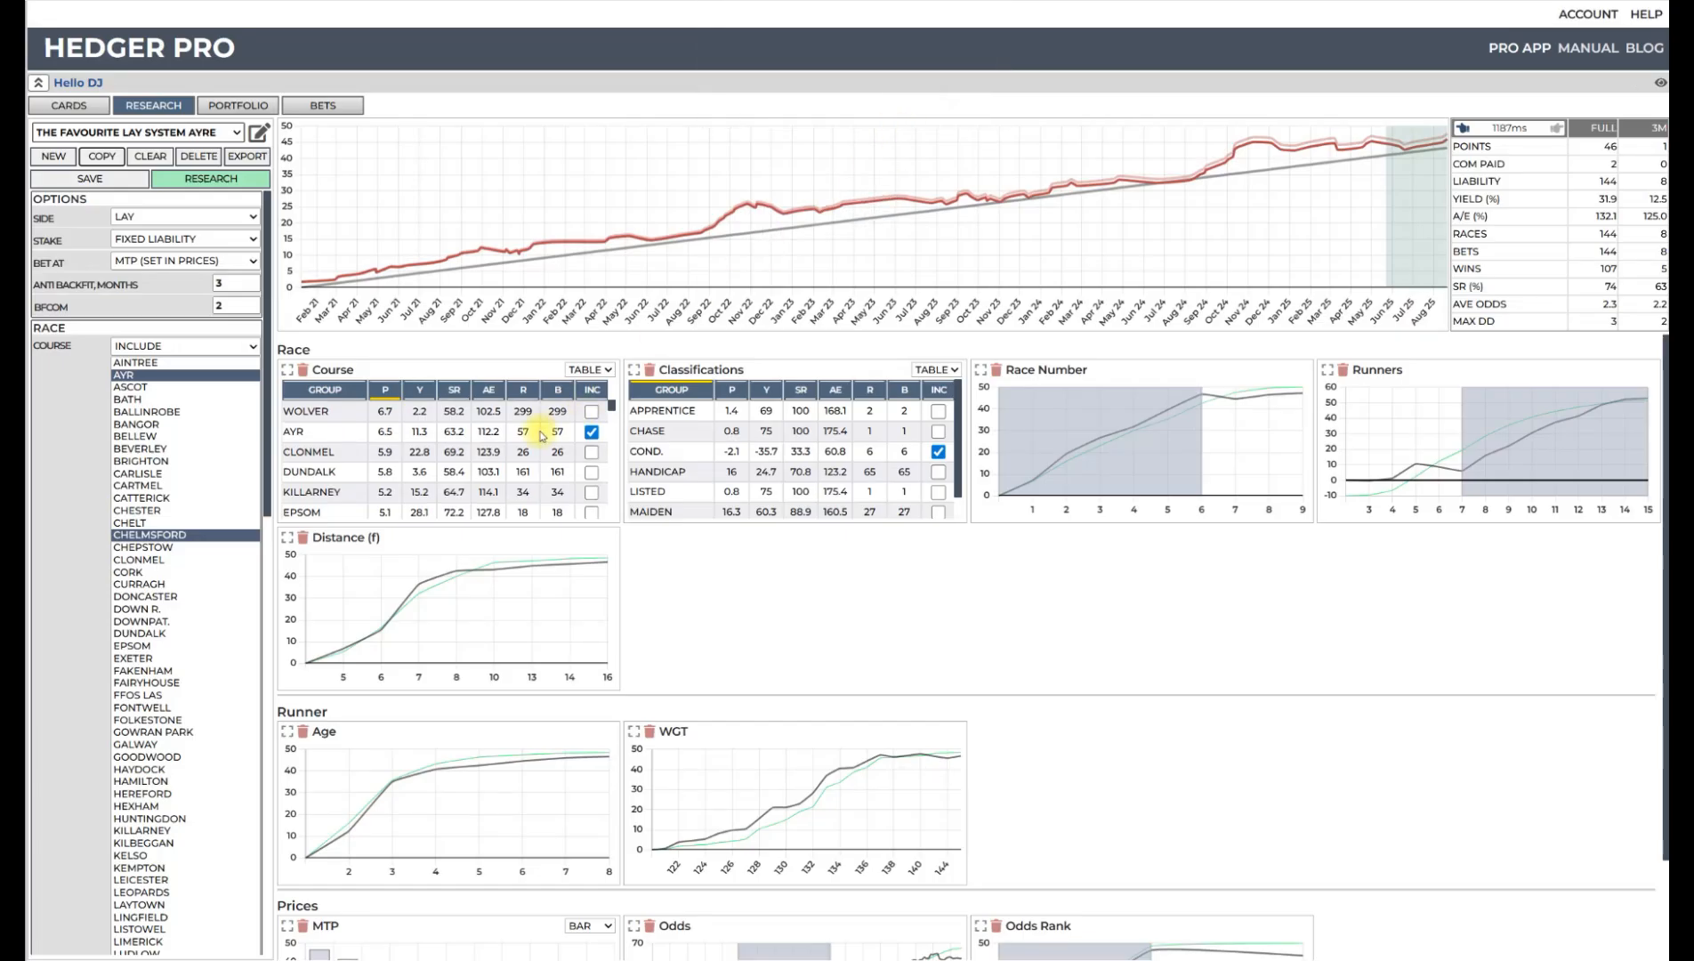
# - Remove Chelmsford from the AYRE system's included courses, rerun the research, and save the system
pyautogui.scroll(-5, 541, 434)
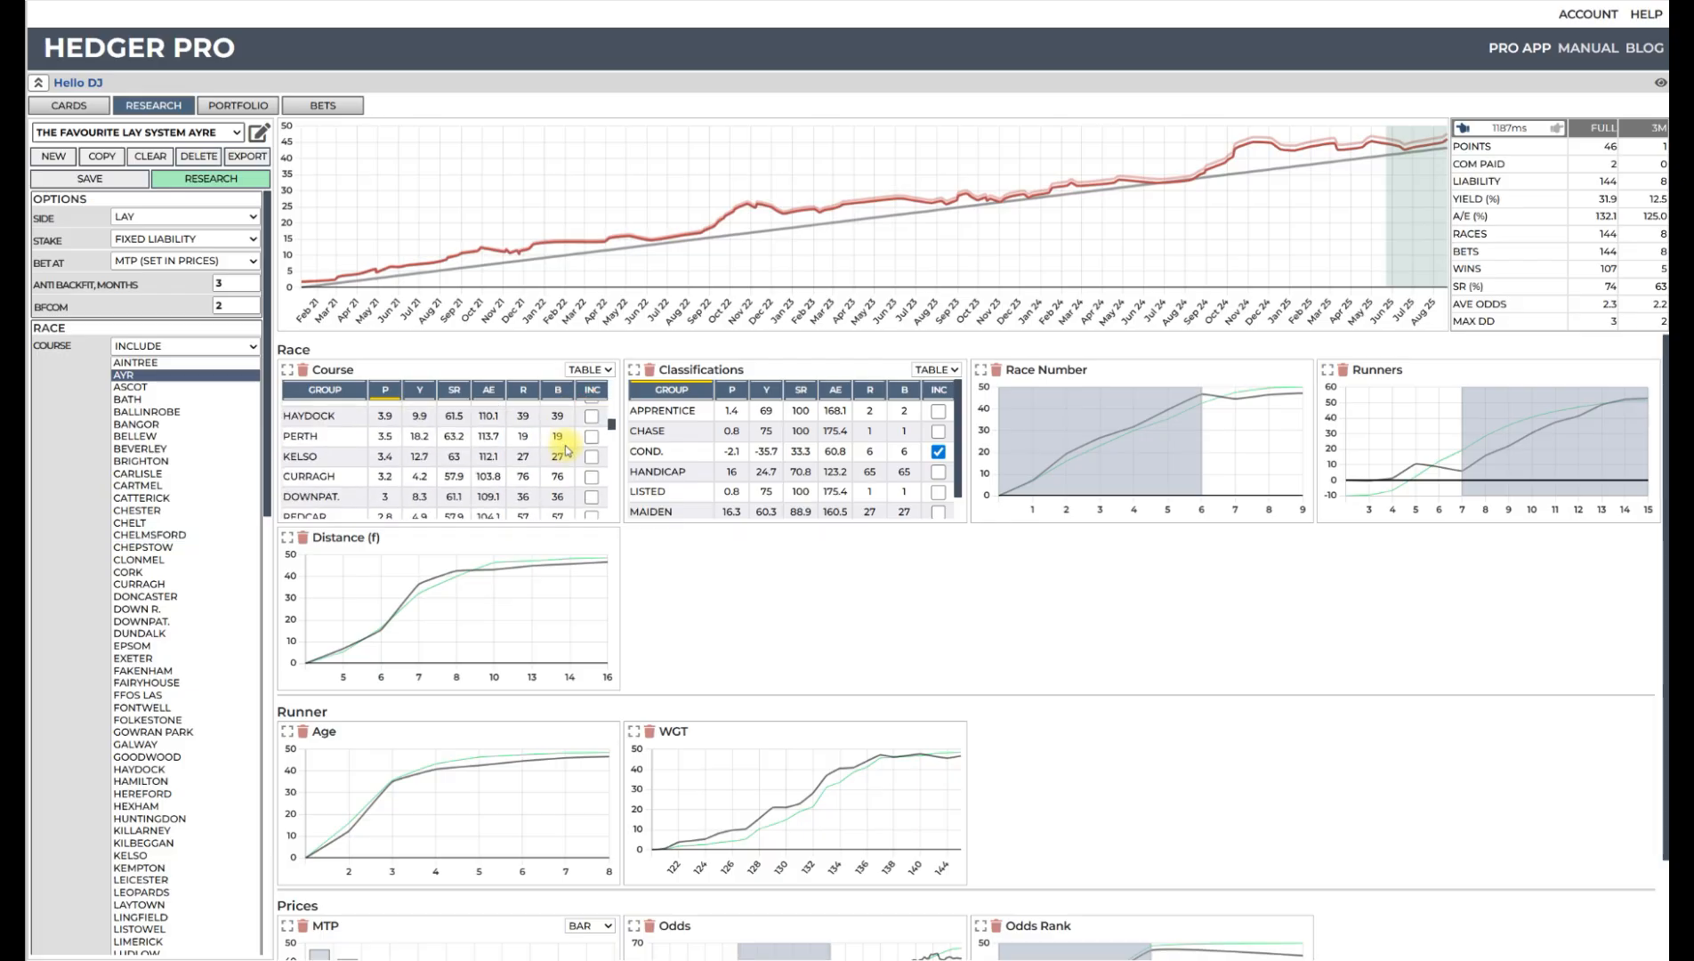
pyautogui.scroll(8, 565, 450)
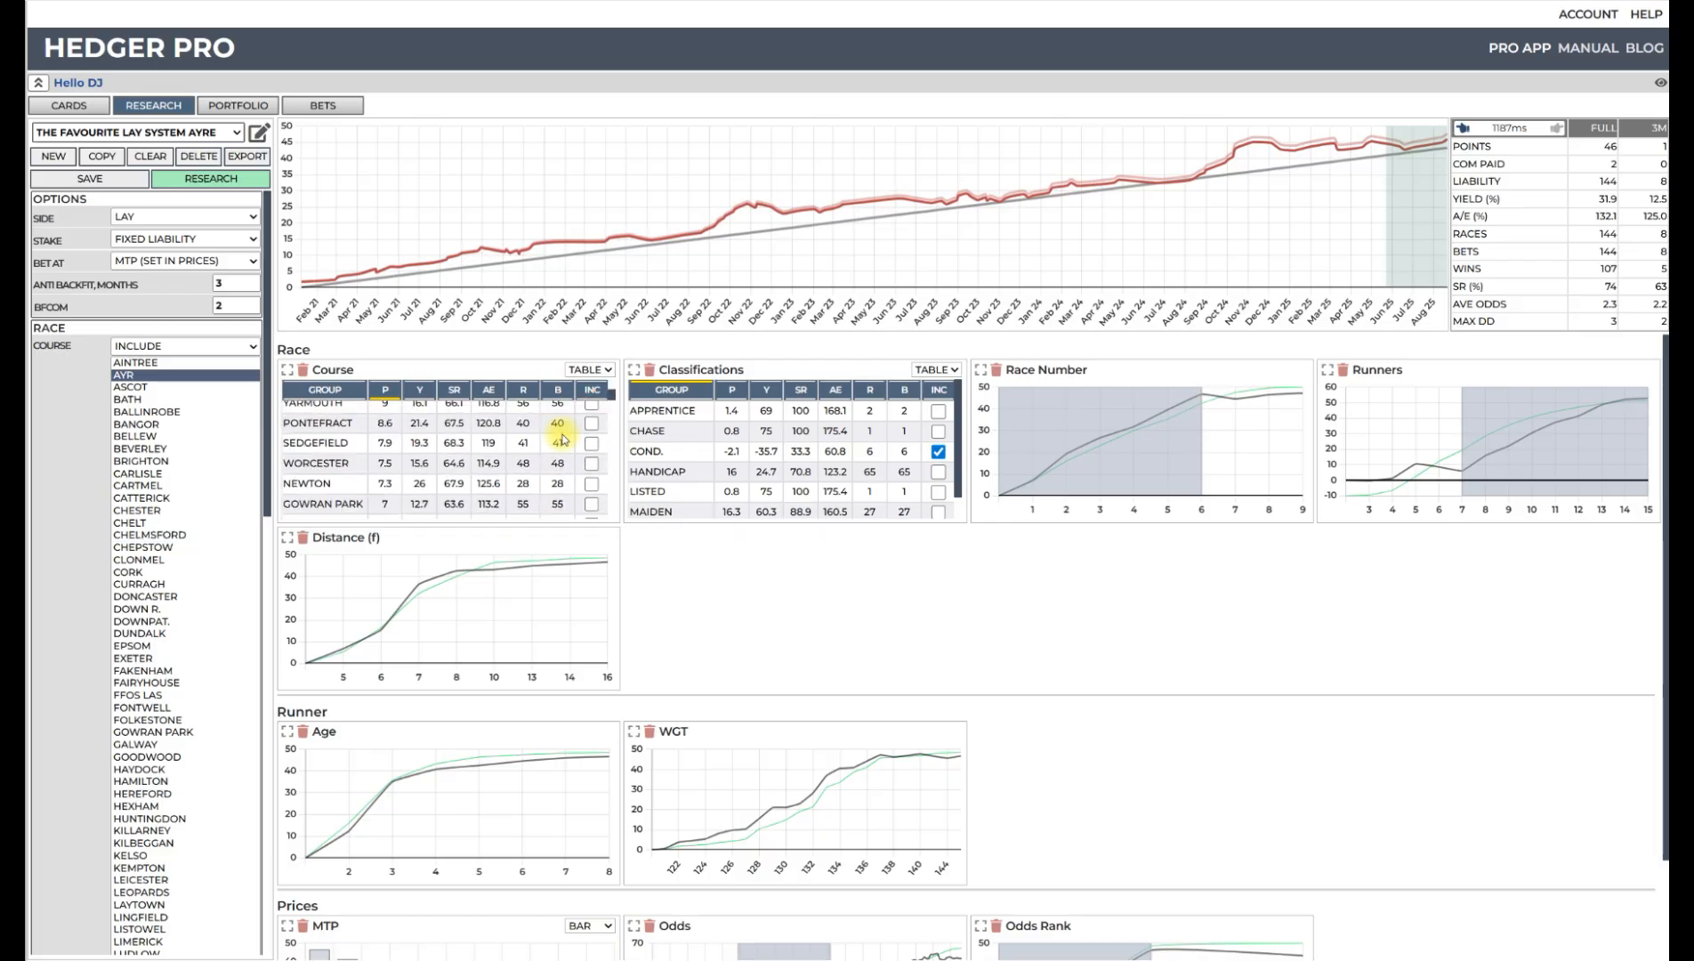
pyautogui.scroll(3, 563, 439)
pyautogui.click(215, 178)
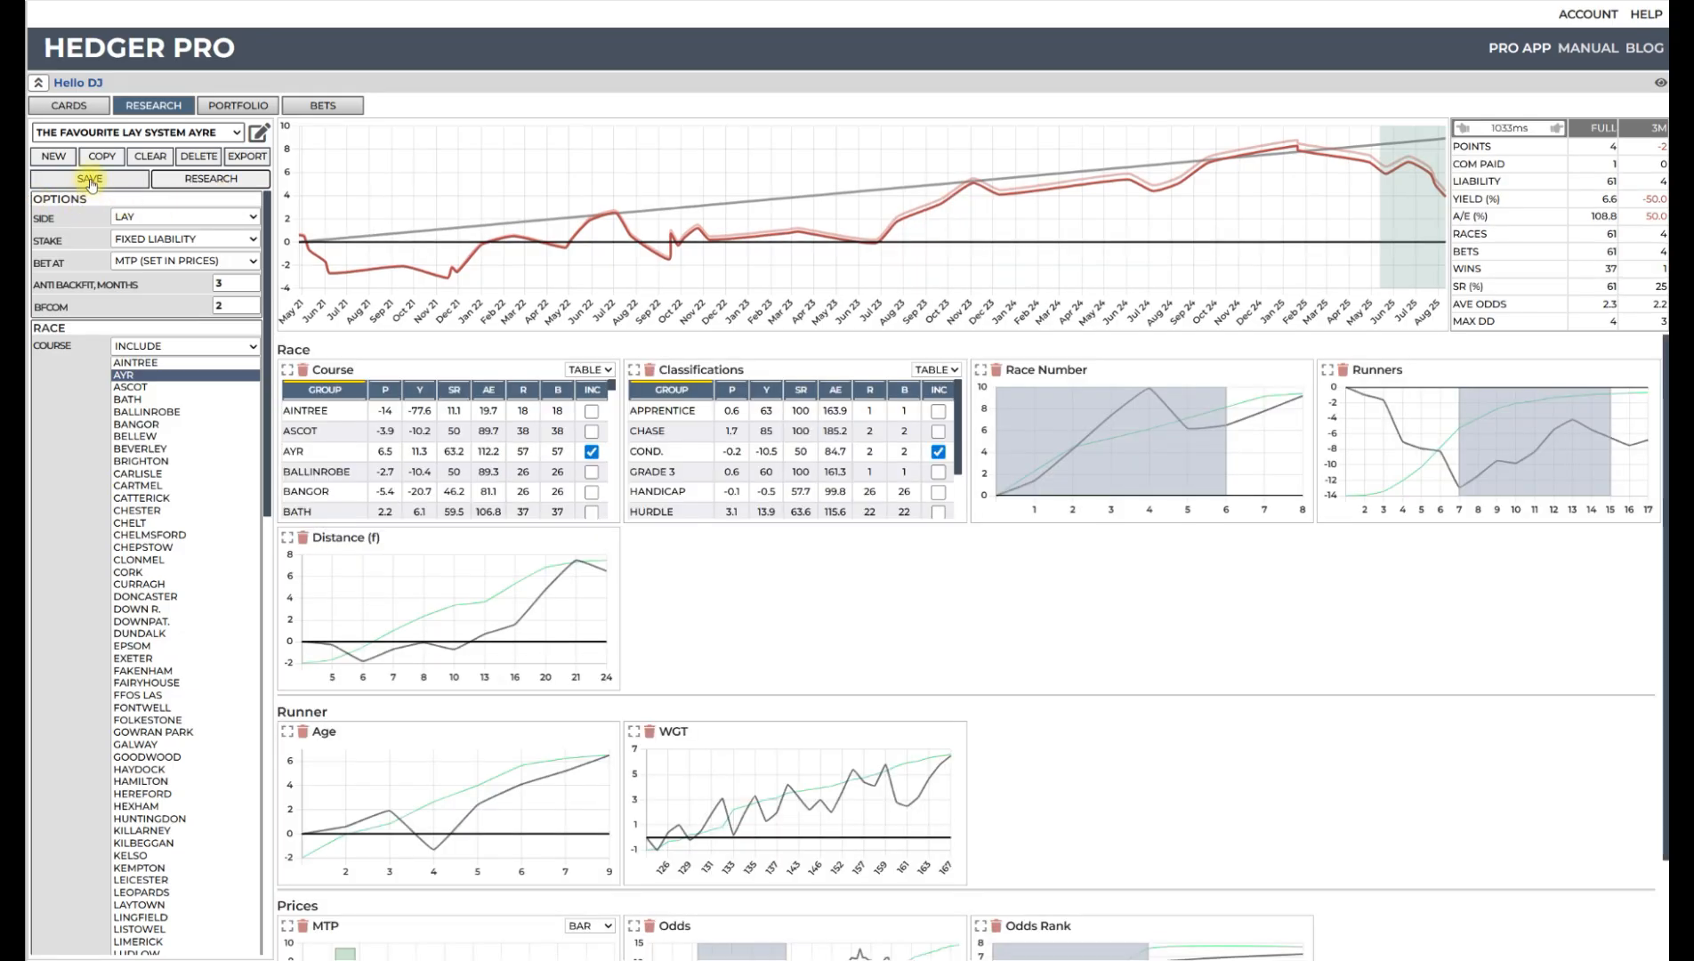
# - Clear the Conditional exclusion and the race number filter, set the Runners range to 10–17, and rerun the research
pyautogui.scroll(-7, 182, 505)
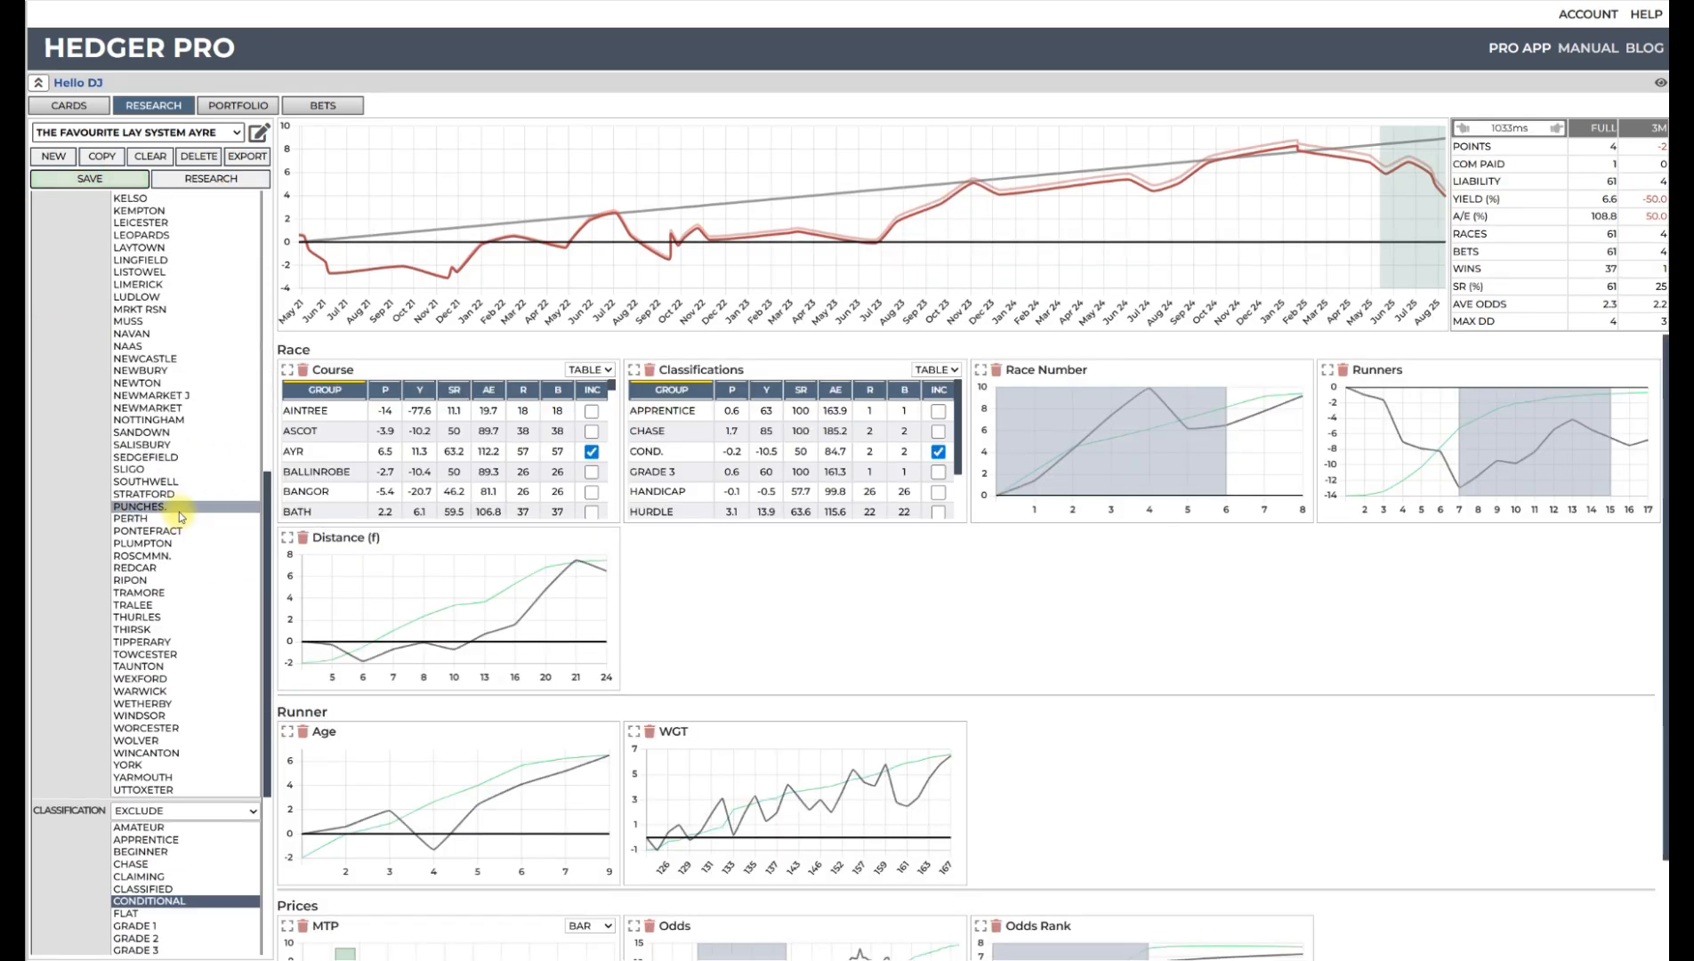
pyautogui.scroll(10, 184, 508)
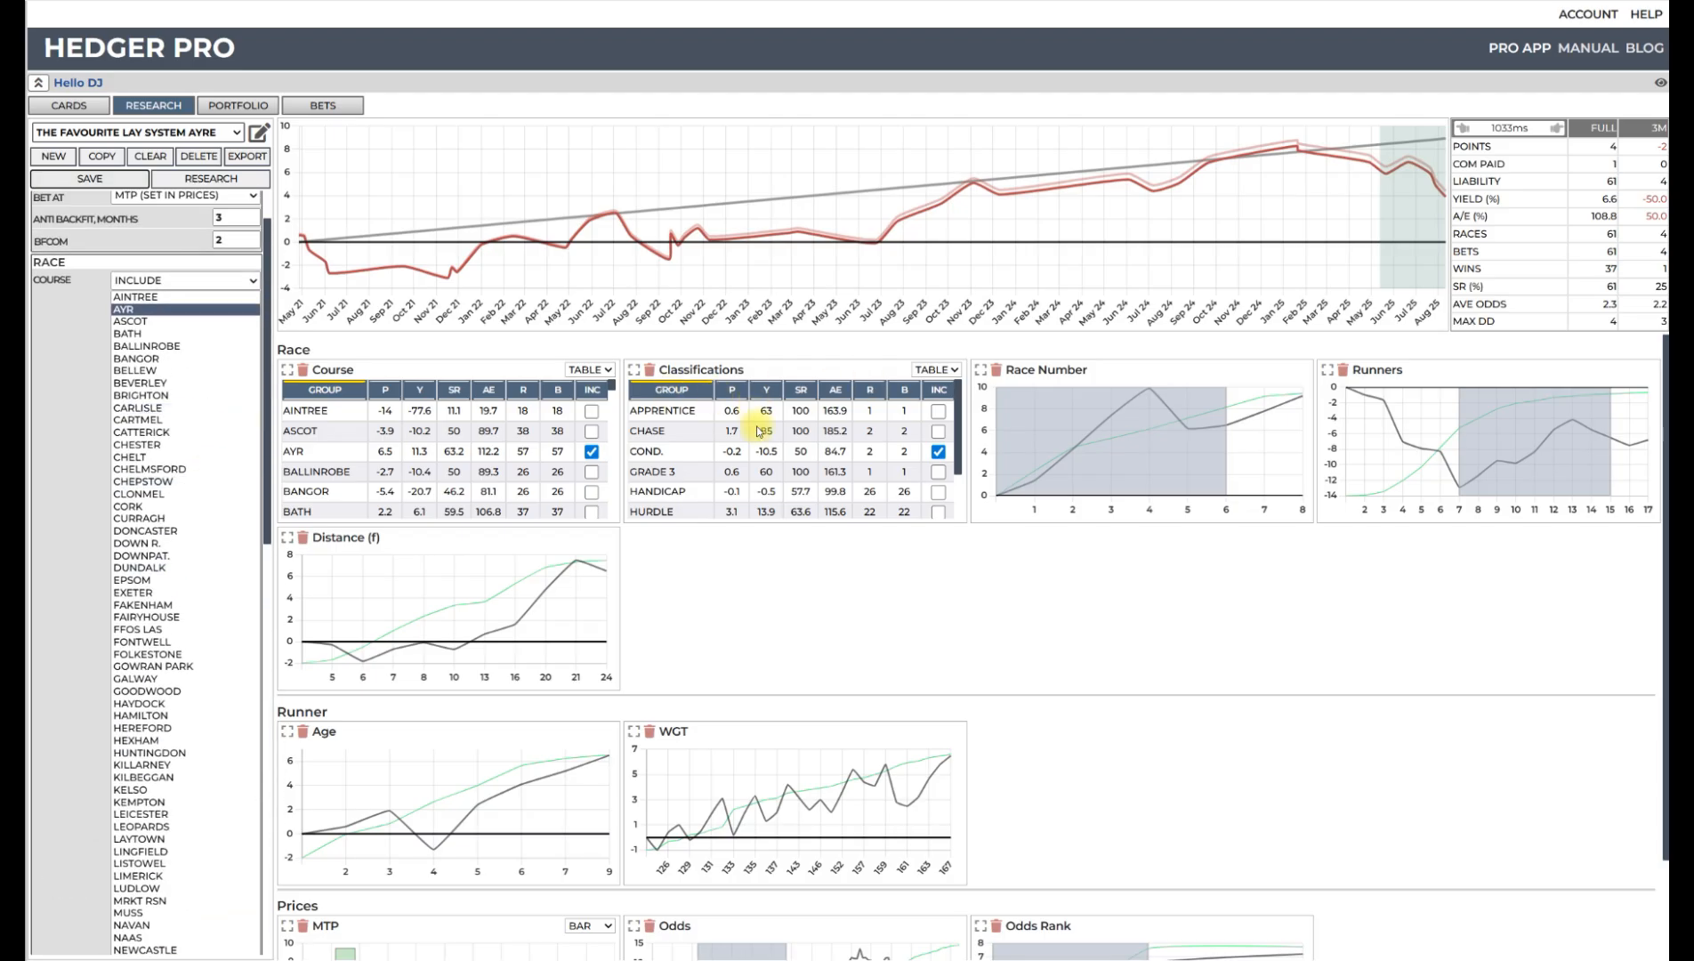
pyautogui.click(937, 451)
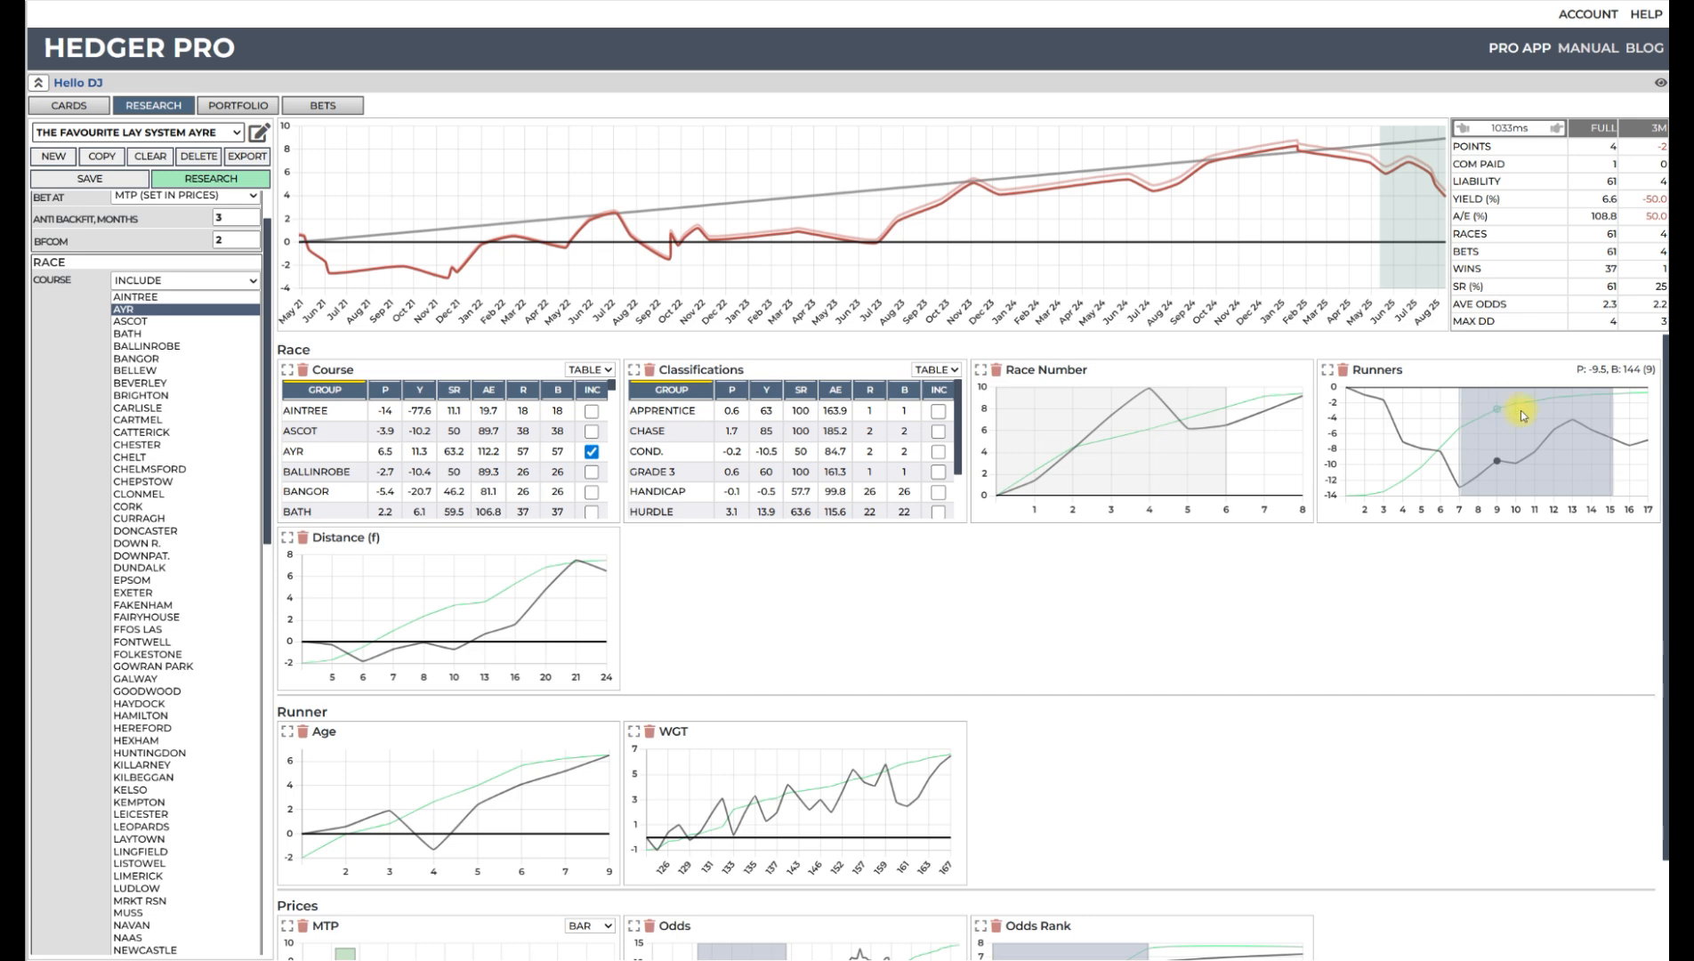
pyautogui.click(1523, 415)
pyautogui.scroll(-3, 151, 681)
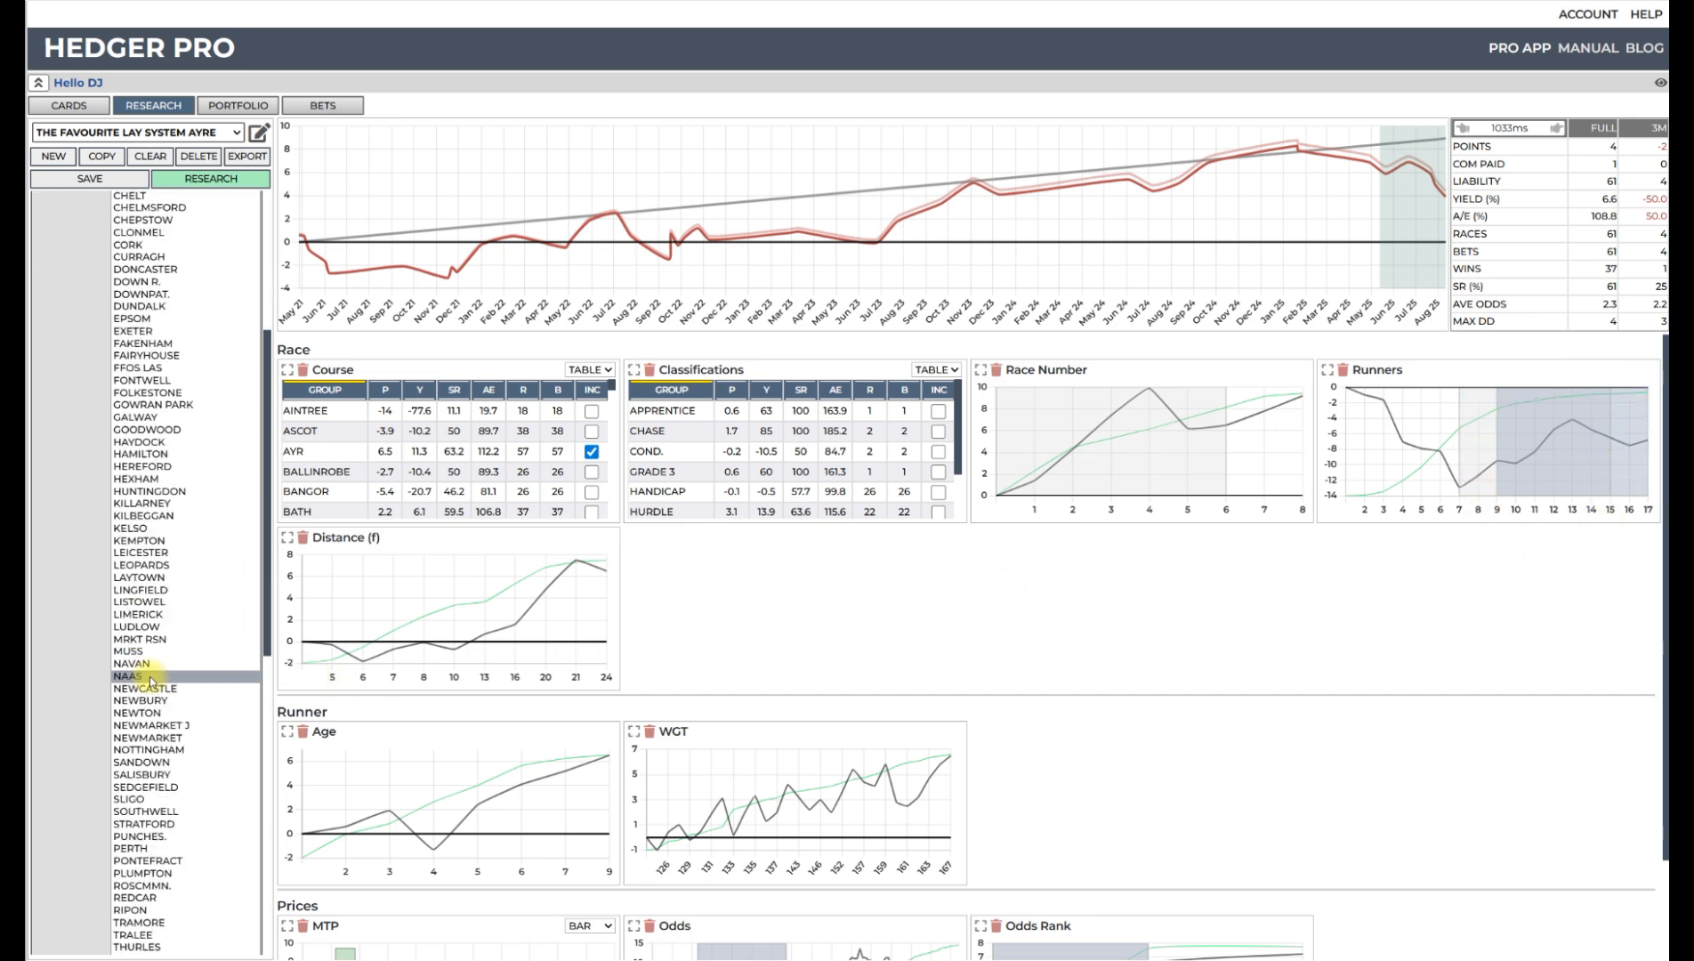
pyautogui.scroll(-8, 151, 681)
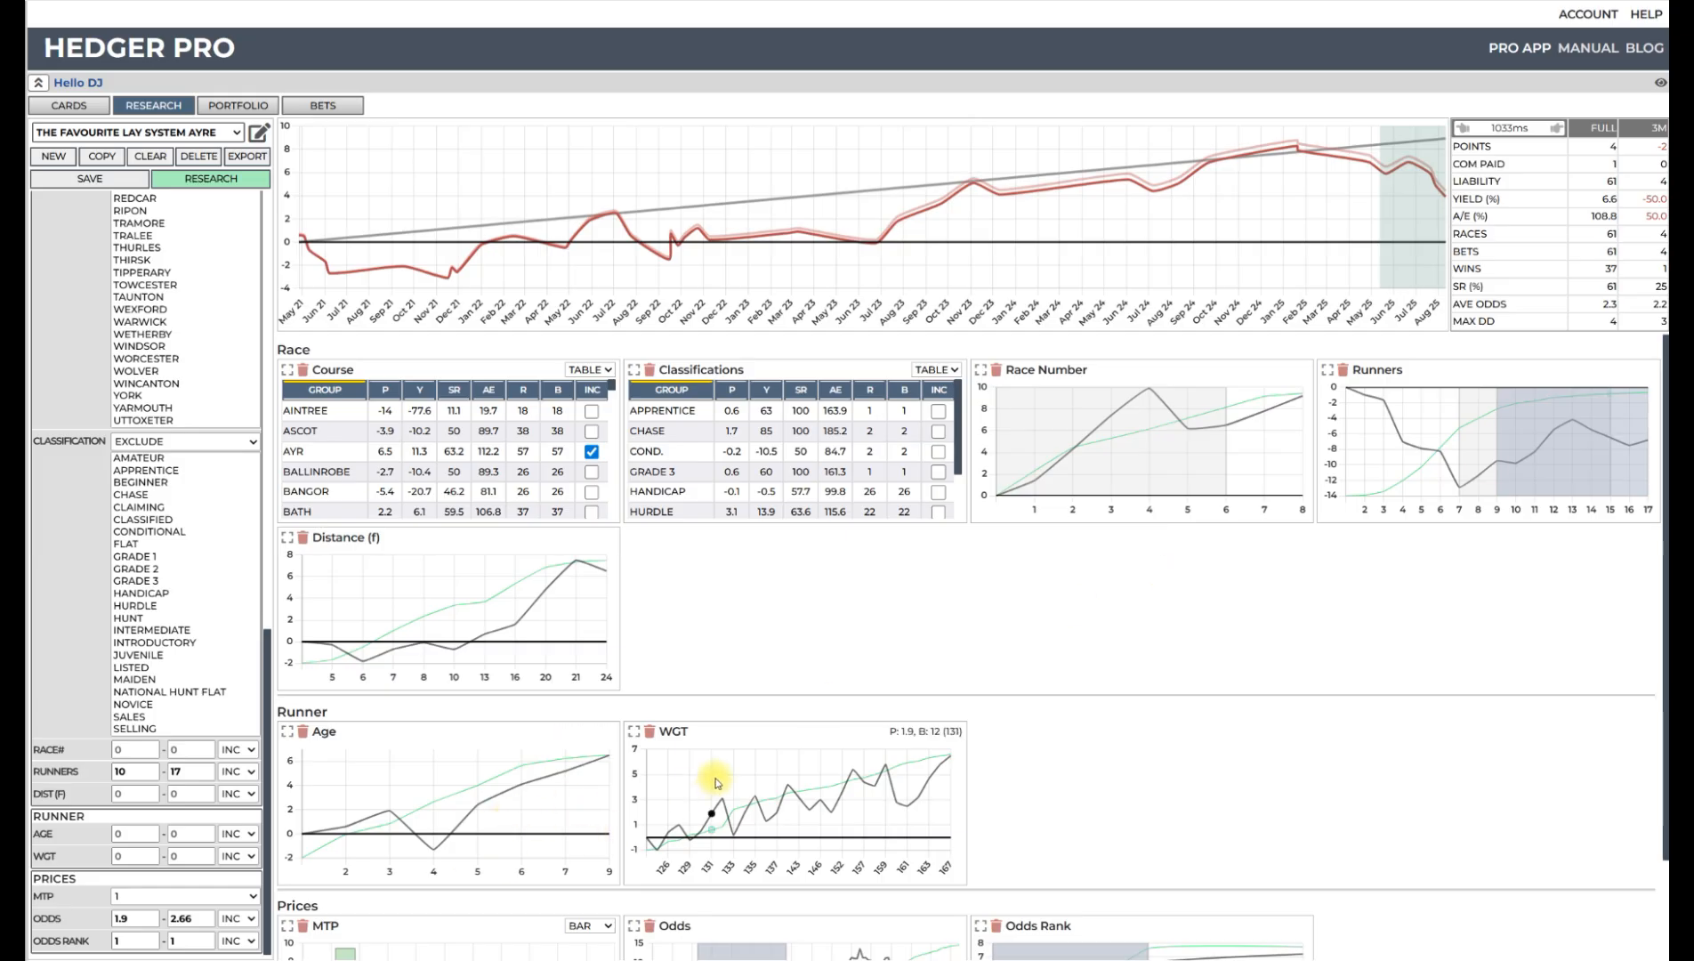
pyautogui.scroll(-1, 1241, 707)
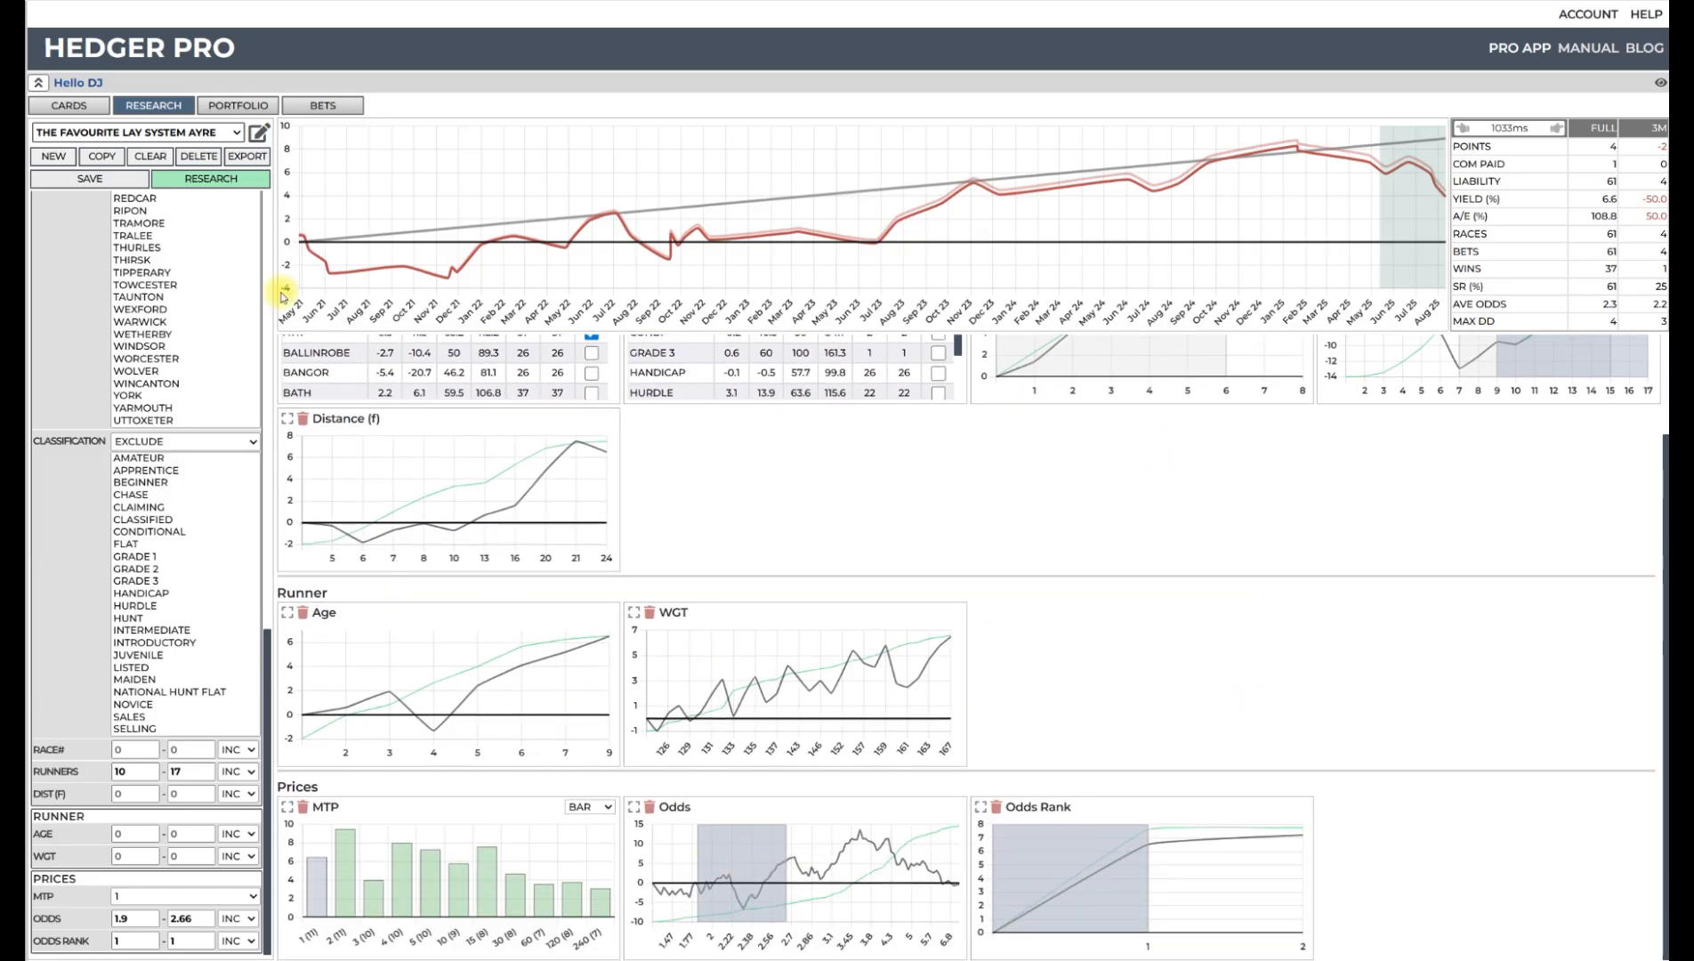
pyautogui.click(213, 178)
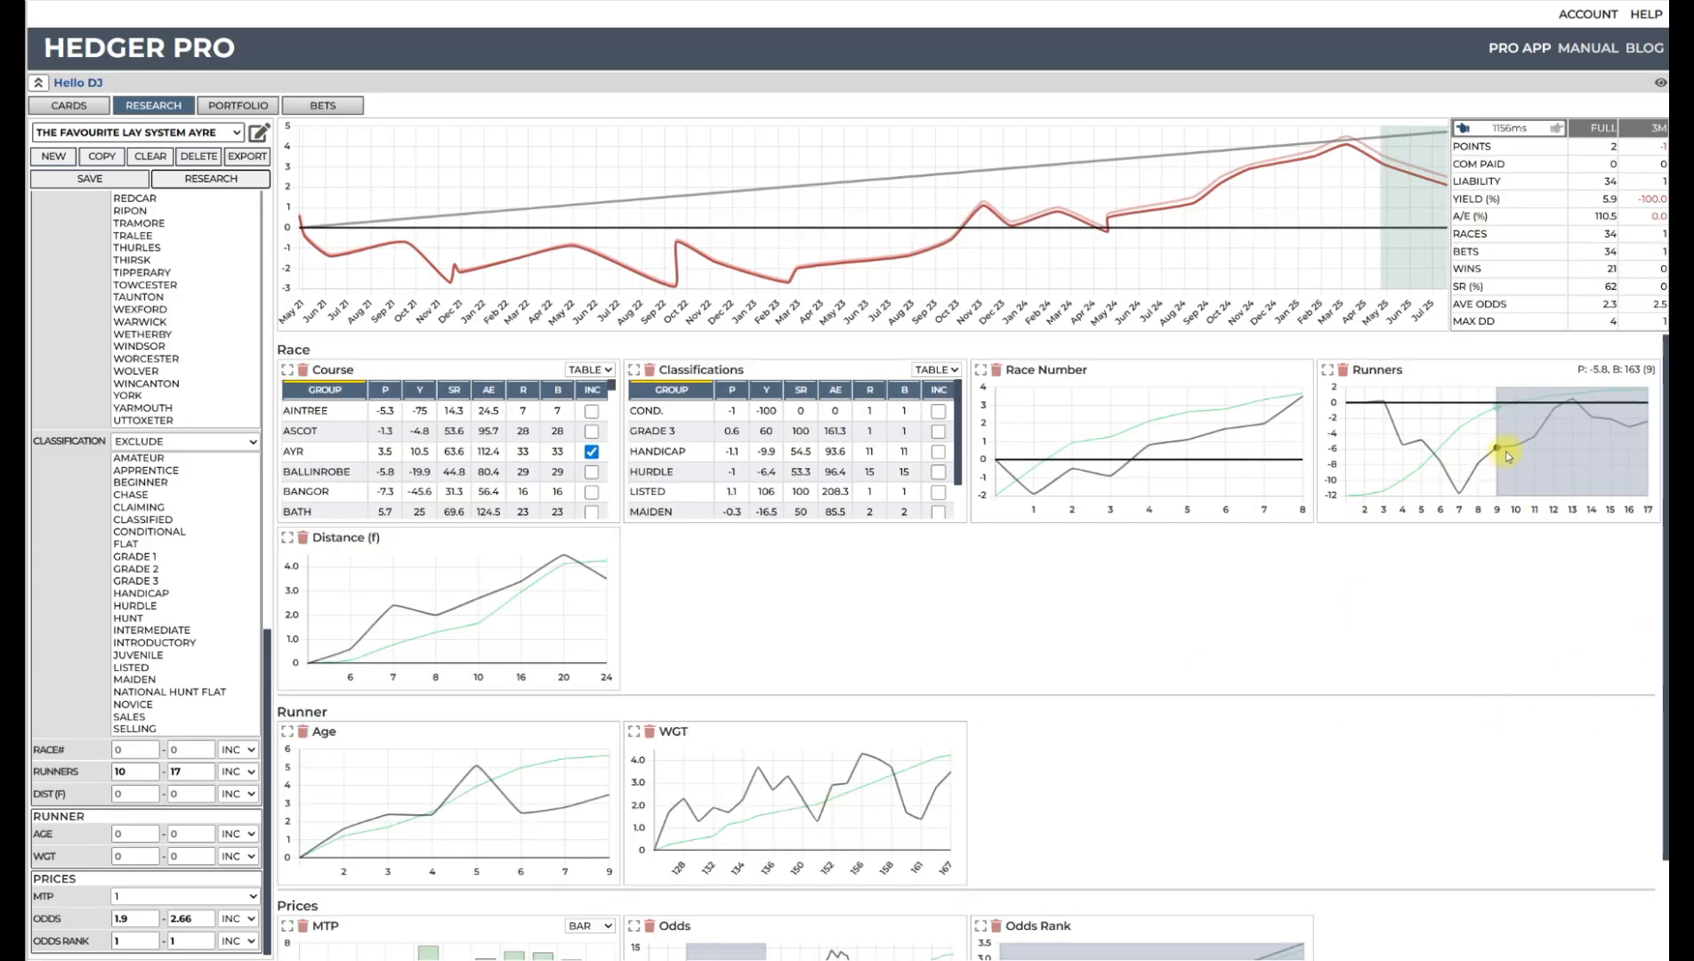
# - Set the Odds range to 2.36–3 on the enlarged Odds chart and rerun the research
pyautogui.scroll(-1, 1104, 665)
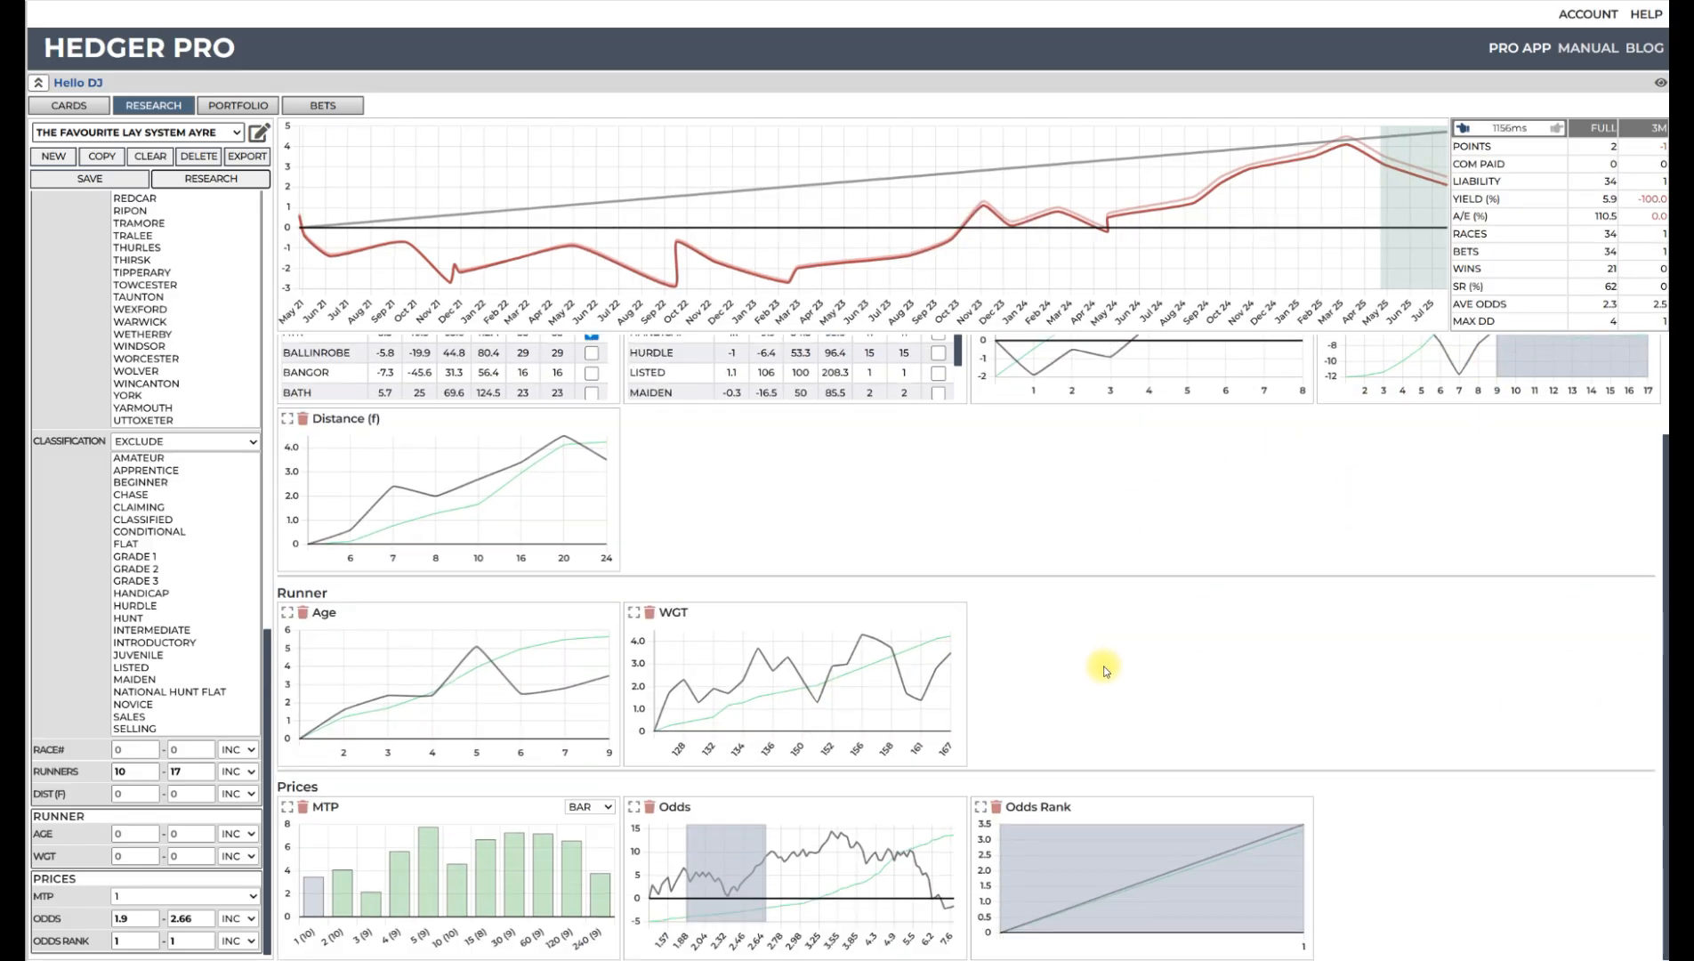
pyautogui.click(633, 807)
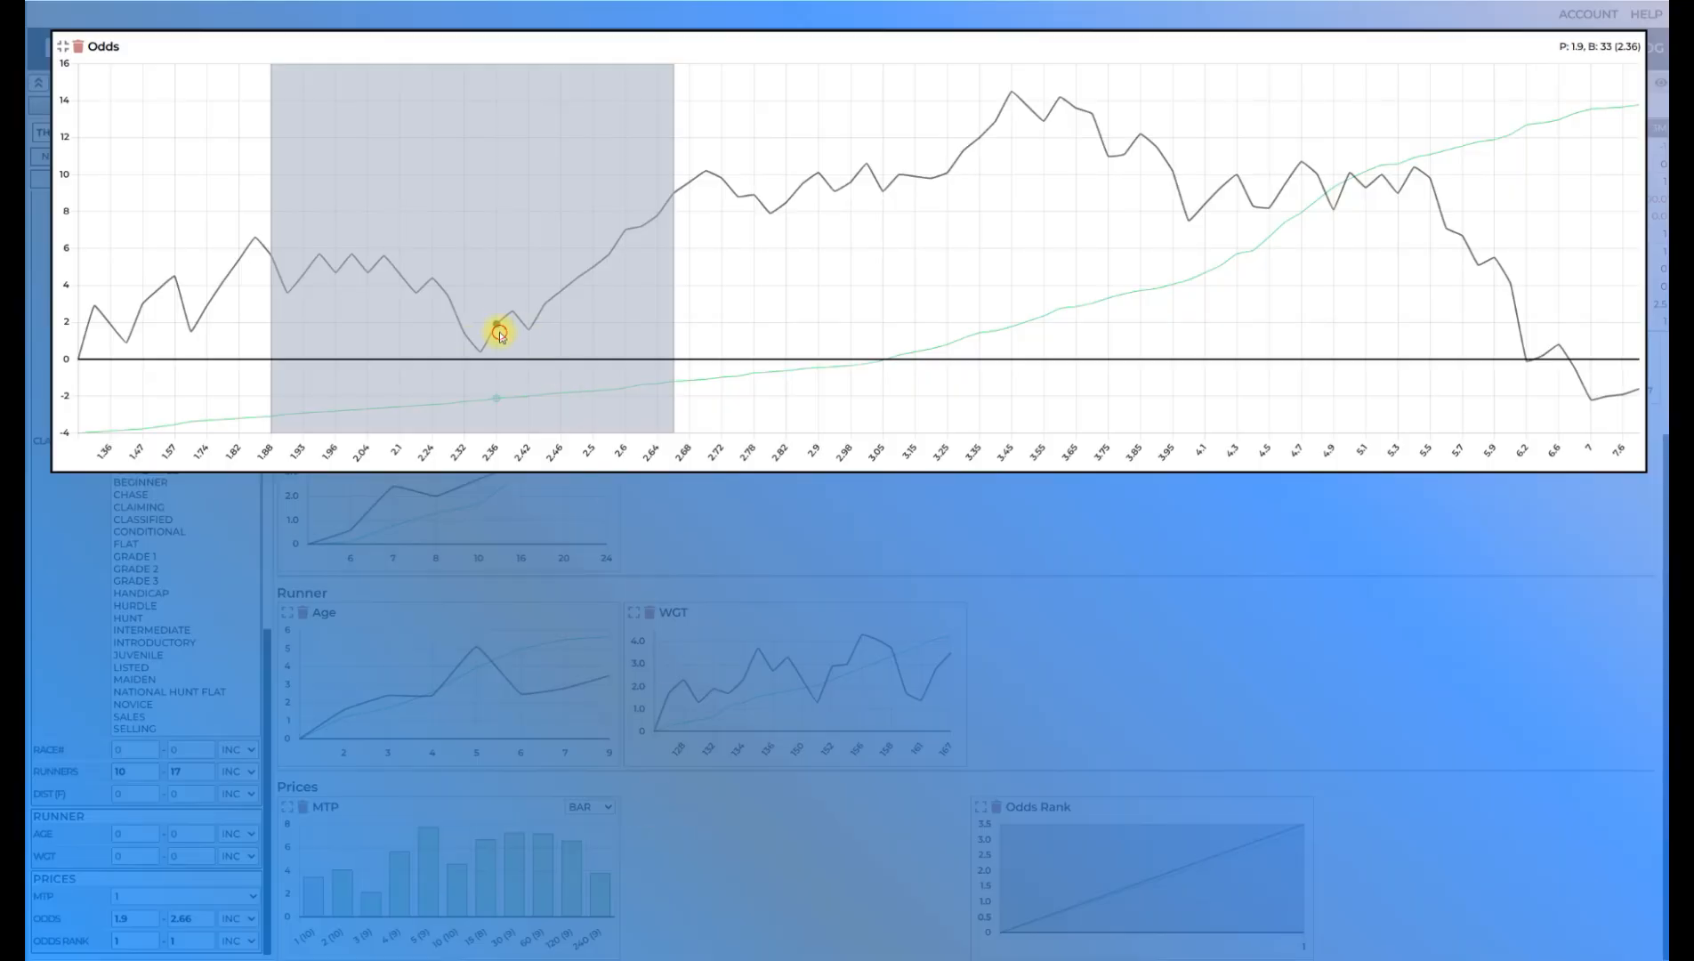
pyautogui.moveTo(500, 335); pyautogui.dragTo(711, 326)
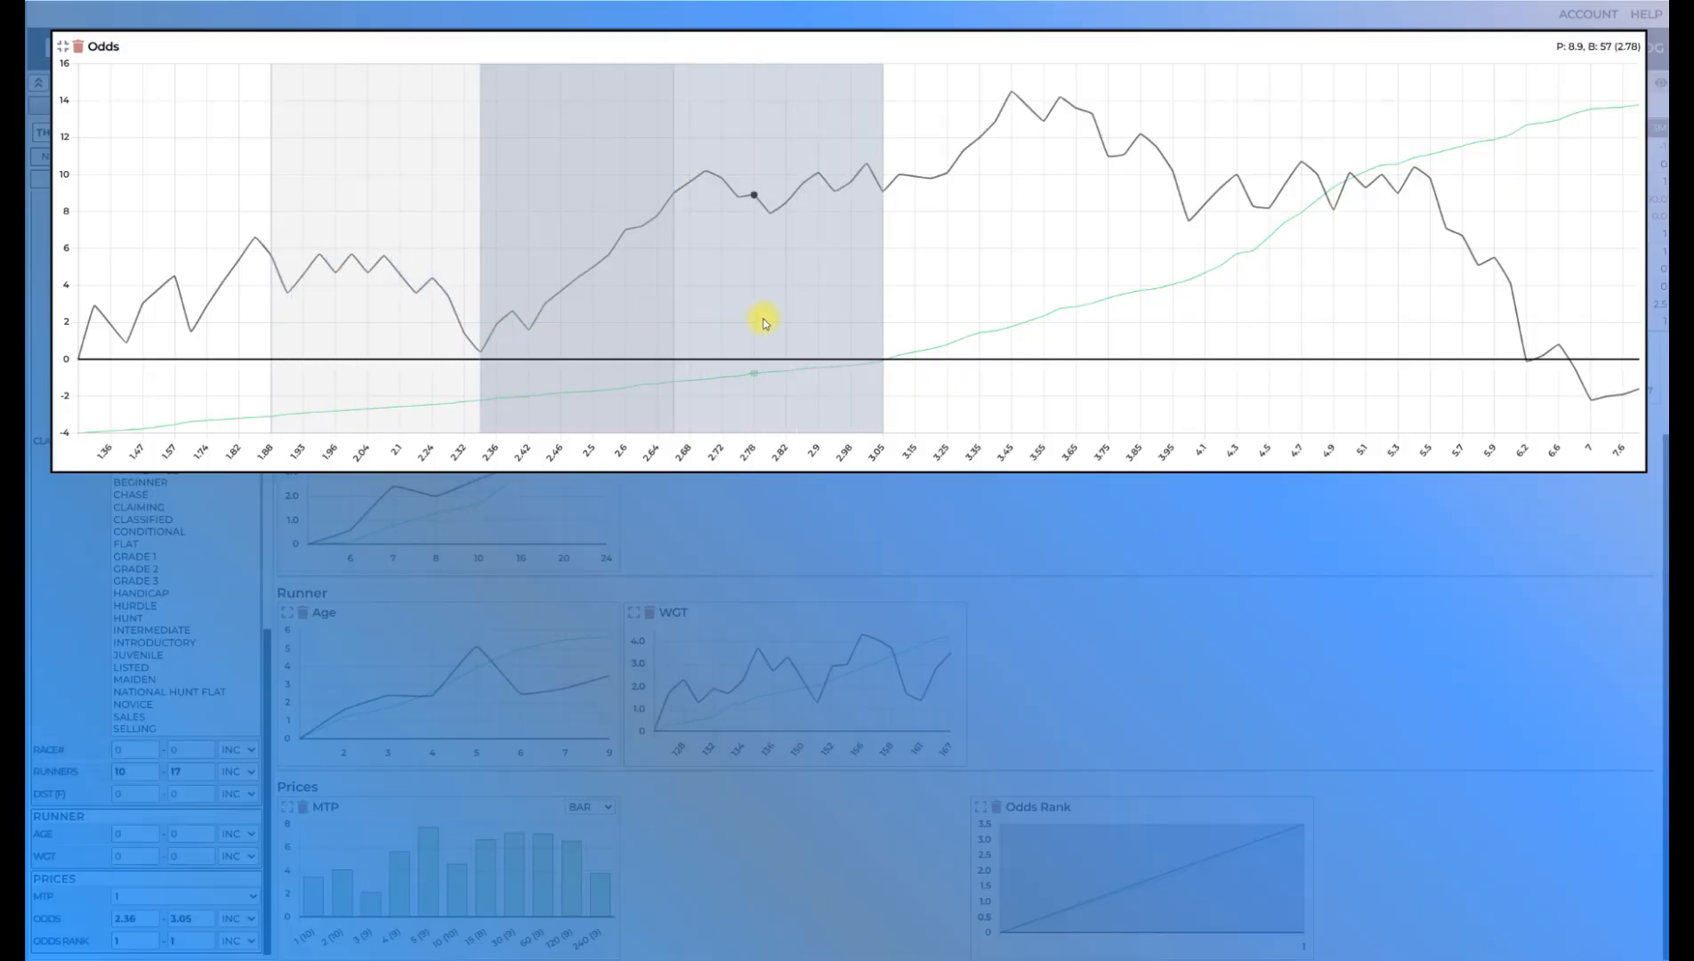
pyautogui.moveTo(884, 331); pyautogui.dragTo(866, 329)
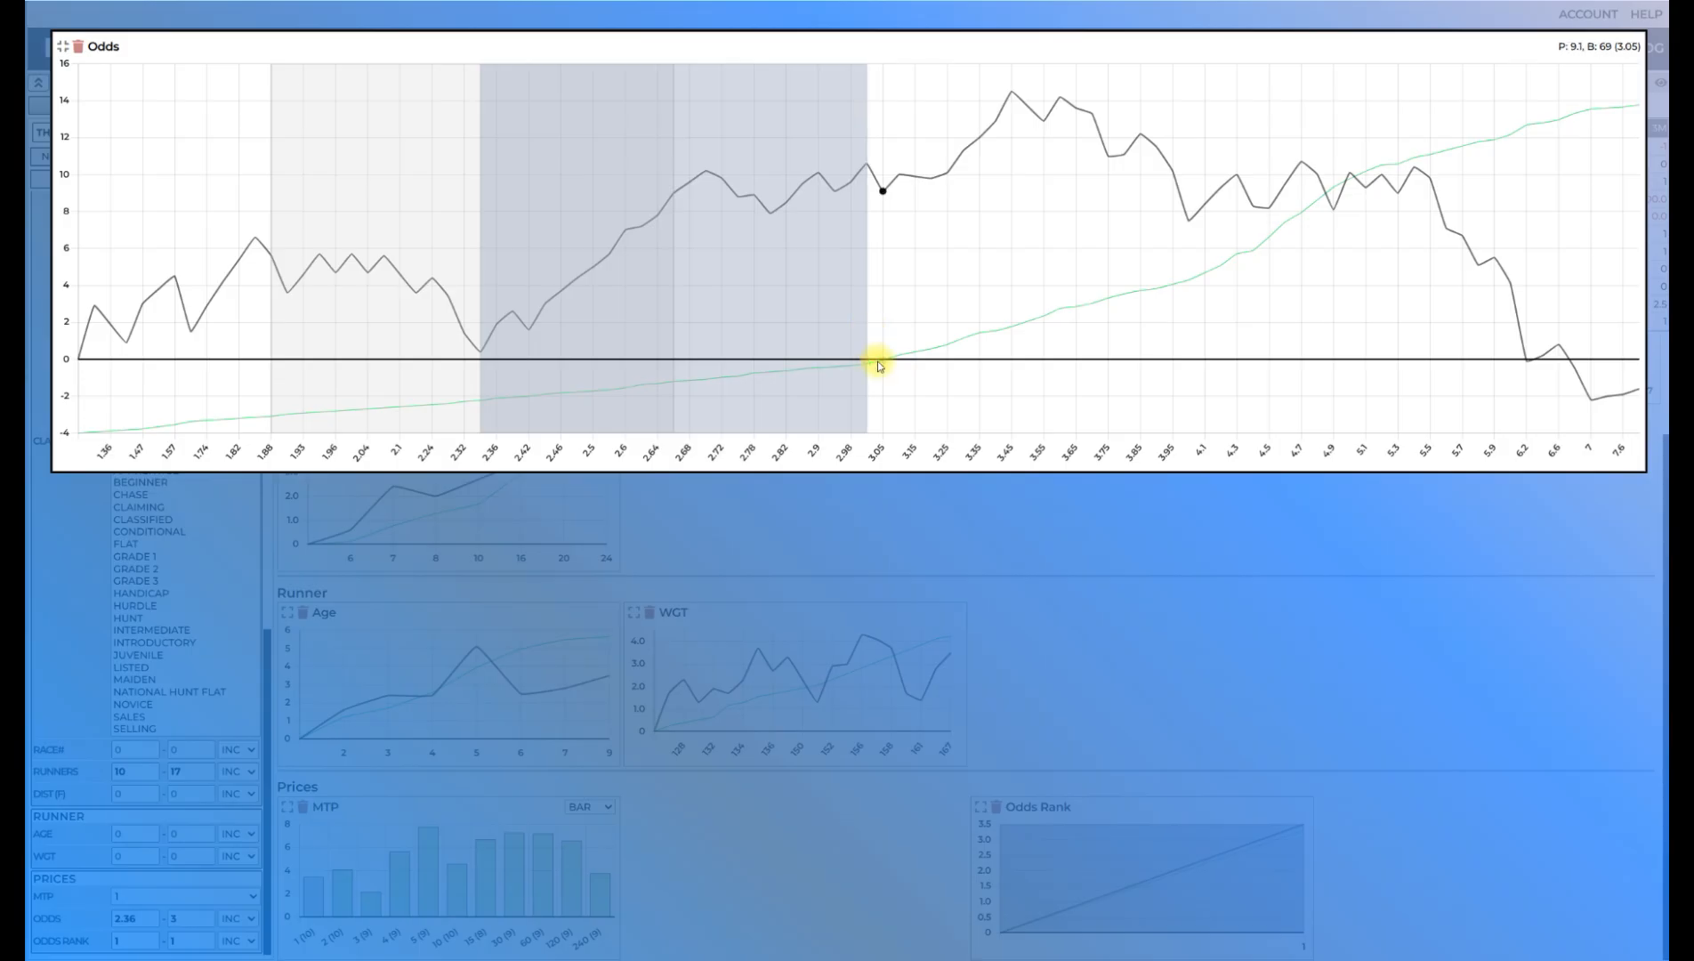
pyautogui.click(62, 49)
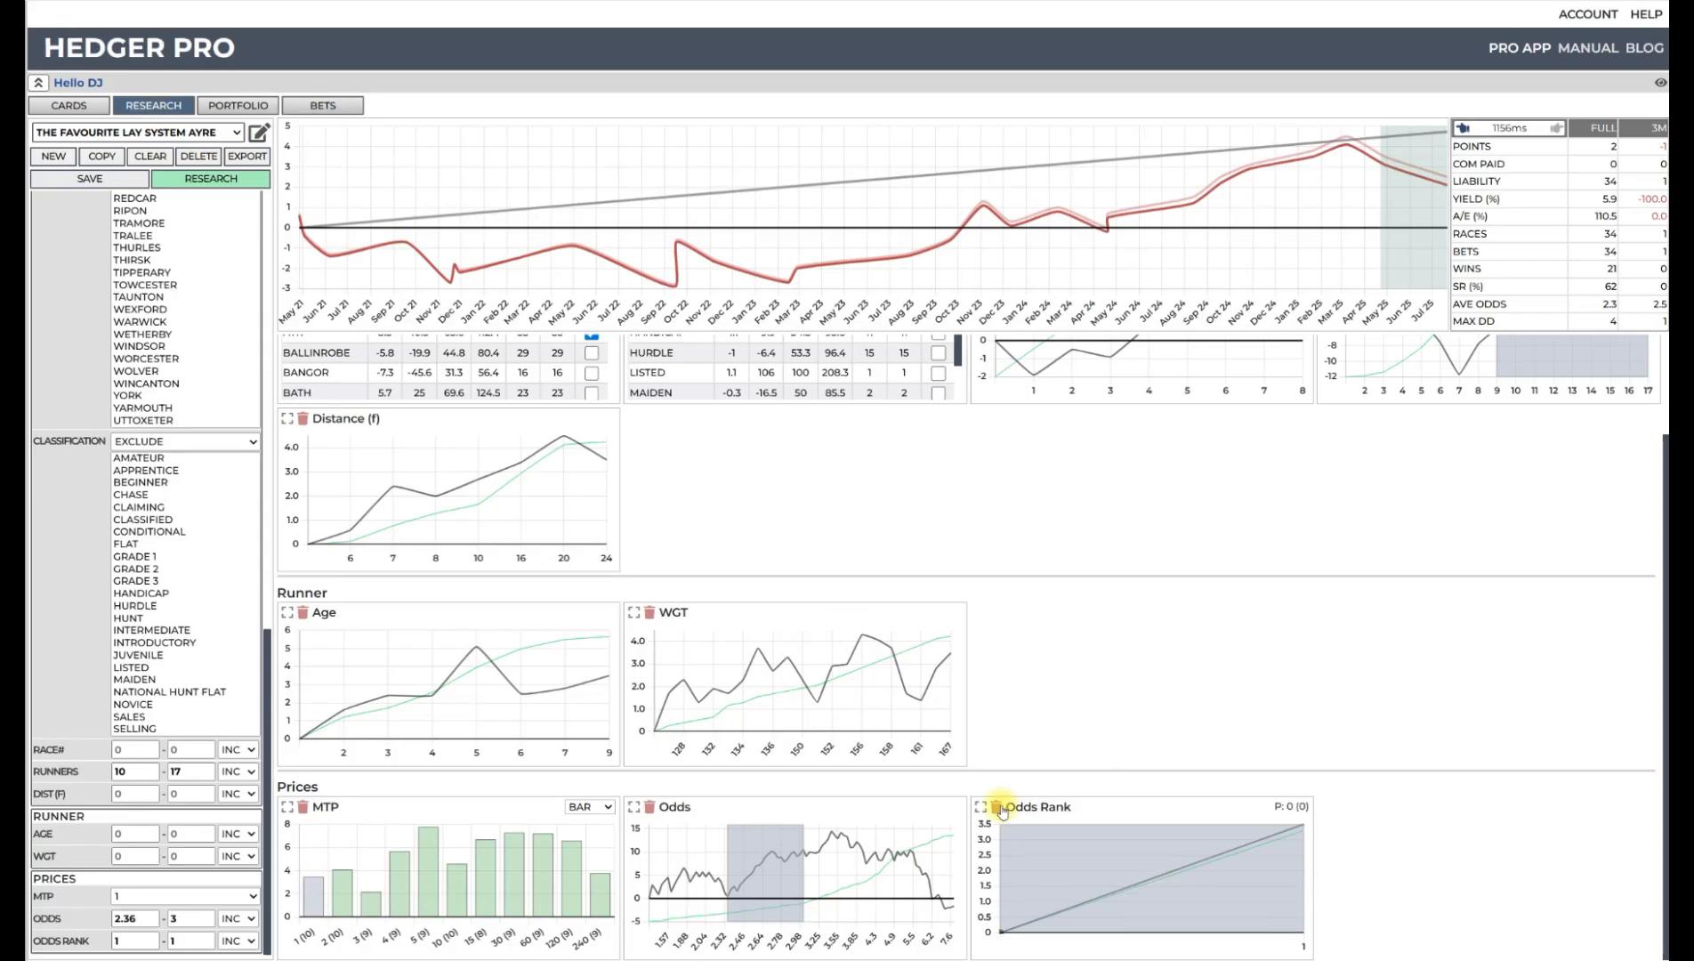
pyautogui.click(212, 177)
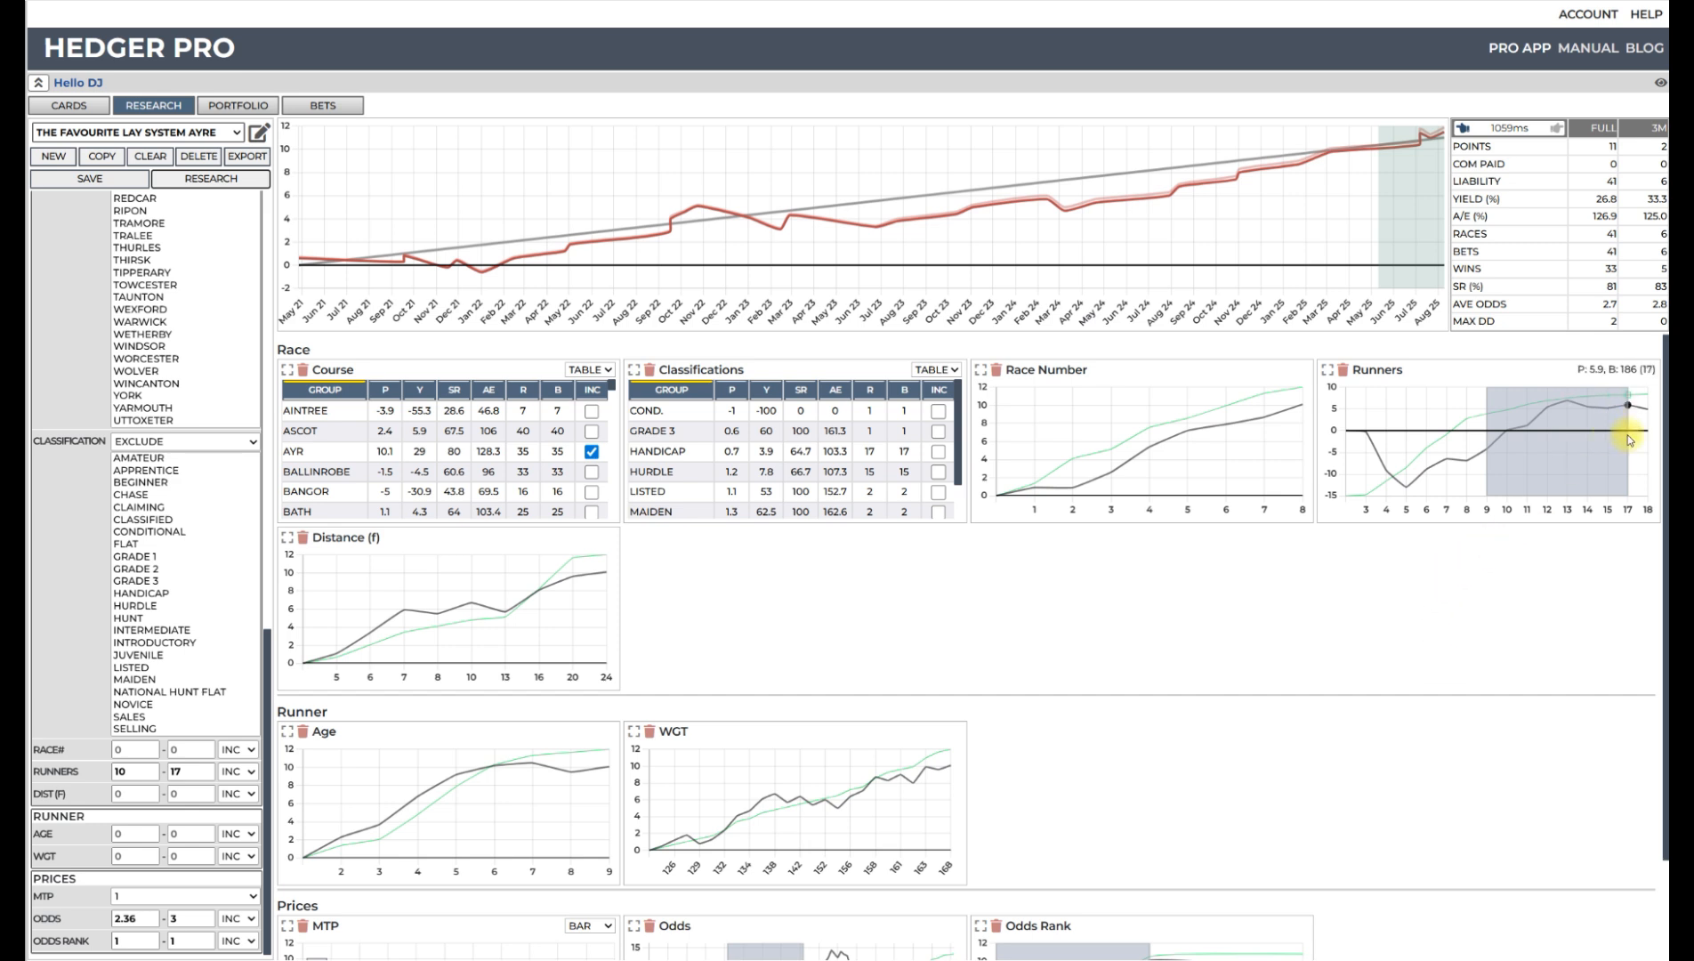
# - Try a Runners range of 10–18 and an Odds range of 2.36–2.7, rerunning the research each time, and revert to the 10–17 version
pyautogui.moveTo(1629, 440); pyautogui.dragTo(1646, 425)
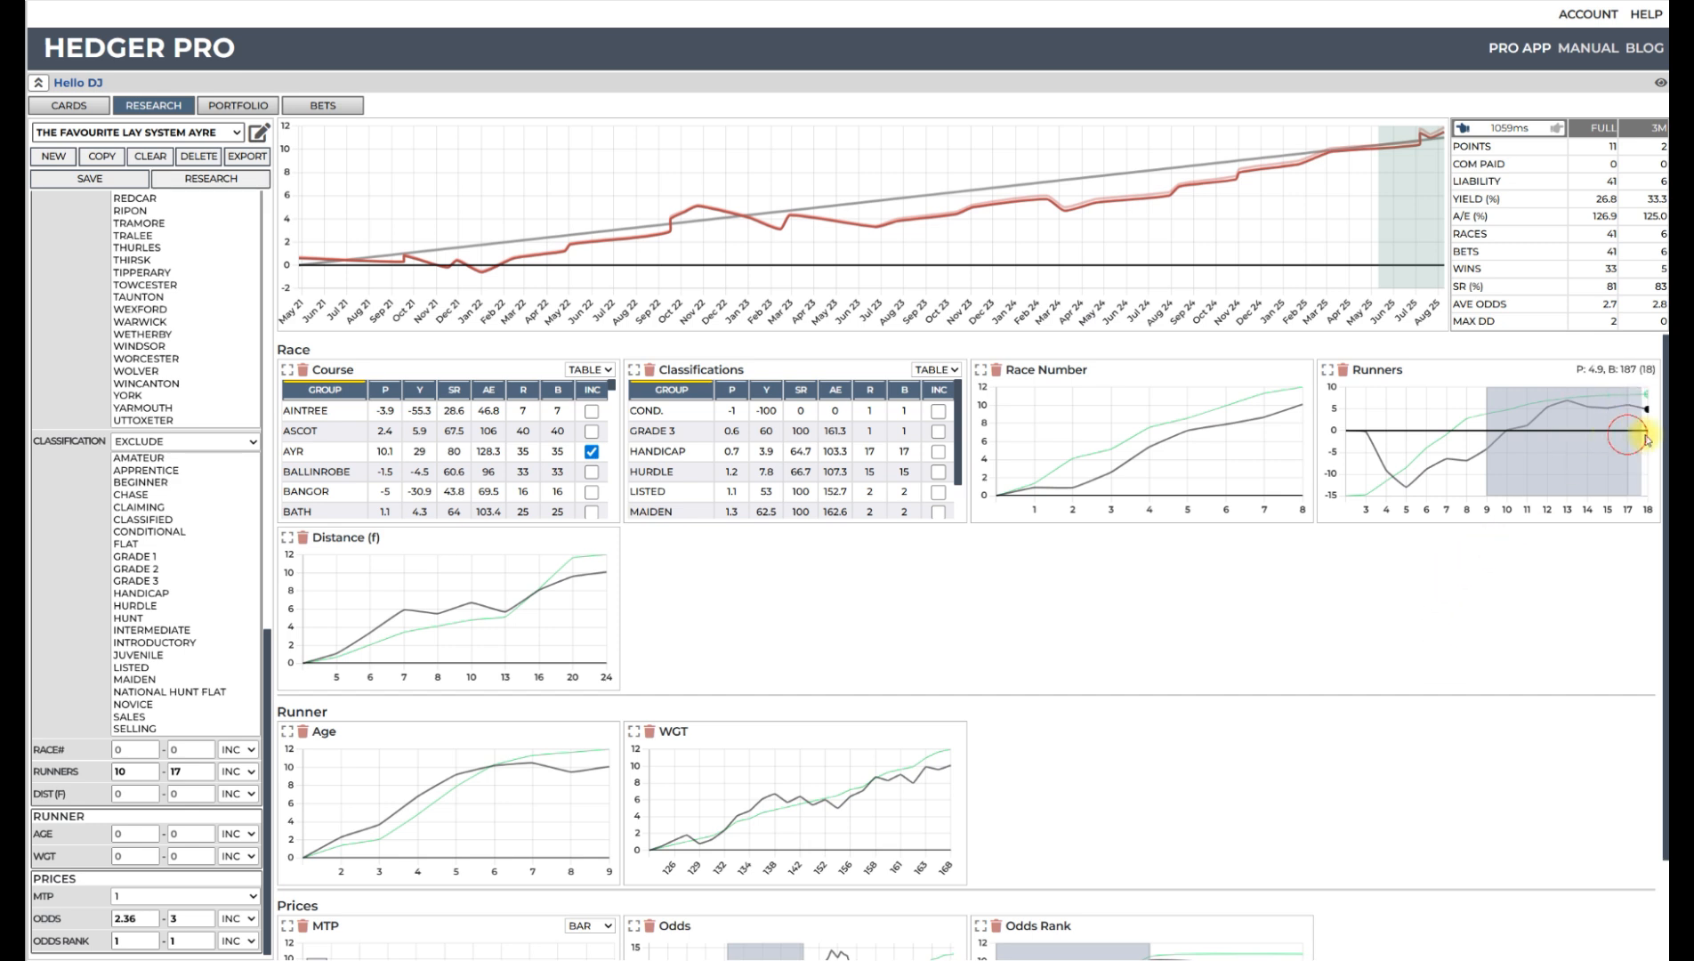
pyautogui.click(219, 177)
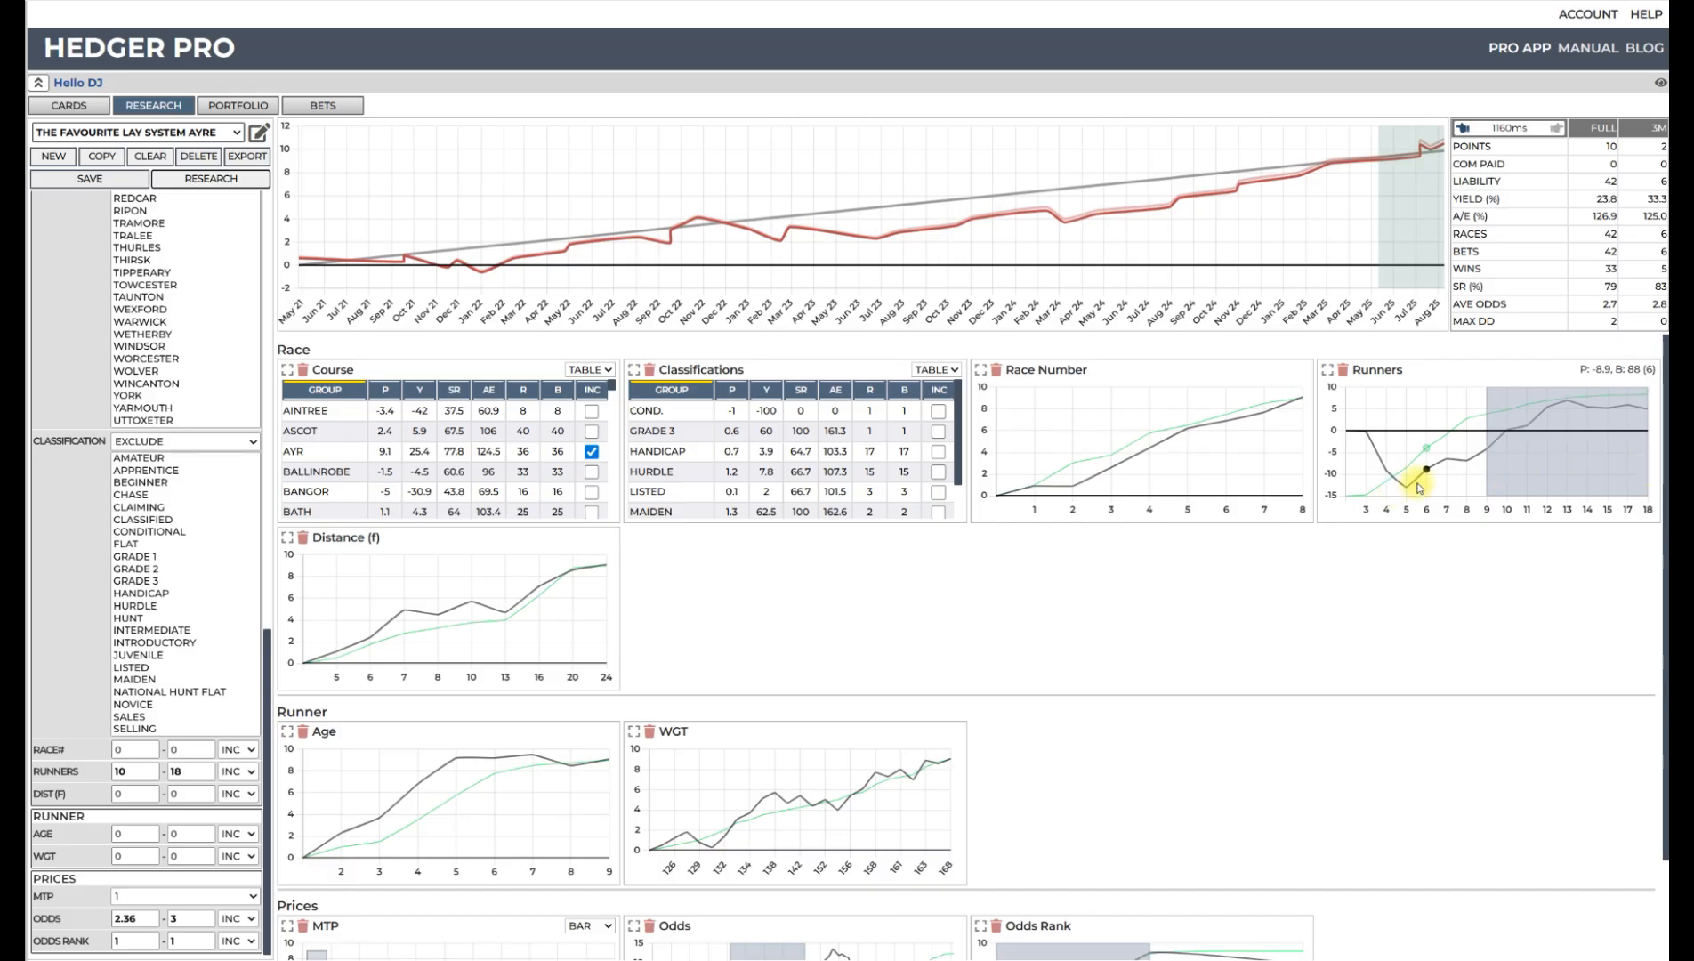
pyautogui.scroll(-1, 882, 779)
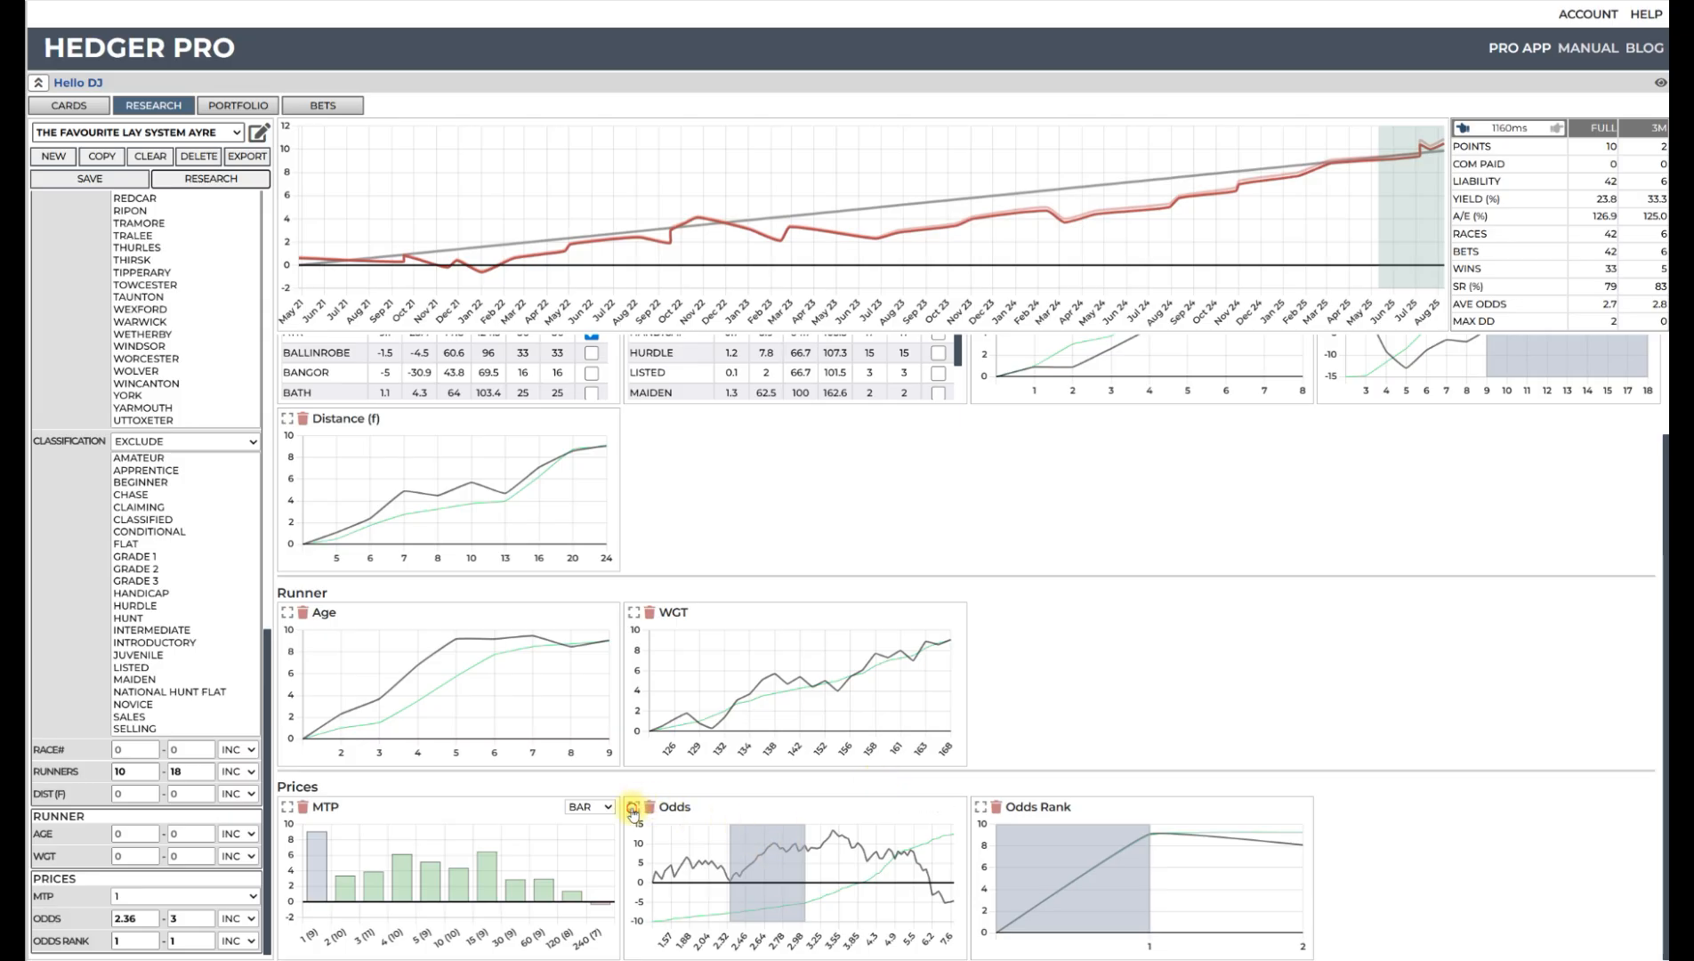
pyautogui.click(631, 808)
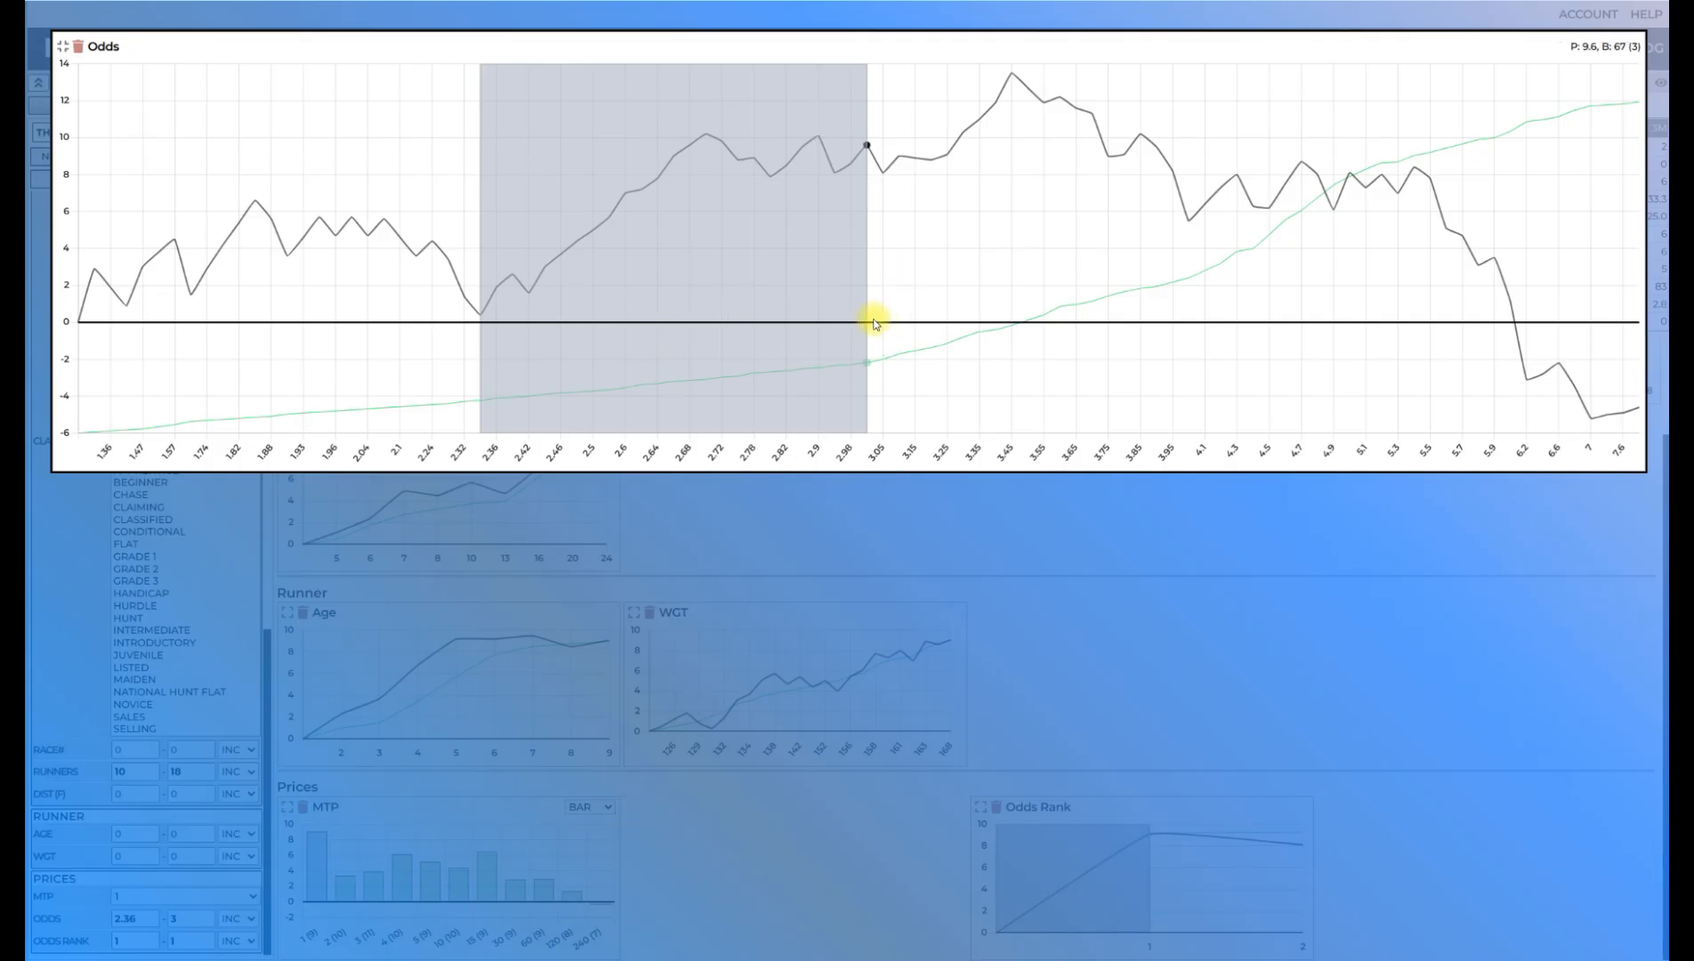
pyautogui.moveTo(873, 322)
pyautogui.mouseDown()
pyautogui.moveTo(722, 317)
pyautogui.moveTo(706, 334)
pyautogui.mouseUp()
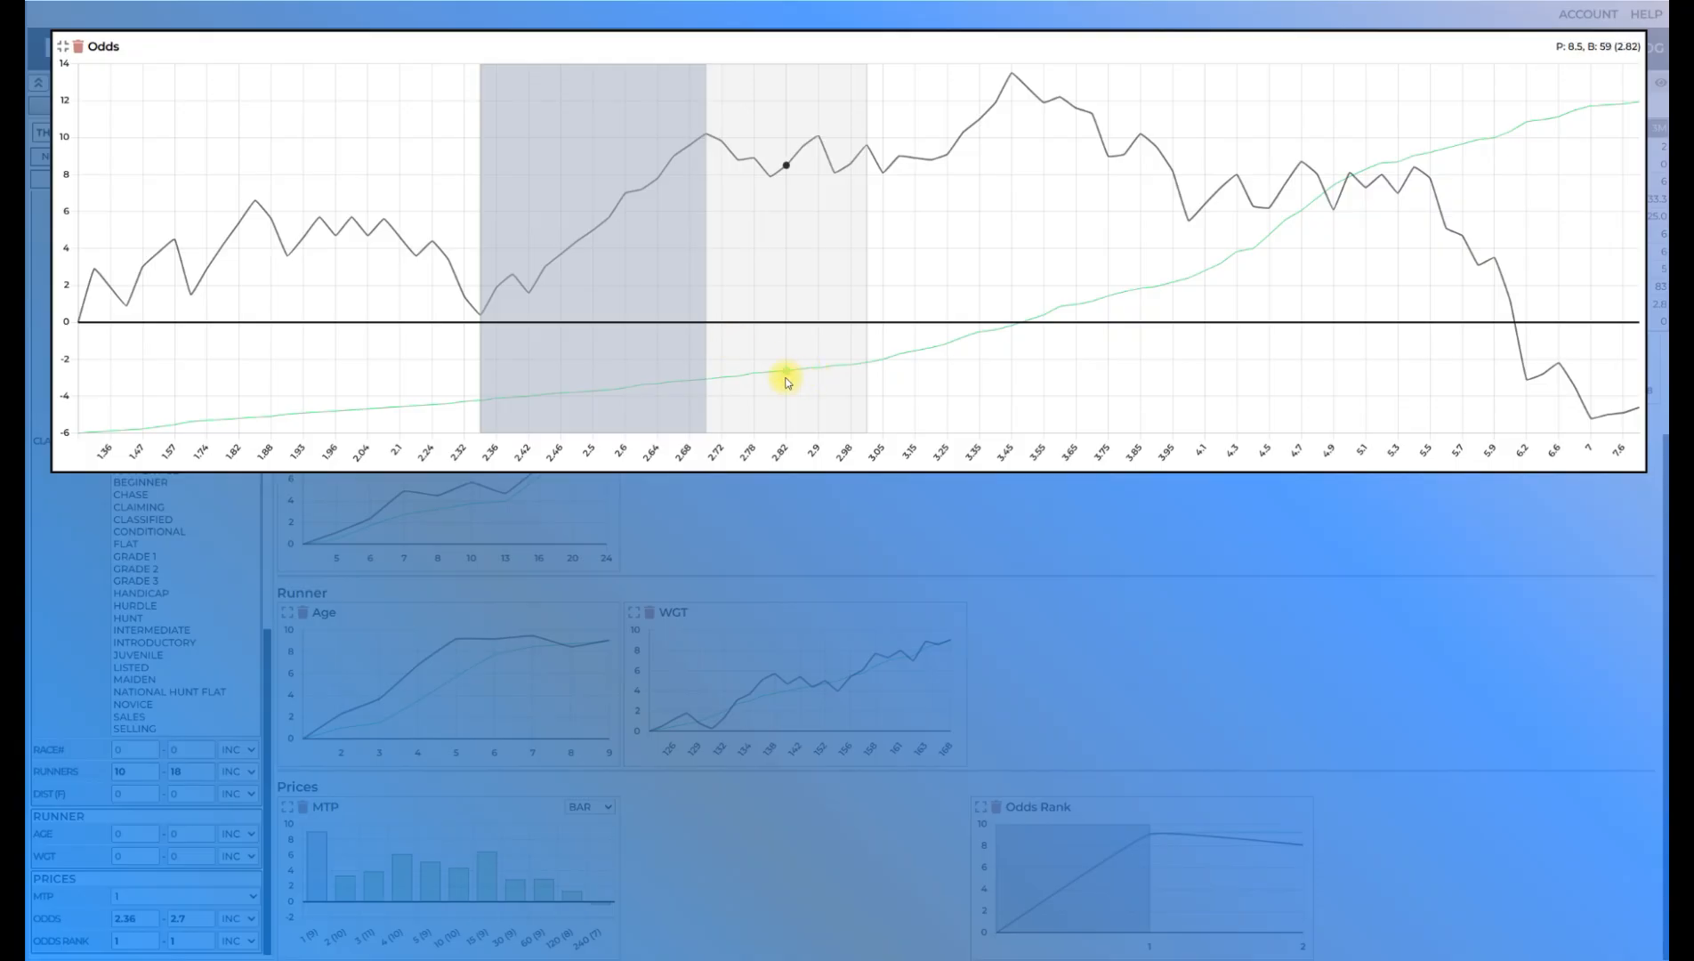
pyautogui.click(62, 45)
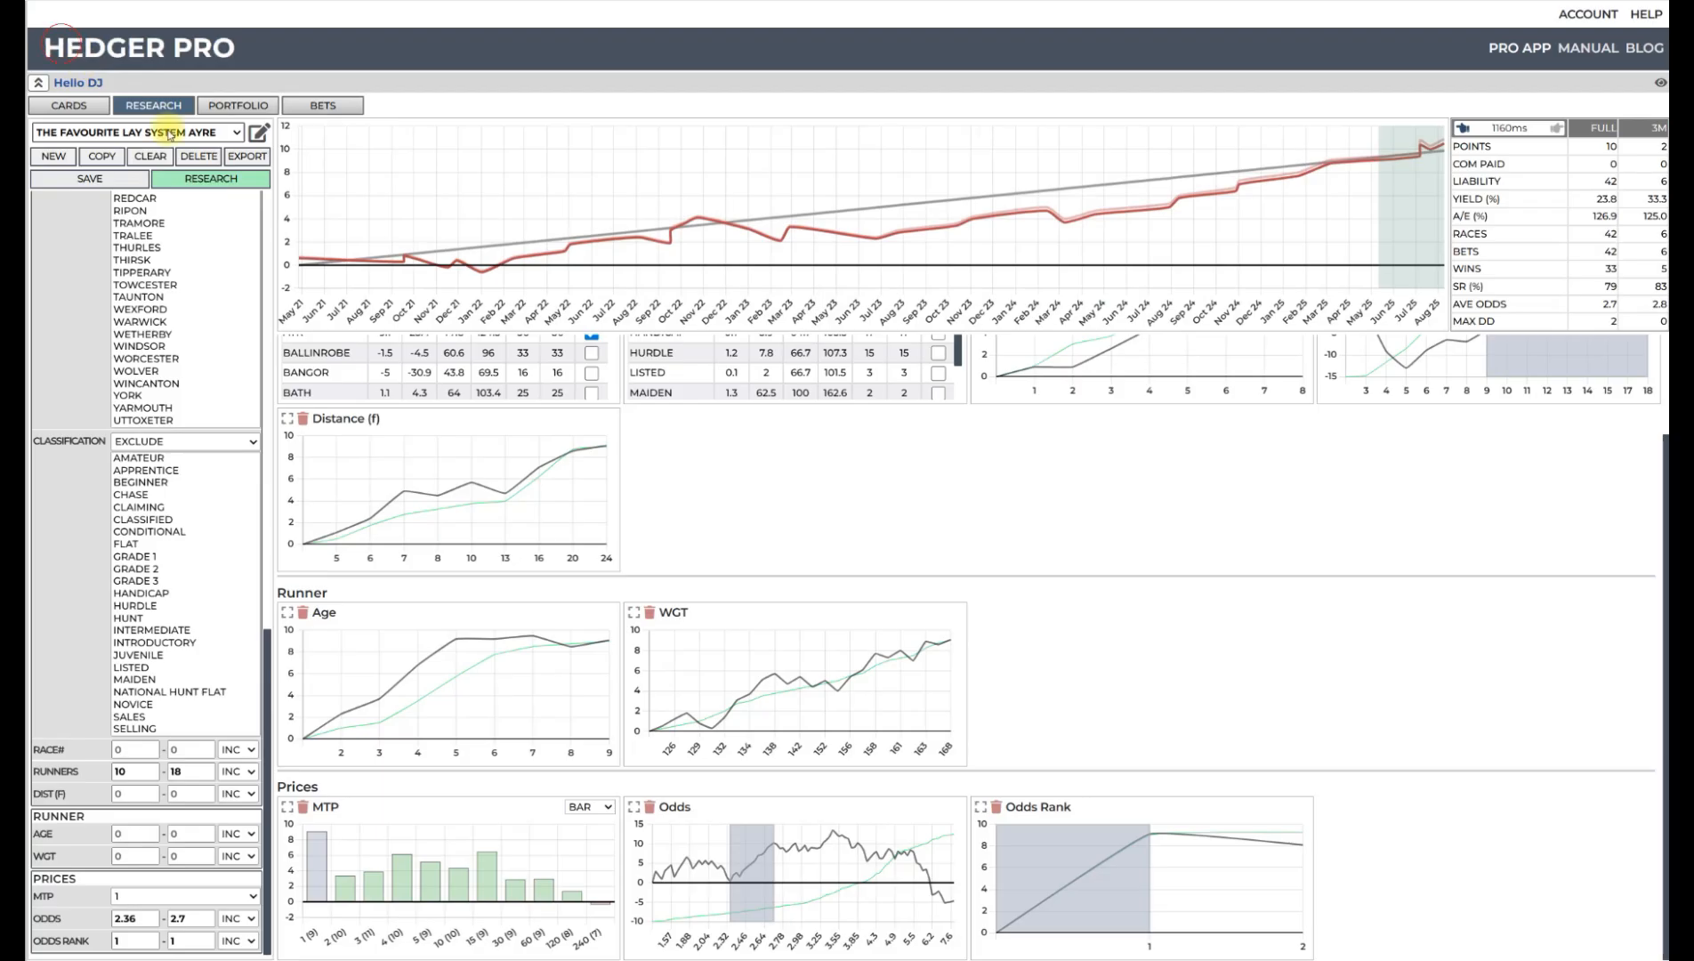
pyautogui.click(214, 179)
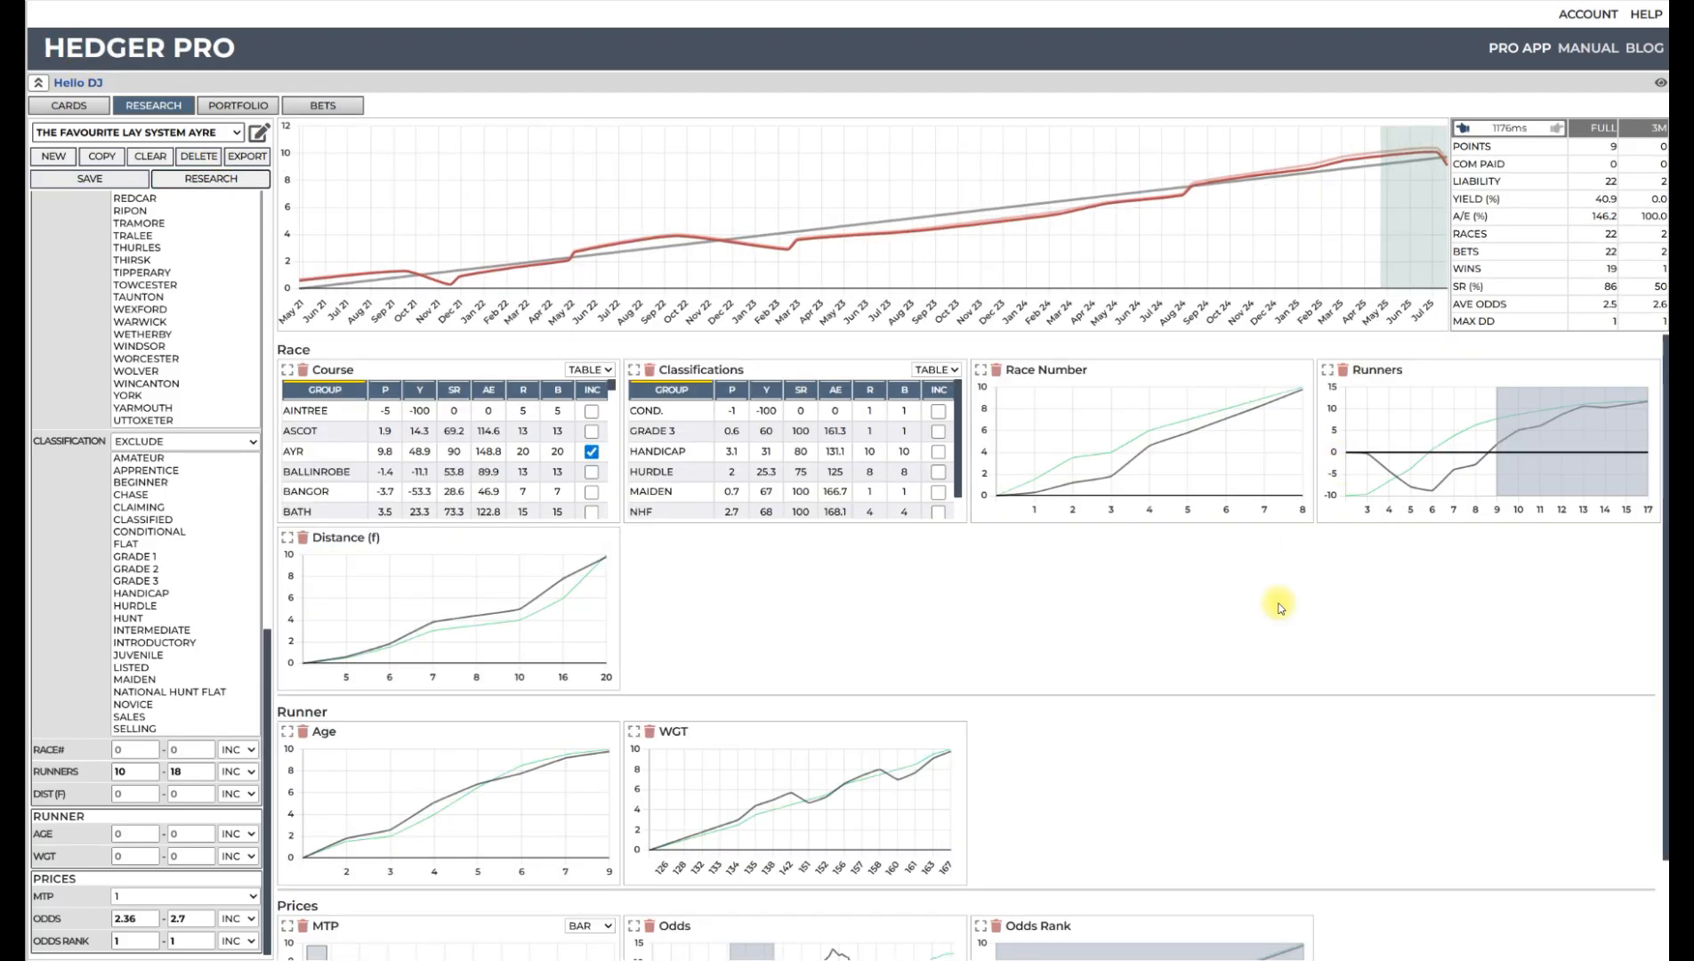
pyautogui.click(1461, 127)
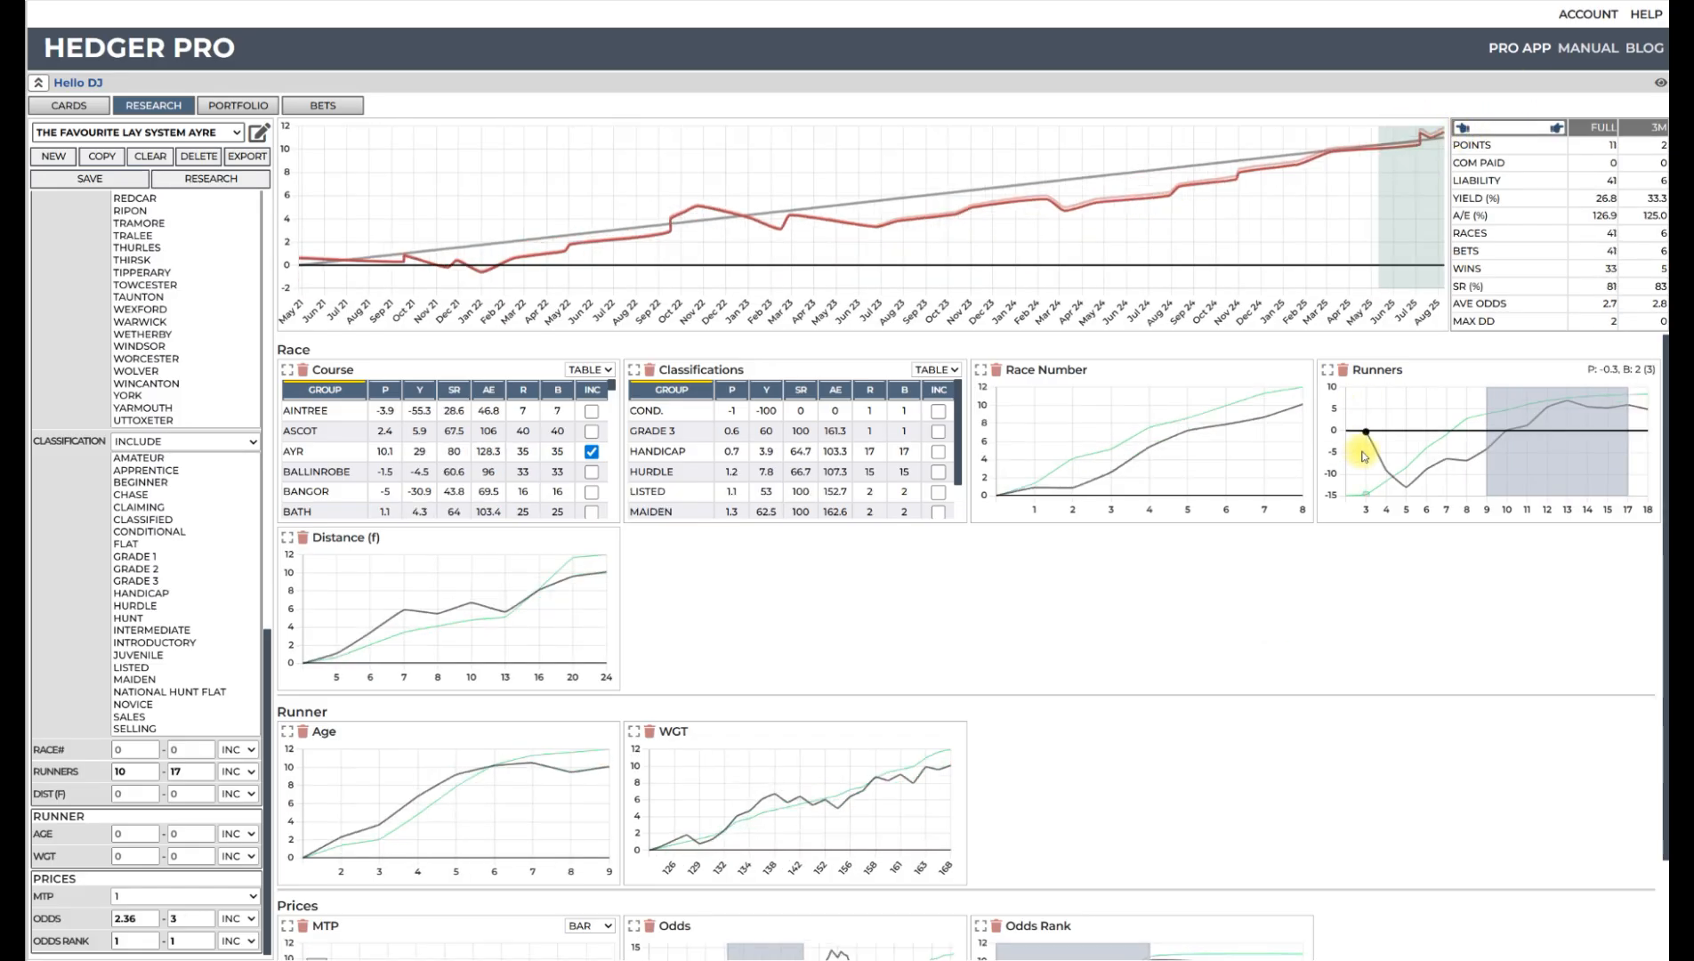
# - Examine the enlarged Odds chart around the selected range and rerun the research with the same filters
pyautogui.scroll(-1, 1112, 670)
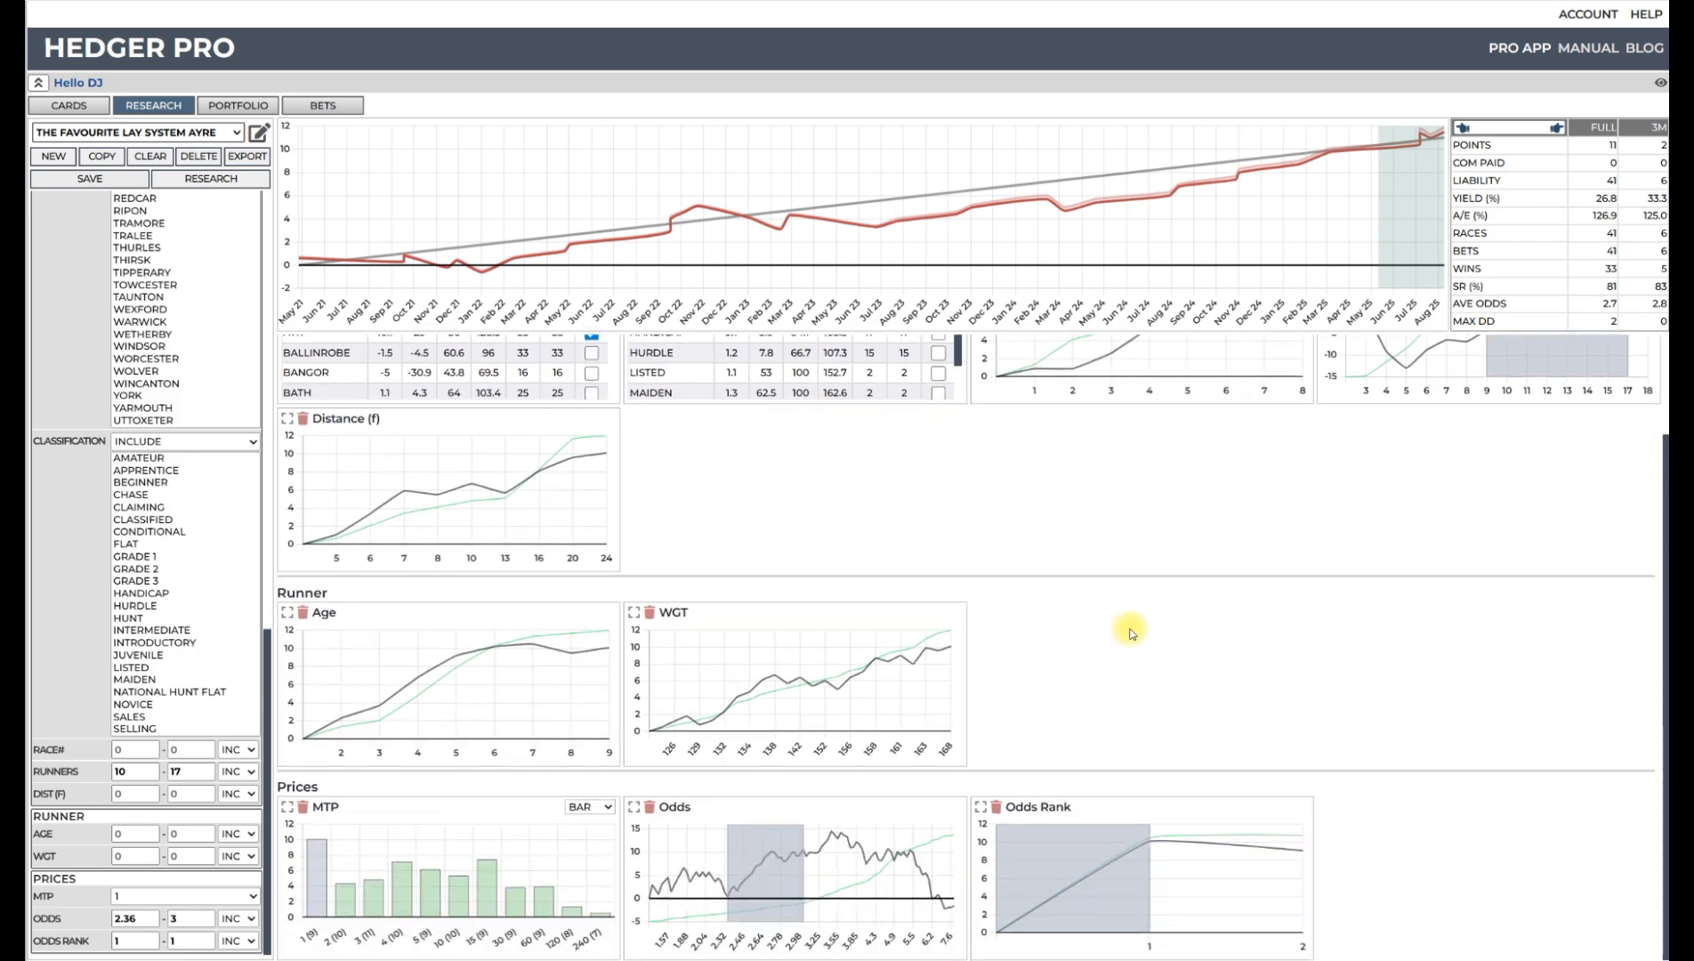
pyautogui.click(635, 806)
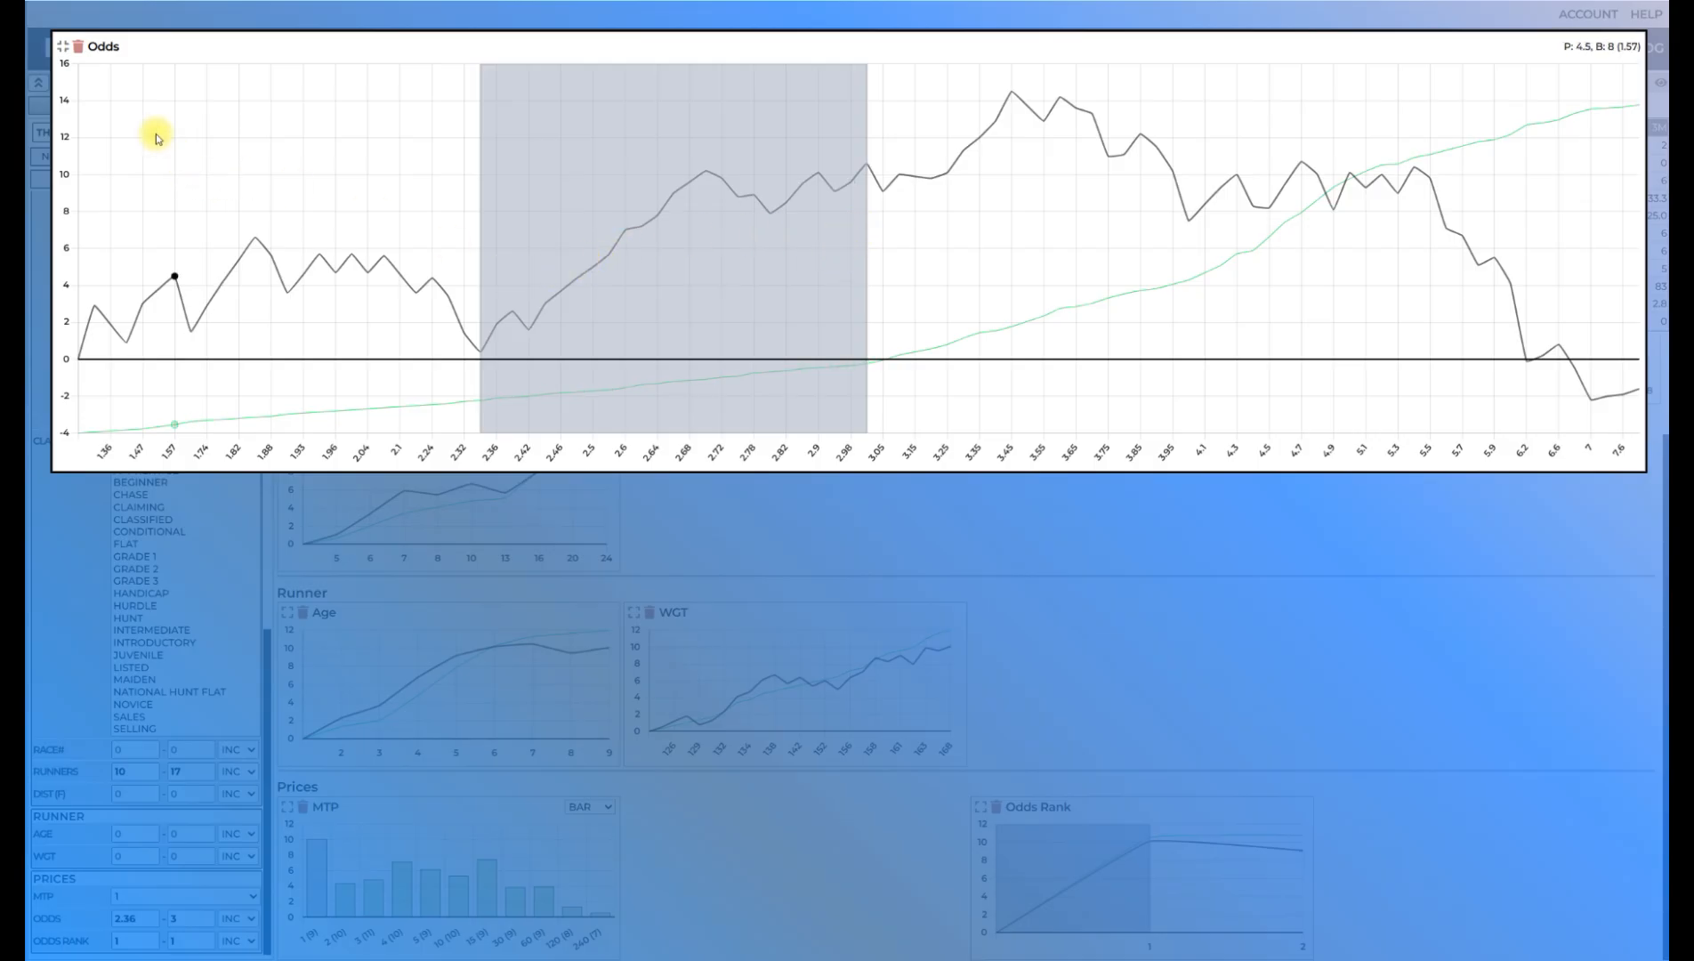
pyautogui.click(63, 47)
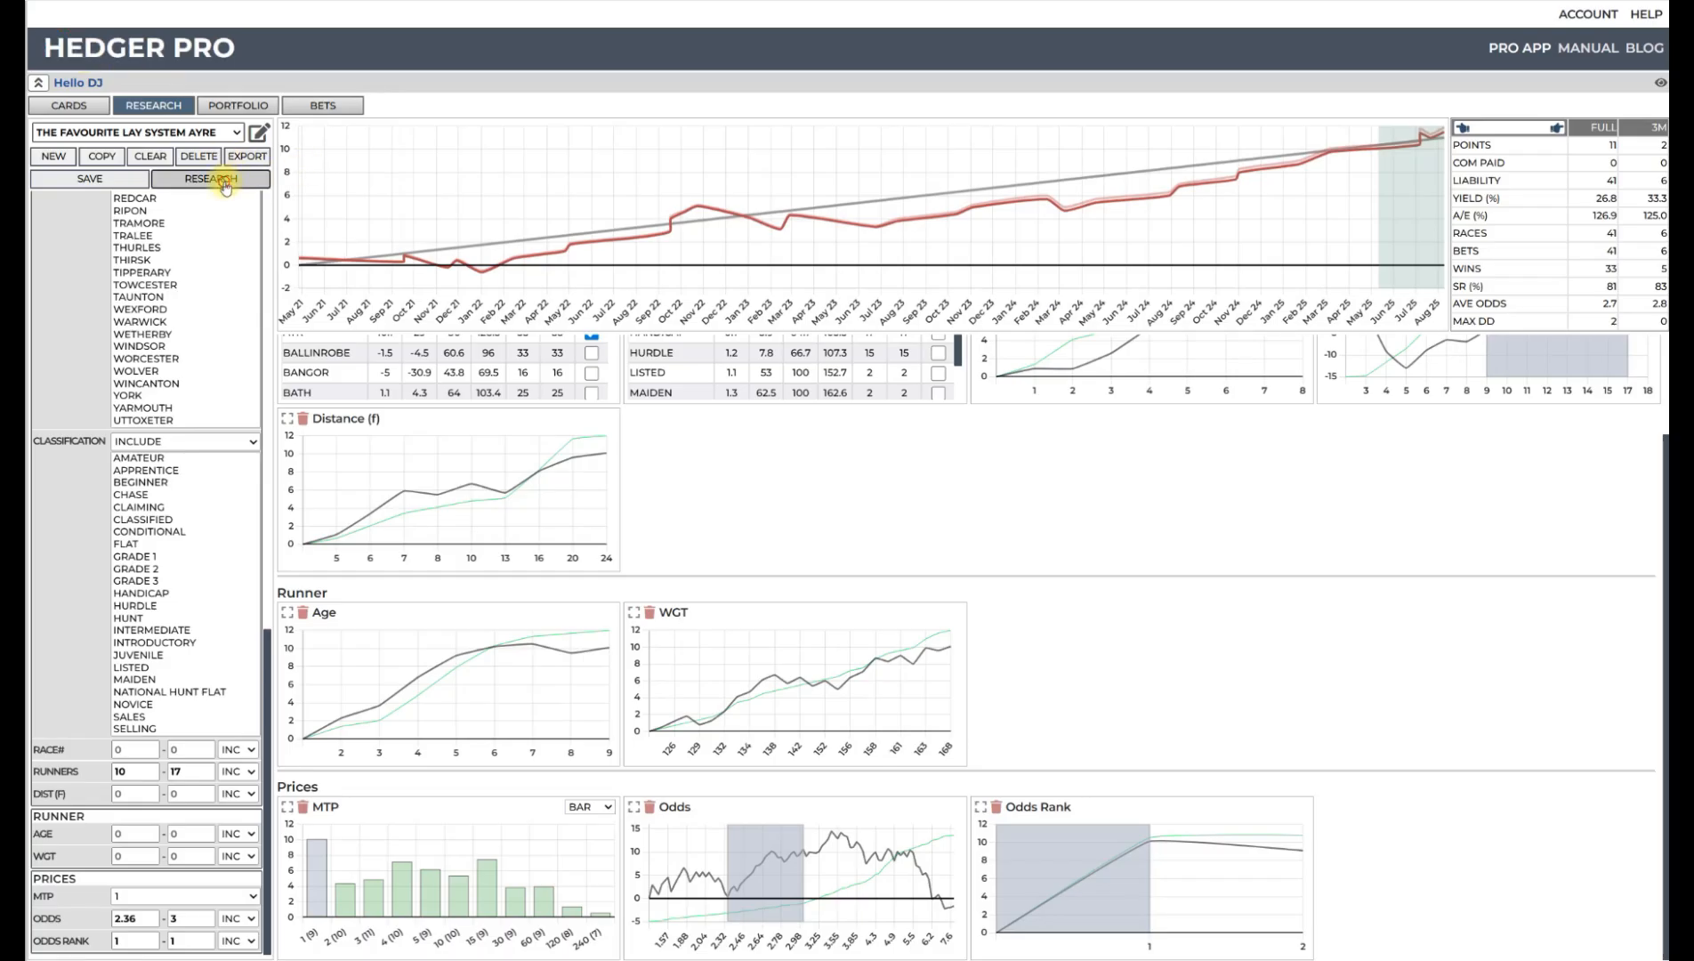
pyautogui.click(211, 179)
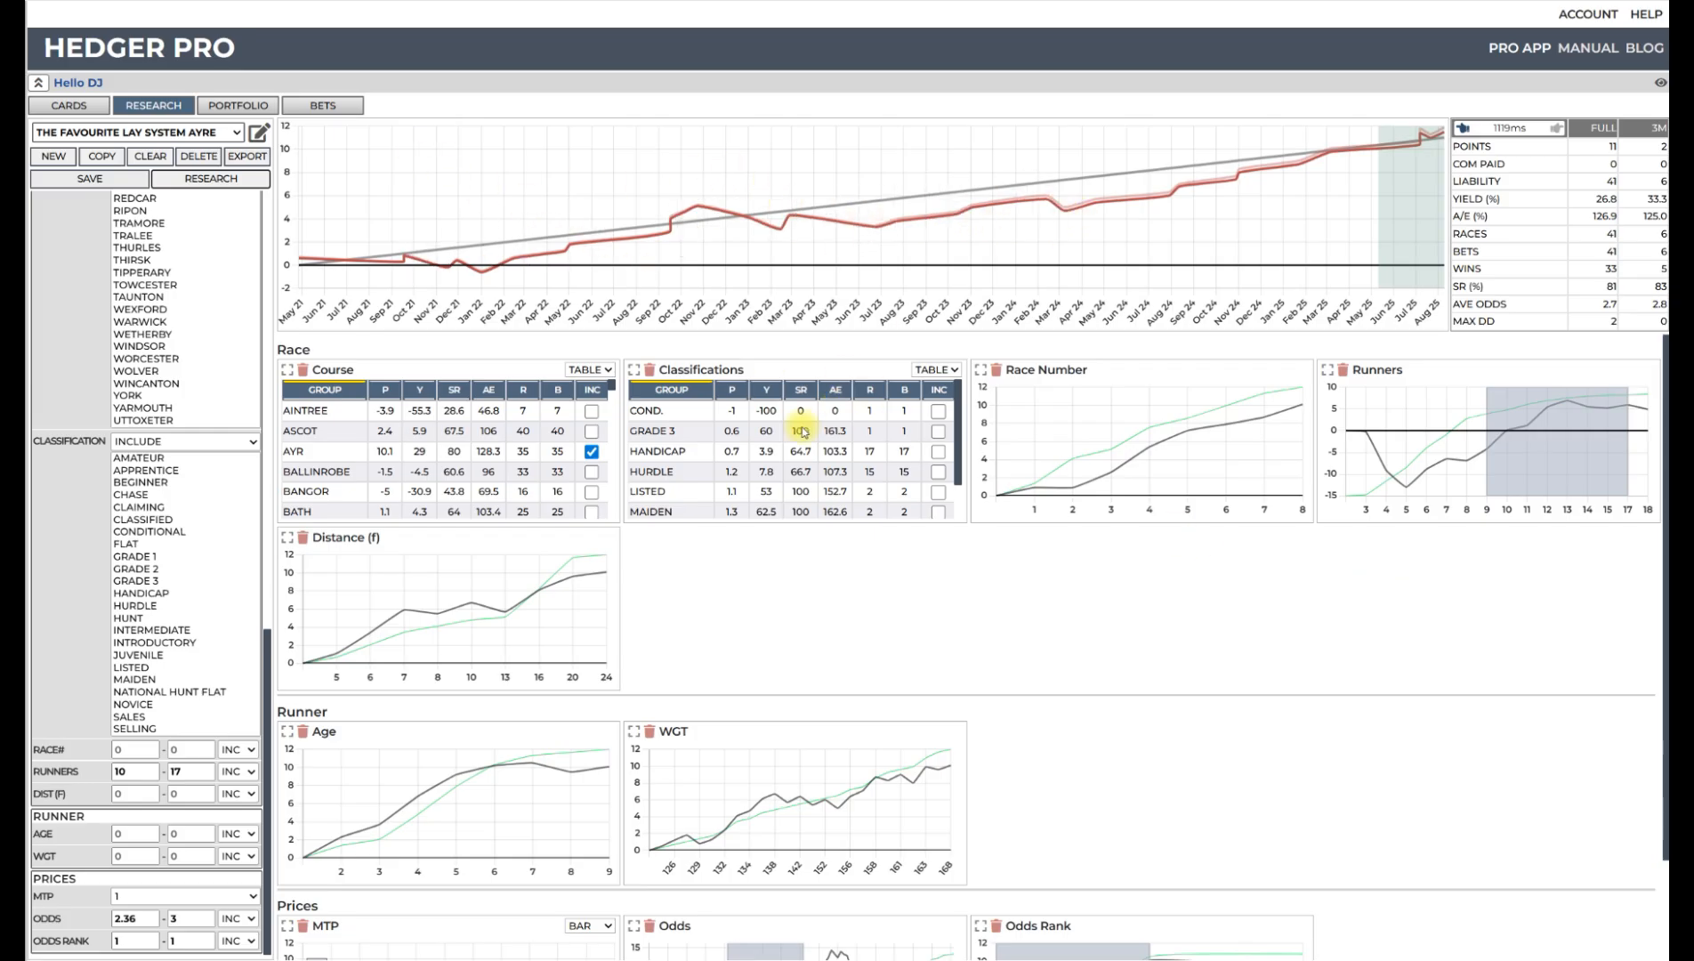
# - Sort the Classifications table by points, exclude Conditional races from the classification filter, and rerun the research
pyautogui.click(734, 388)
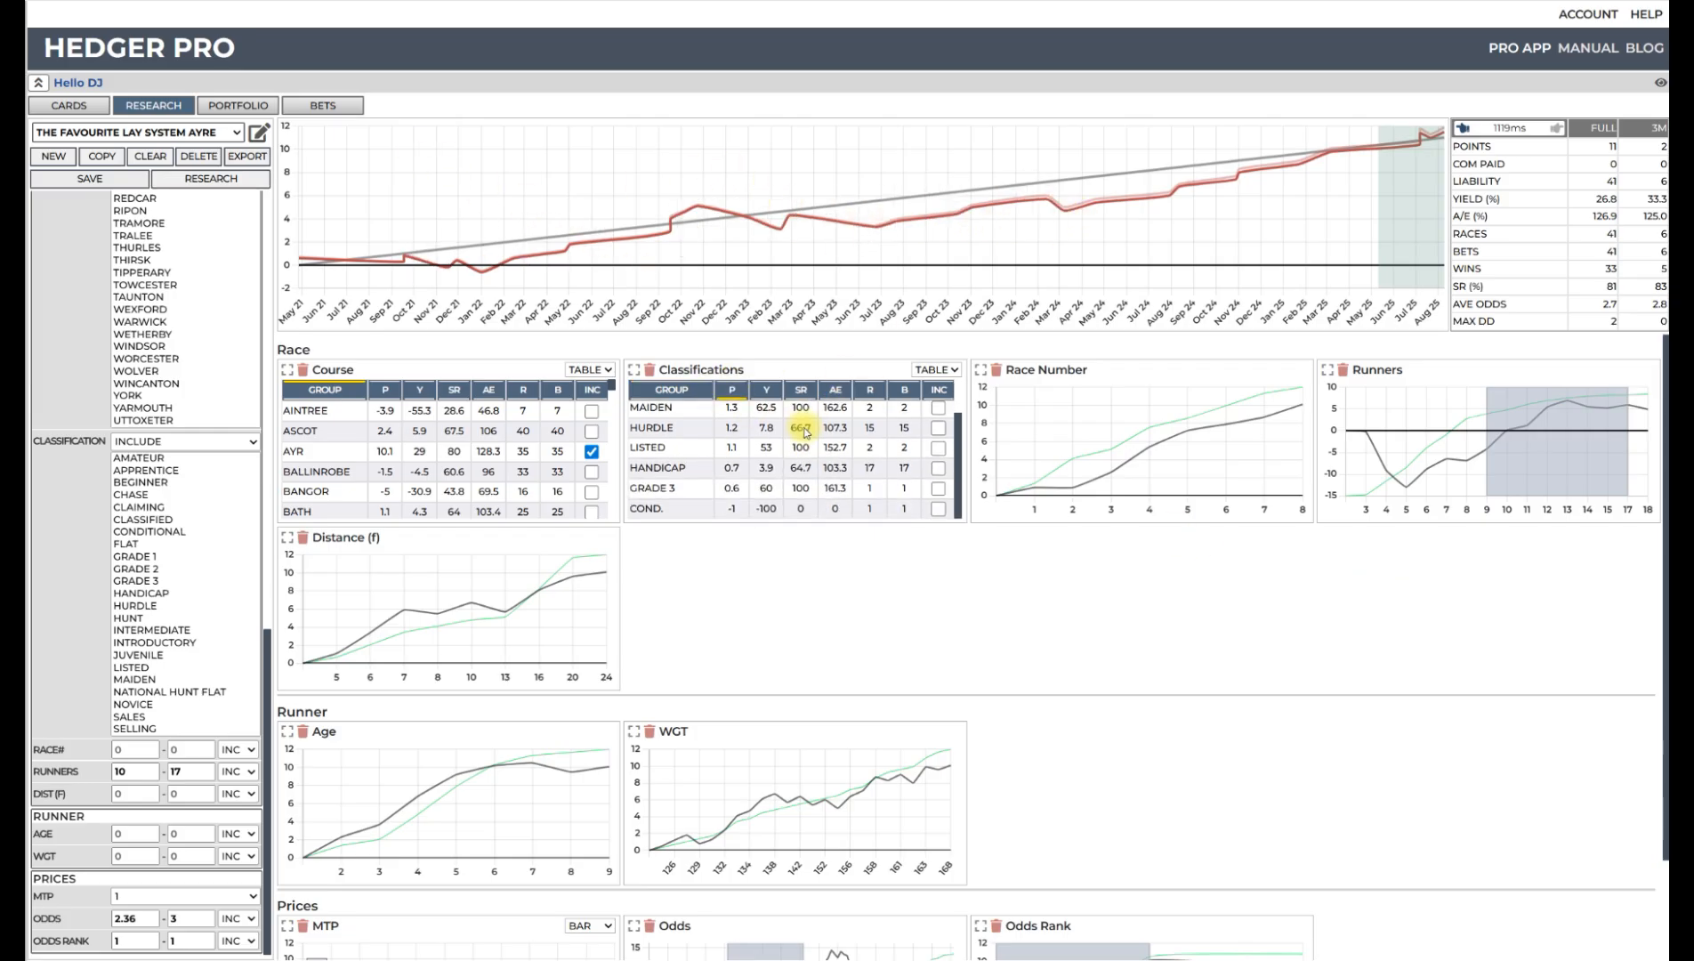
pyautogui.click(939, 508)
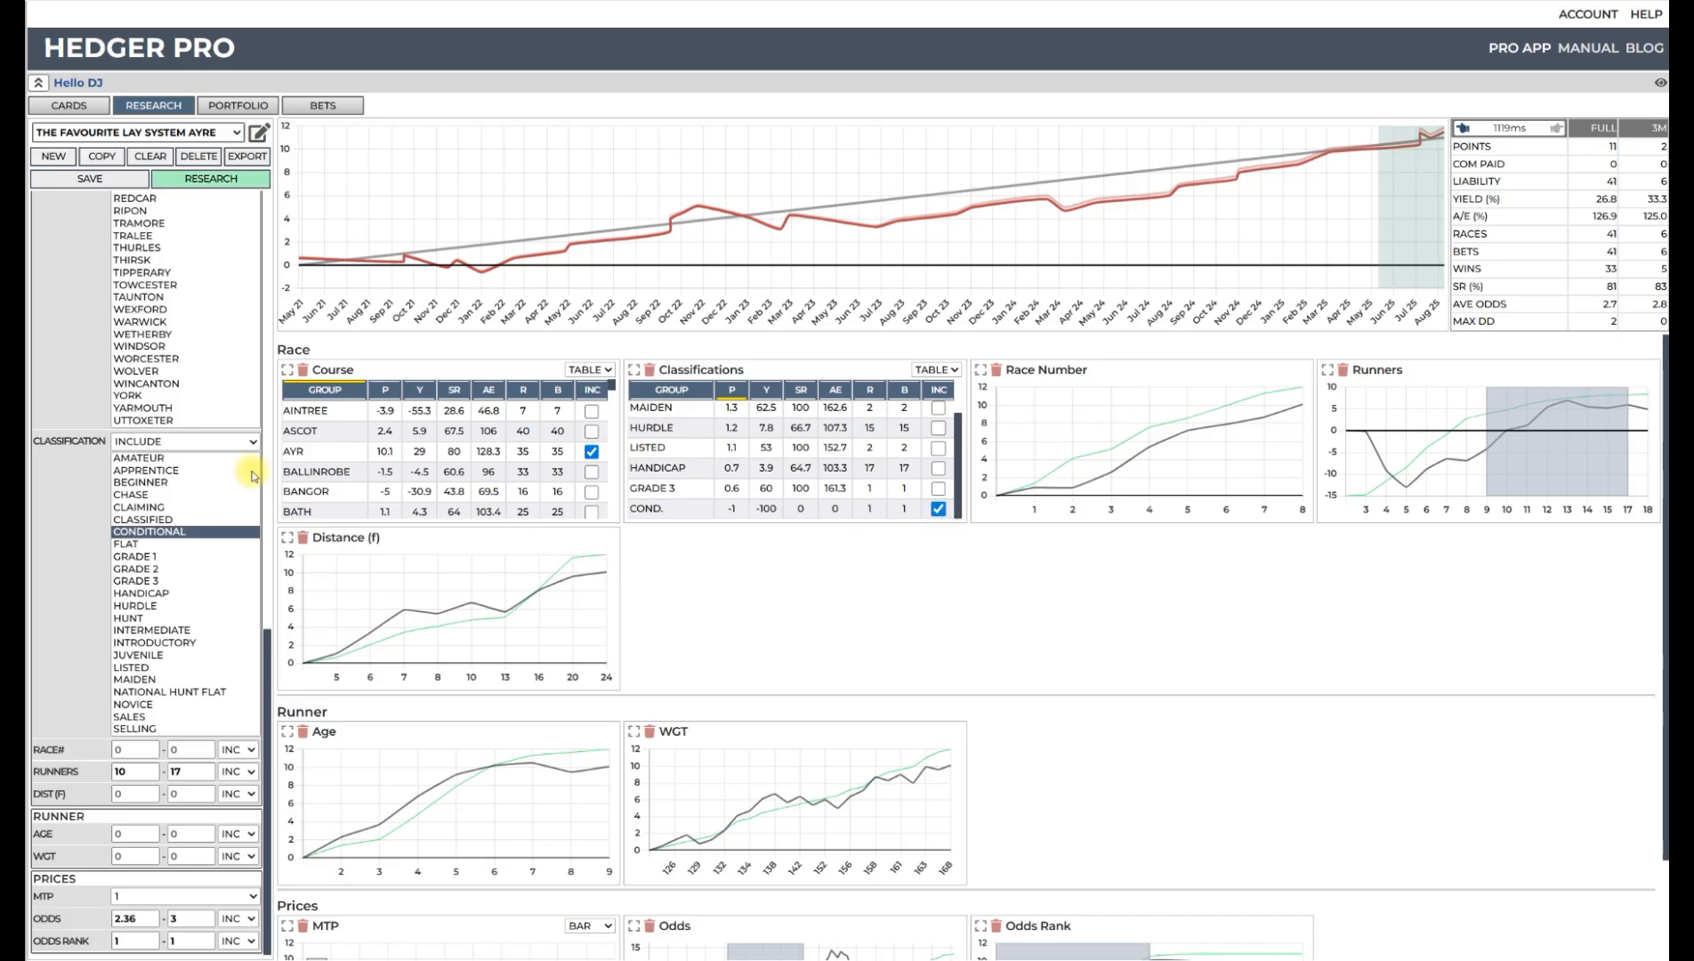
pyautogui.click(218, 444)
pyautogui.click(211, 481)
pyautogui.click(236, 179)
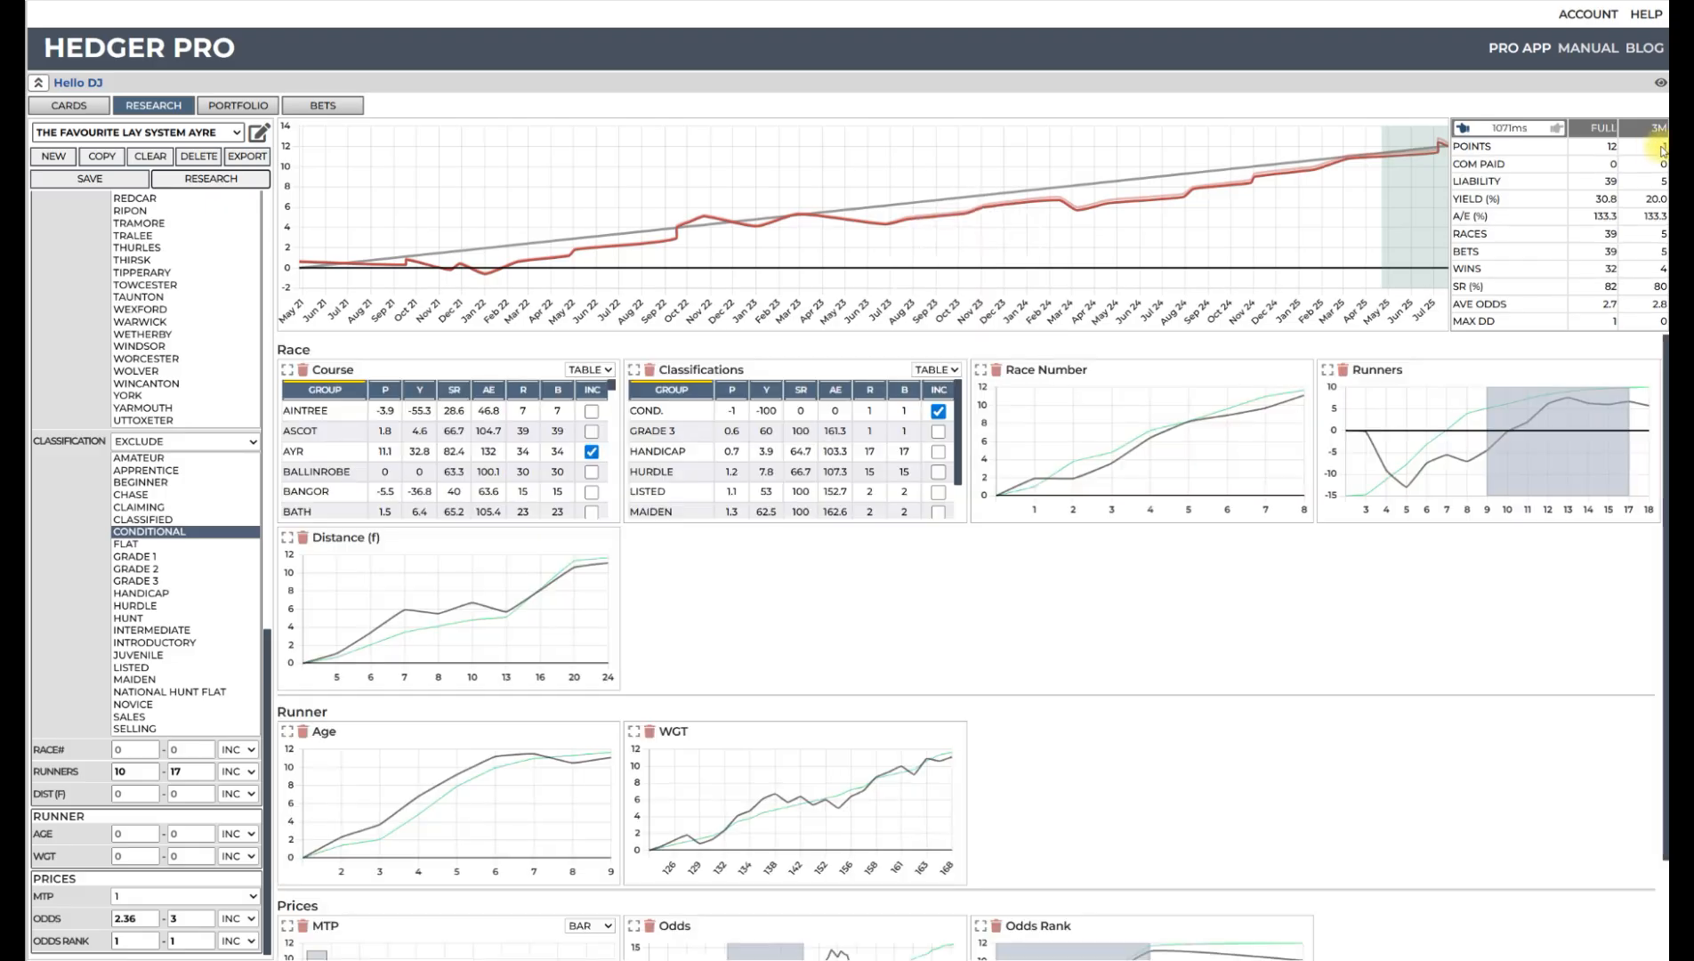
# - Compare the research results with and without the Conditional exclusion, and go back to the version without it
pyautogui.click(1461, 129)
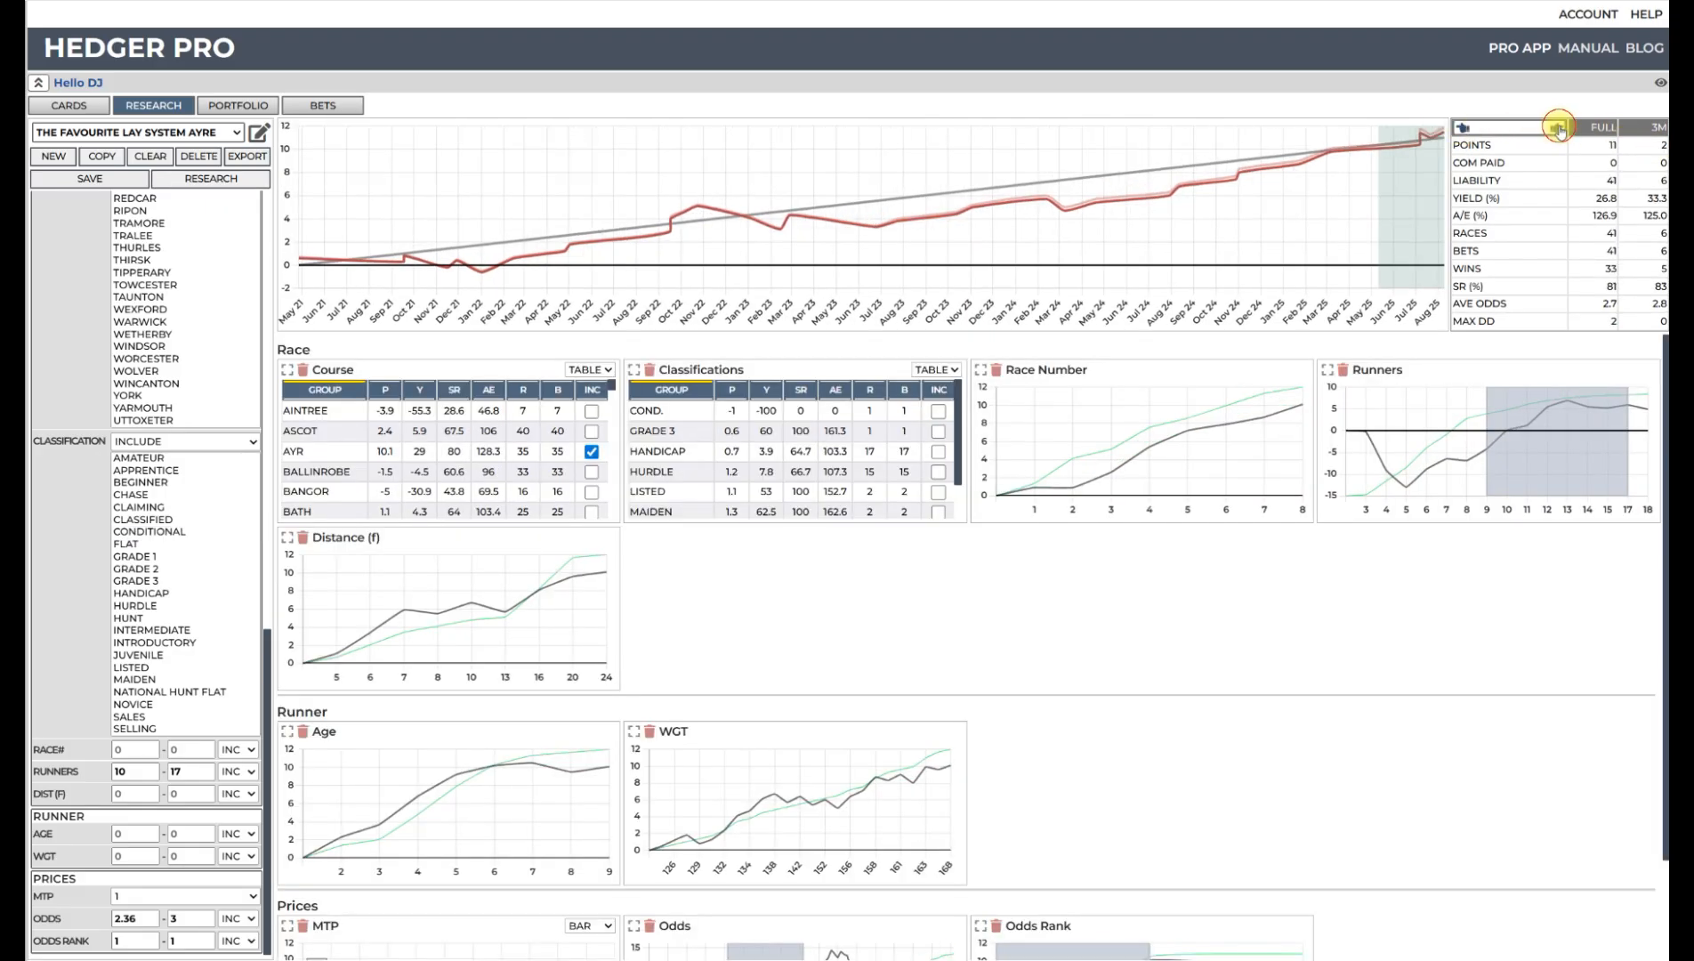
pyautogui.click(1557, 130)
pyautogui.click(1463, 129)
pyautogui.click(1556, 131)
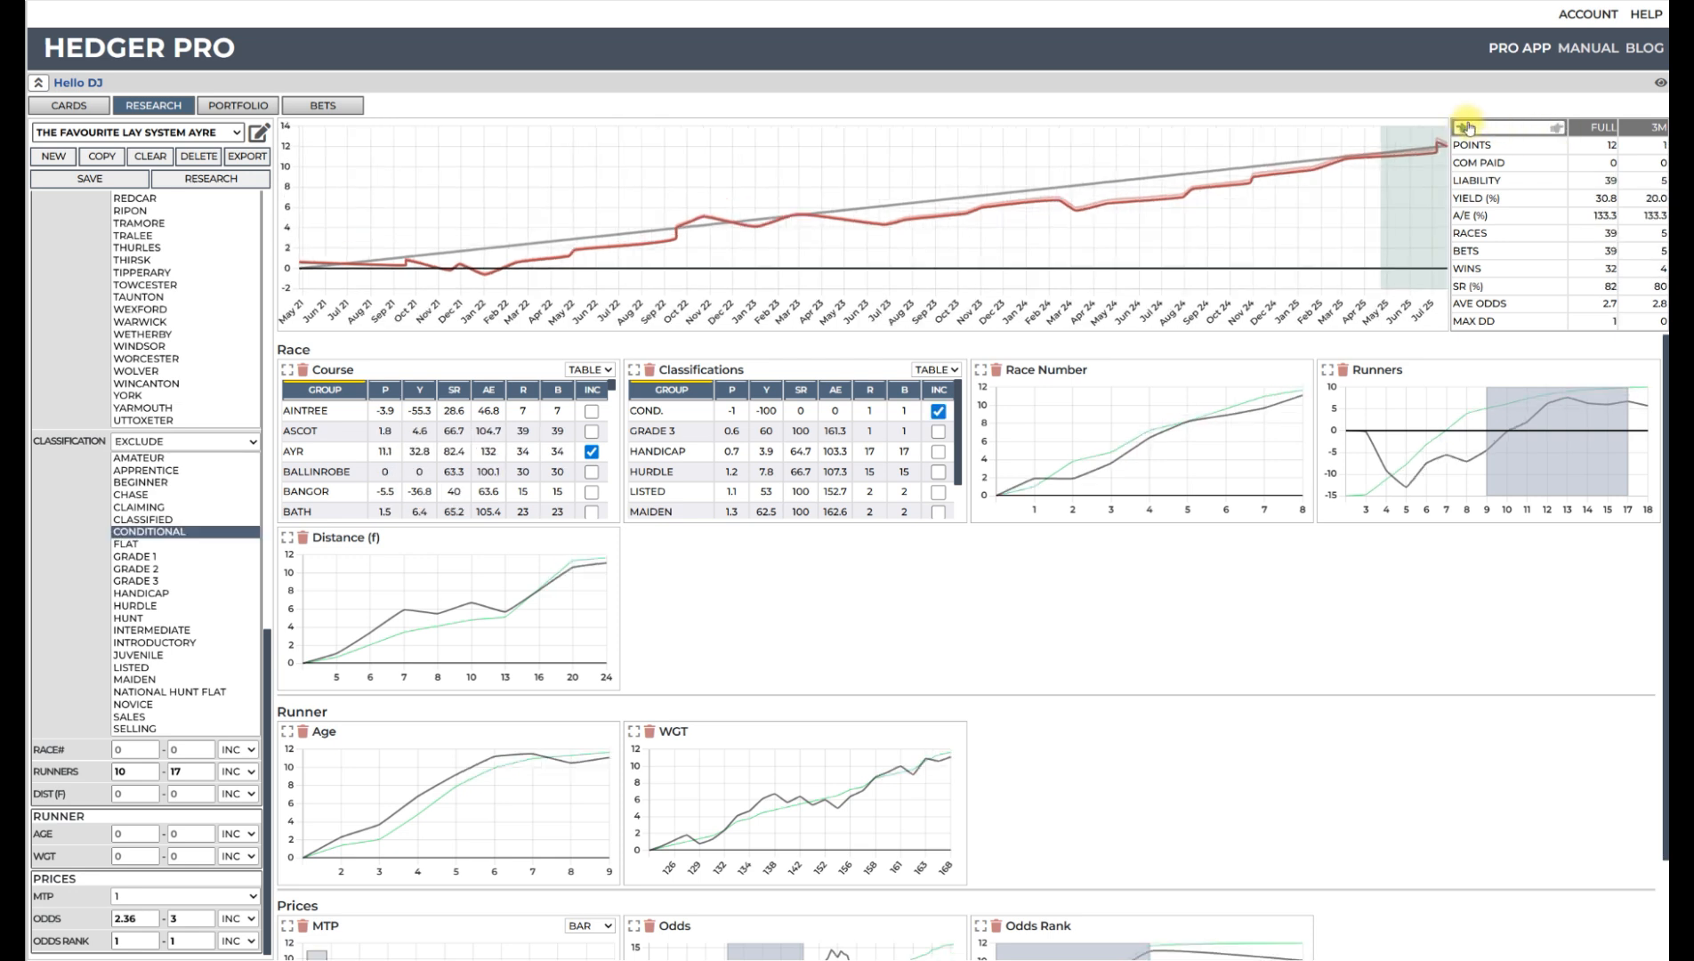
pyautogui.click(734, 390)
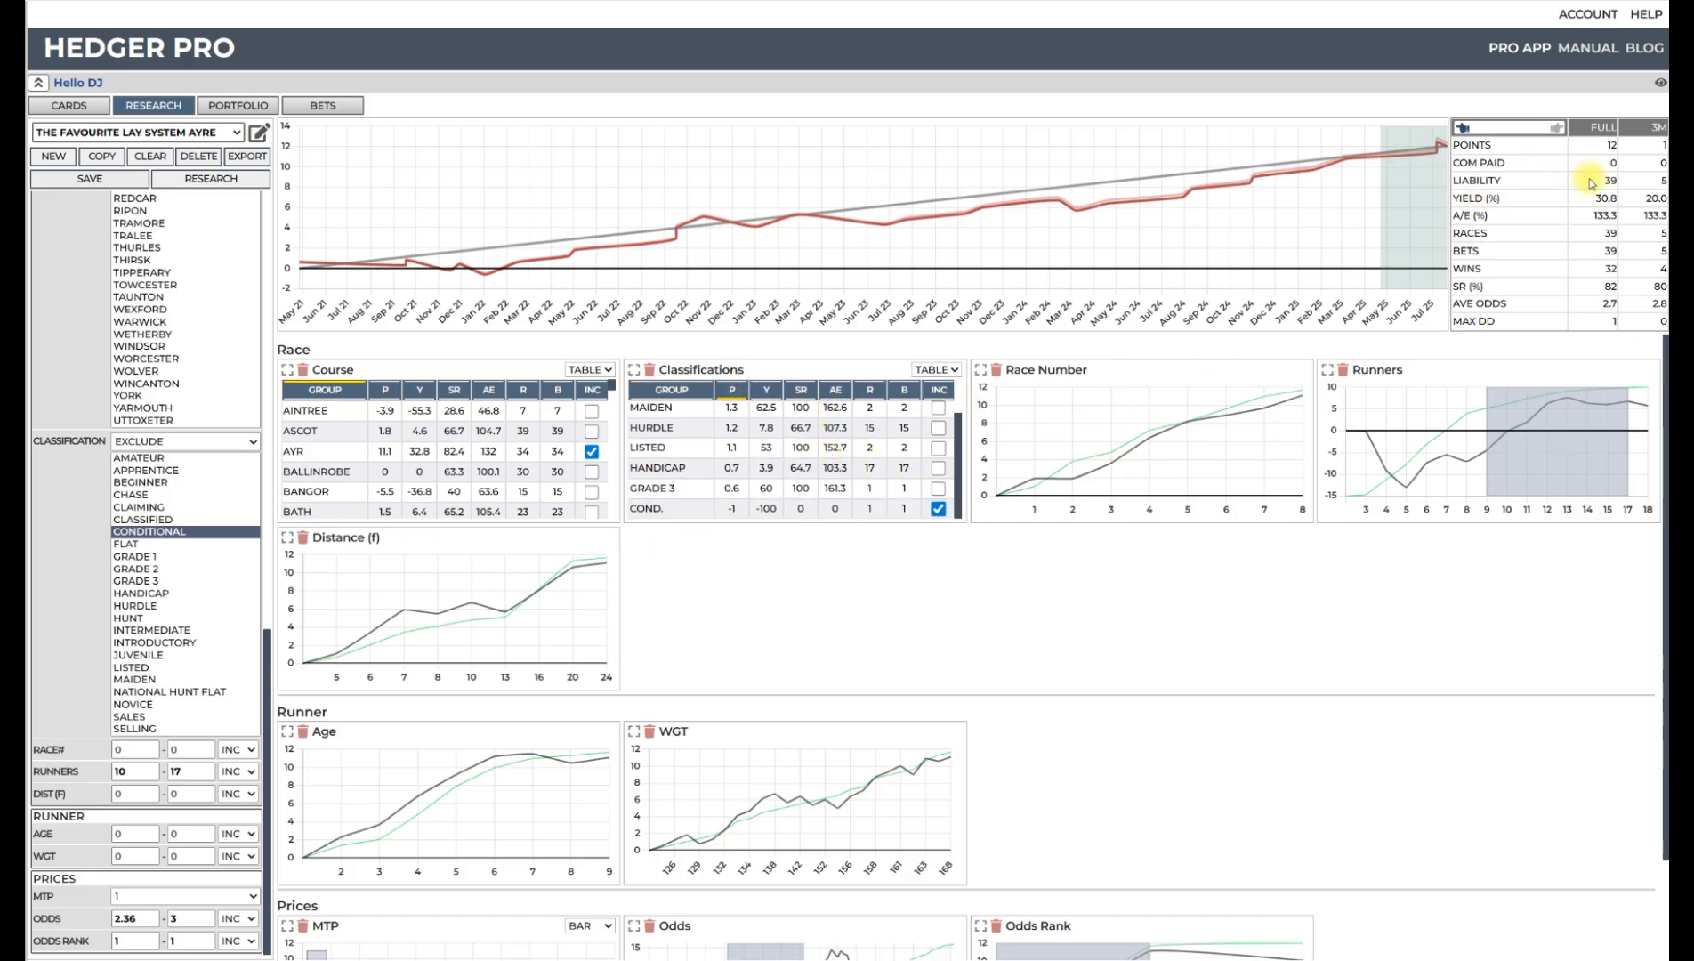
pyautogui.click(1460, 130)
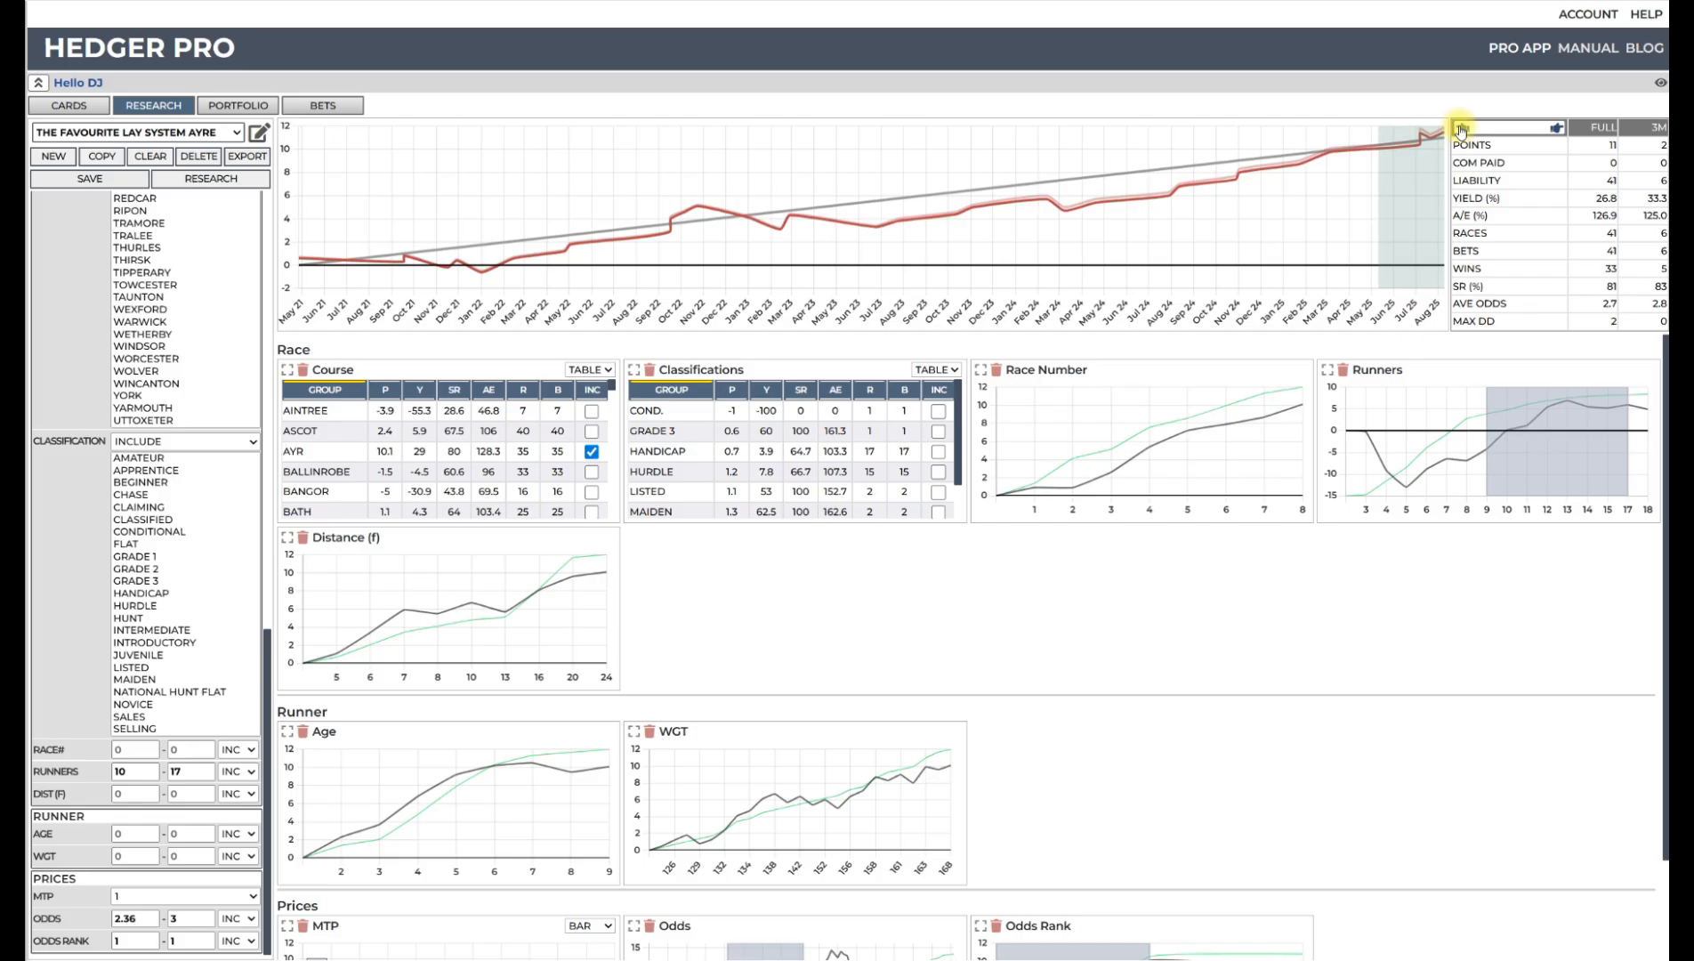
pyautogui.click(1557, 130)
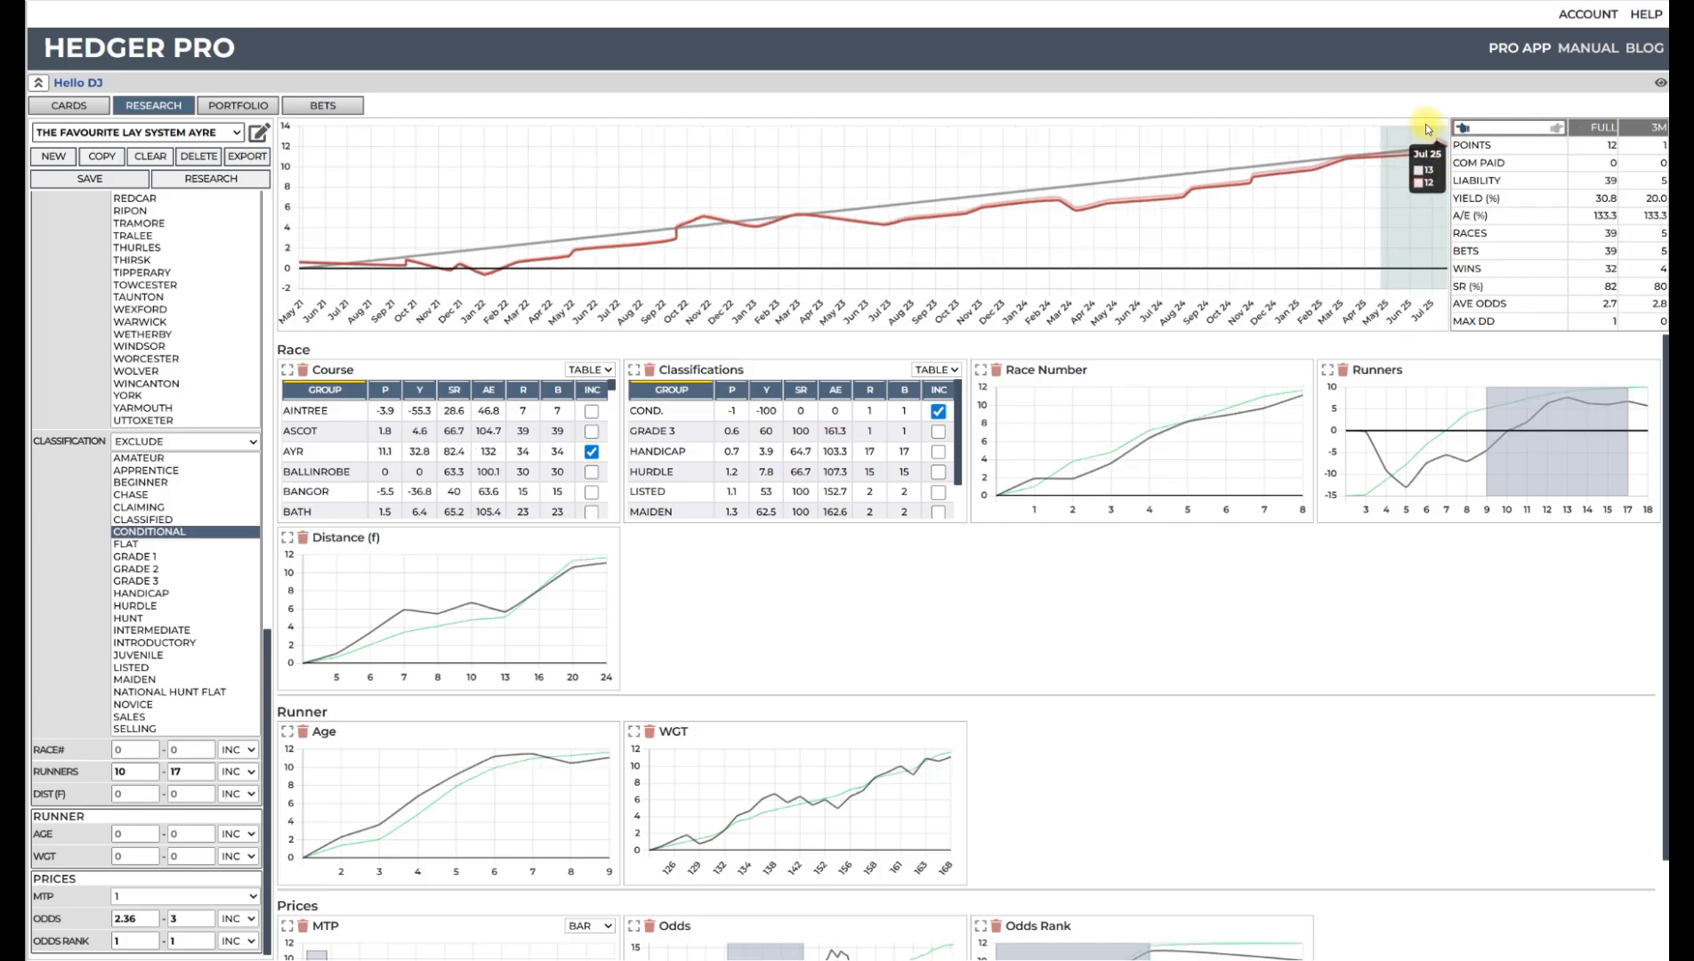
pyautogui.click(1461, 130)
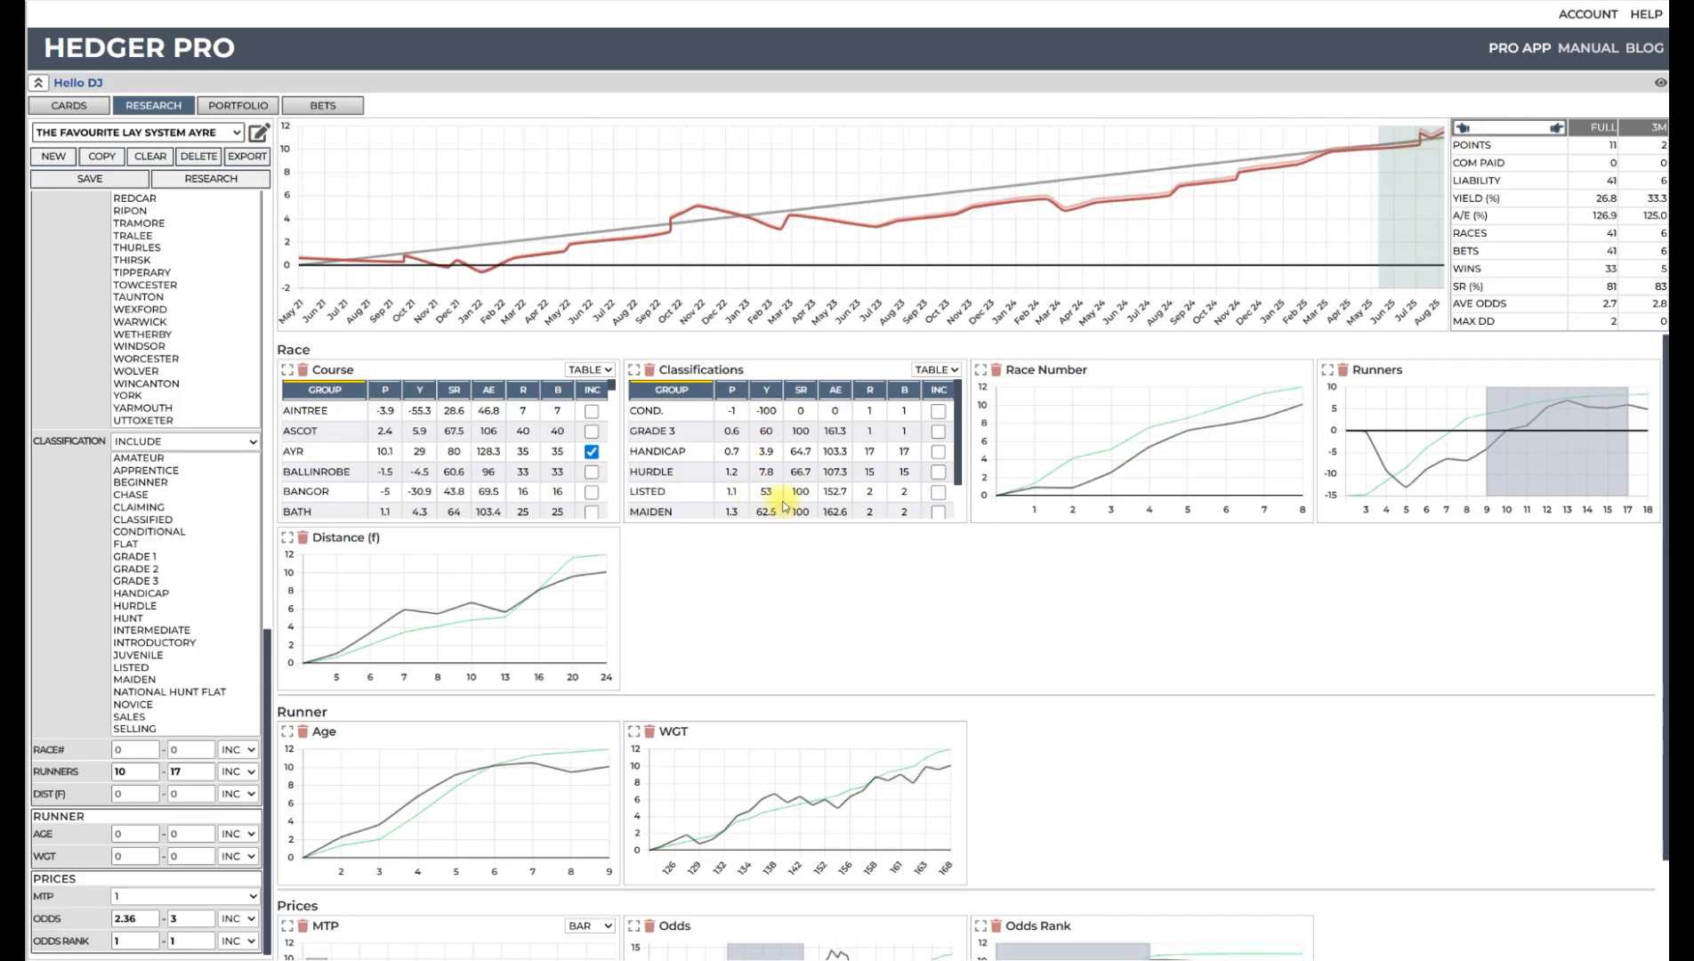
# - Narrow the Runners range to 10–13 on its chart and rerun the research
pyautogui.scroll(-2, 856, 434)
pyautogui.scroll(2, 748, 445)
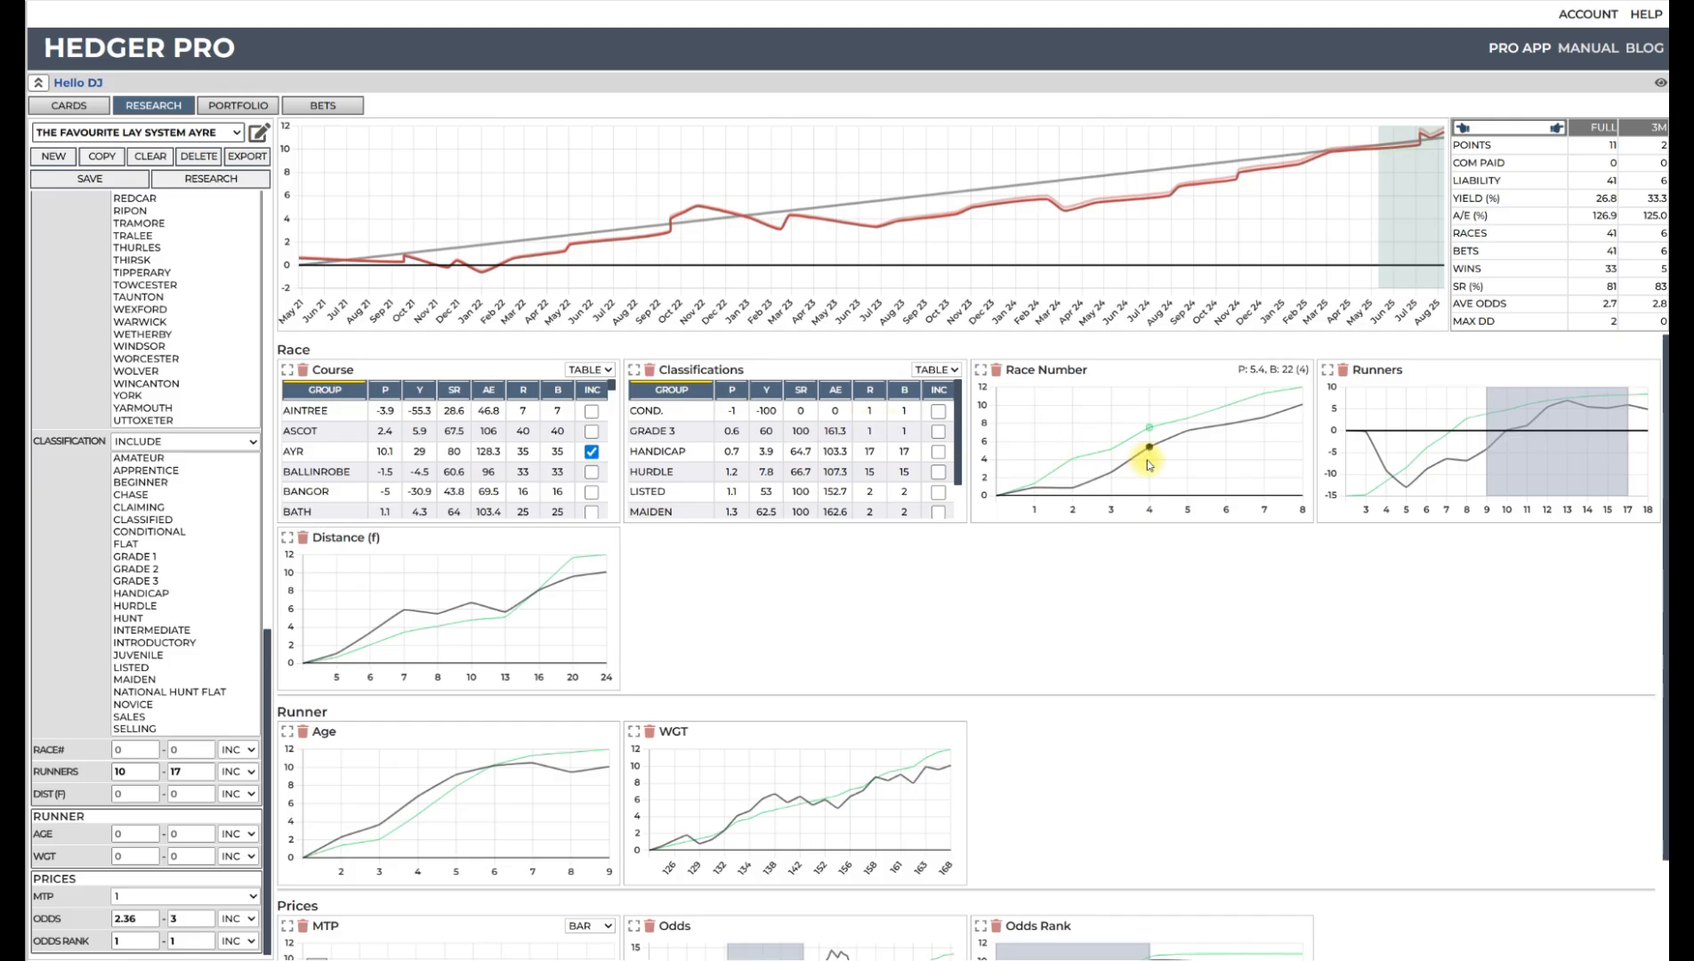
pyautogui.moveTo(1615, 429); pyautogui.dragTo(1567, 432)
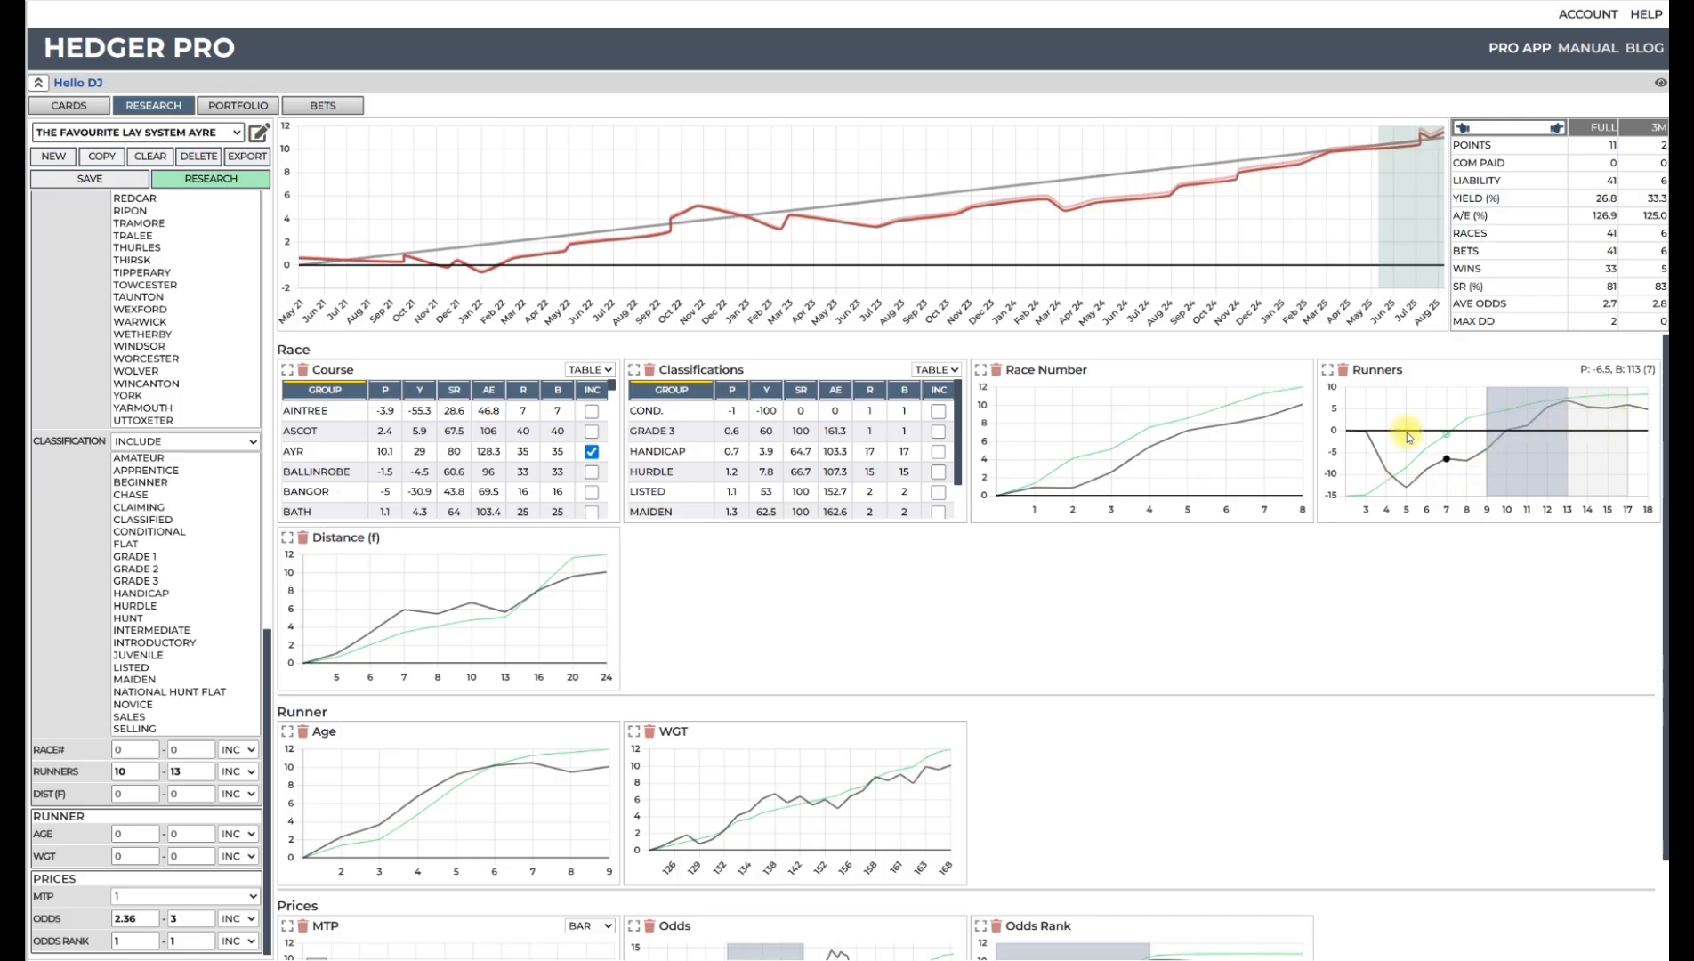
pyautogui.click(204, 178)
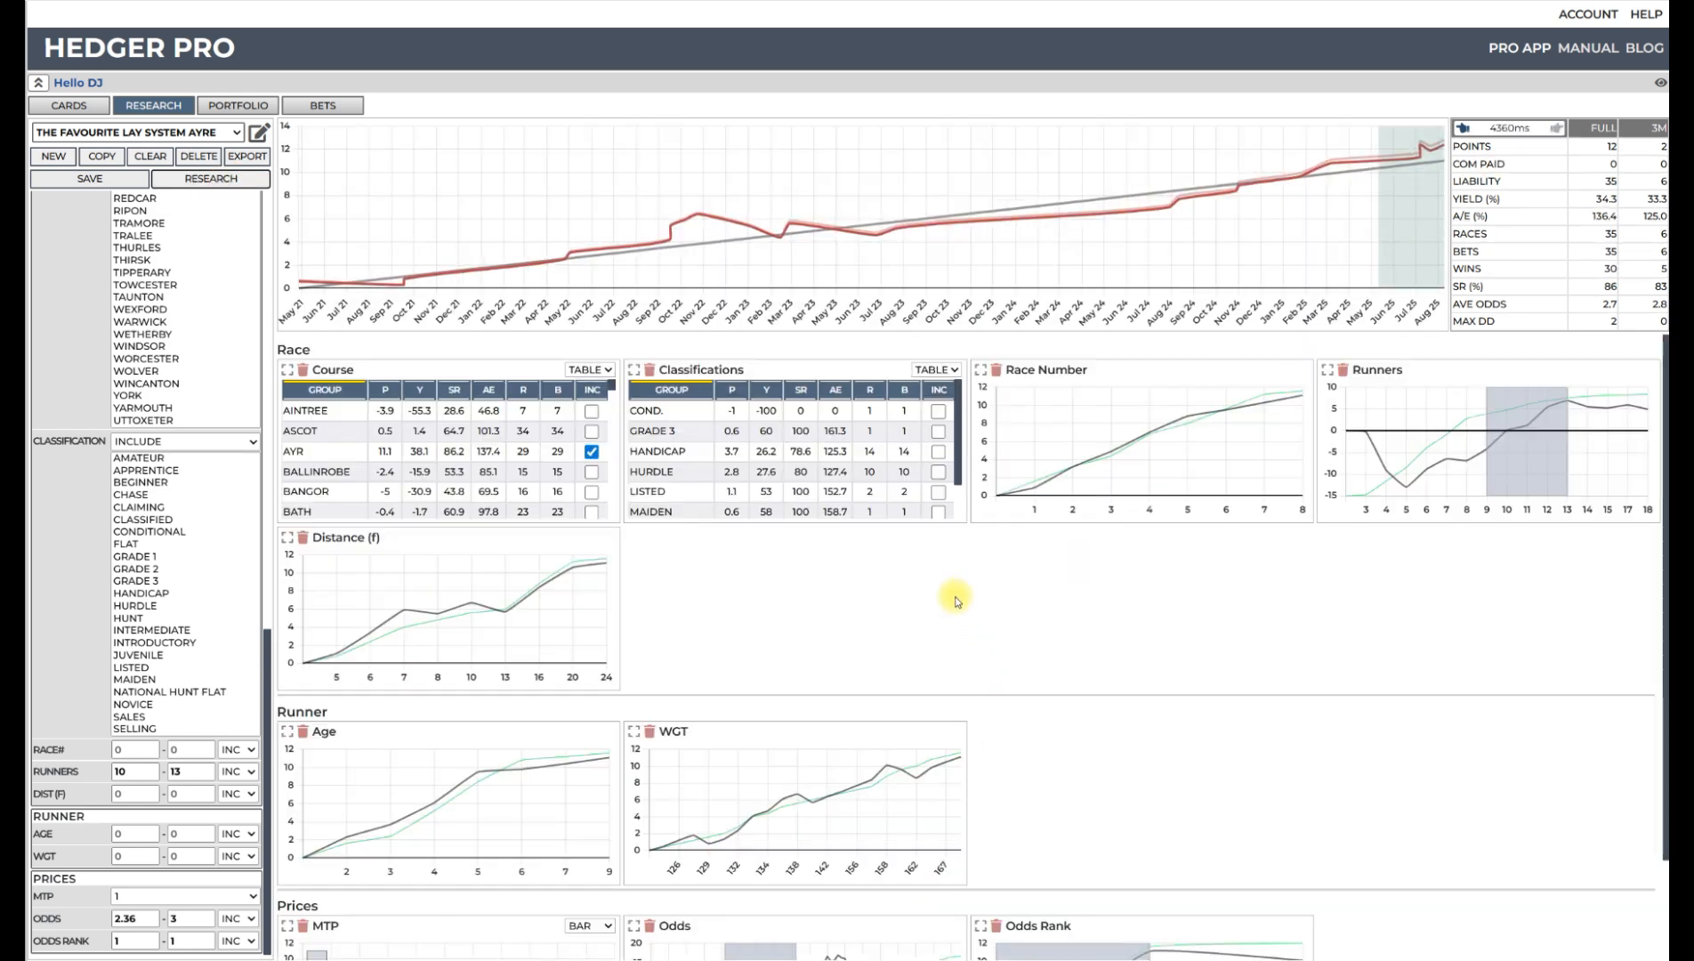
# - Try a WGT range of 131–168 in the research, and clear the weight filter and rerun
pyautogui.scroll(-1, 920, 594)
pyautogui.scroll(-1, 920, 593)
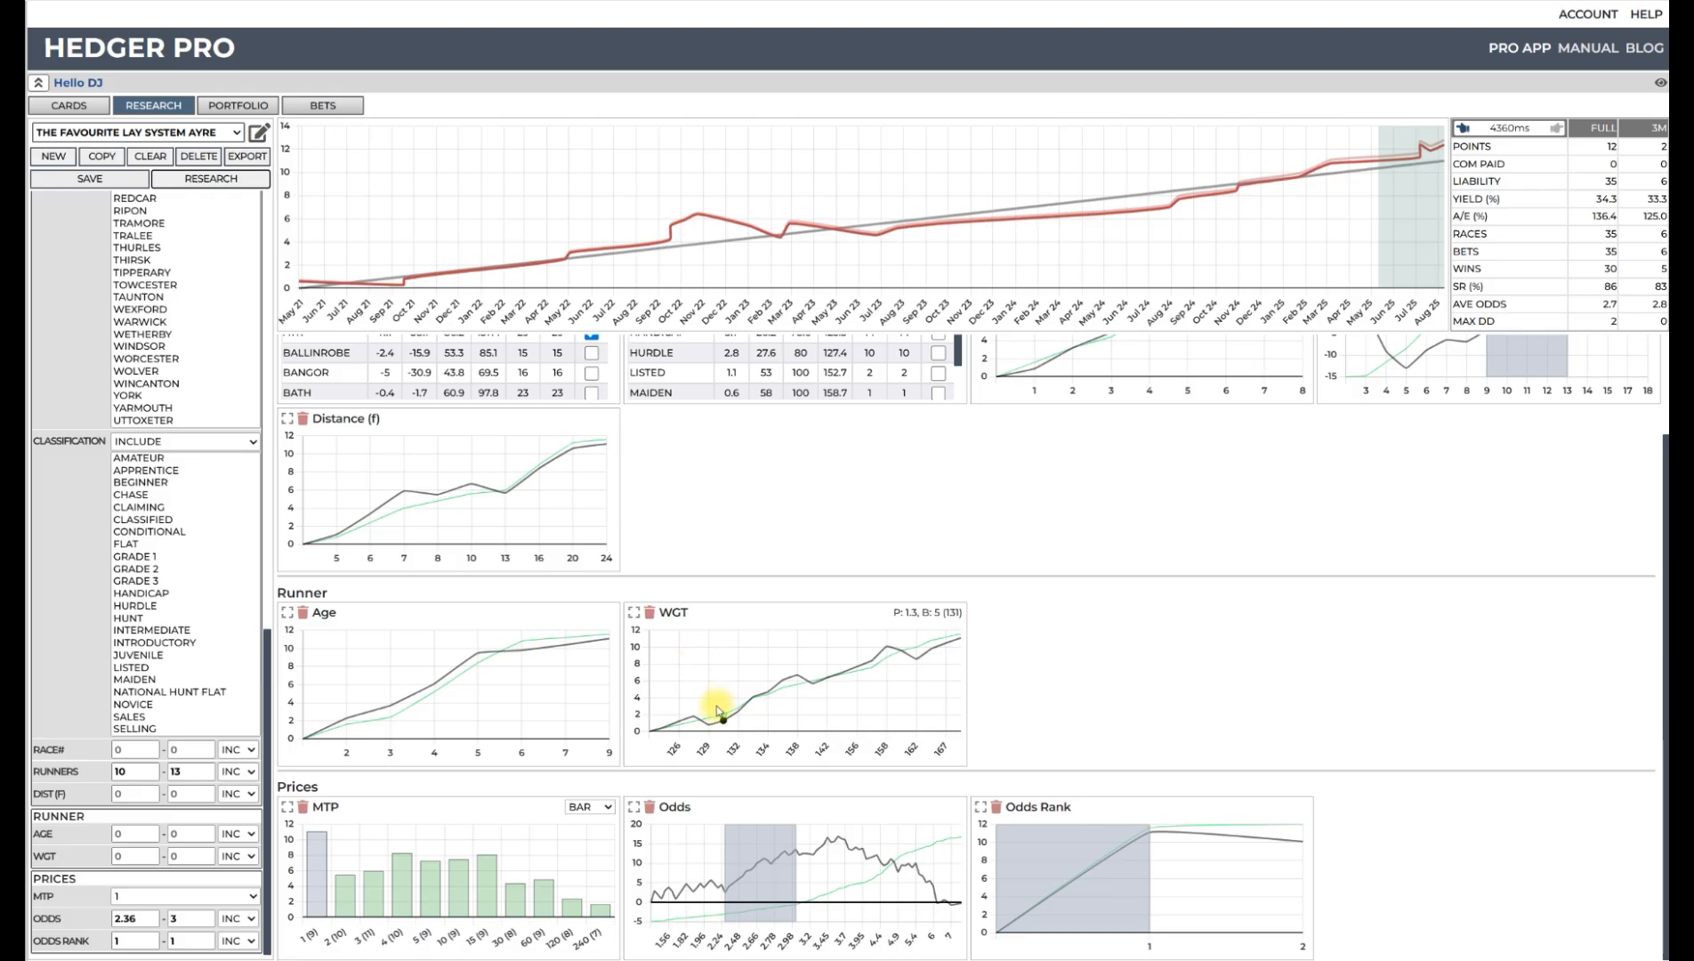
pyautogui.moveTo(705, 705); pyautogui.dragTo(983, 662)
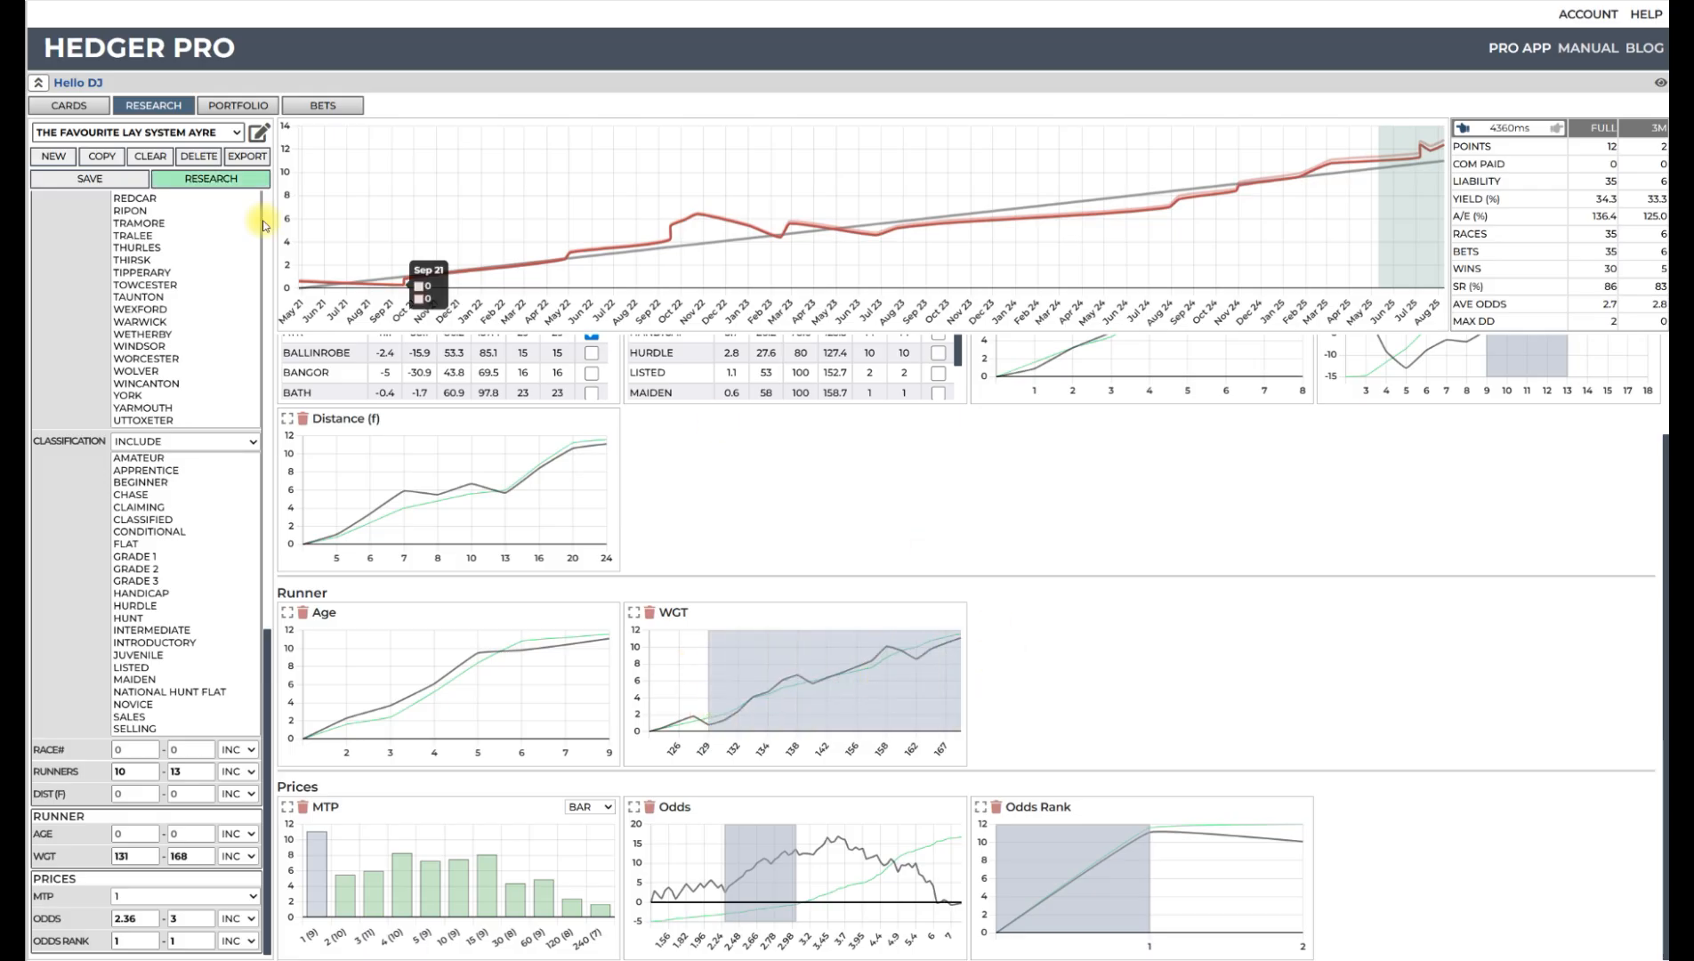
pyautogui.click(229, 183)
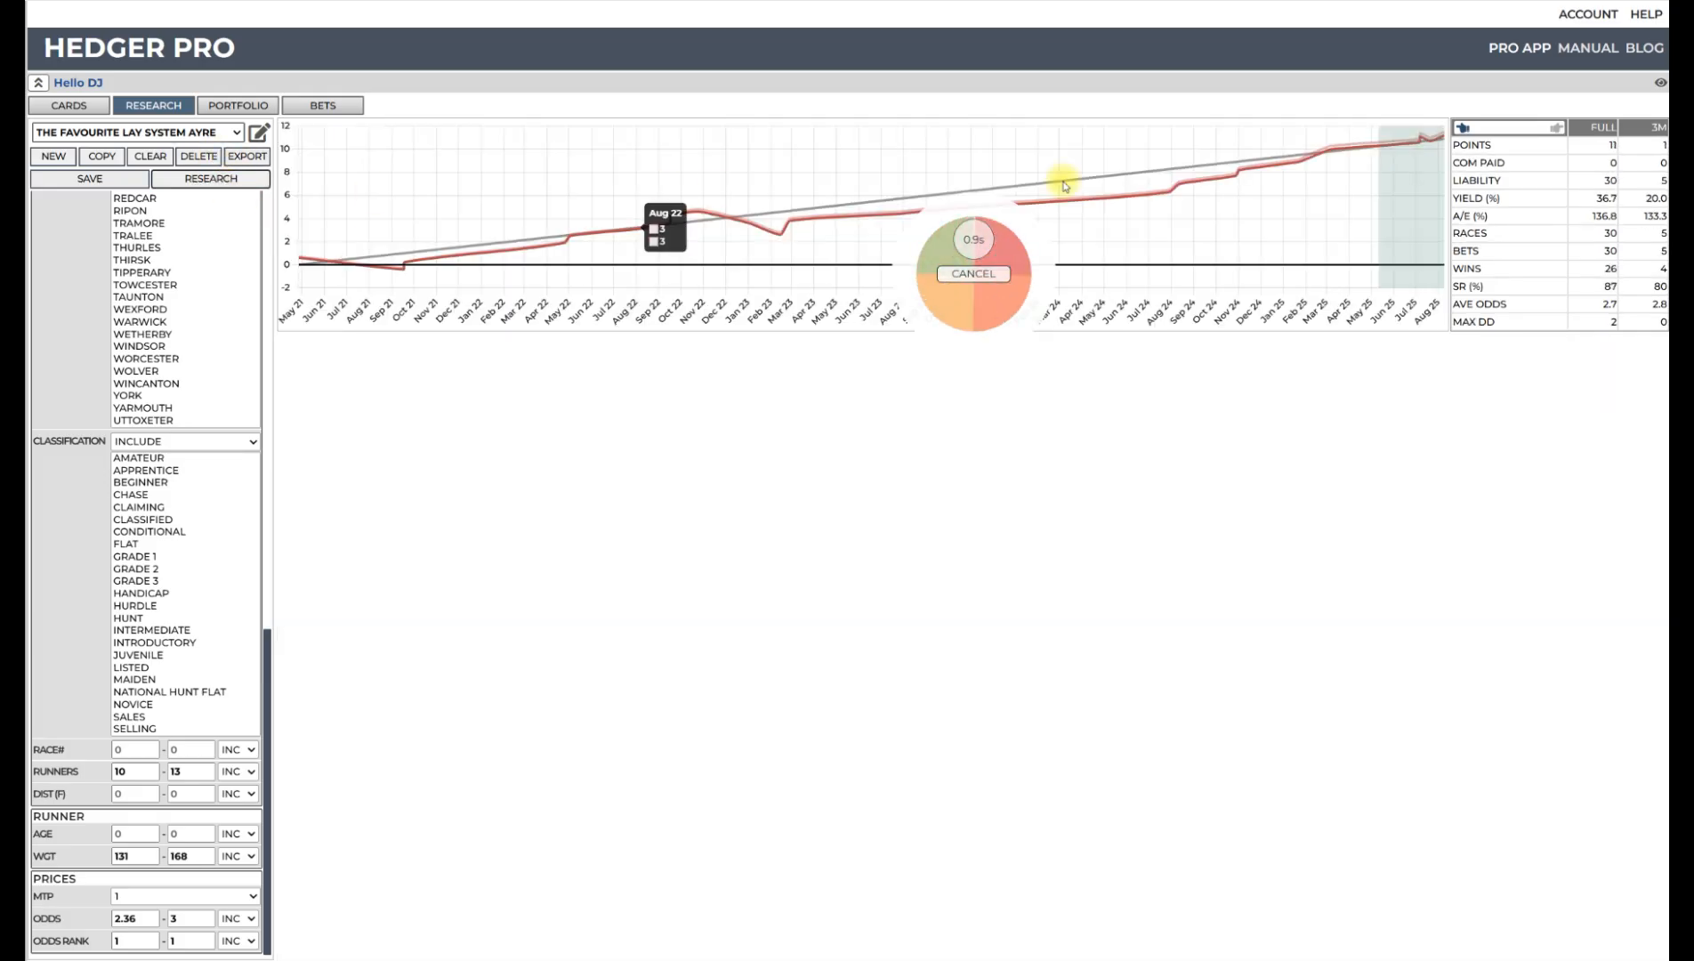
pyautogui.click(839, 795)
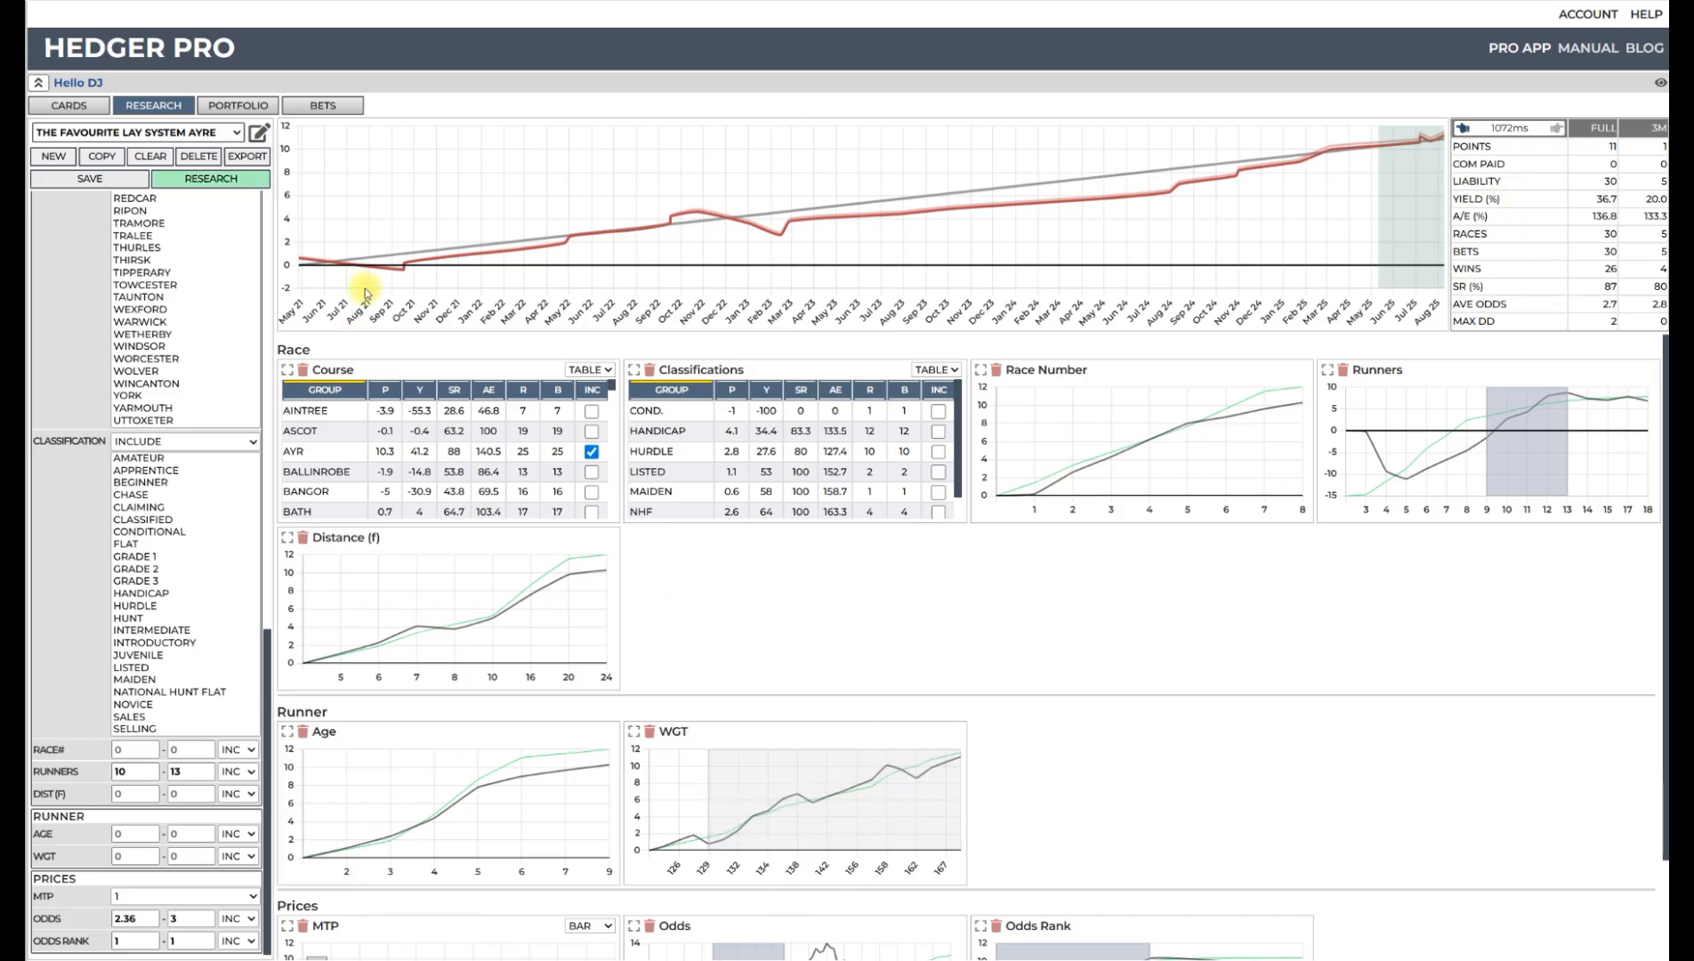
pyautogui.click(239, 178)
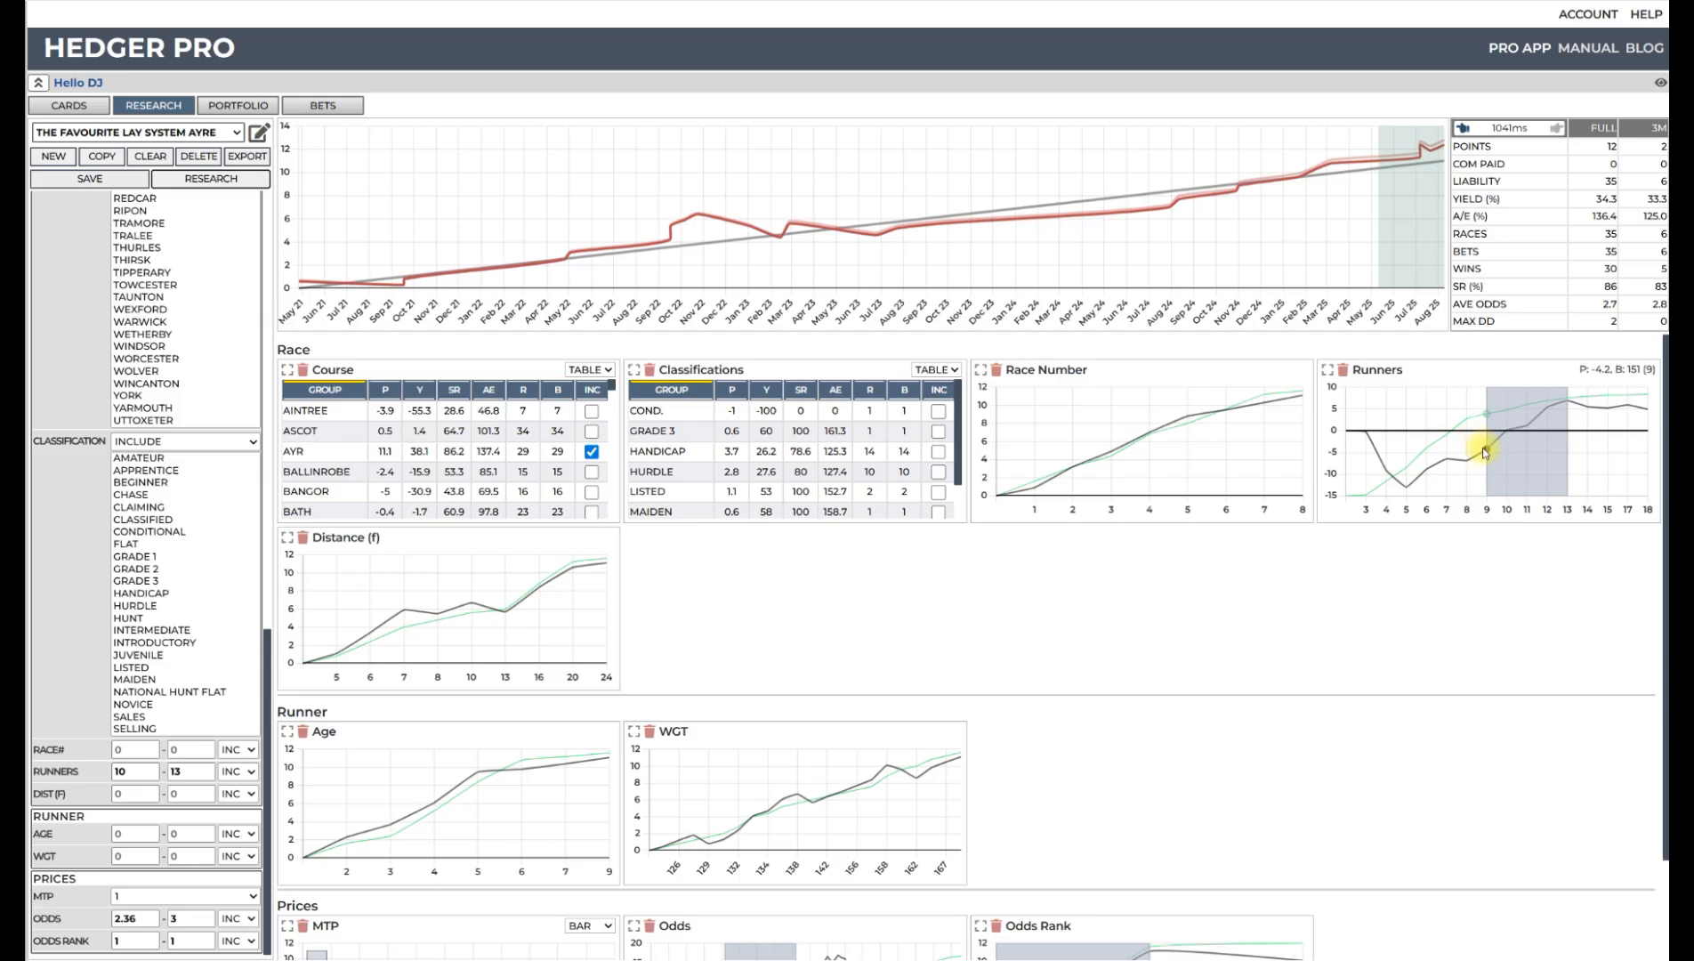
# - Set the Runners range to 9–13 and the Odds range to 2.36–2.7, rerunning the research after each change
pyautogui.moveTo(1484, 452); pyautogui.dragTo(1468, 453)
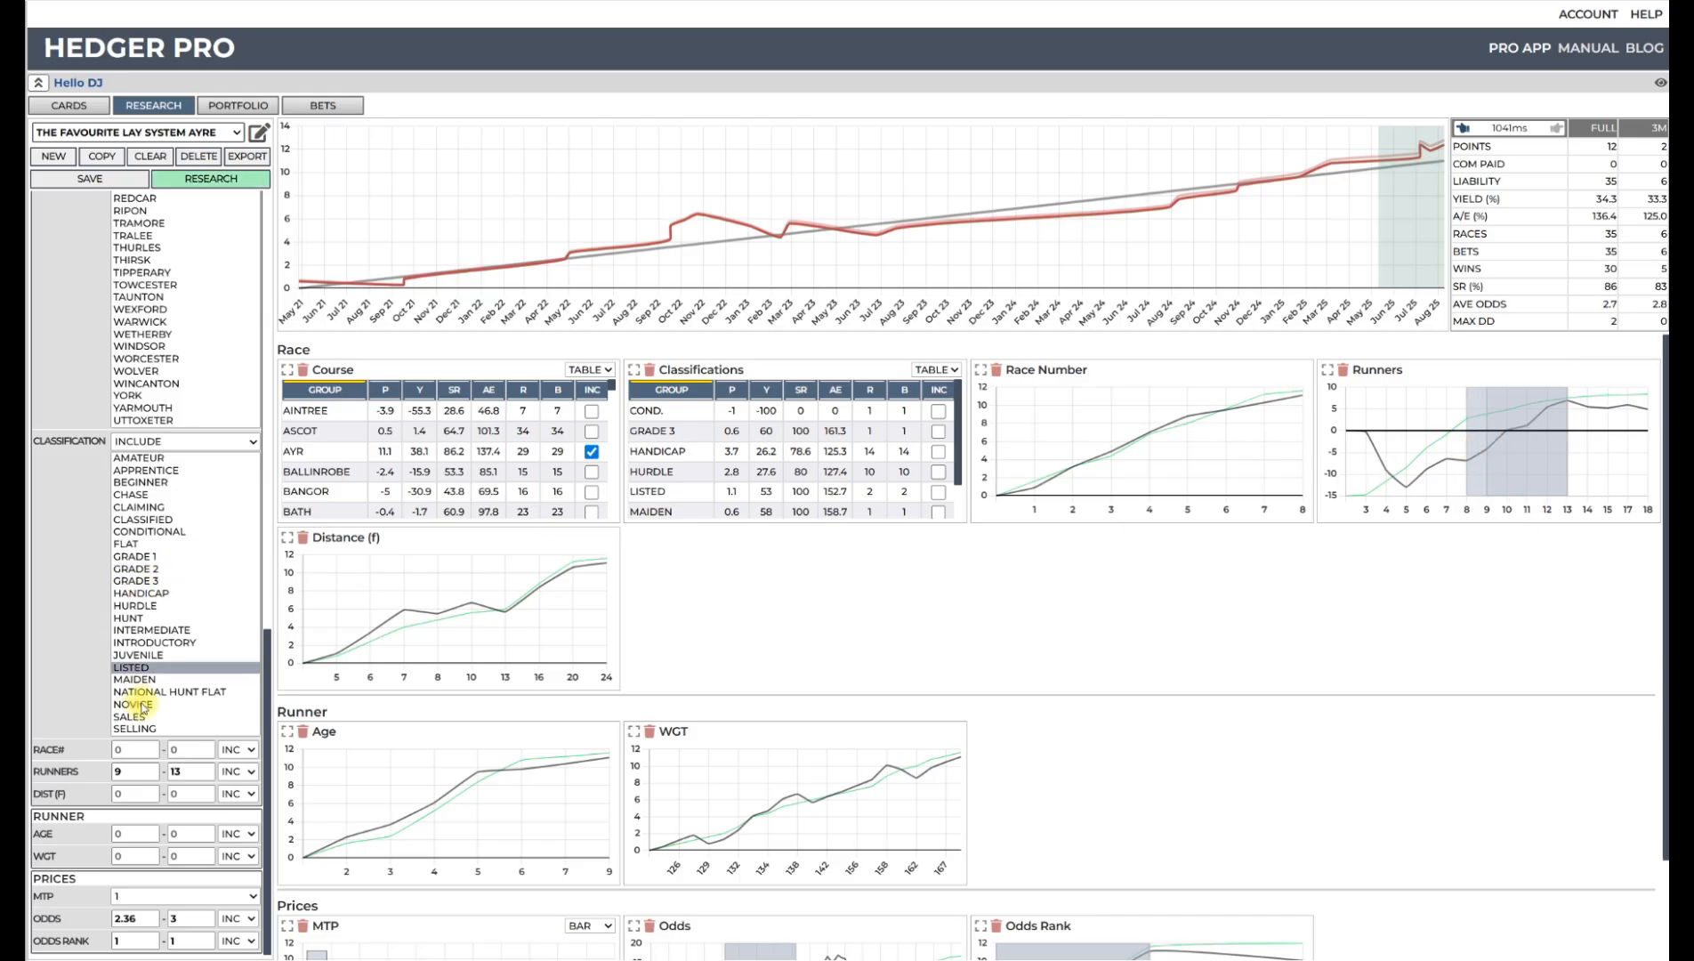
pyautogui.click(247, 180)
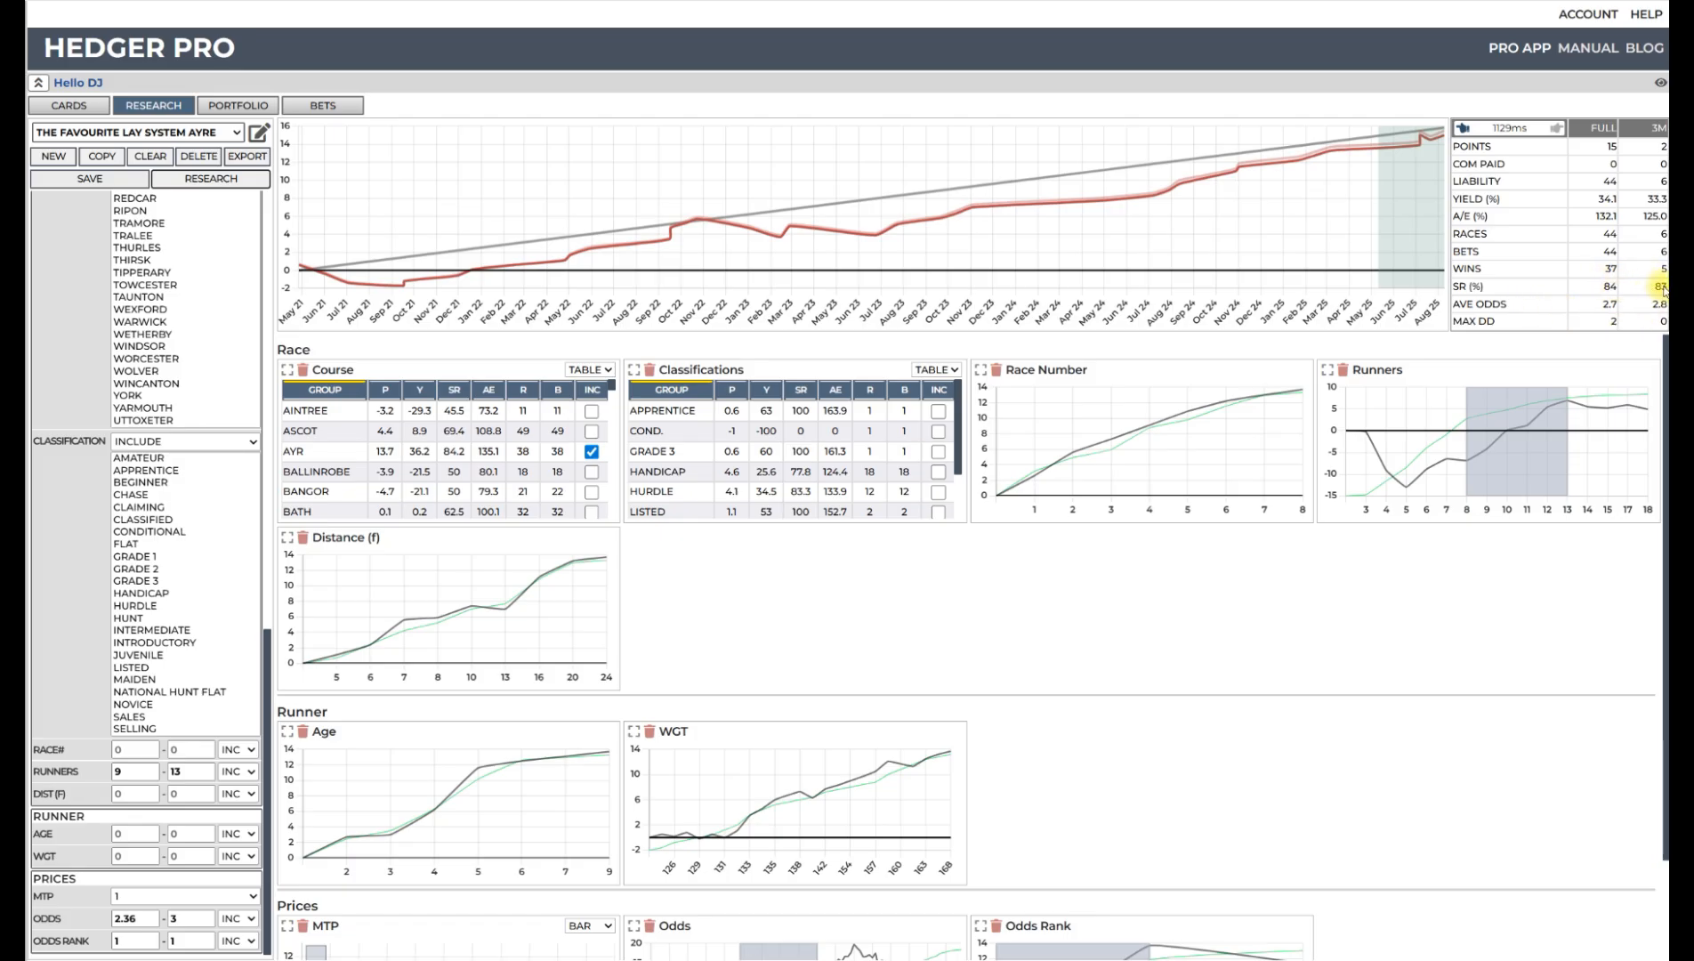
pyautogui.scroll(-1, 1241, 544)
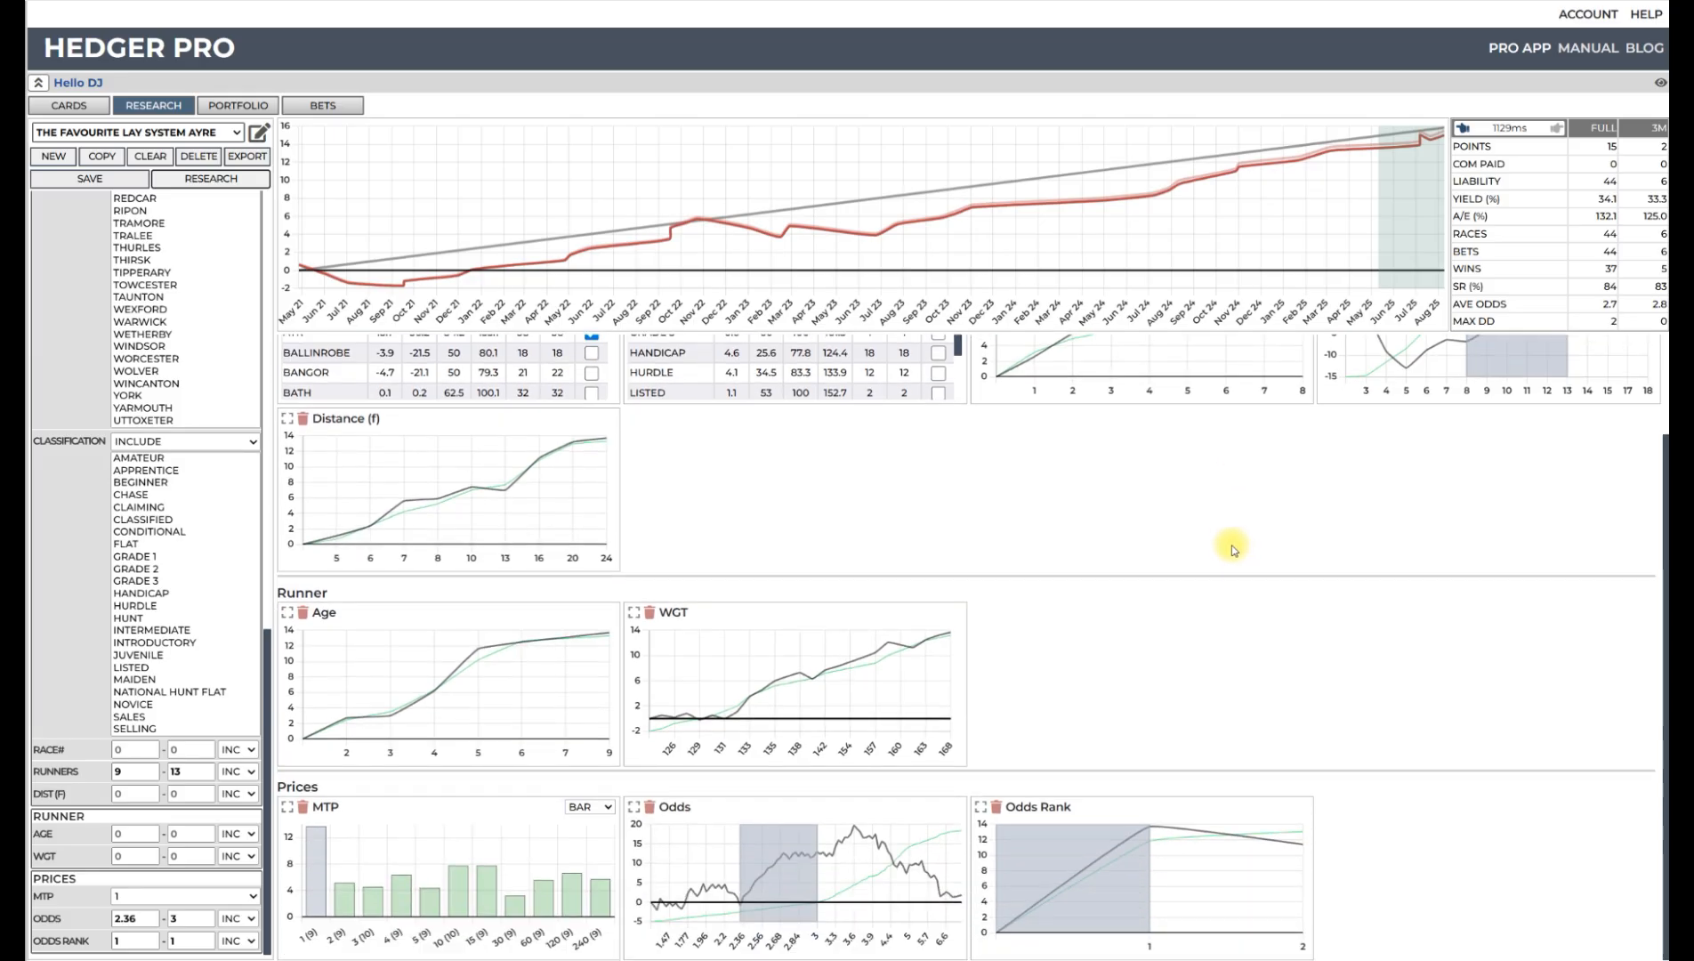
pyautogui.click(635, 806)
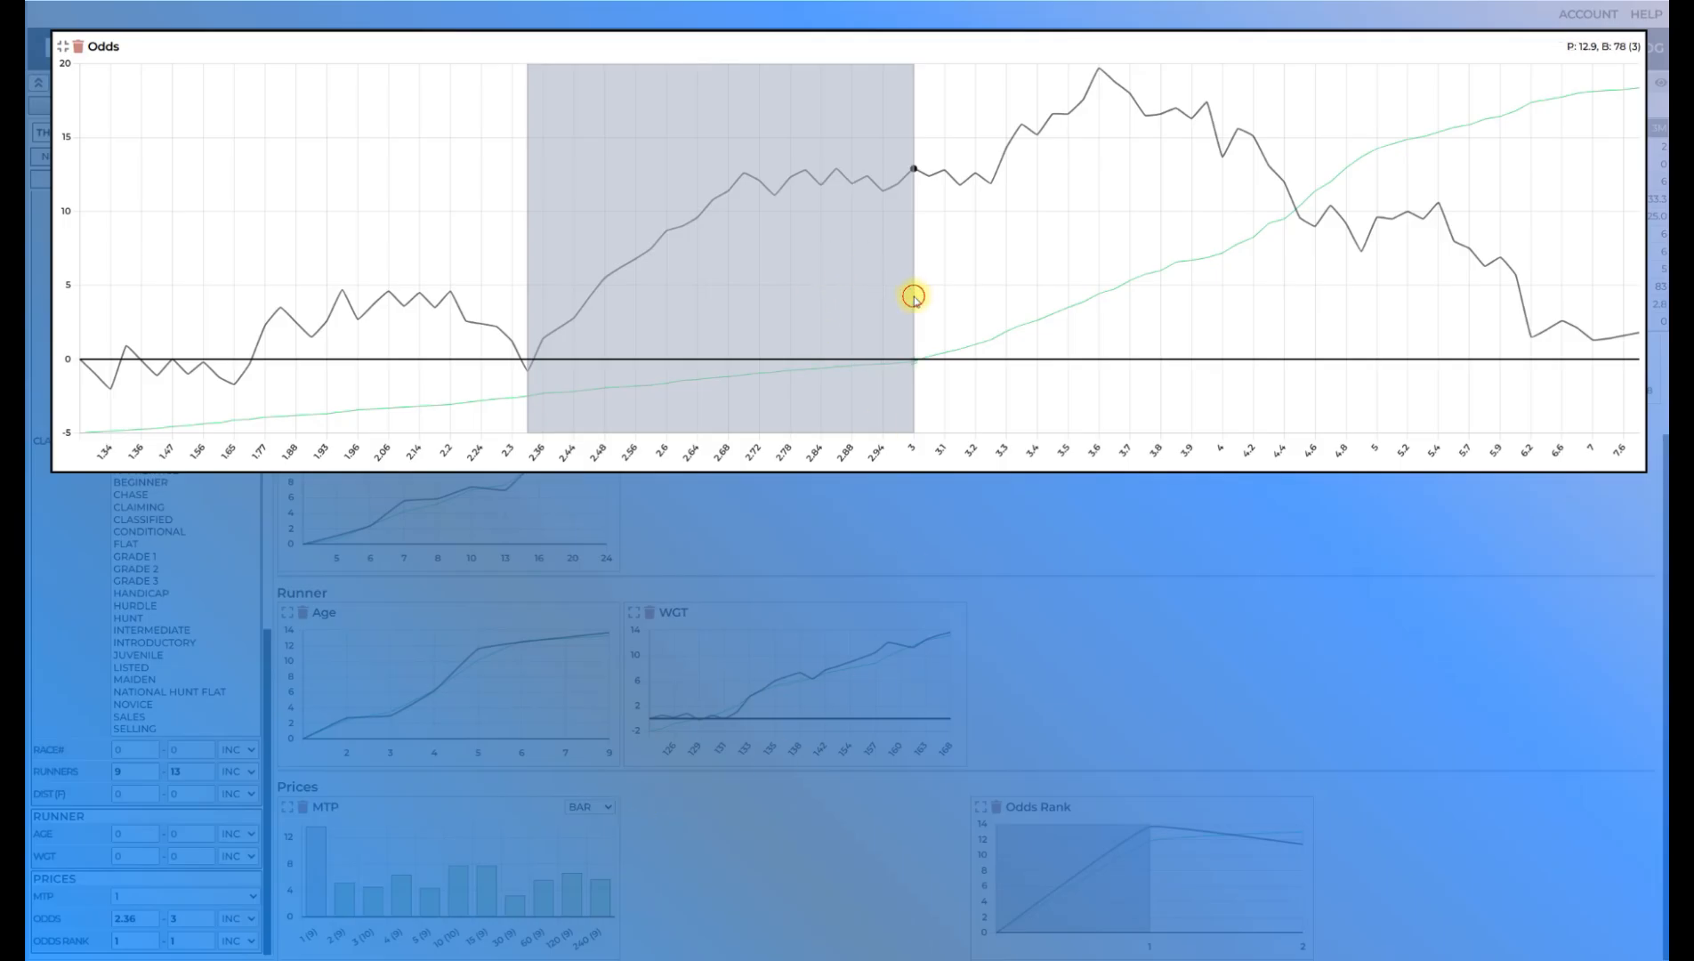
pyautogui.click(748, 300)
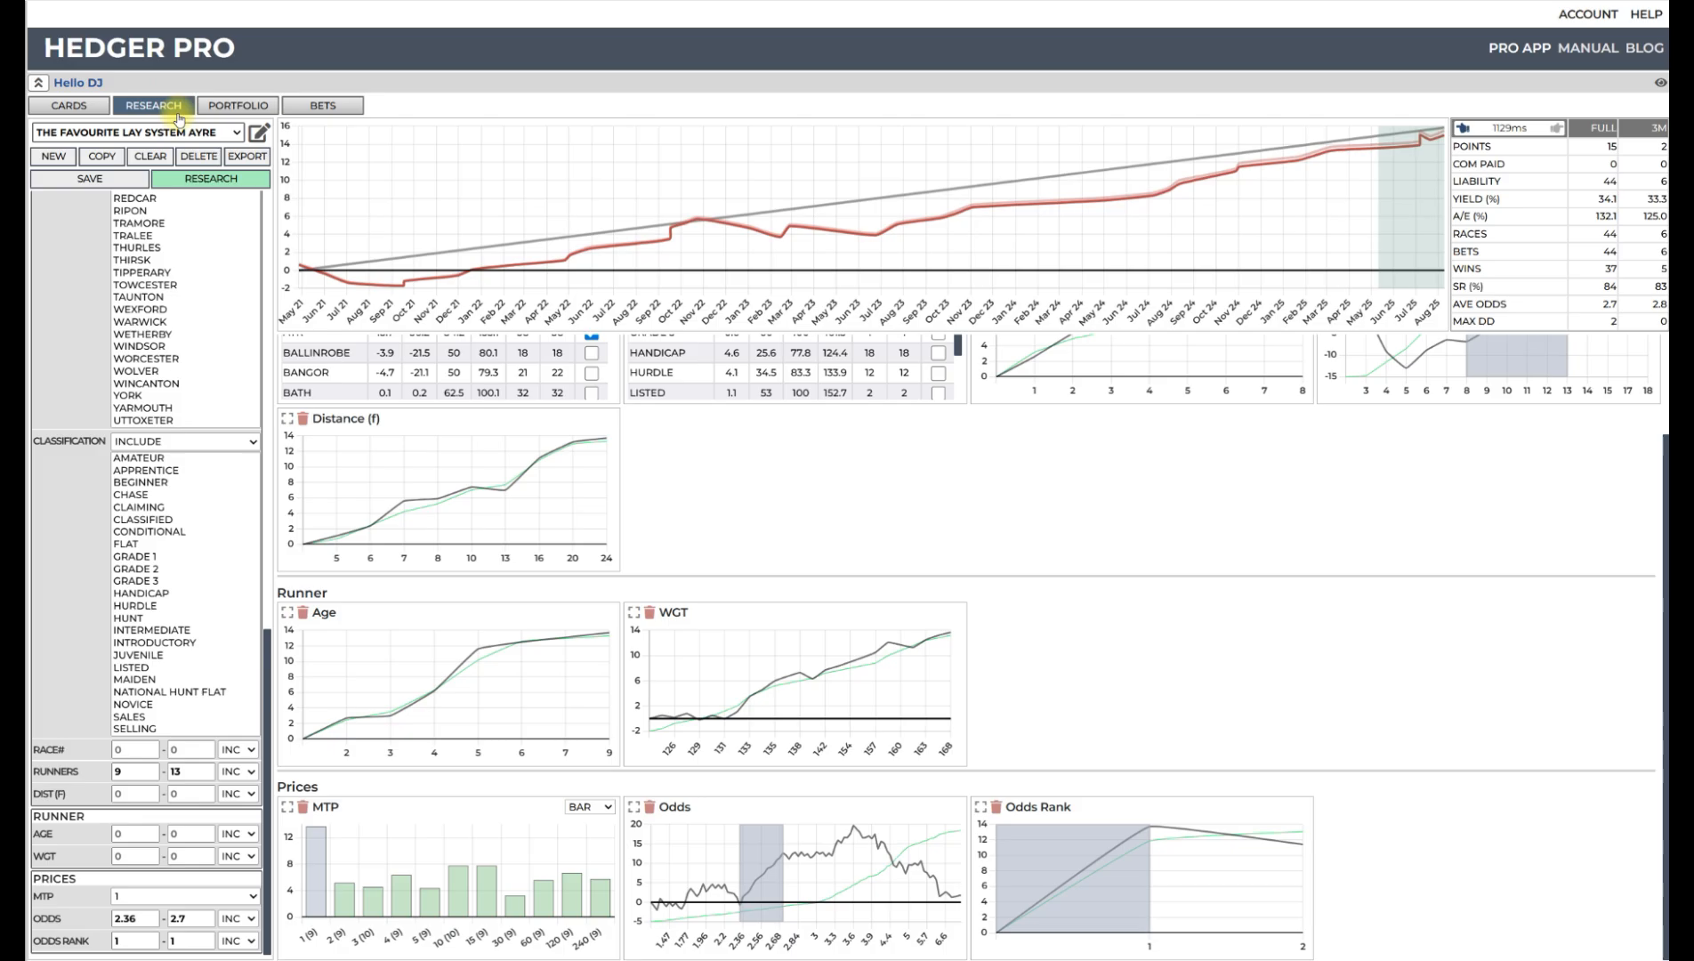
pyautogui.click(242, 178)
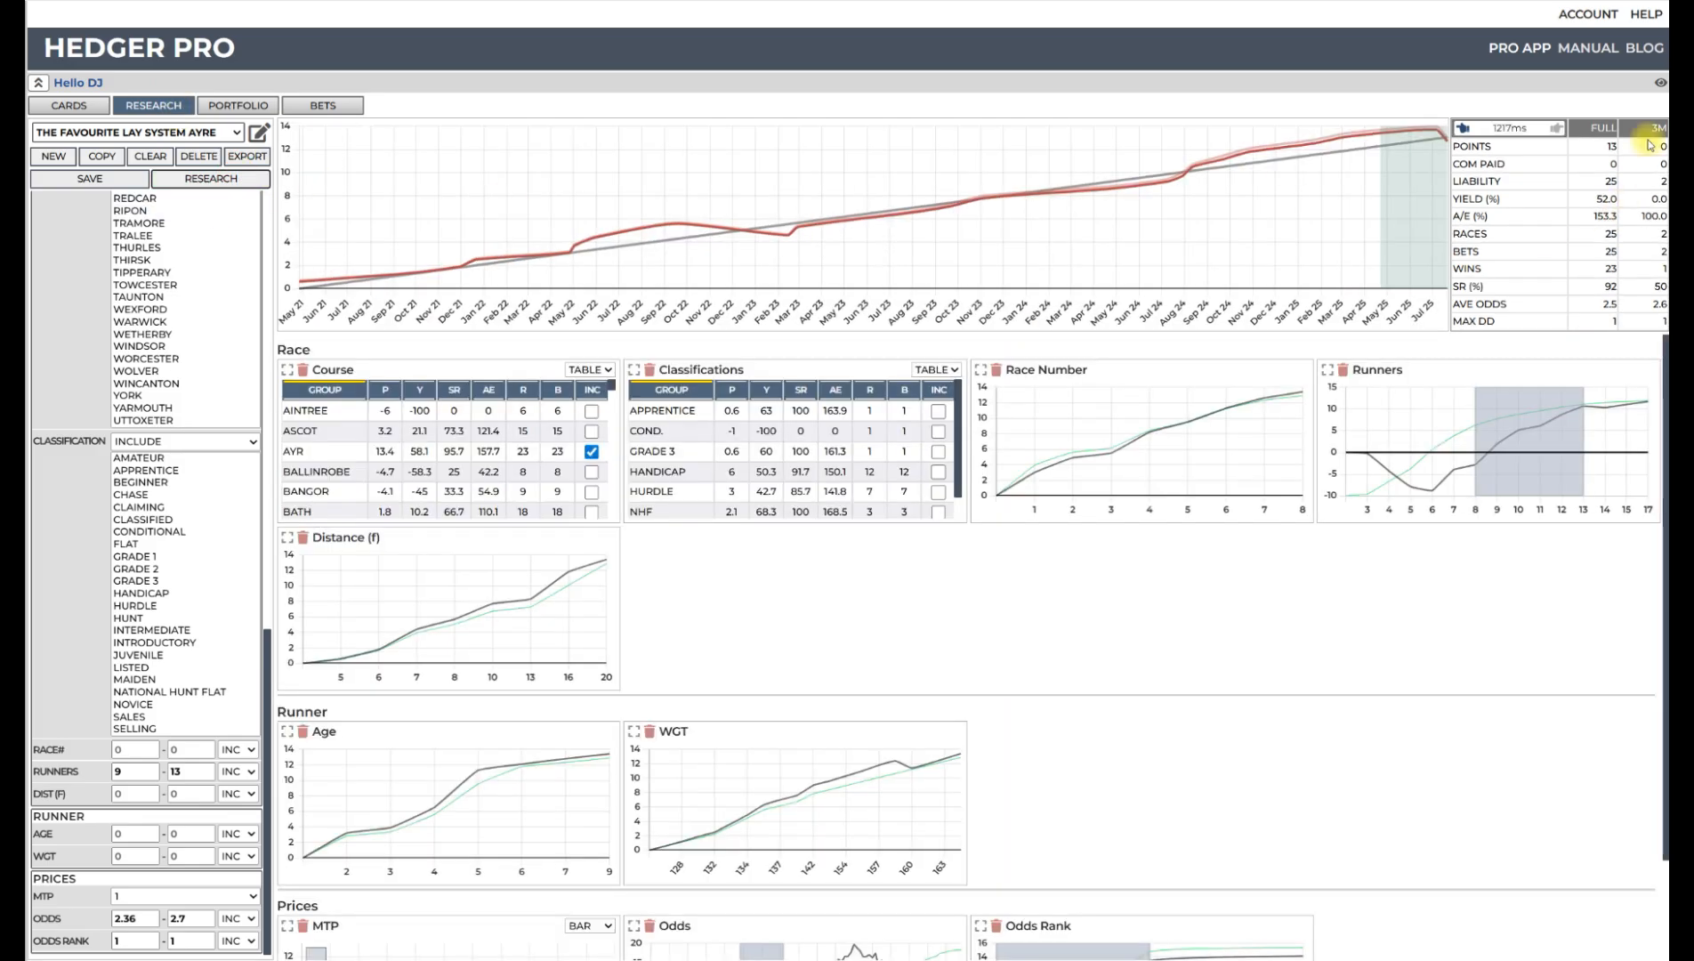
# - Go back to the version with odds 2.36–3, extend the Odds range to 2.36–3.6 on its enlarged chart, and rerun the research
pyautogui.click(1463, 128)
pyautogui.scroll(-1, 968, 510)
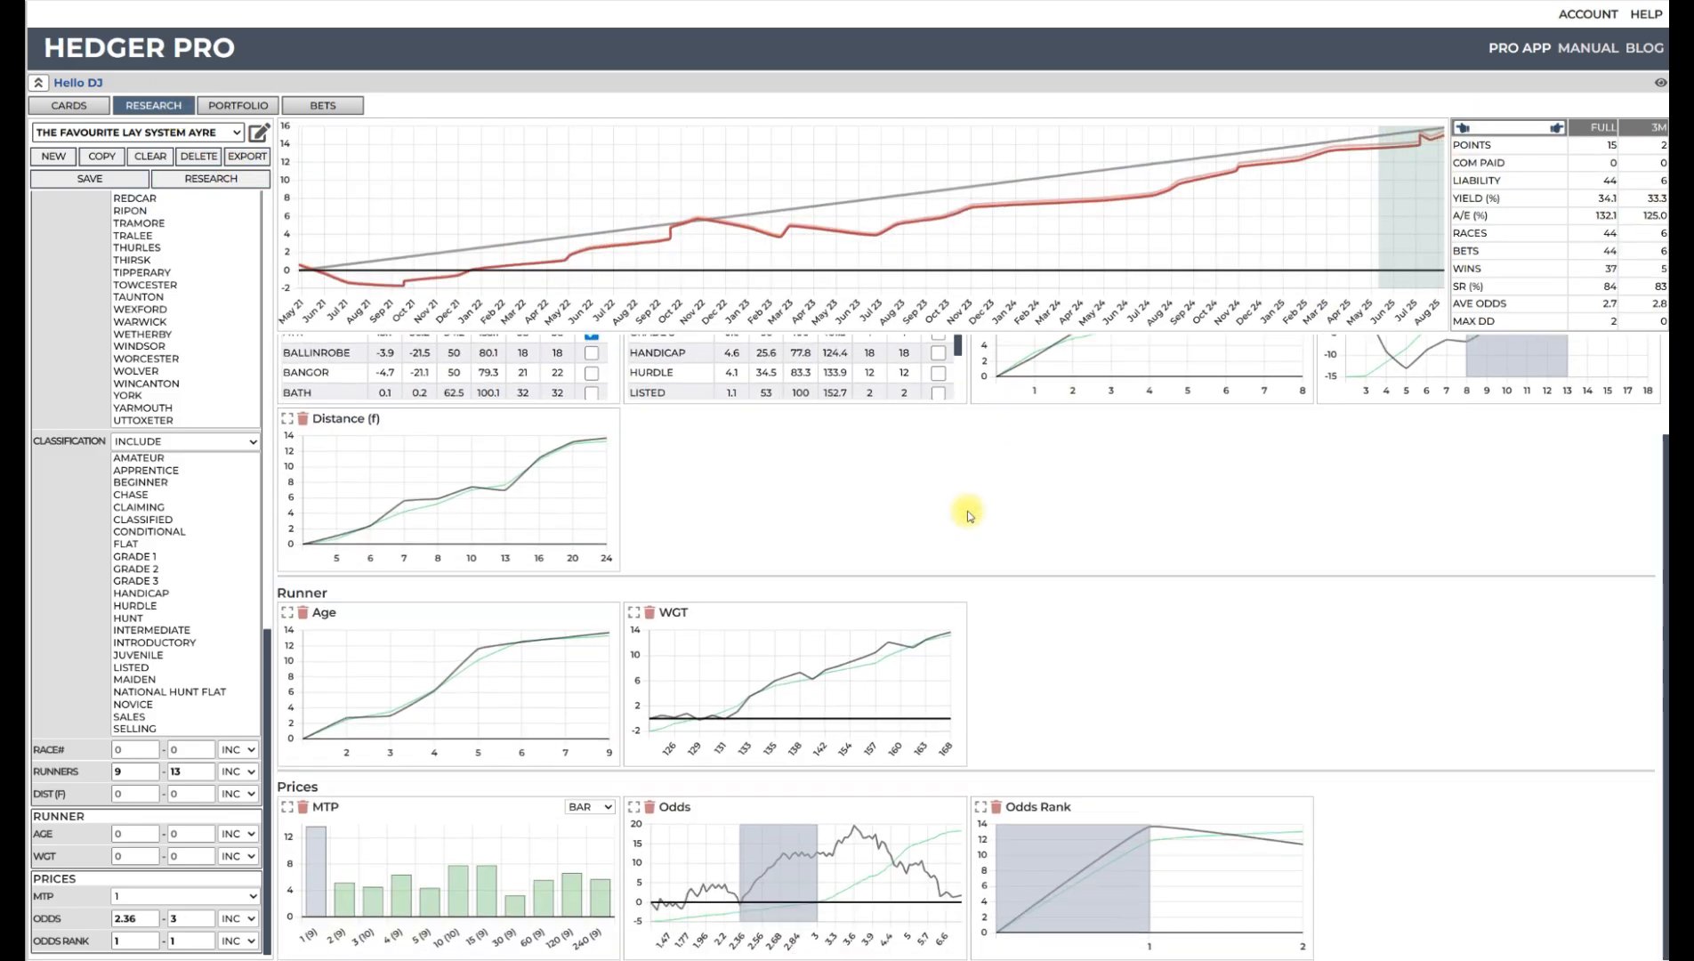
pyautogui.click(634, 806)
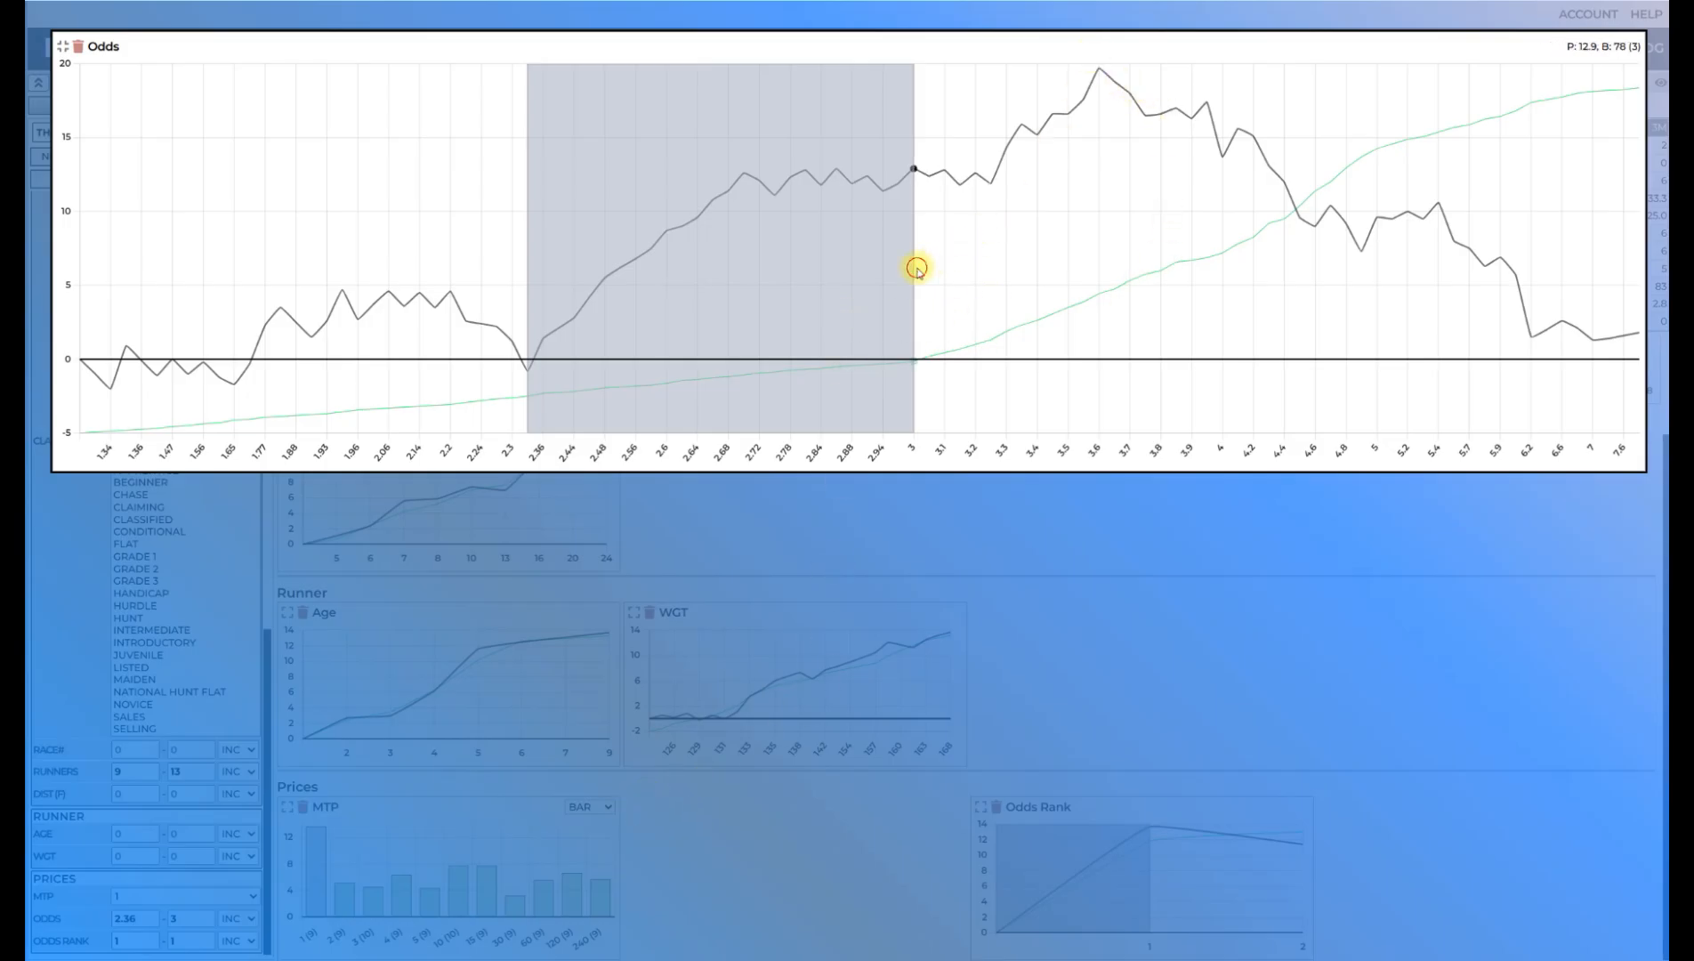
pyautogui.moveTo(914, 265)
pyautogui.mouseDown()
pyautogui.moveTo(1126, 181)
pyautogui.moveTo(1093, 189)
pyautogui.moveTo(1101, 200)
pyautogui.mouseUp()
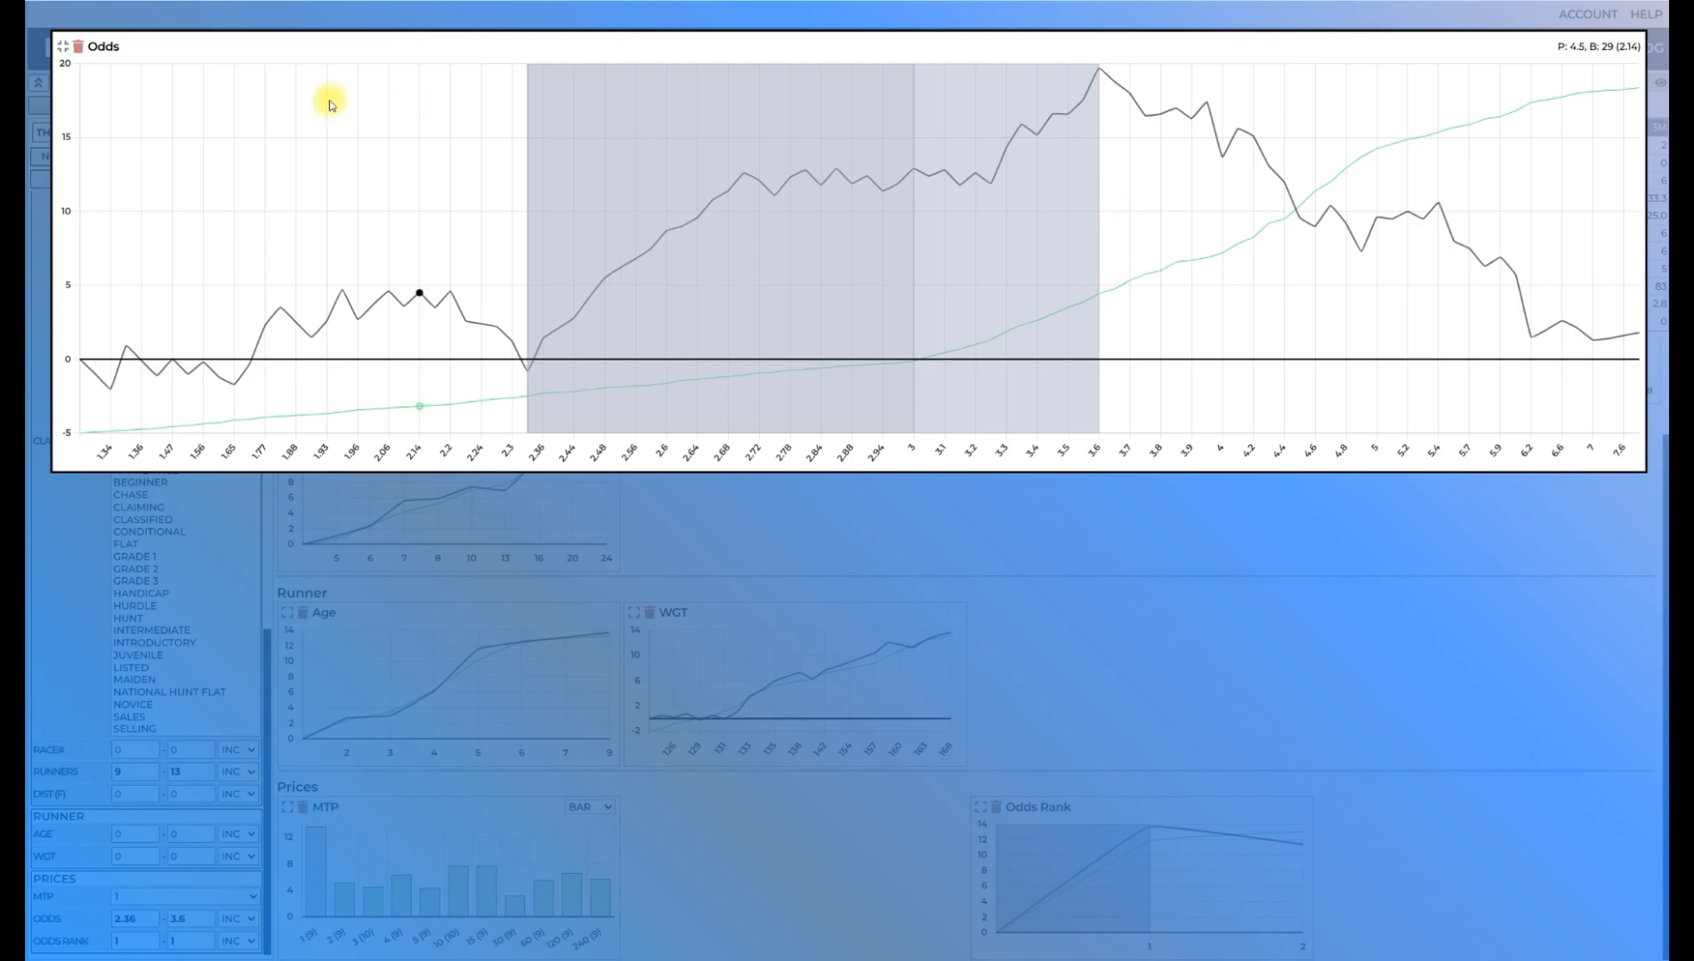
pyautogui.click(62, 46)
pyautogui.click(213, 178)
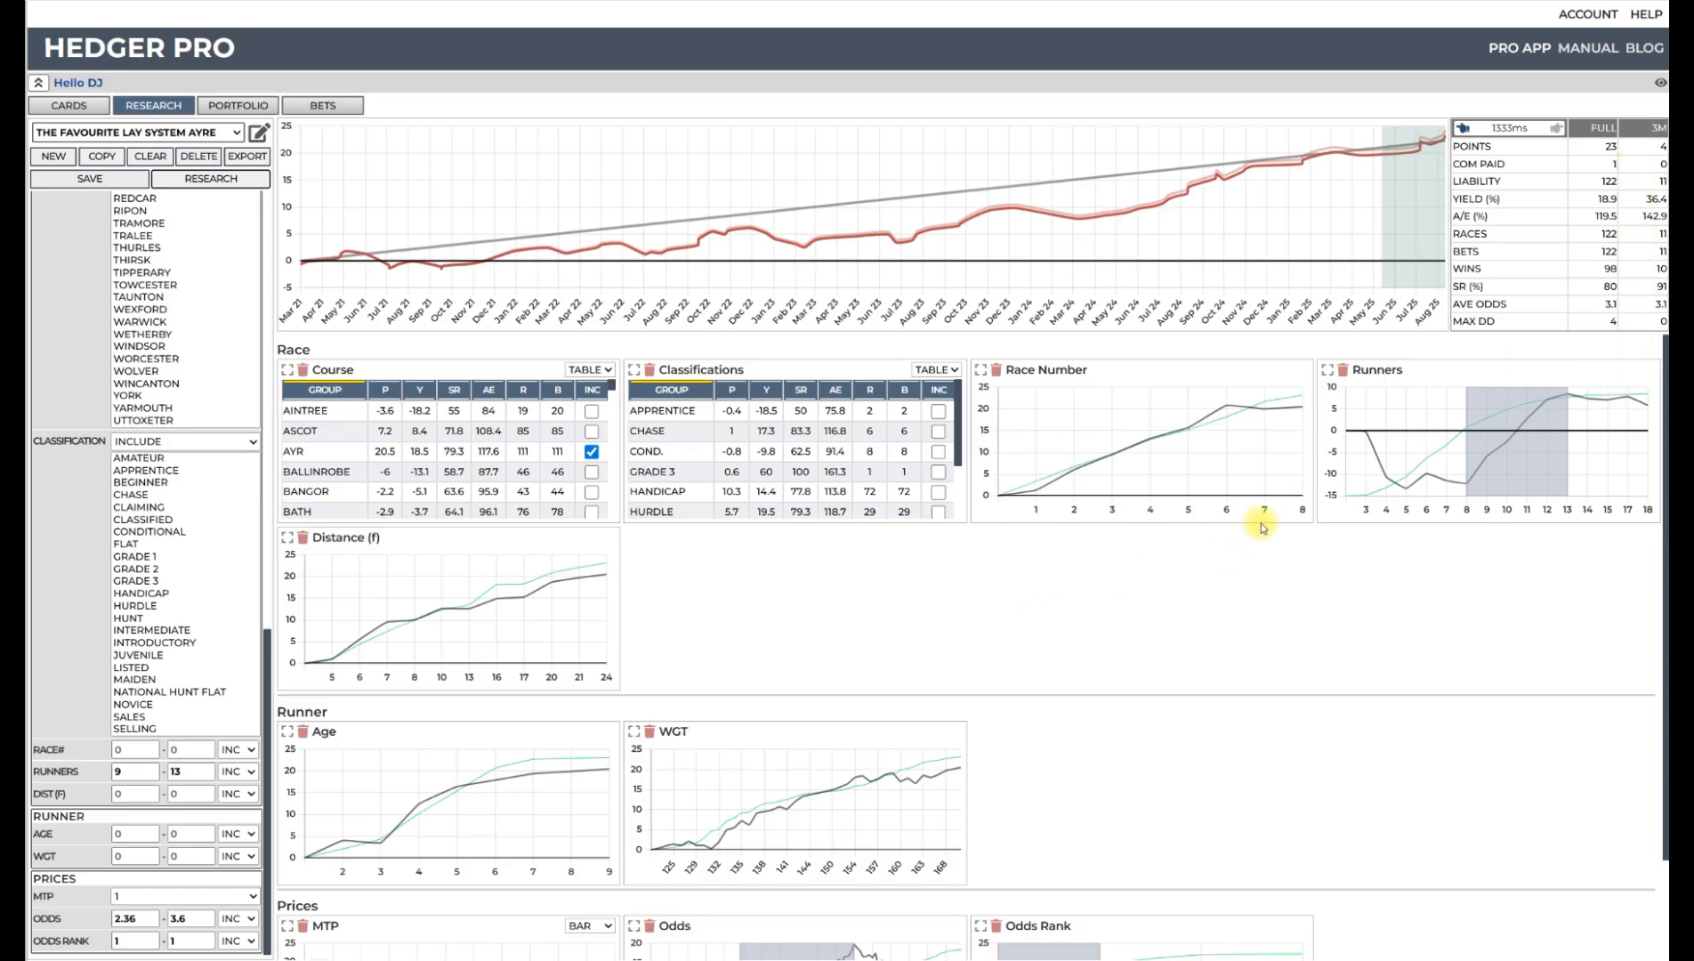
# - Try excluding the Apprentice and Conditional classifications in the research, and rerun it without the exclusion
pyautogui.click(730, 390)
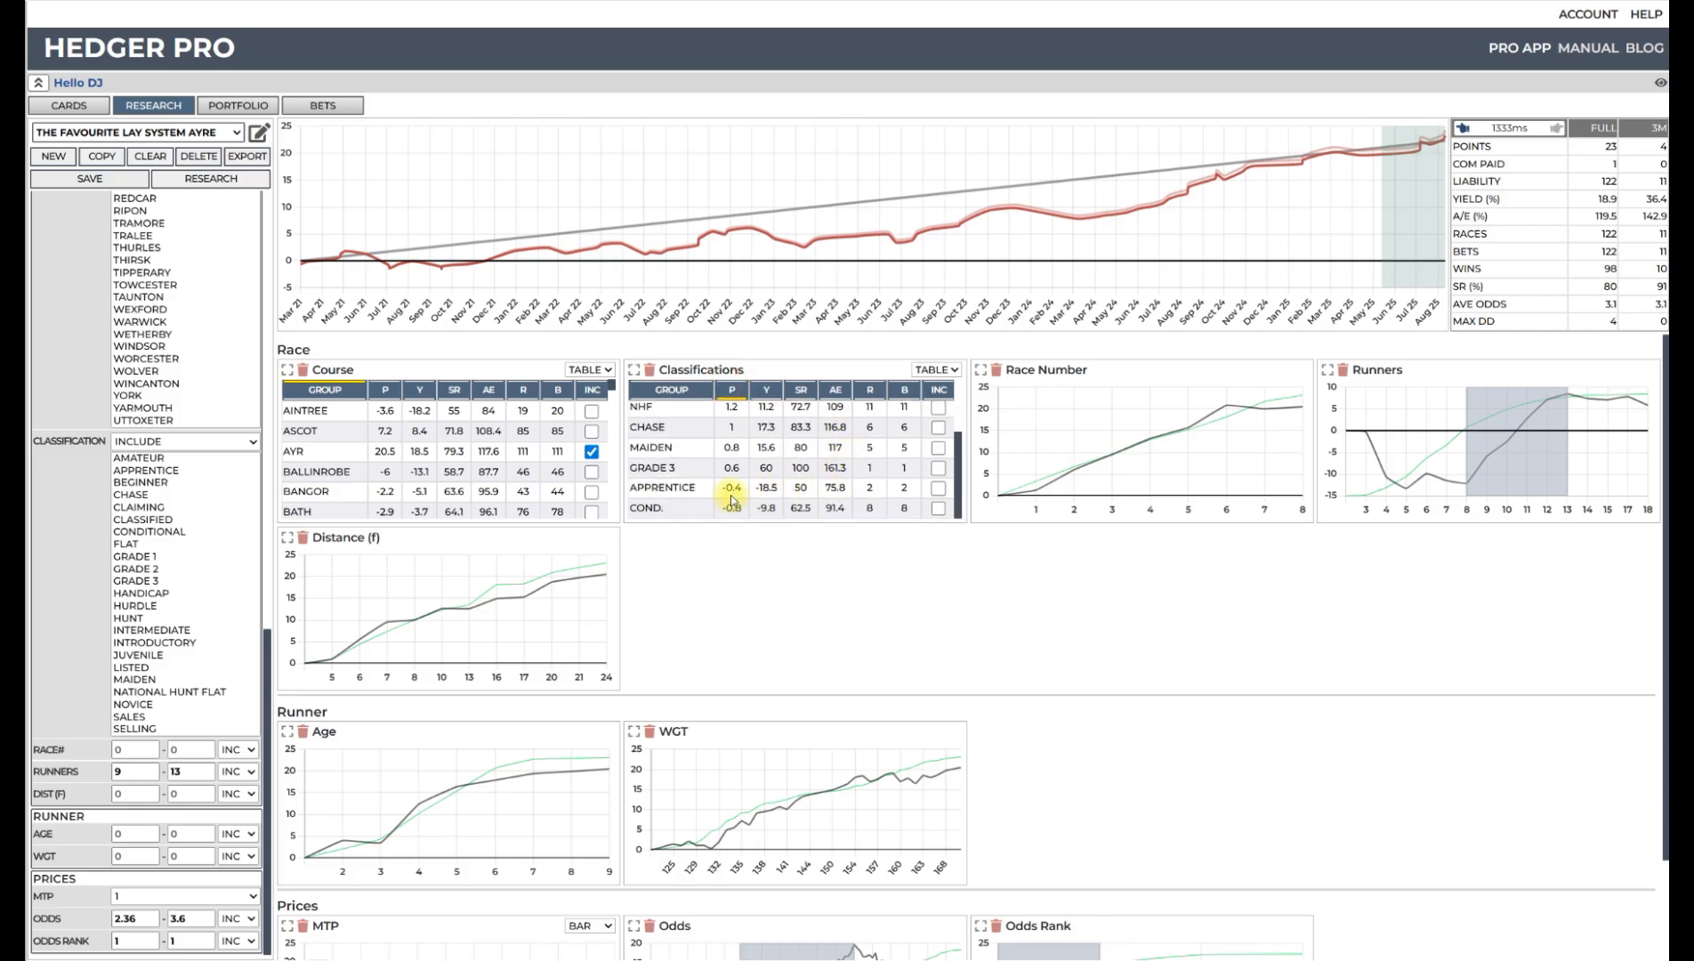
pyautogui.click(938, 487)
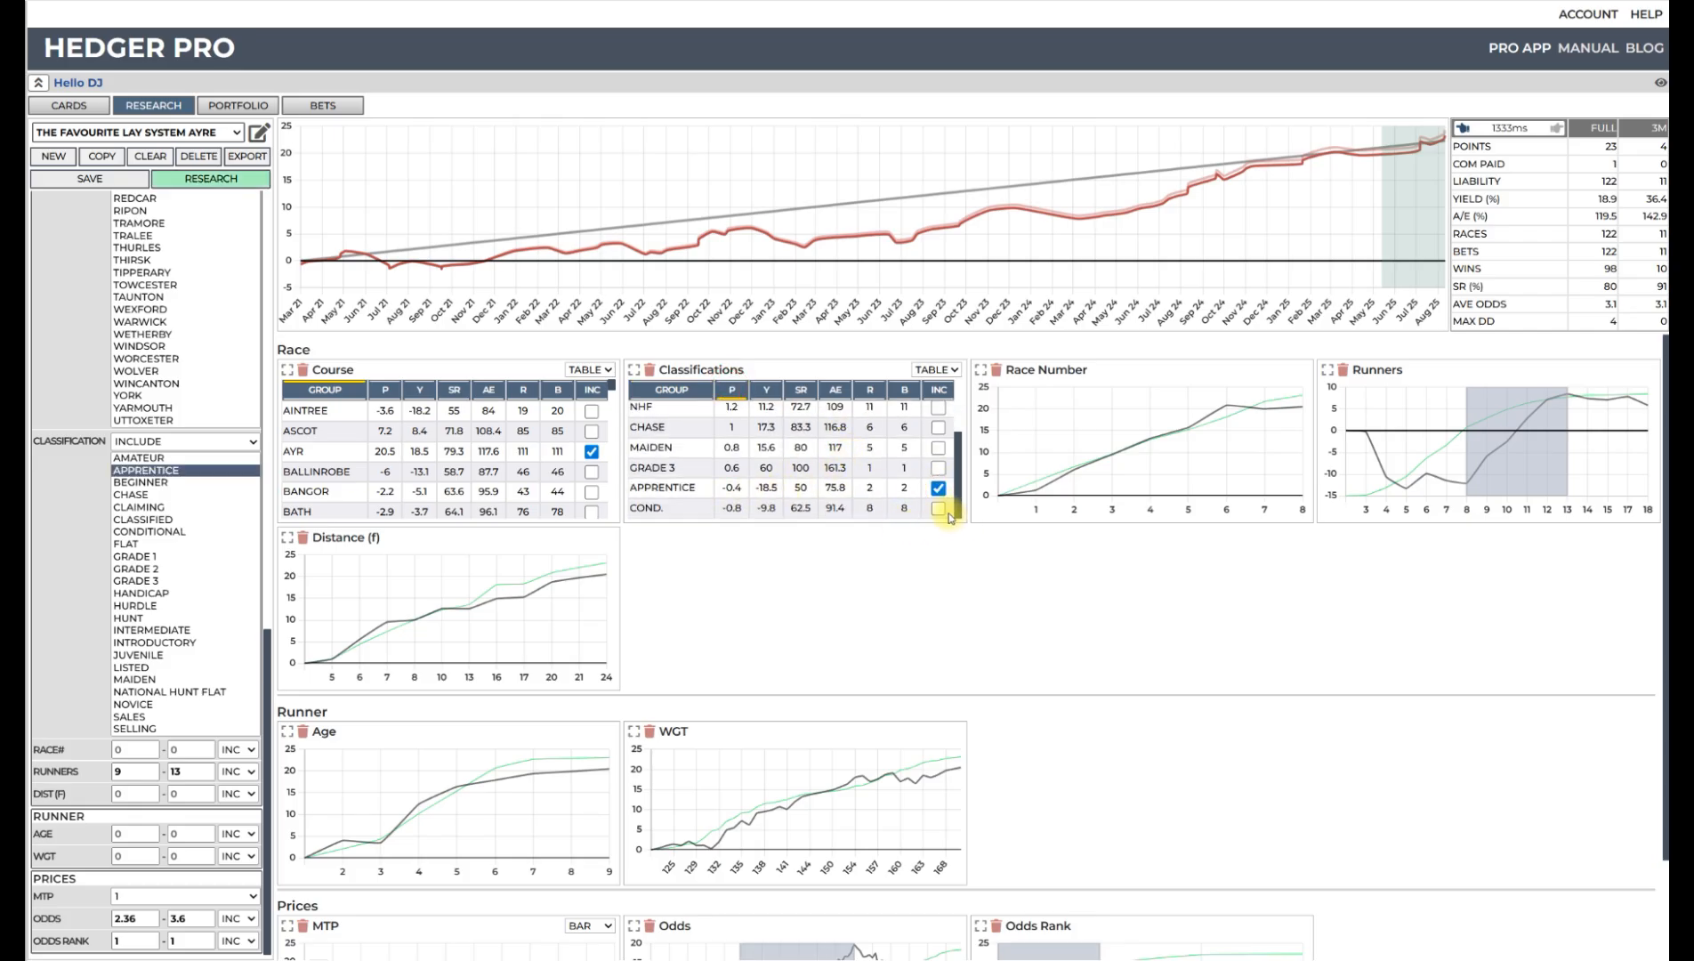
pyautogui.click(943, 512)
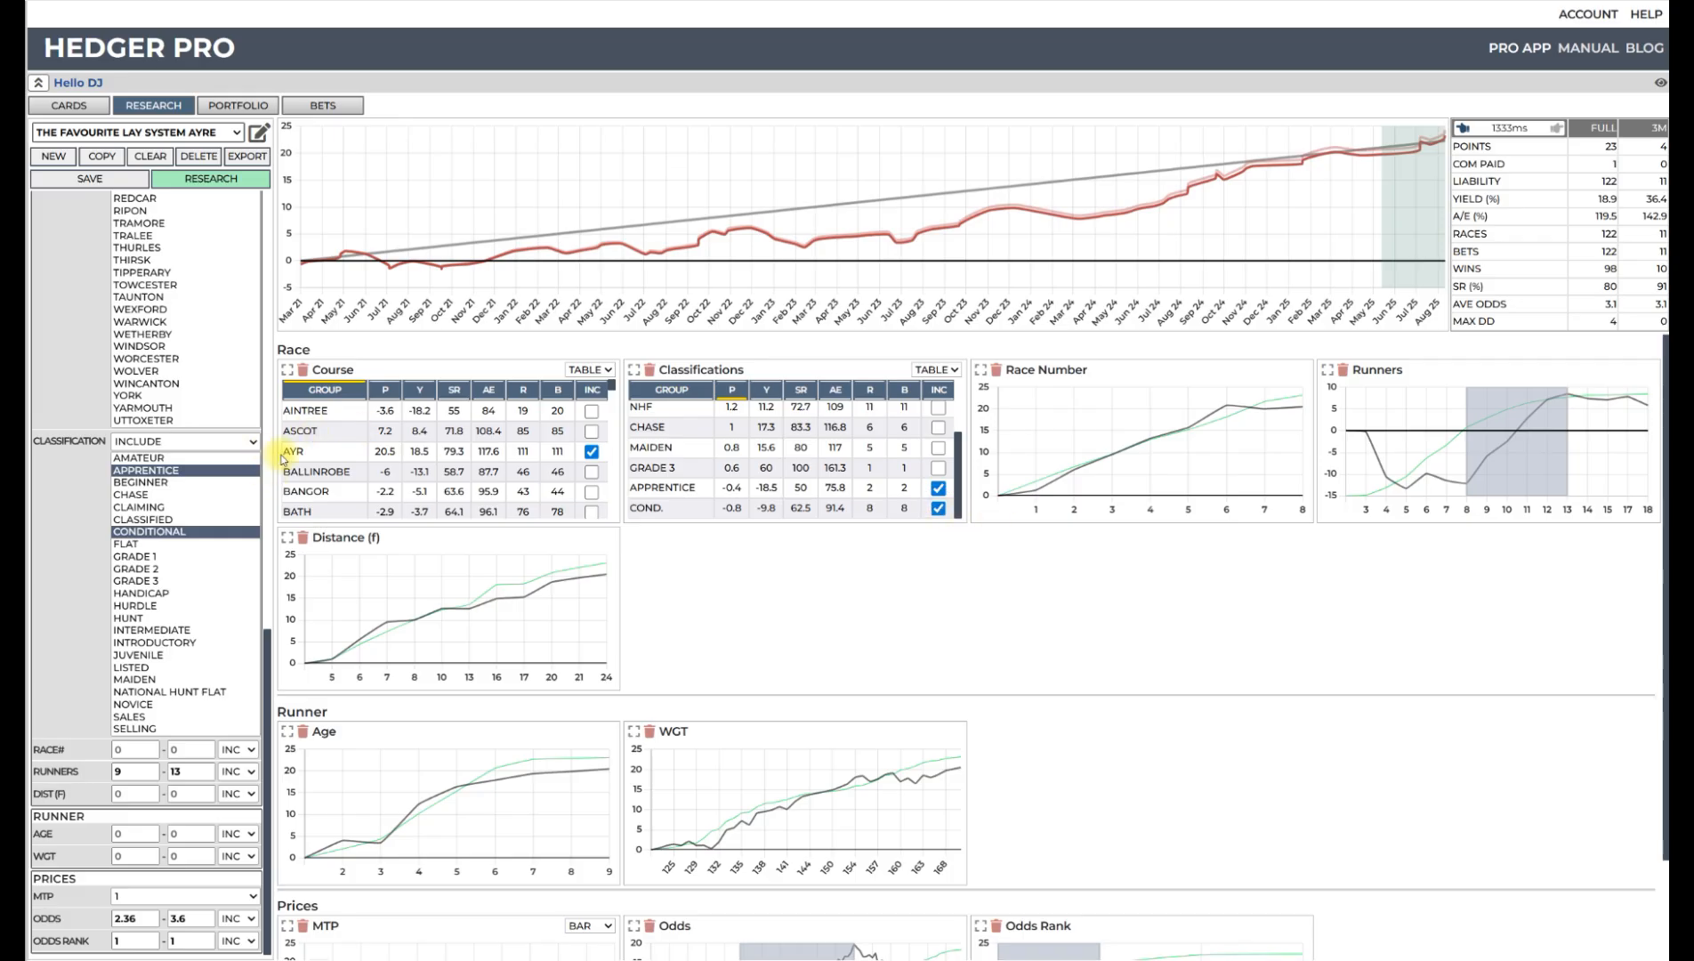
pyautogui.click(234, 441)
pyautogui.click(234, 472)
pyautogui.click(247, 182)
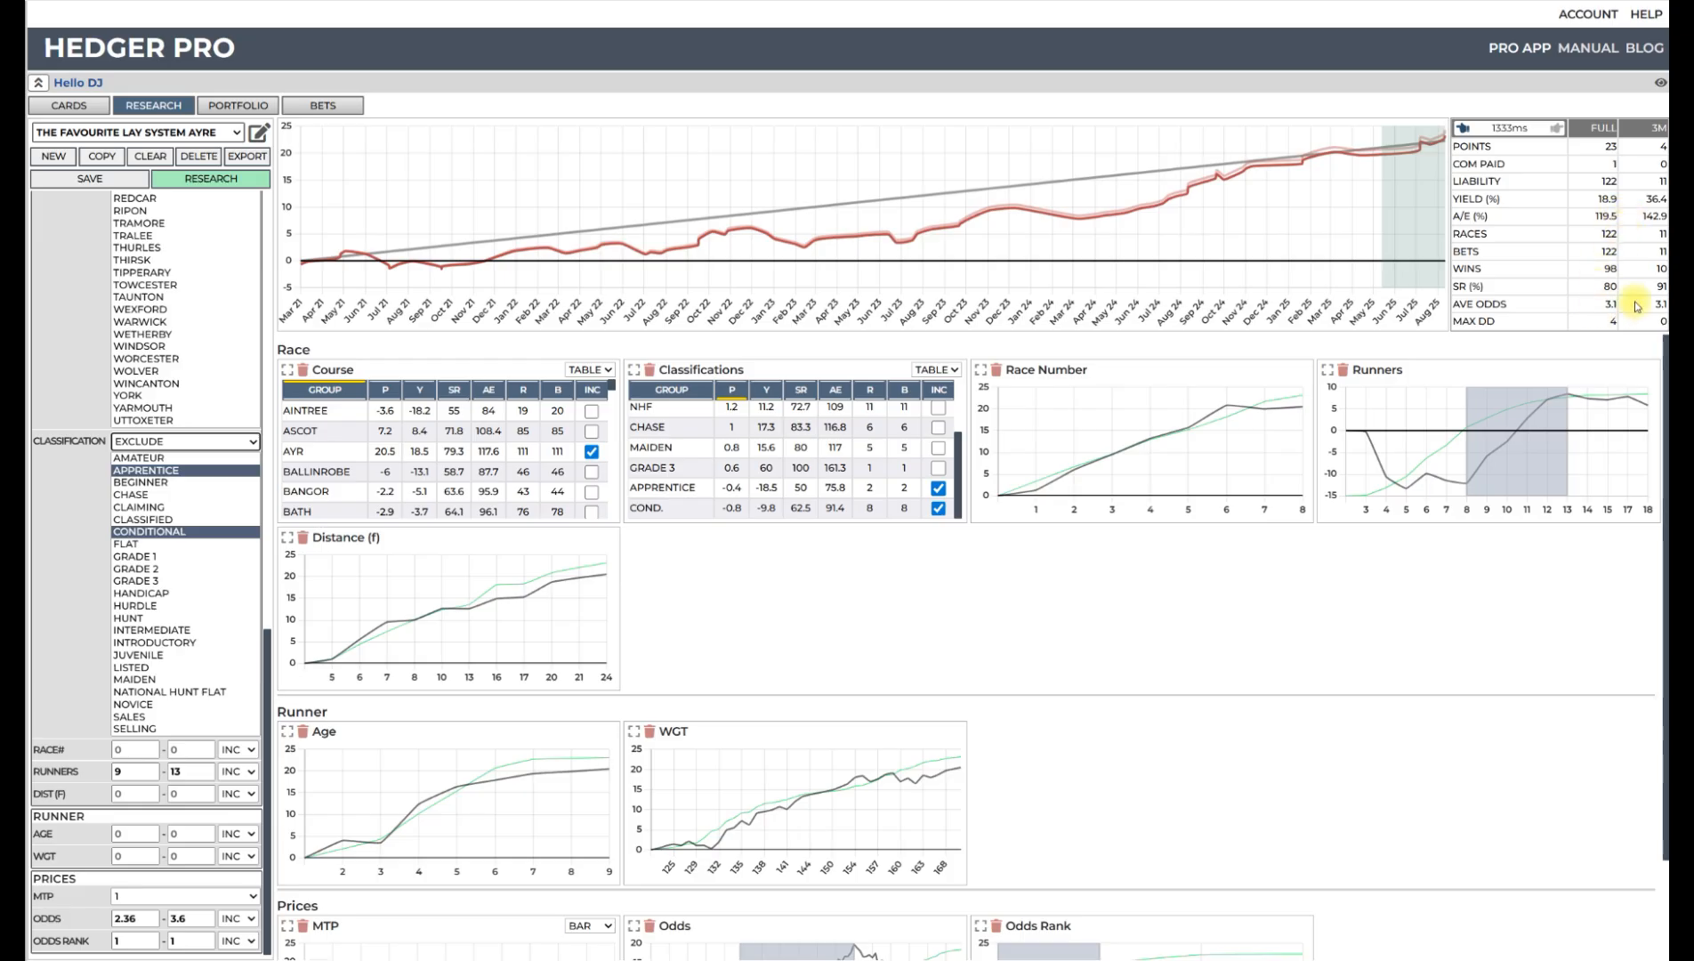
pyautogui.click(213, 181)
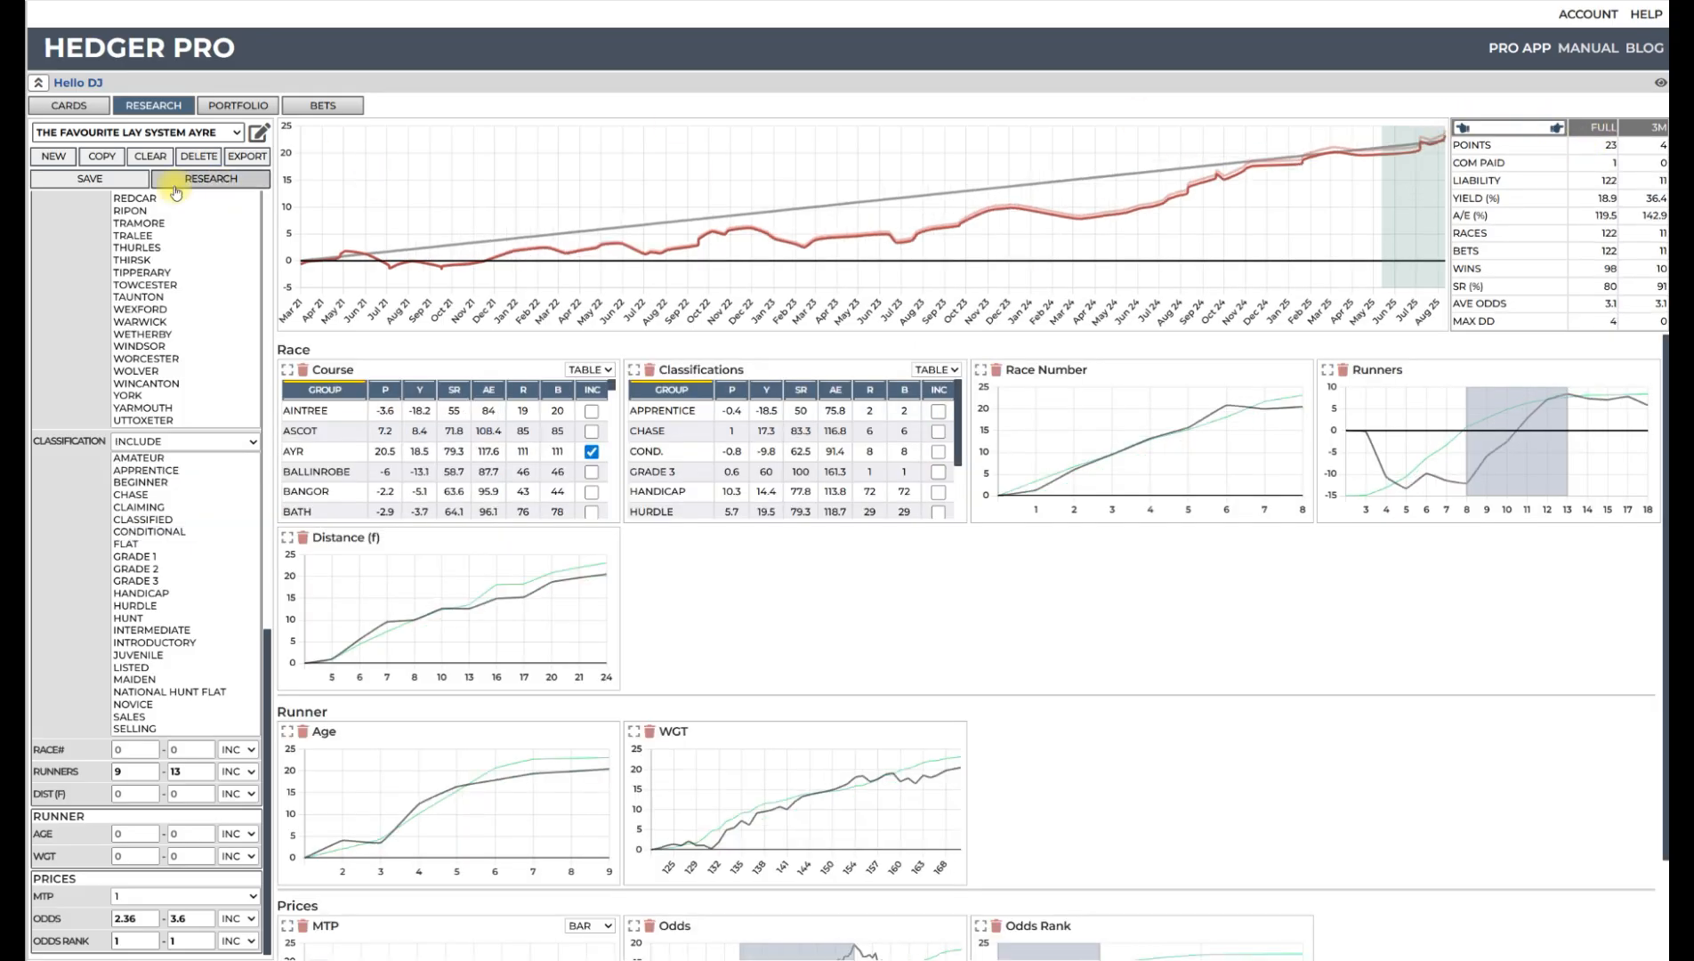
pyautogui.click(213, 177)
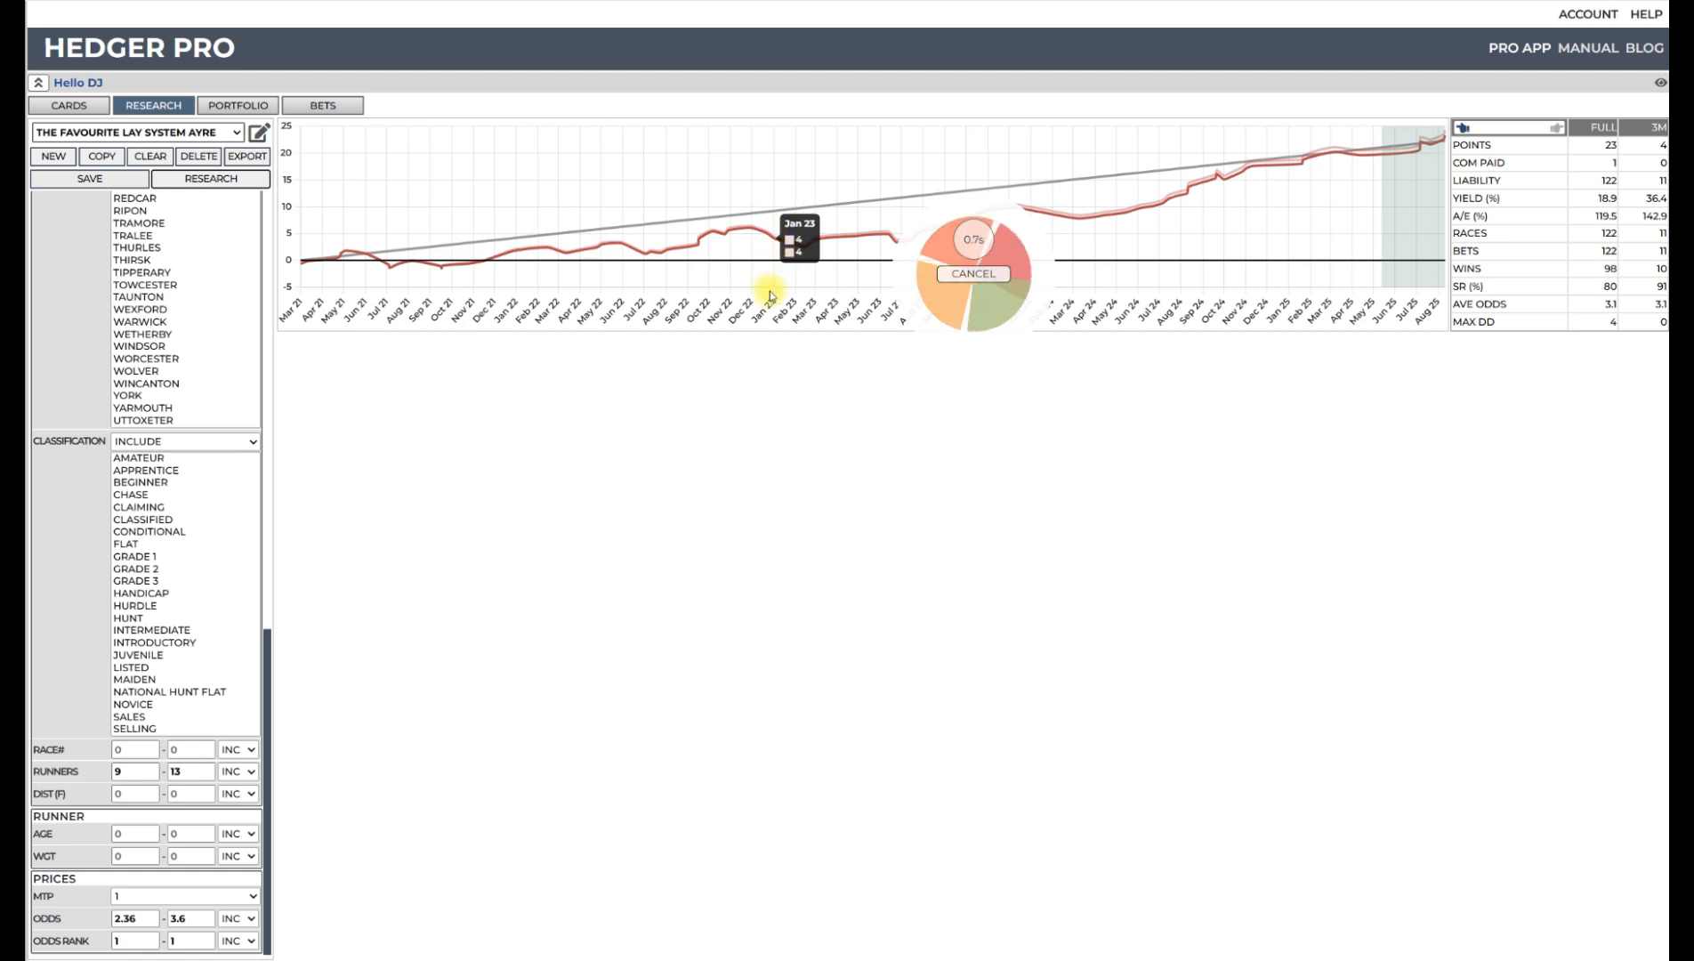
# - Set the WGT range to 132–170 on its chart and rerun the research
pyautogui.scroll(-1, 765, 694)
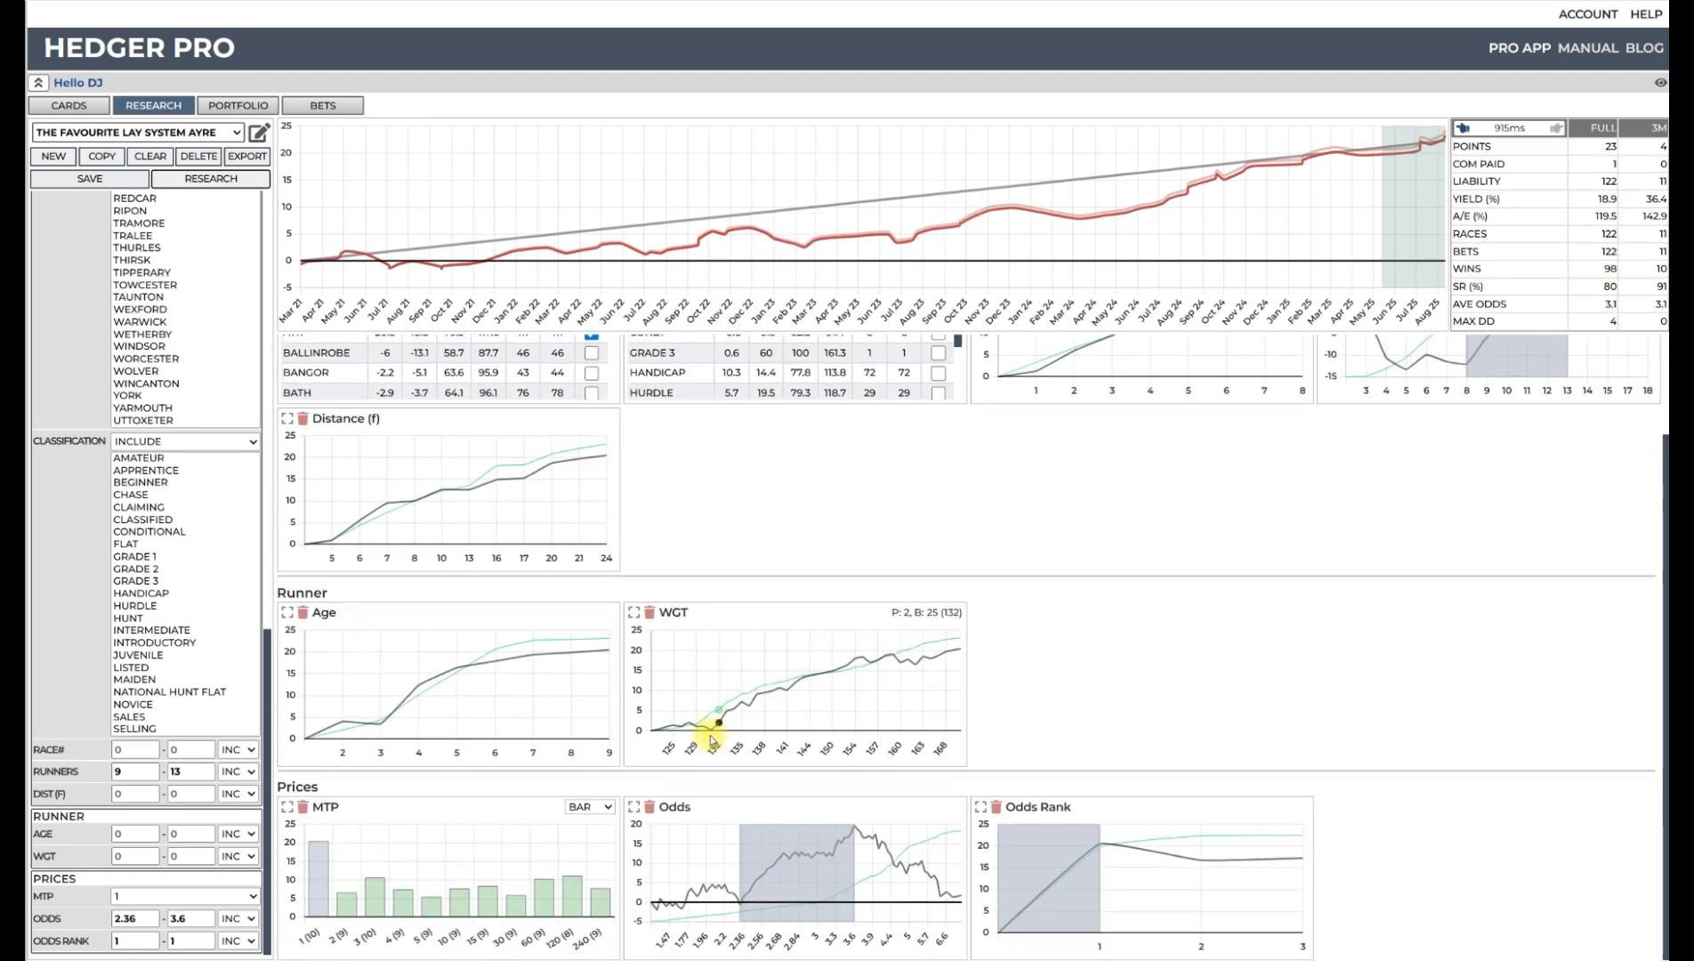
pyautogui.moveTo(709, 717); pyautogui.dragTo(962, 699)
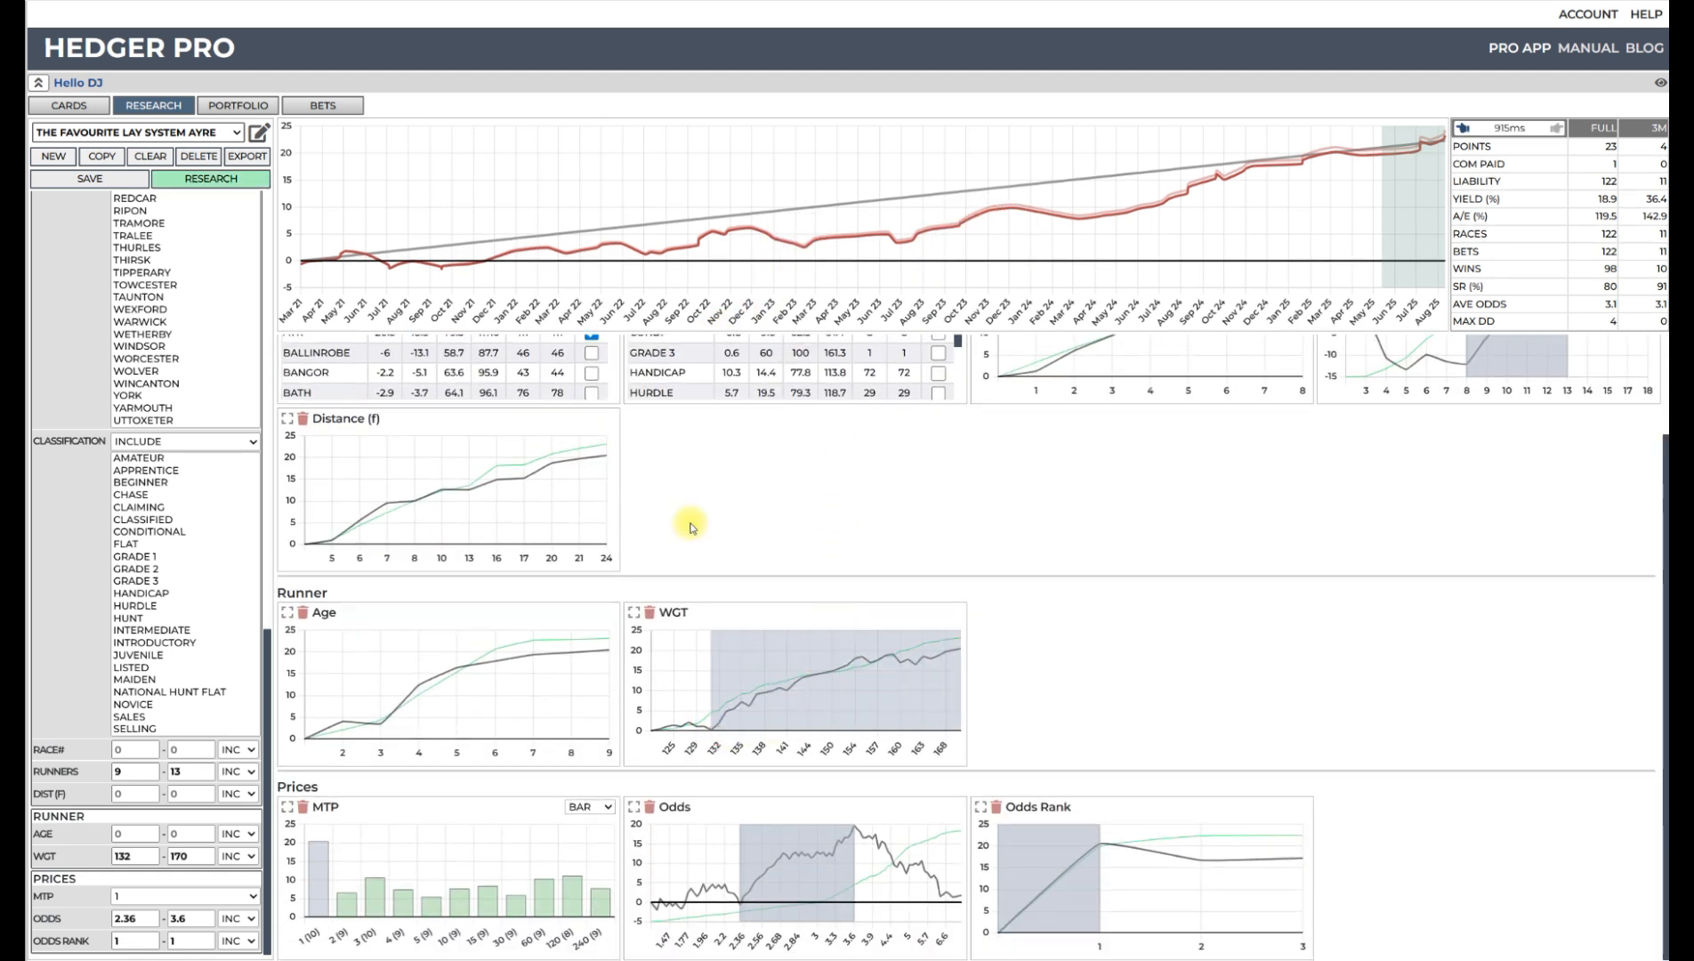
pyautogui.click(230, 182)
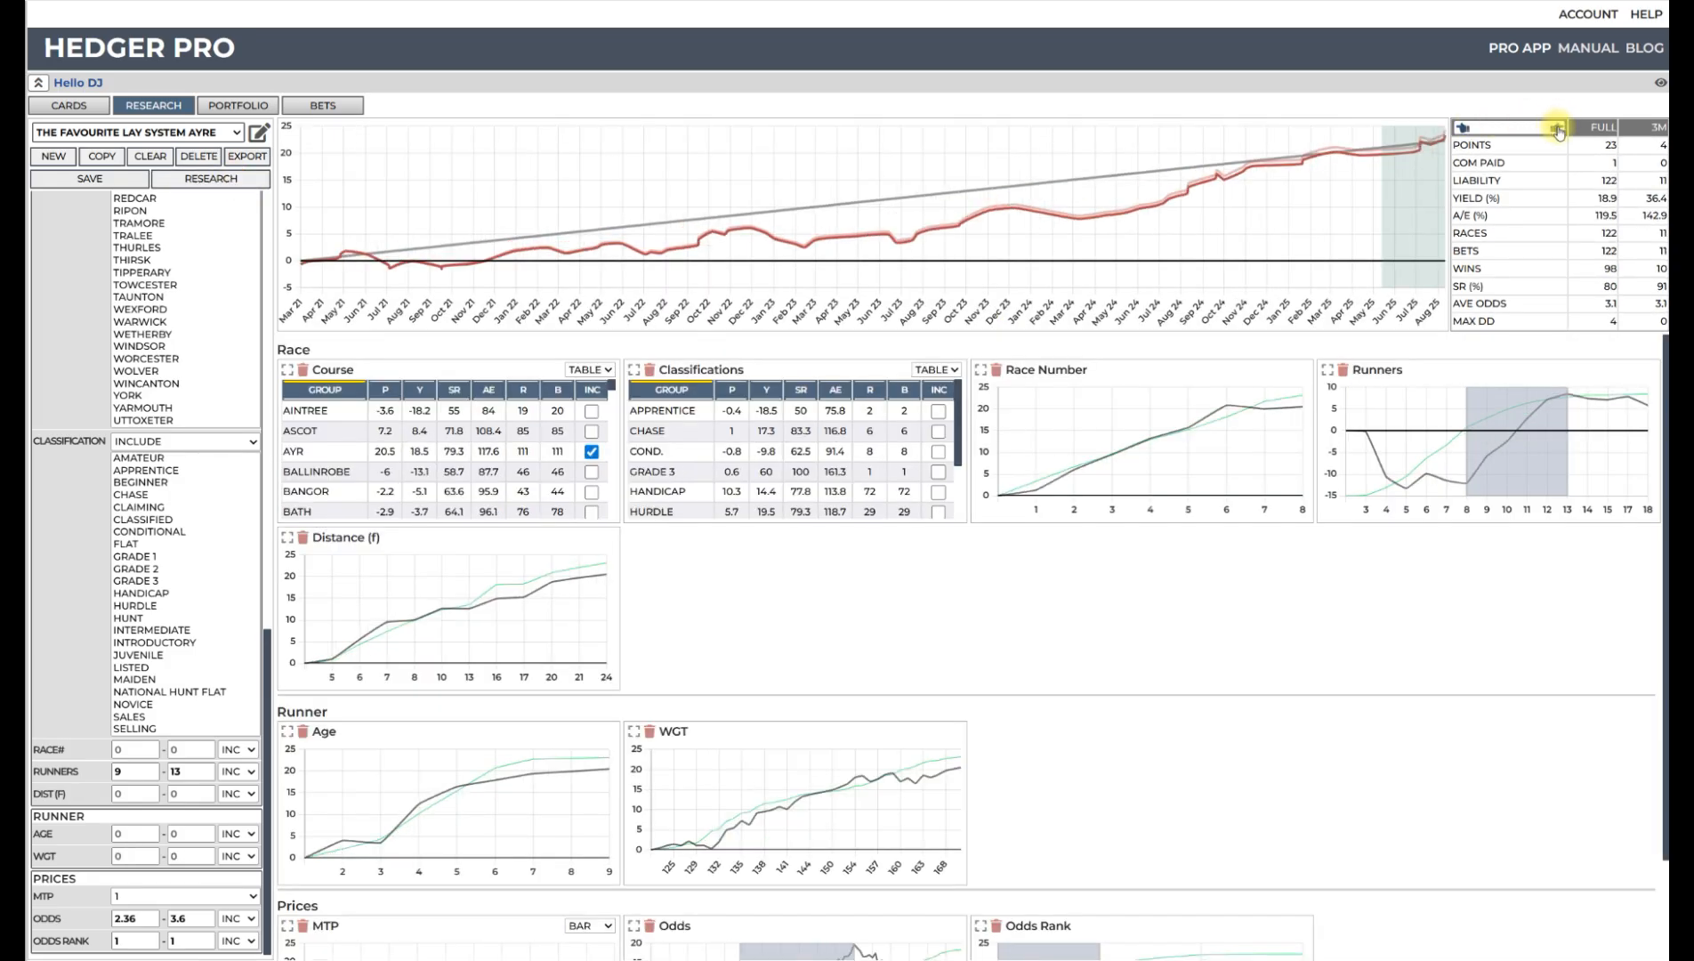
# - Compare the research results with and without the 132–170 weight range, and save the system with it
pyautogui.click(1557, 132)
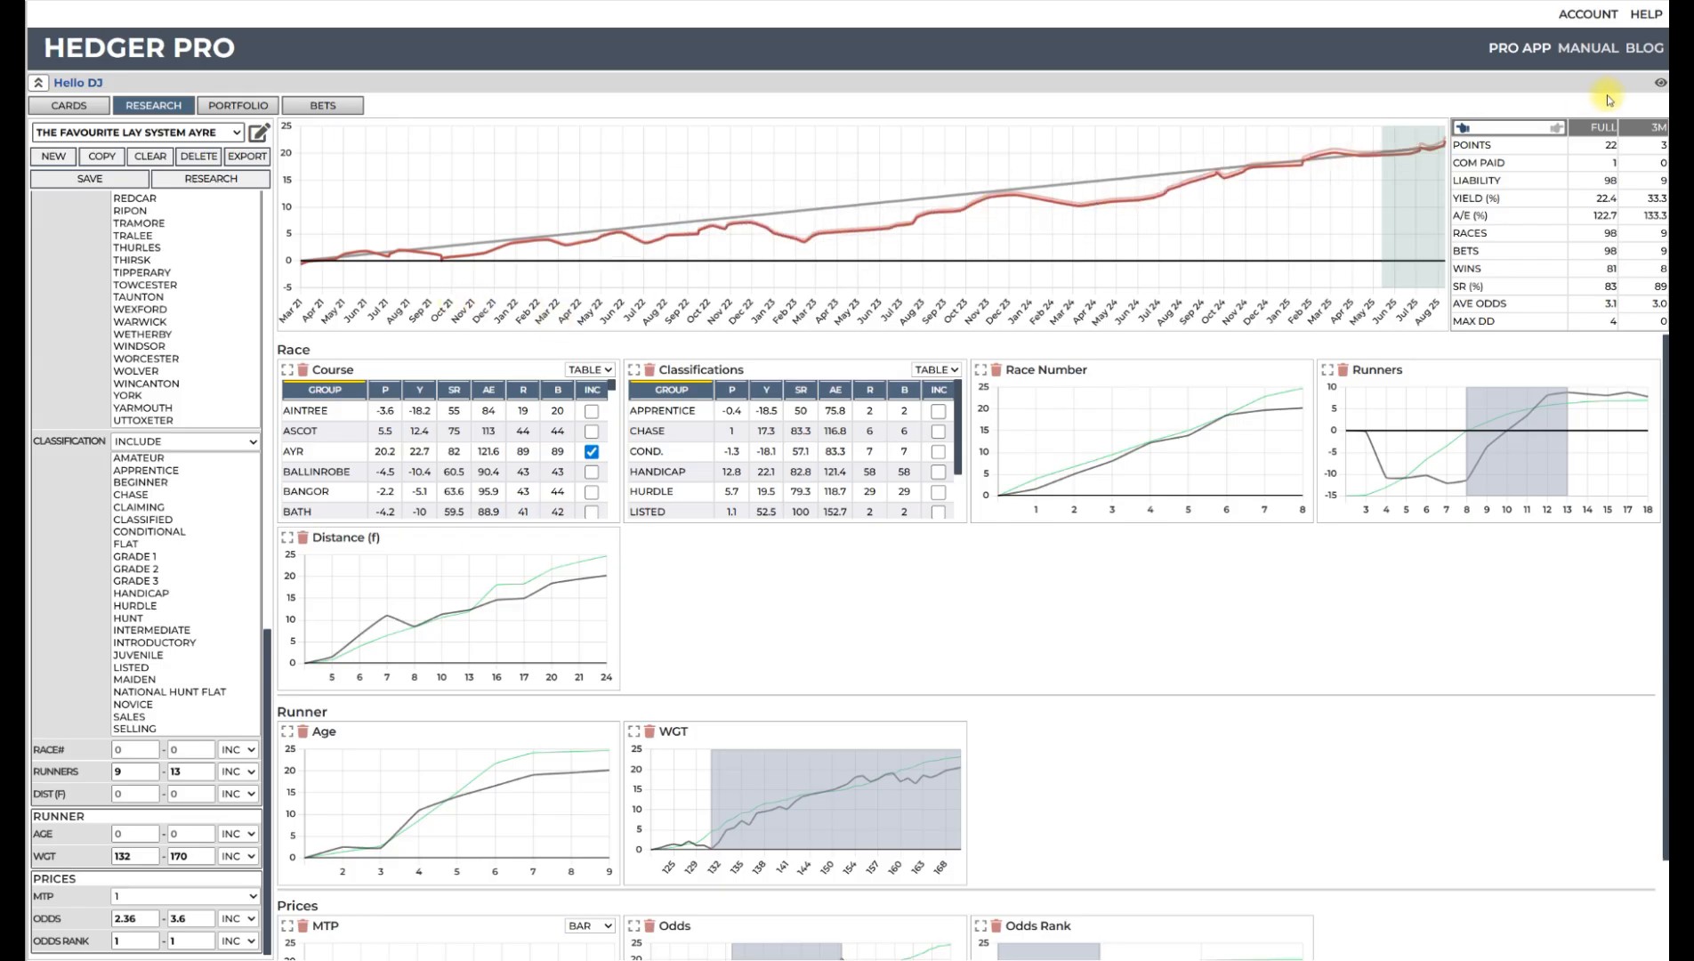
pyautogui.click(1470, 129)
pyautogui.click(1559, 131)
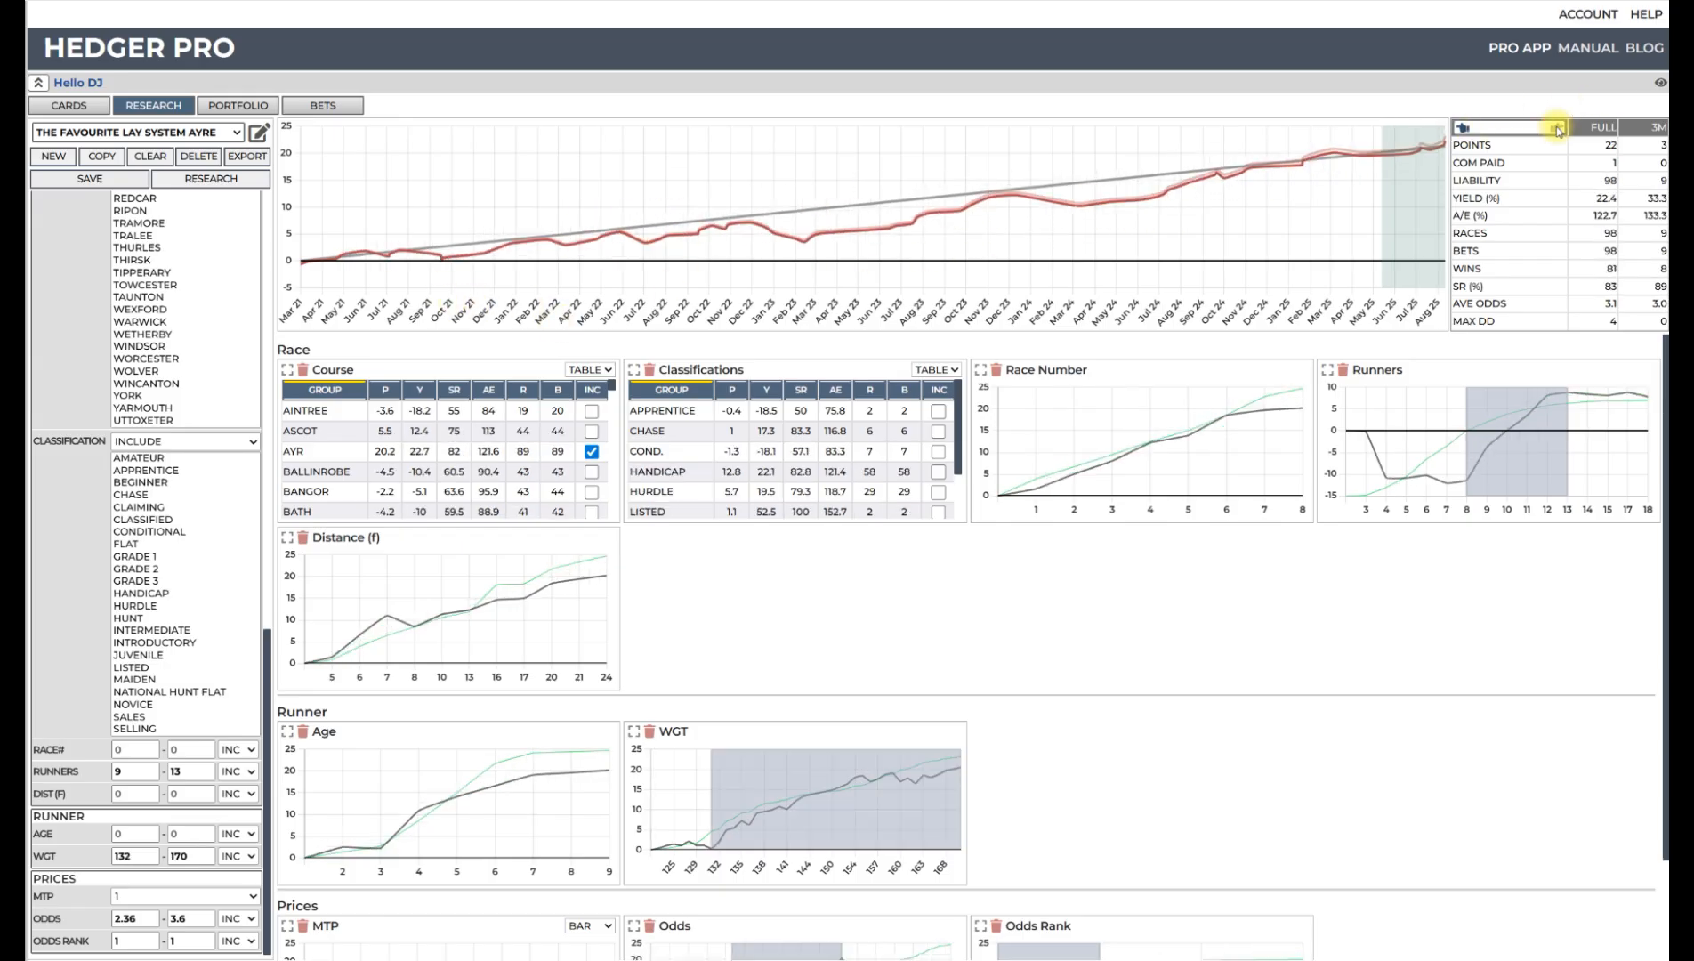
pyautogui.click(235, 182)
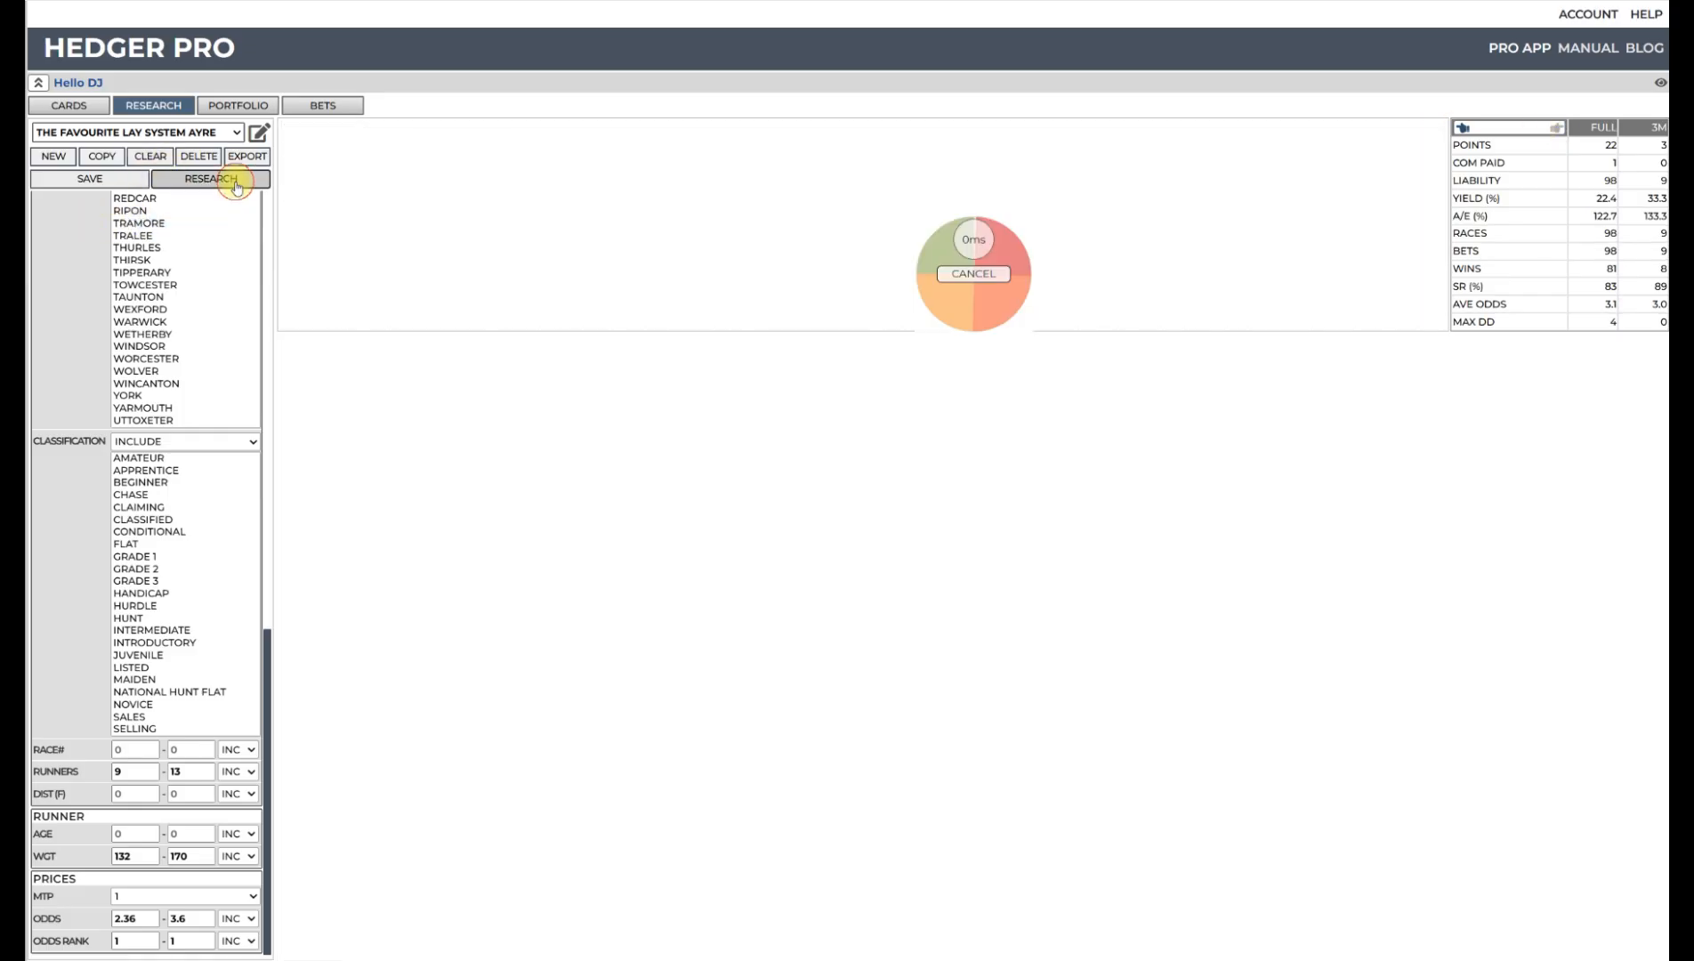
pyautogui.click(89, 180)
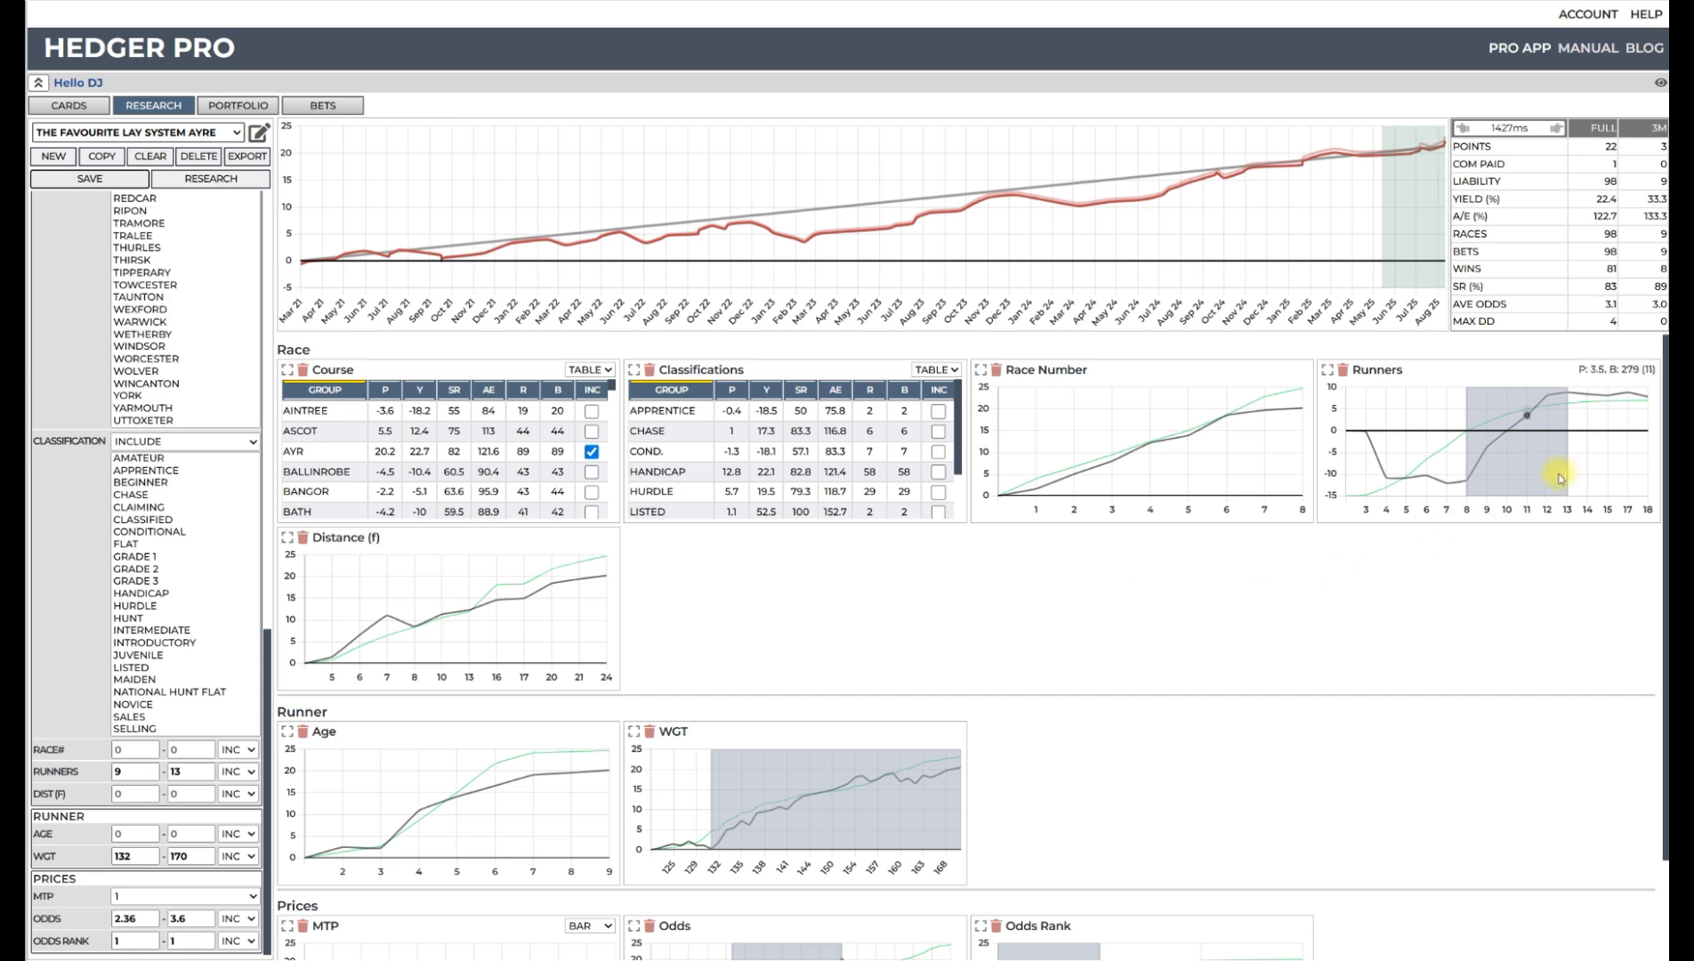
# - Sort the classifications by points, exclude Apprentice and Conditional races, and rerun the research
pyautogui.scroll(-2, 738, 451)
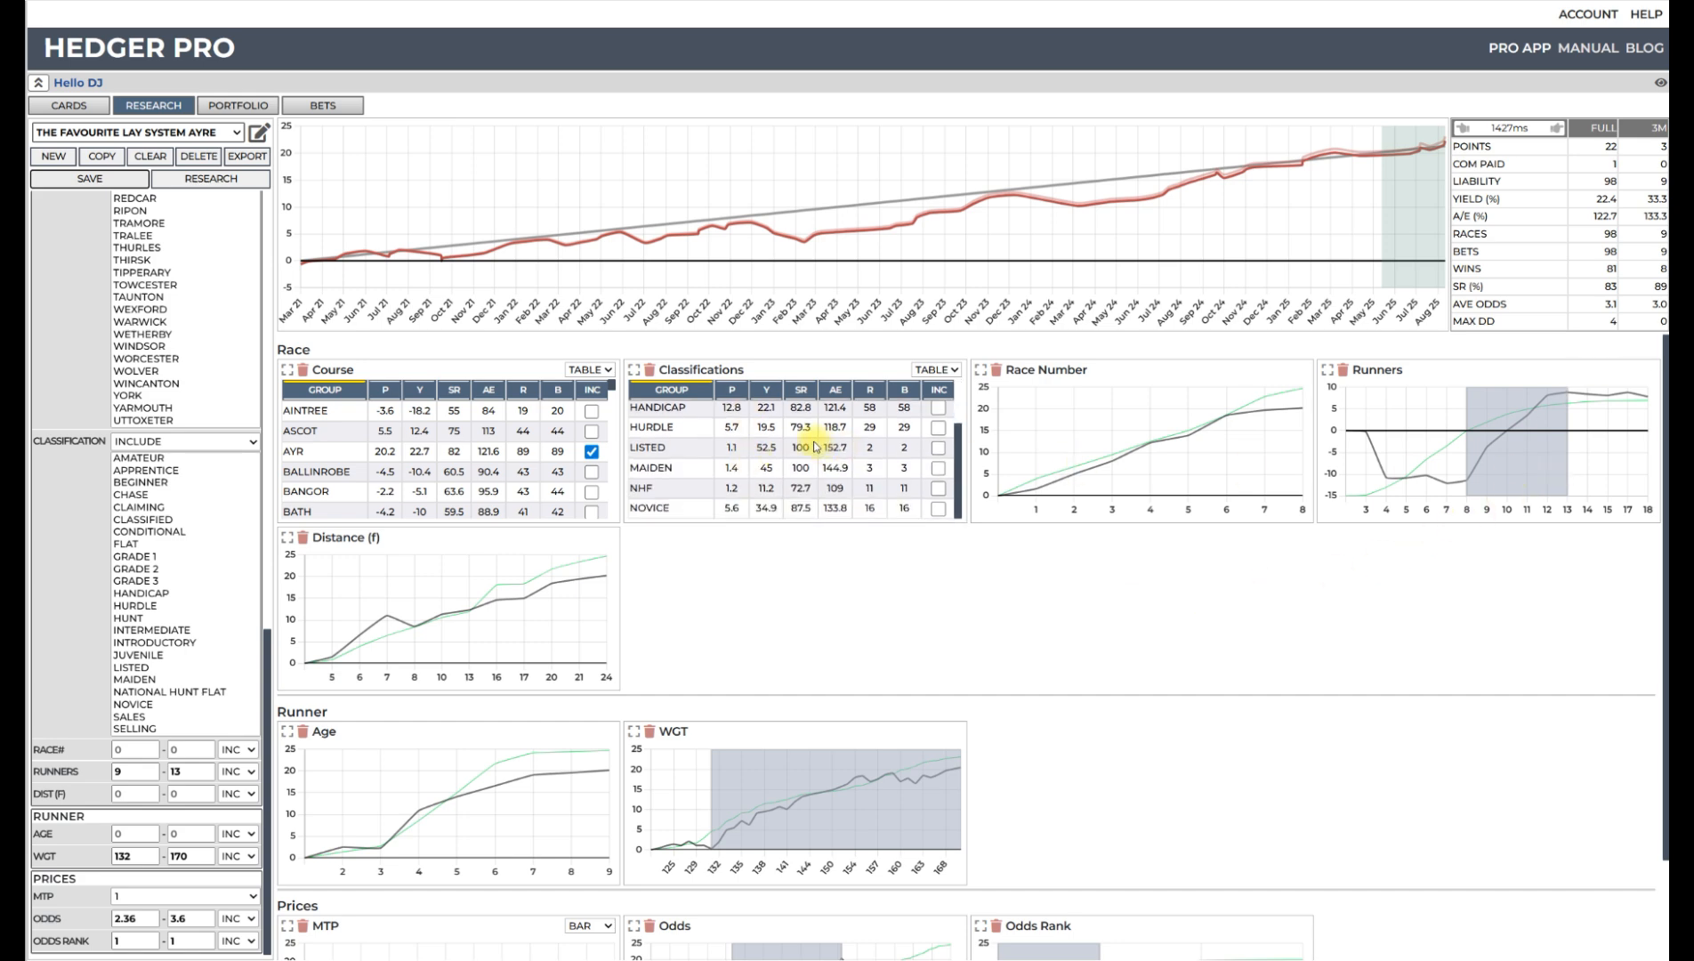
pyautogui.click(731, 389)
pyautogui.scroll(-1, 798, 440)
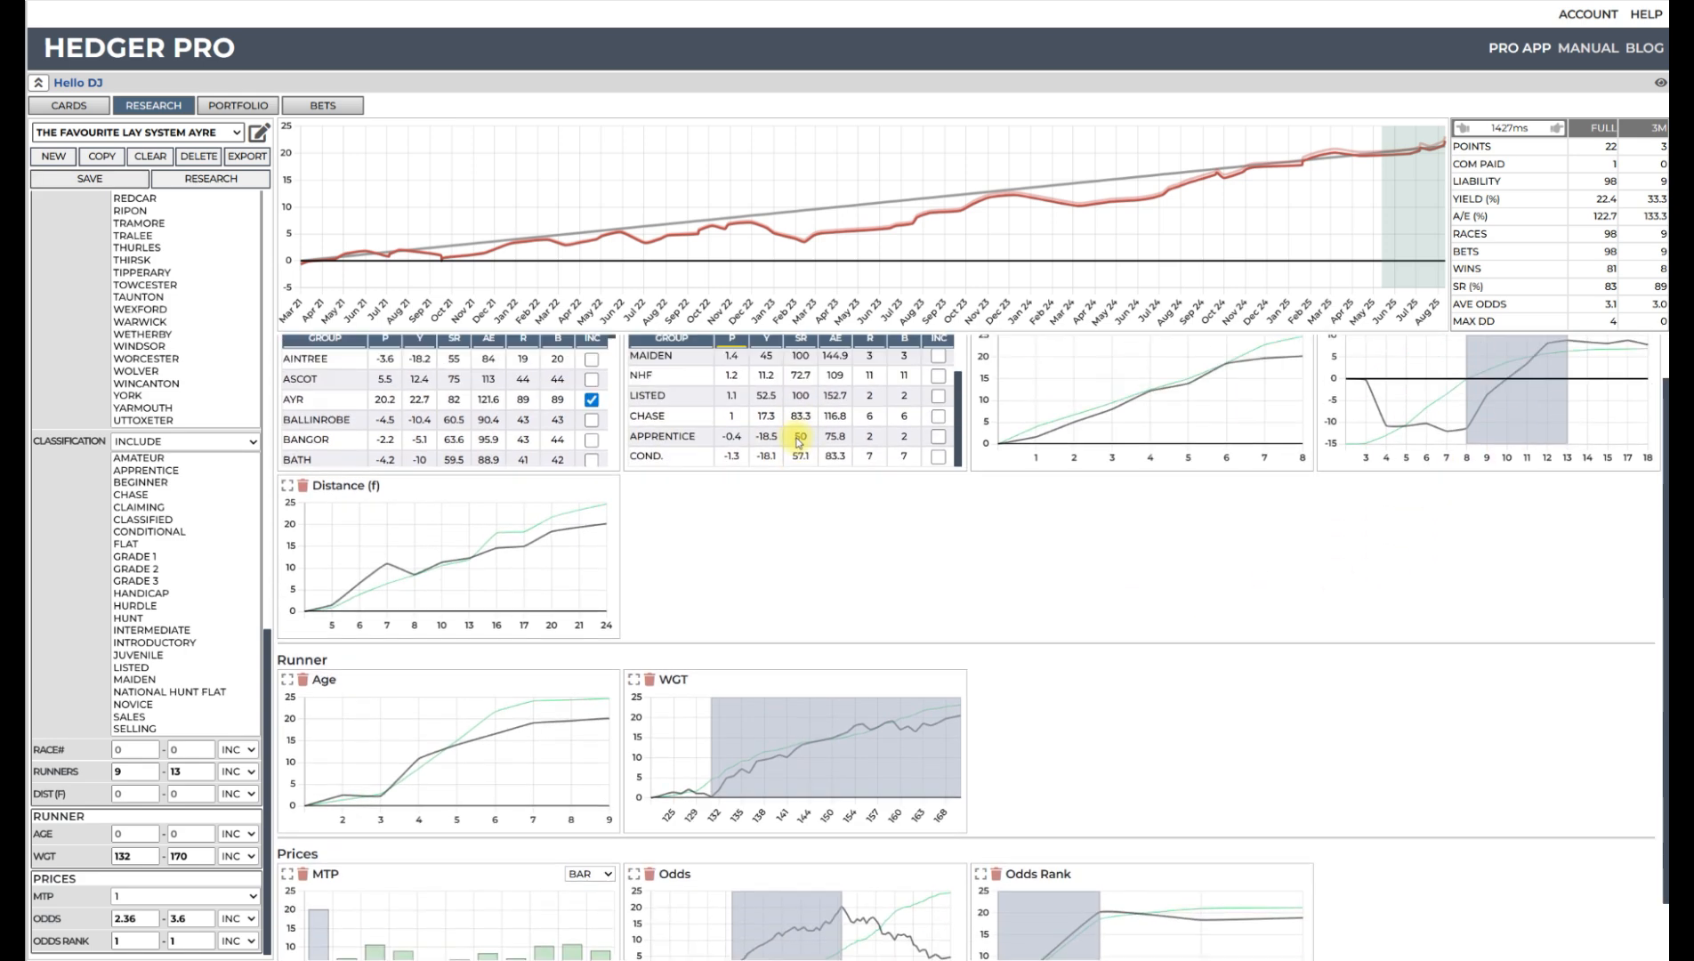
pyautogui.scroll(1, 799, 440)
pyautogui.click(939, 488)
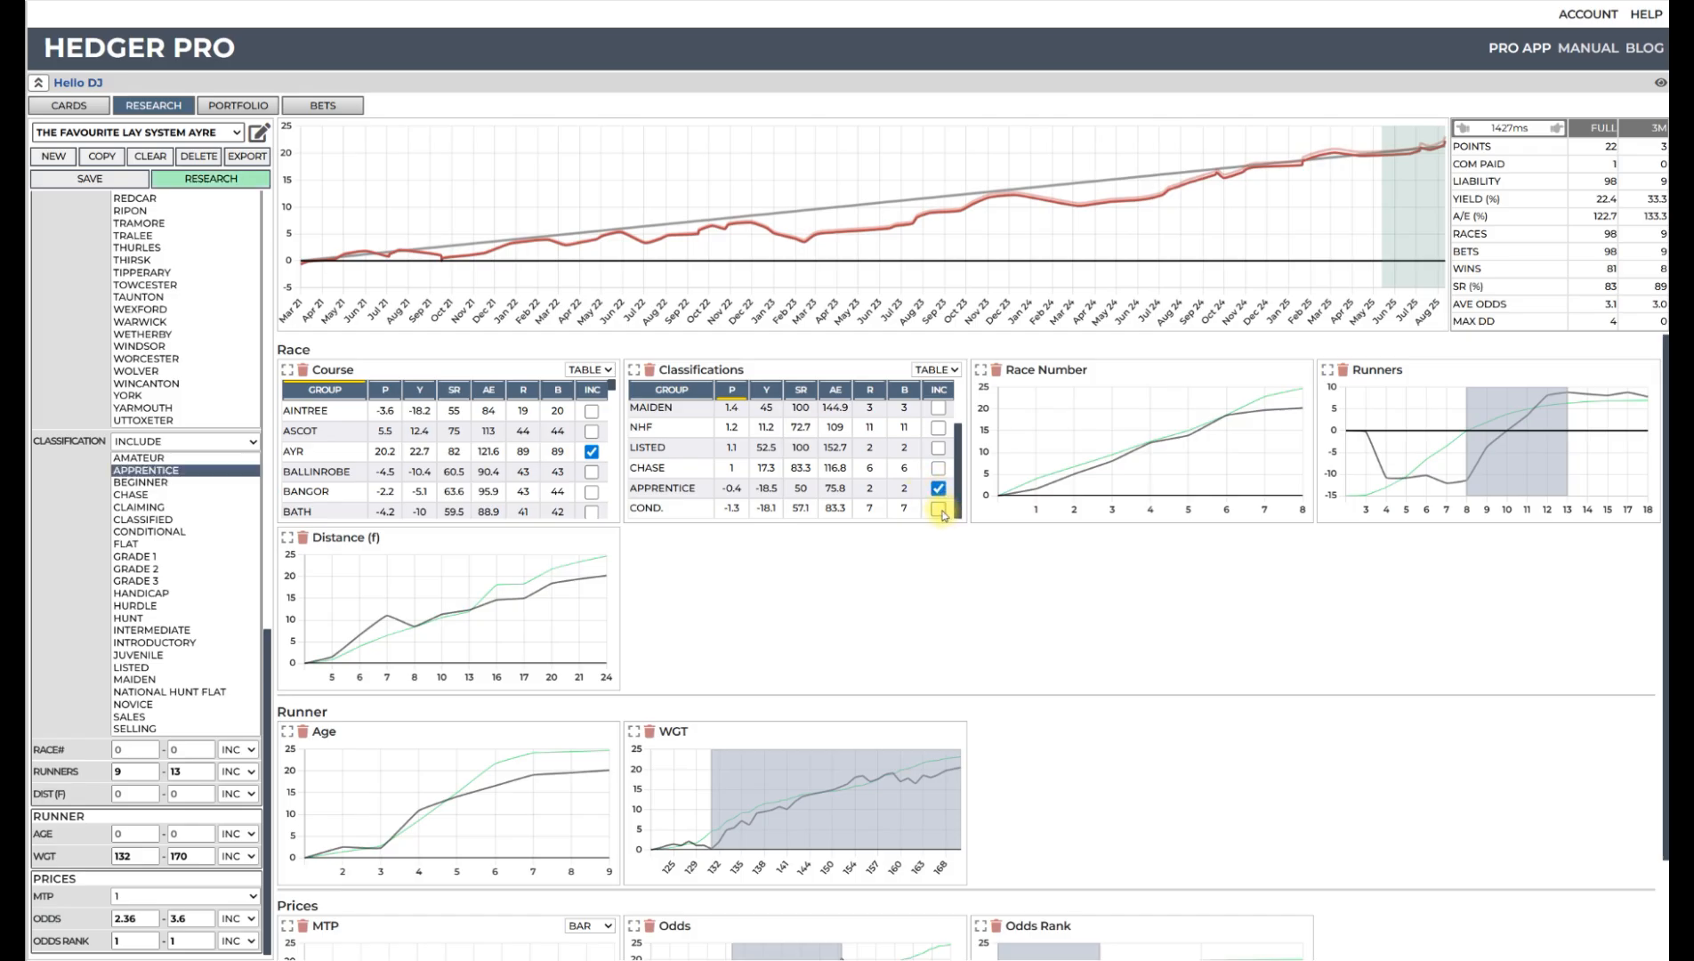
pyautogui.click(938, 509)
pyautogui.click(198, 441)
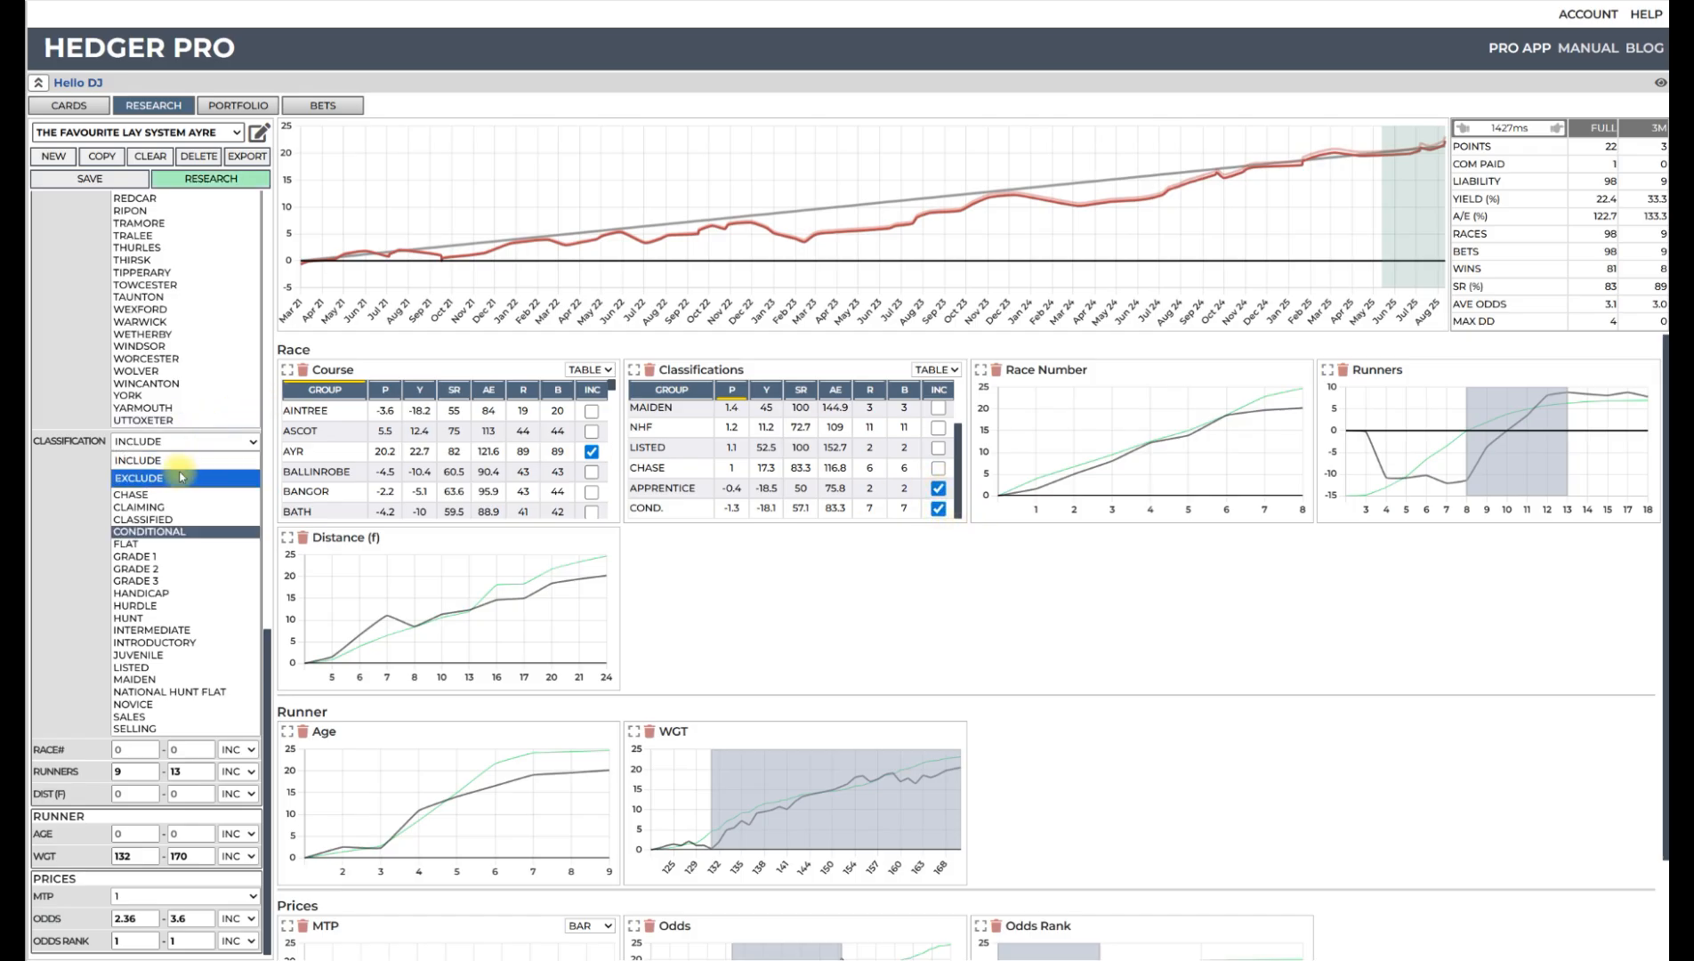
pyautogui.click(181, 477)
pyautogui.click(222, 180)
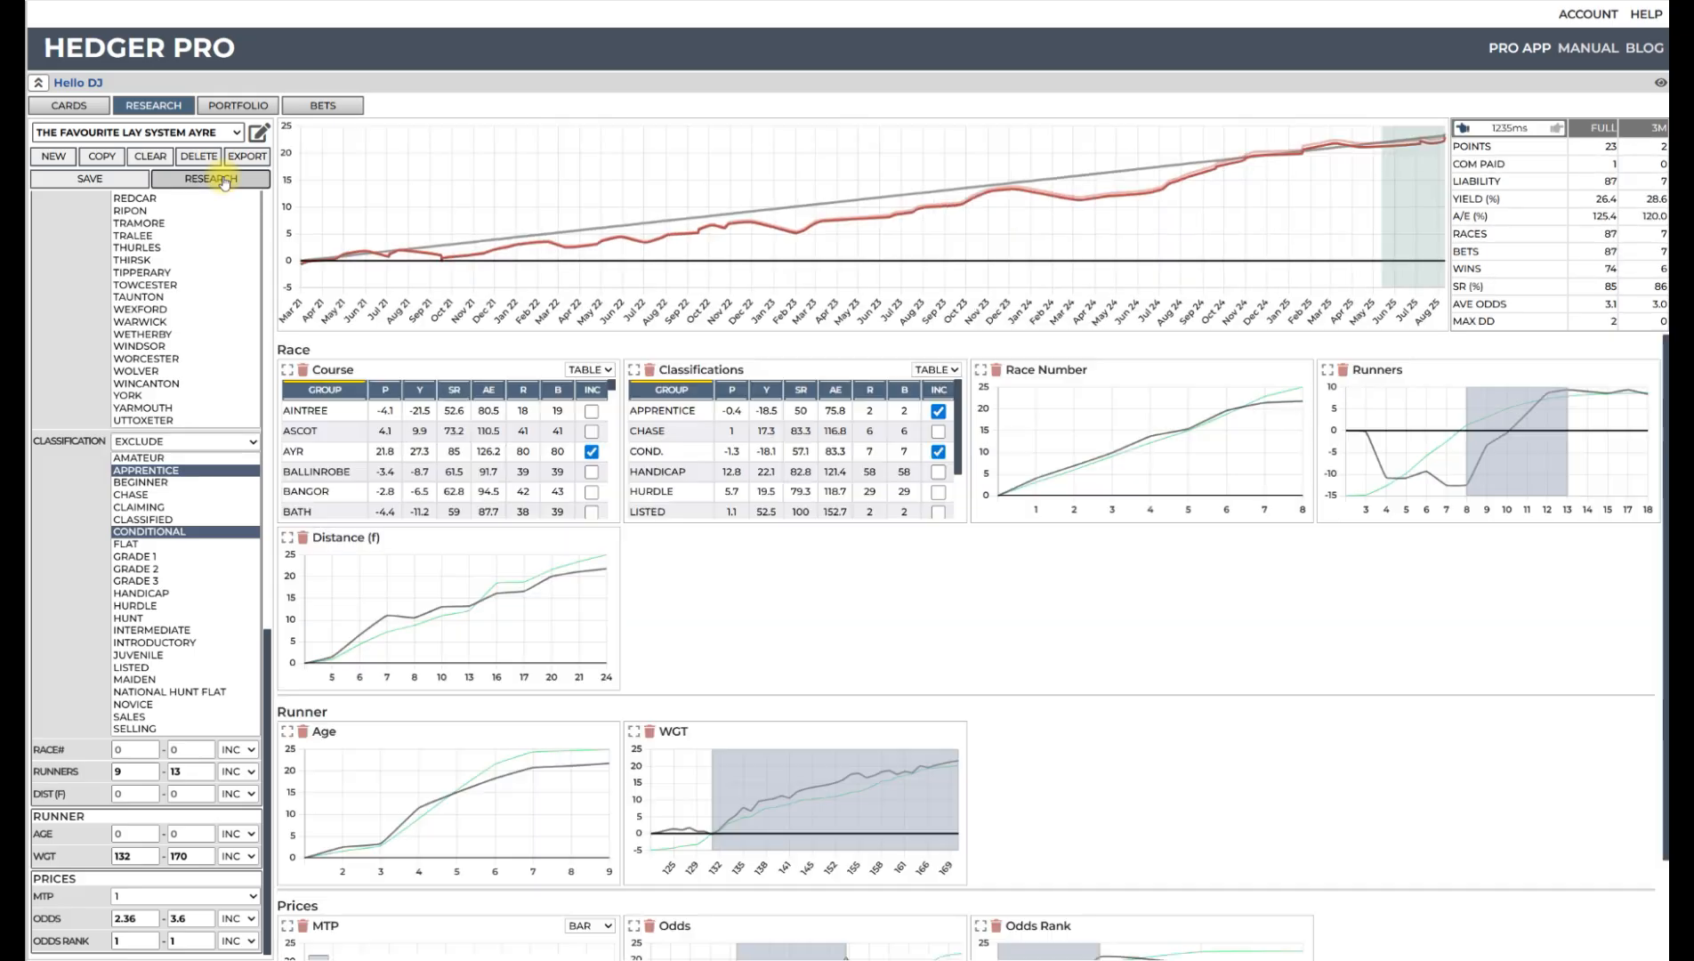
# - Clear the Apprentice and Conditional selections and rerun the research
pyautogui.click(939, 411)
pyautogui.click(939, 451)
pyautogui.click(236, 178)
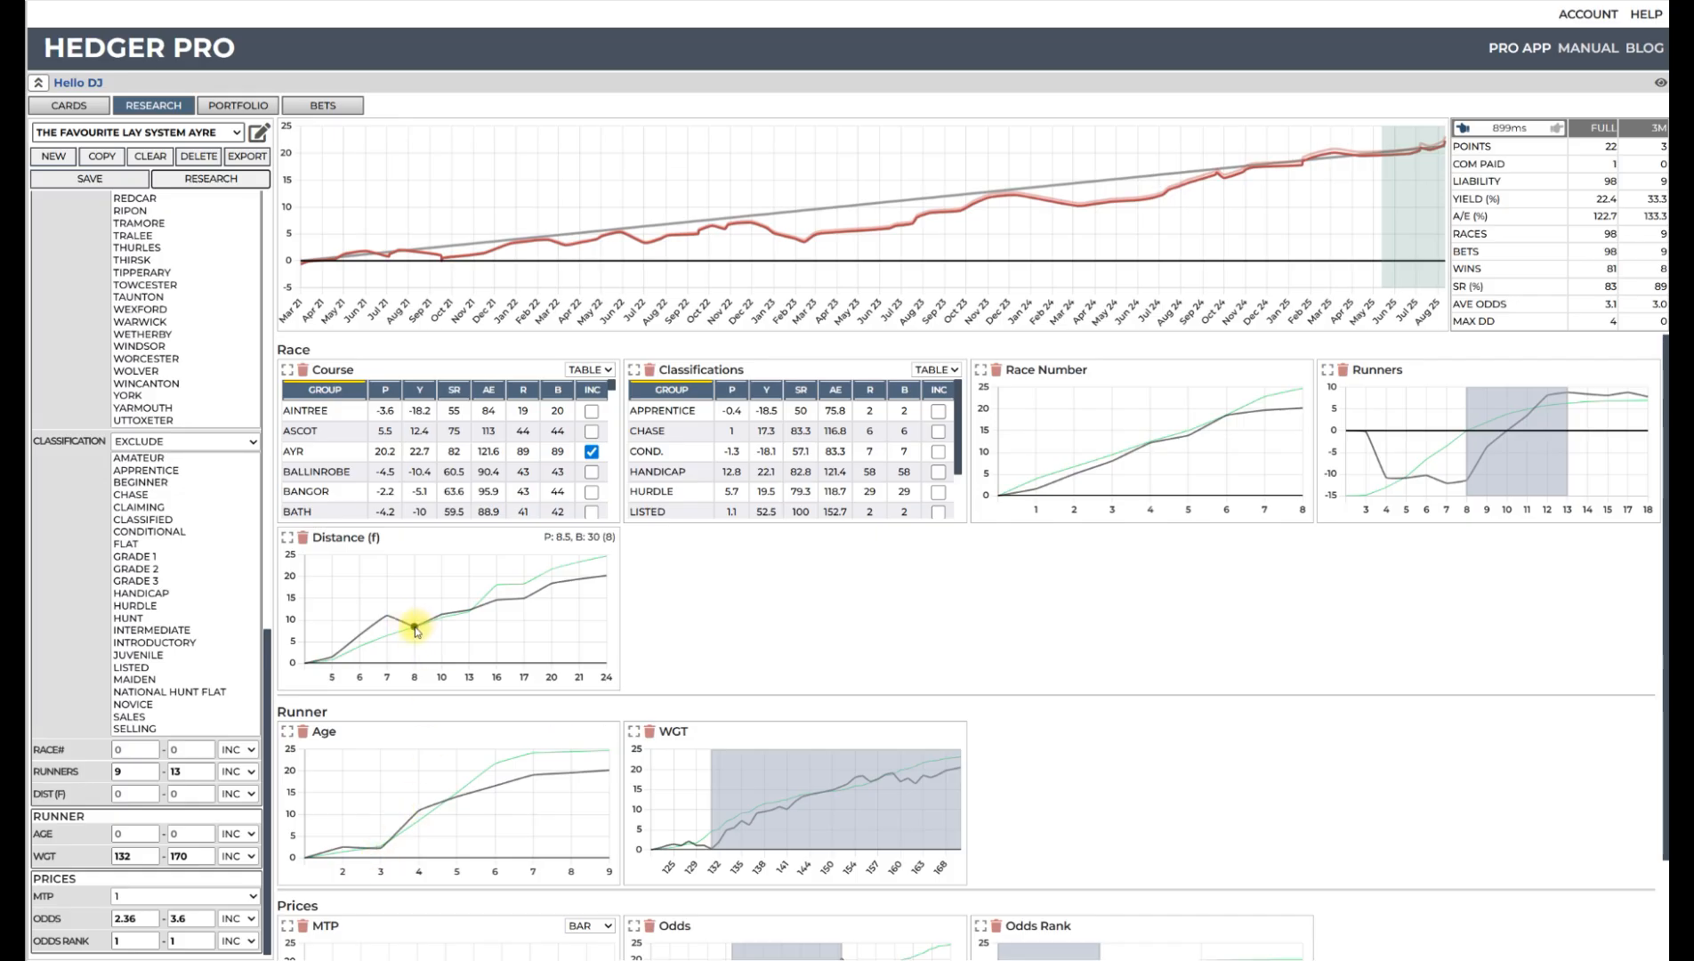
# - Try a distance range of 10–24 furlongs in the research, and return to the version without a distance filter
pyautogui.moveTo(415, 631); pyautogui.dragTo(610, 629)
pyautogui.click(219, 183)
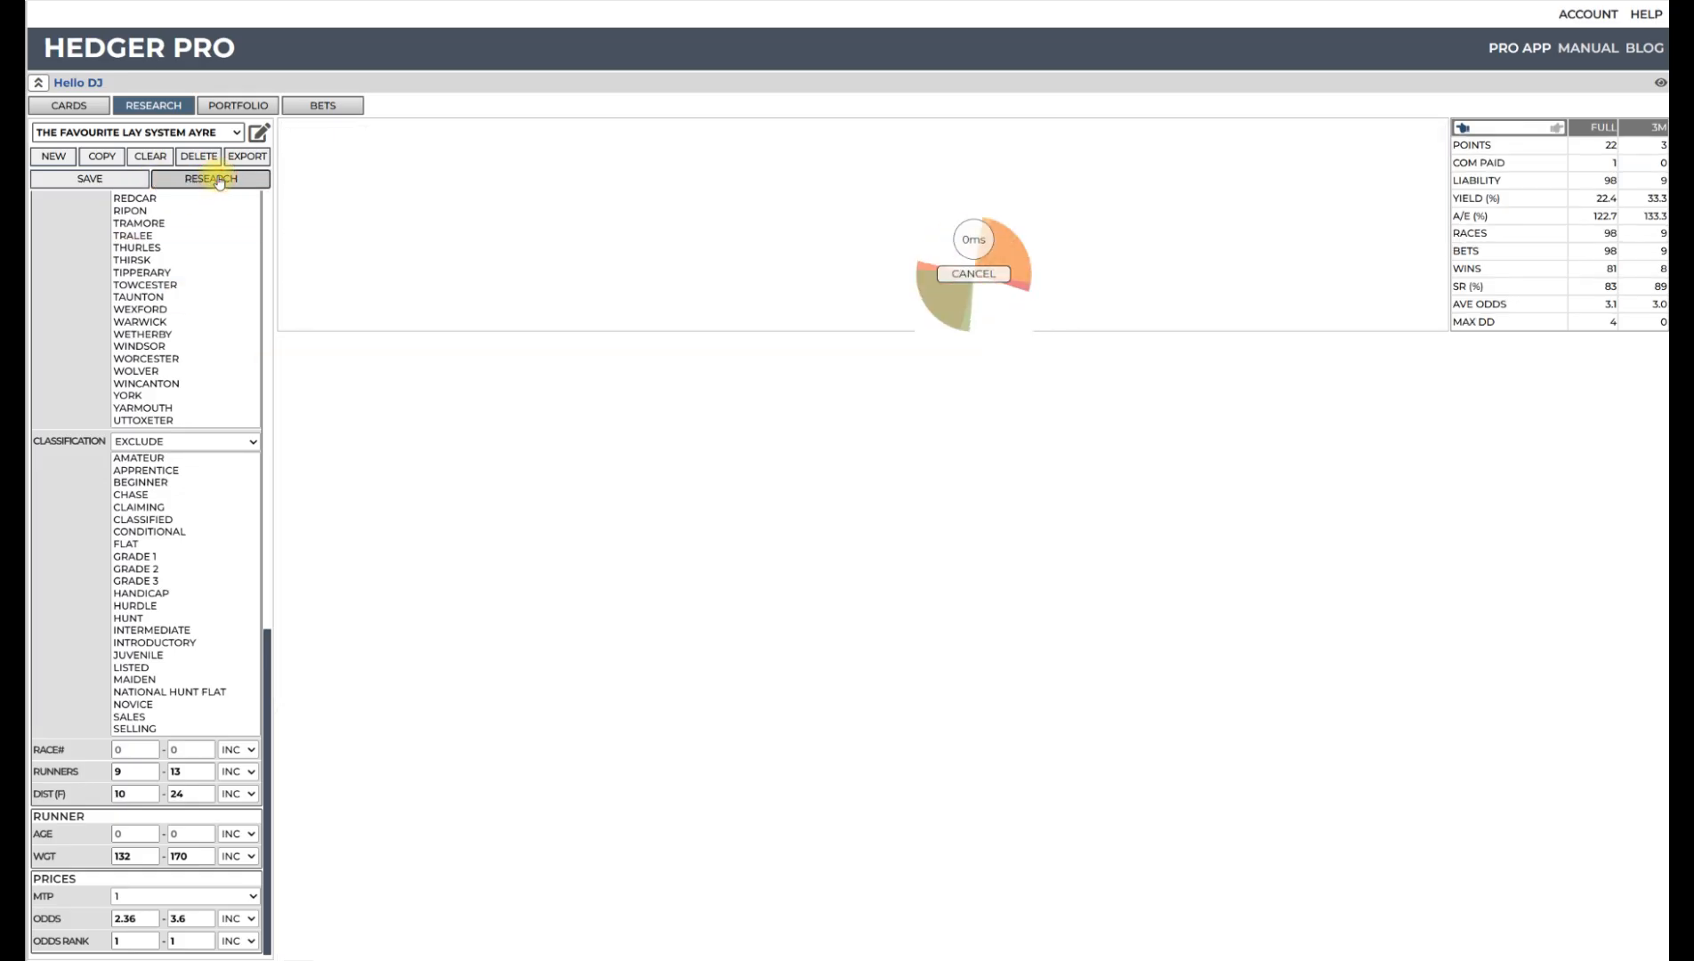
pyautogui.click(1464, 128)
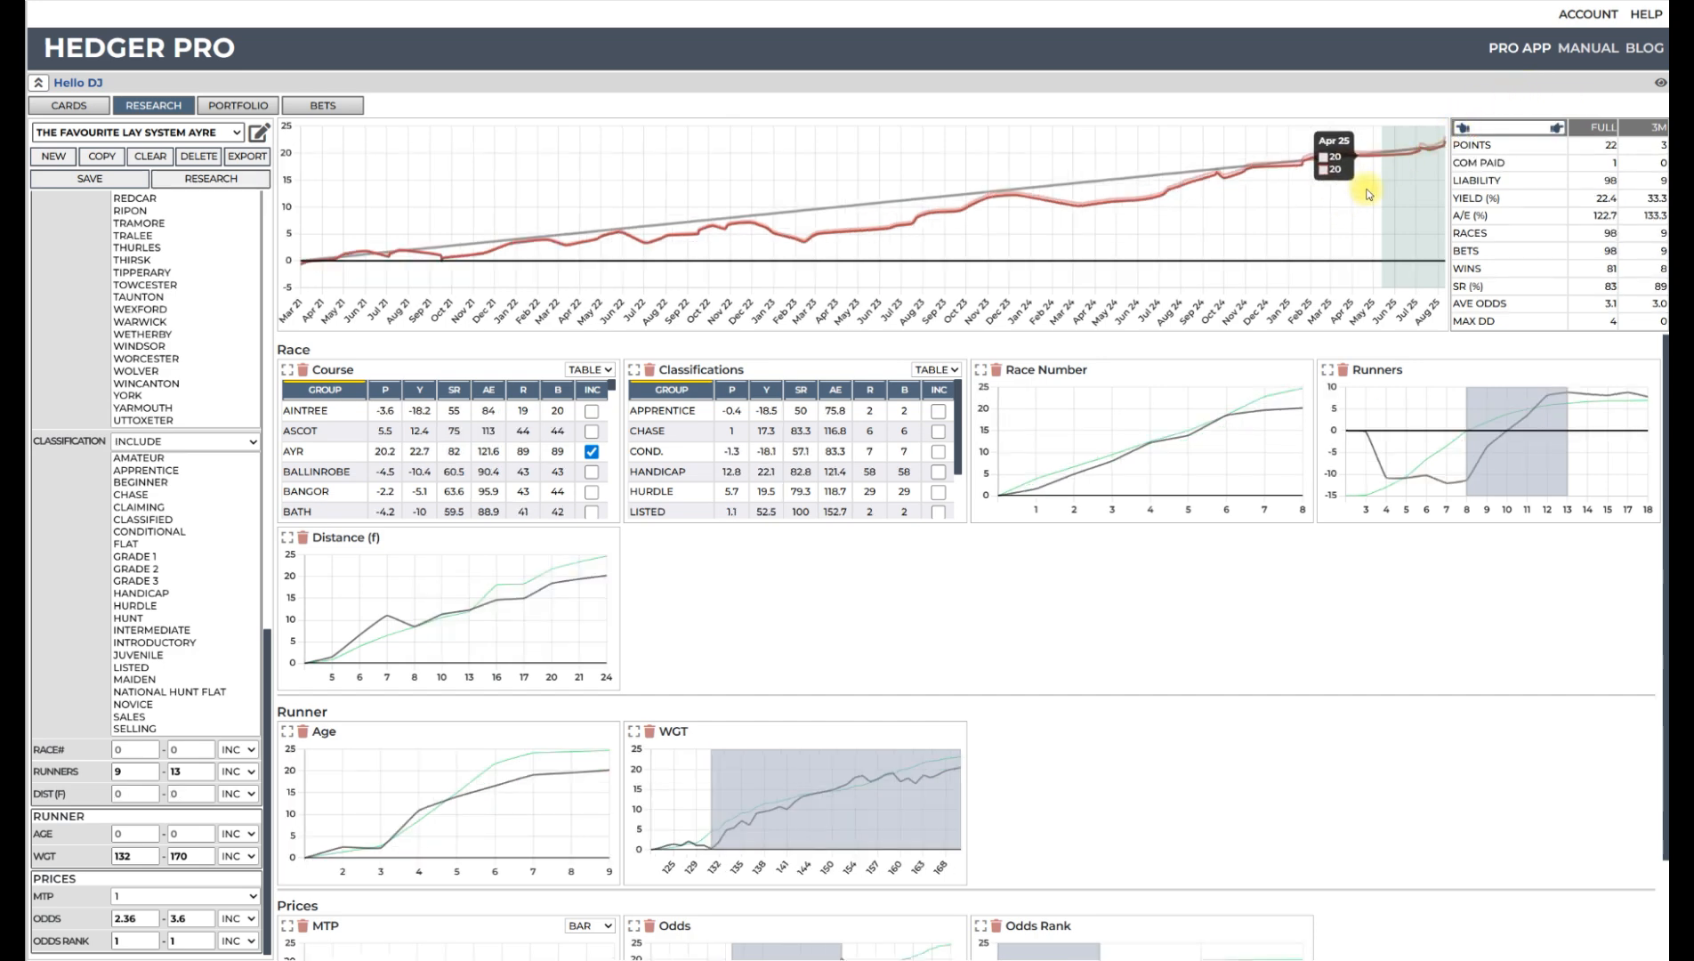
pyautogui.click(211, 178)
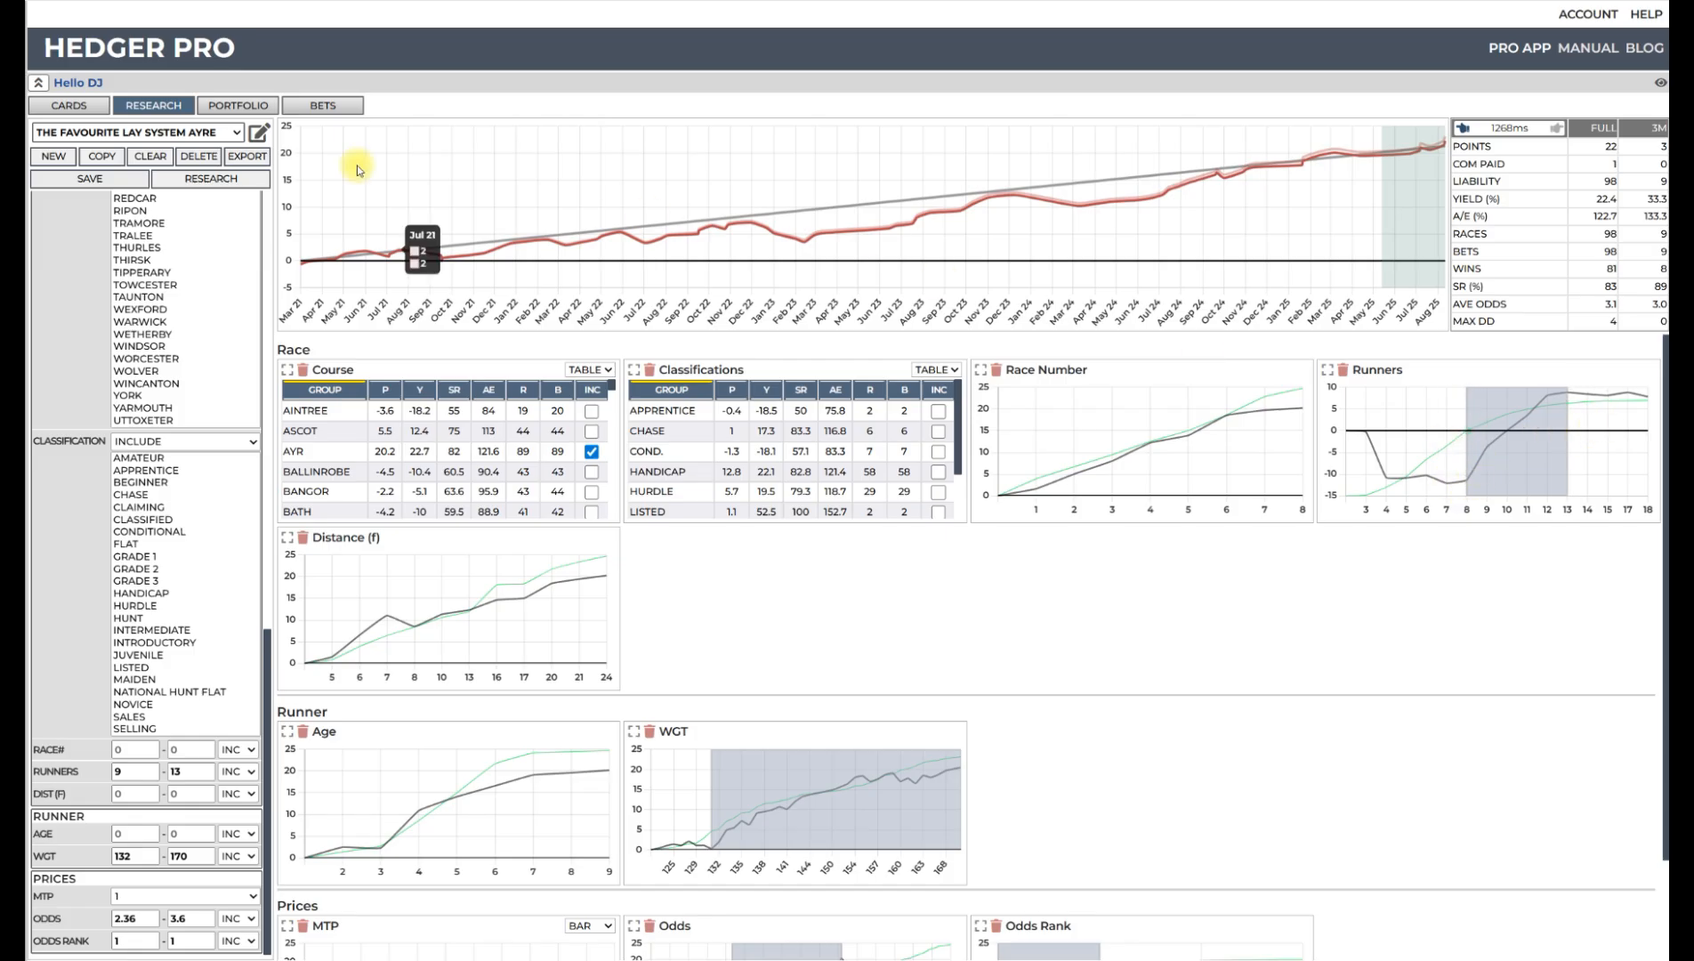
pyautogui.click(211, 178)
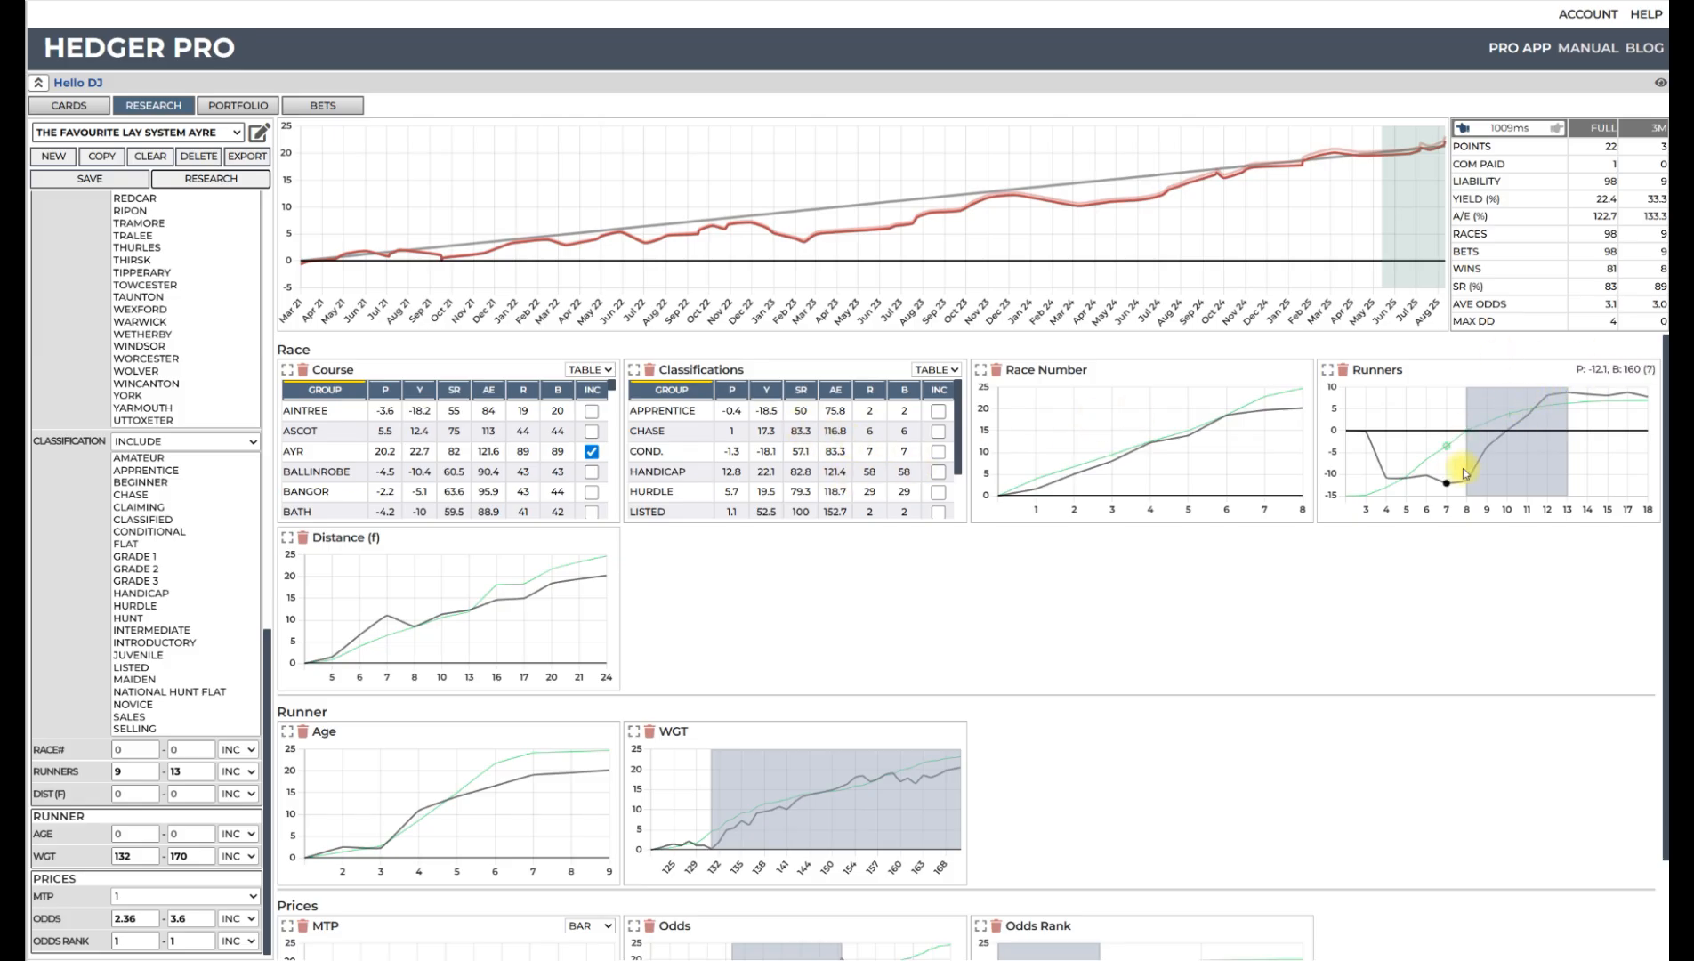
# - Review the result charts and upper odds limit, and look through the available horse, jockey, trainer, LTO and price filters
pyautogui.scroll(-2, 805, 690)
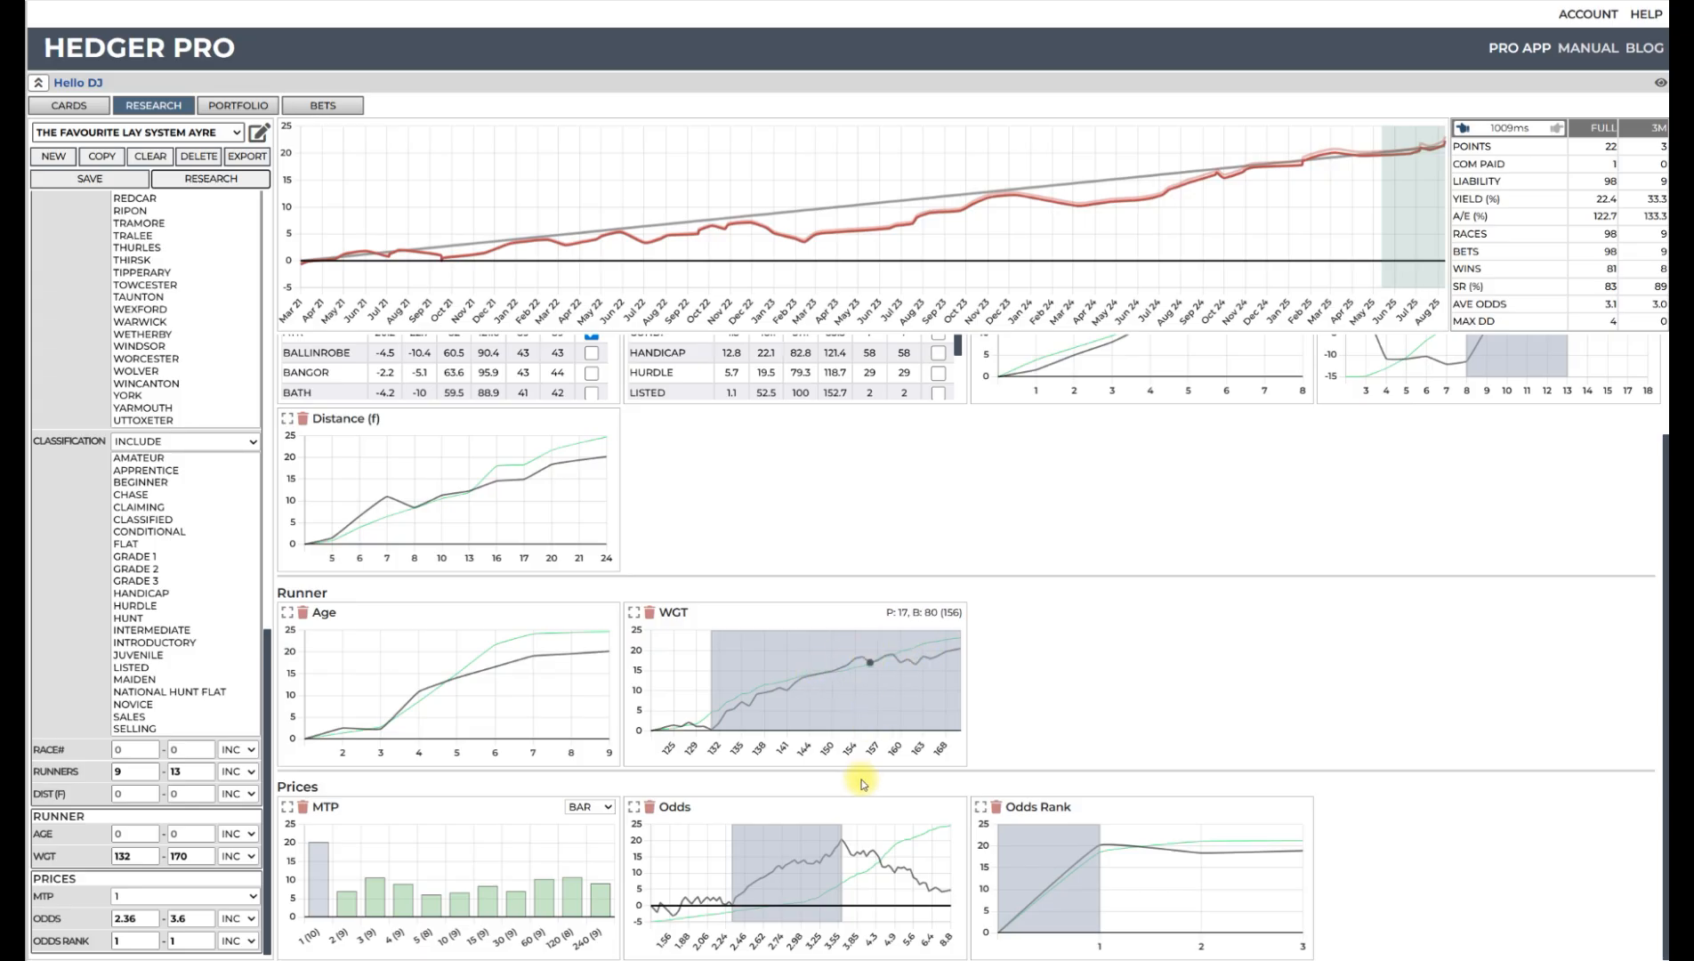
pyautogui.doubleClick(189, 917)
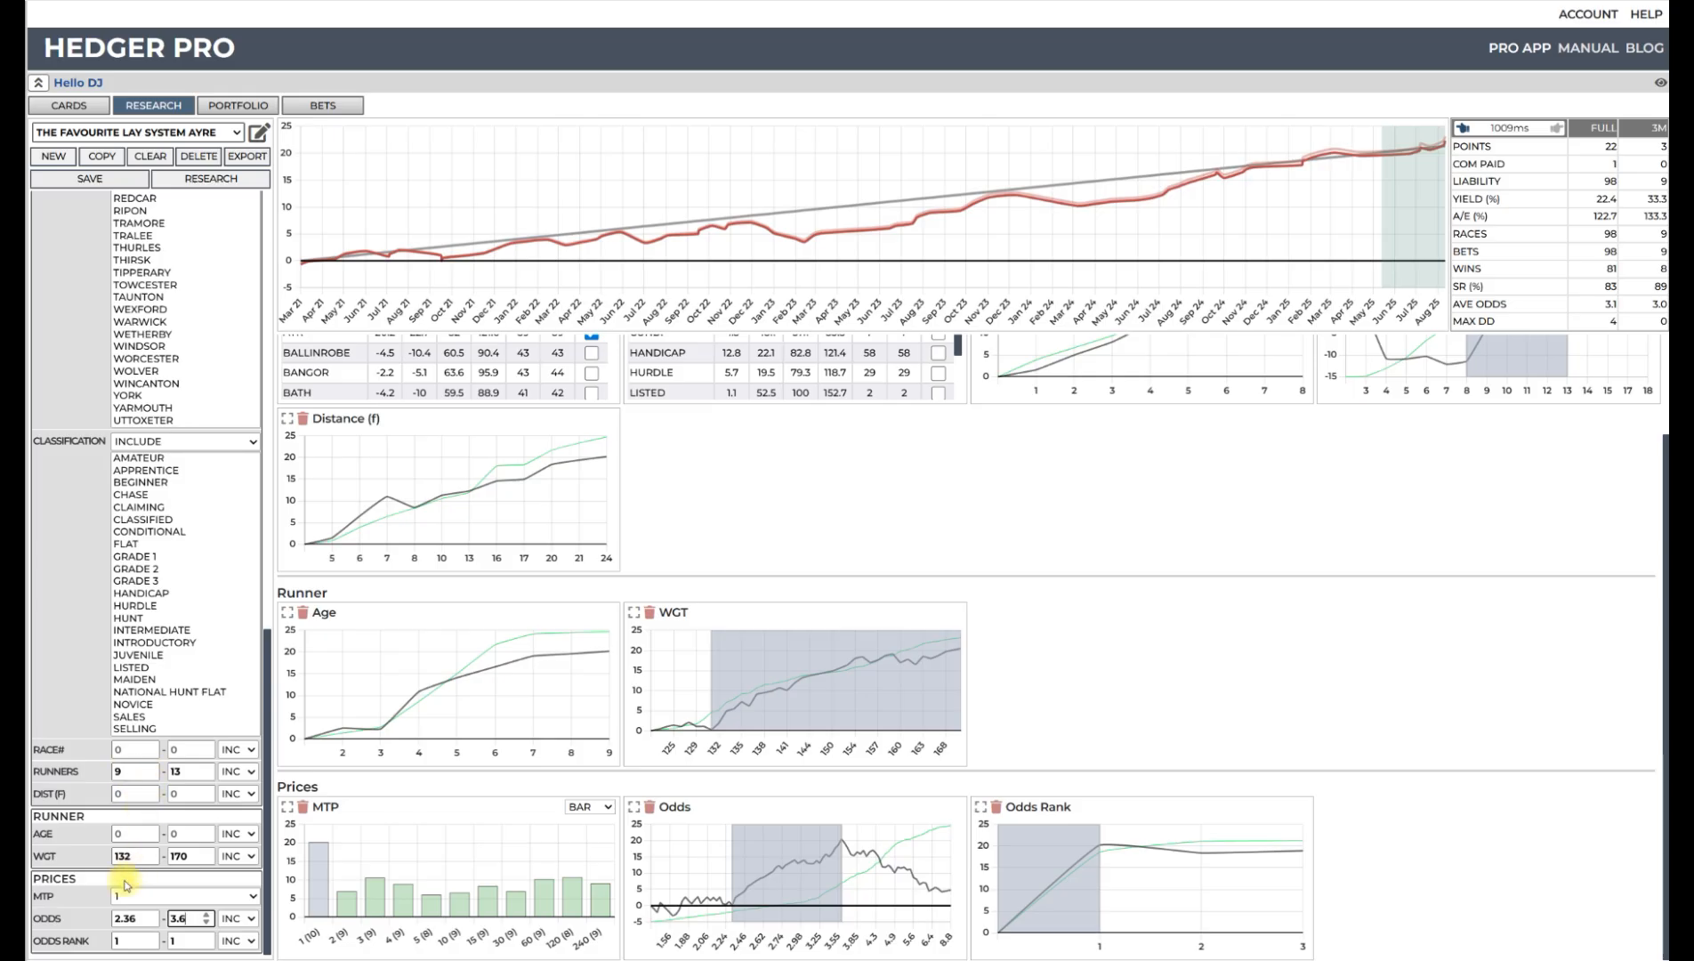
pyautogui.scroll(2, 1210, 622)
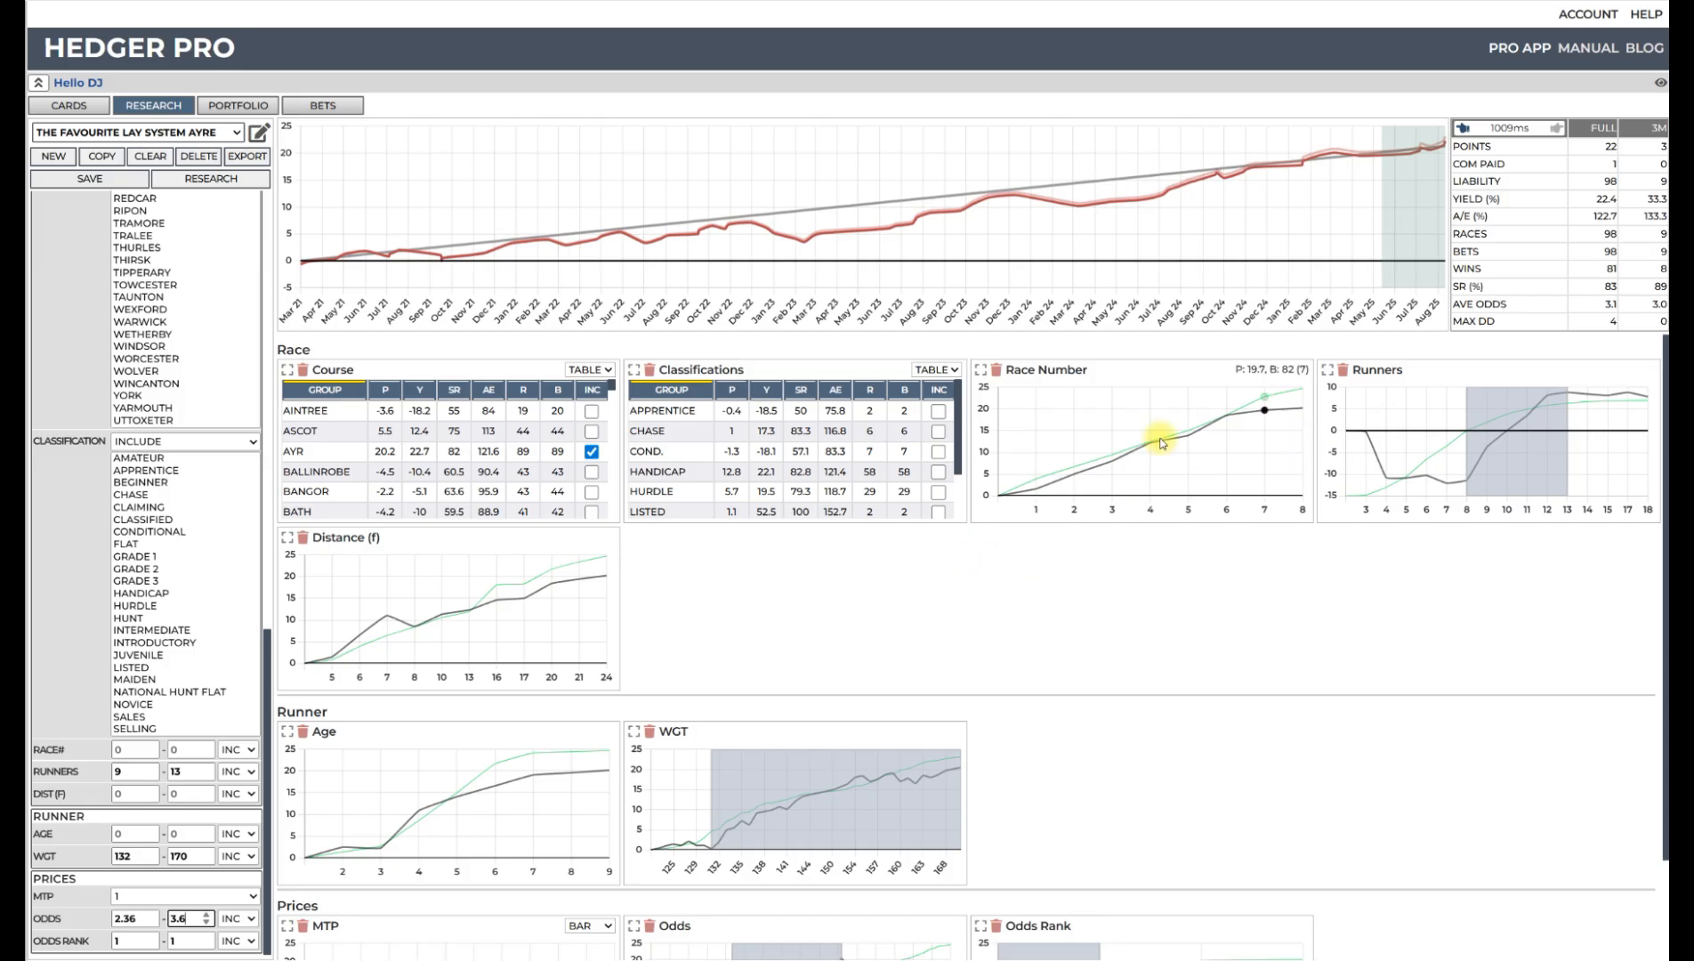
pyautogui.scroll(-1, 800, 538)
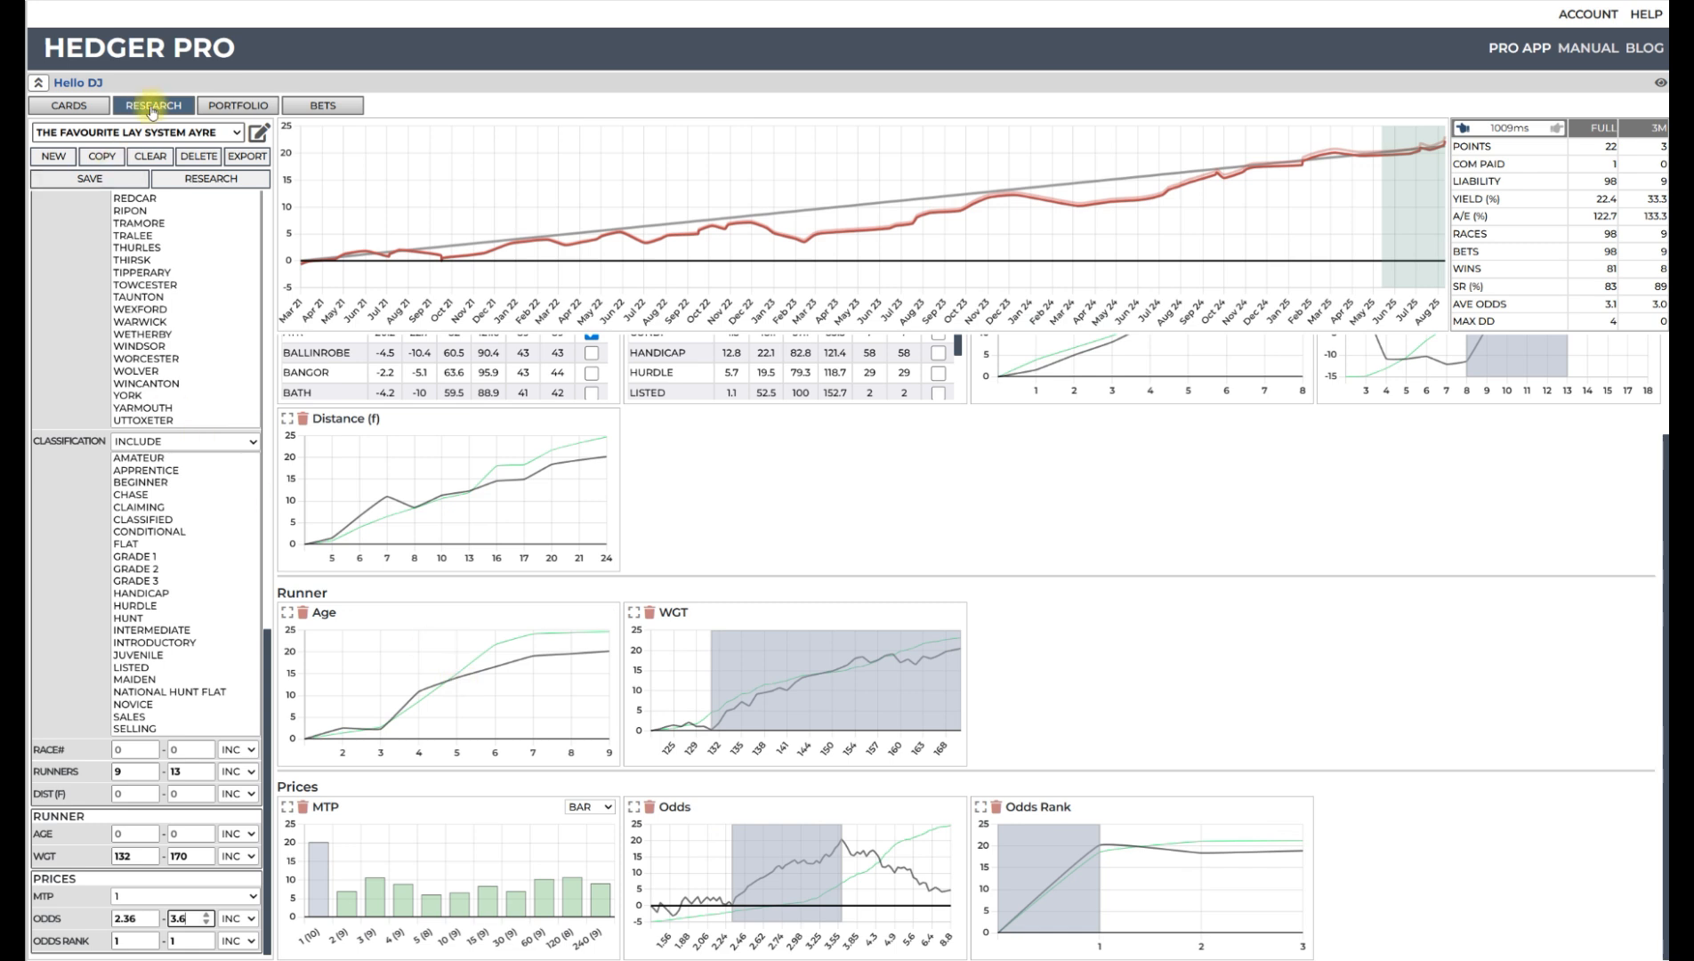
pyautogui.scroll(-10, 125, 436)
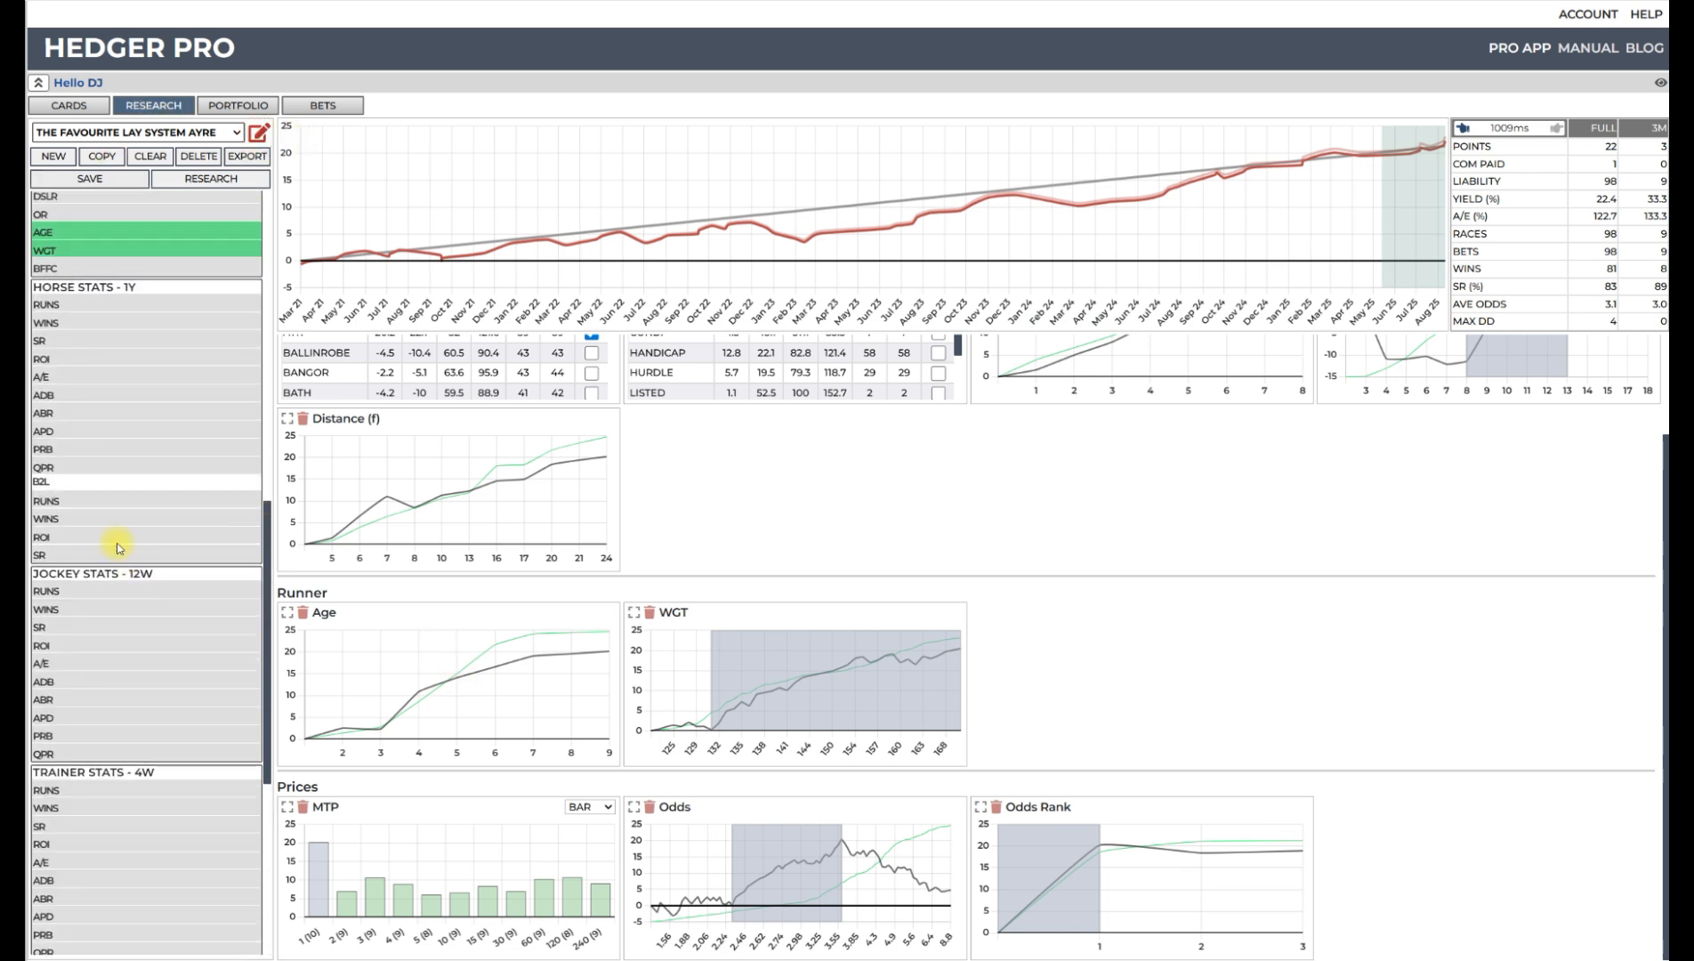
pyautogui.scroll(7, 114, 507)
pyautogui.scroll(-10, 118, 396)
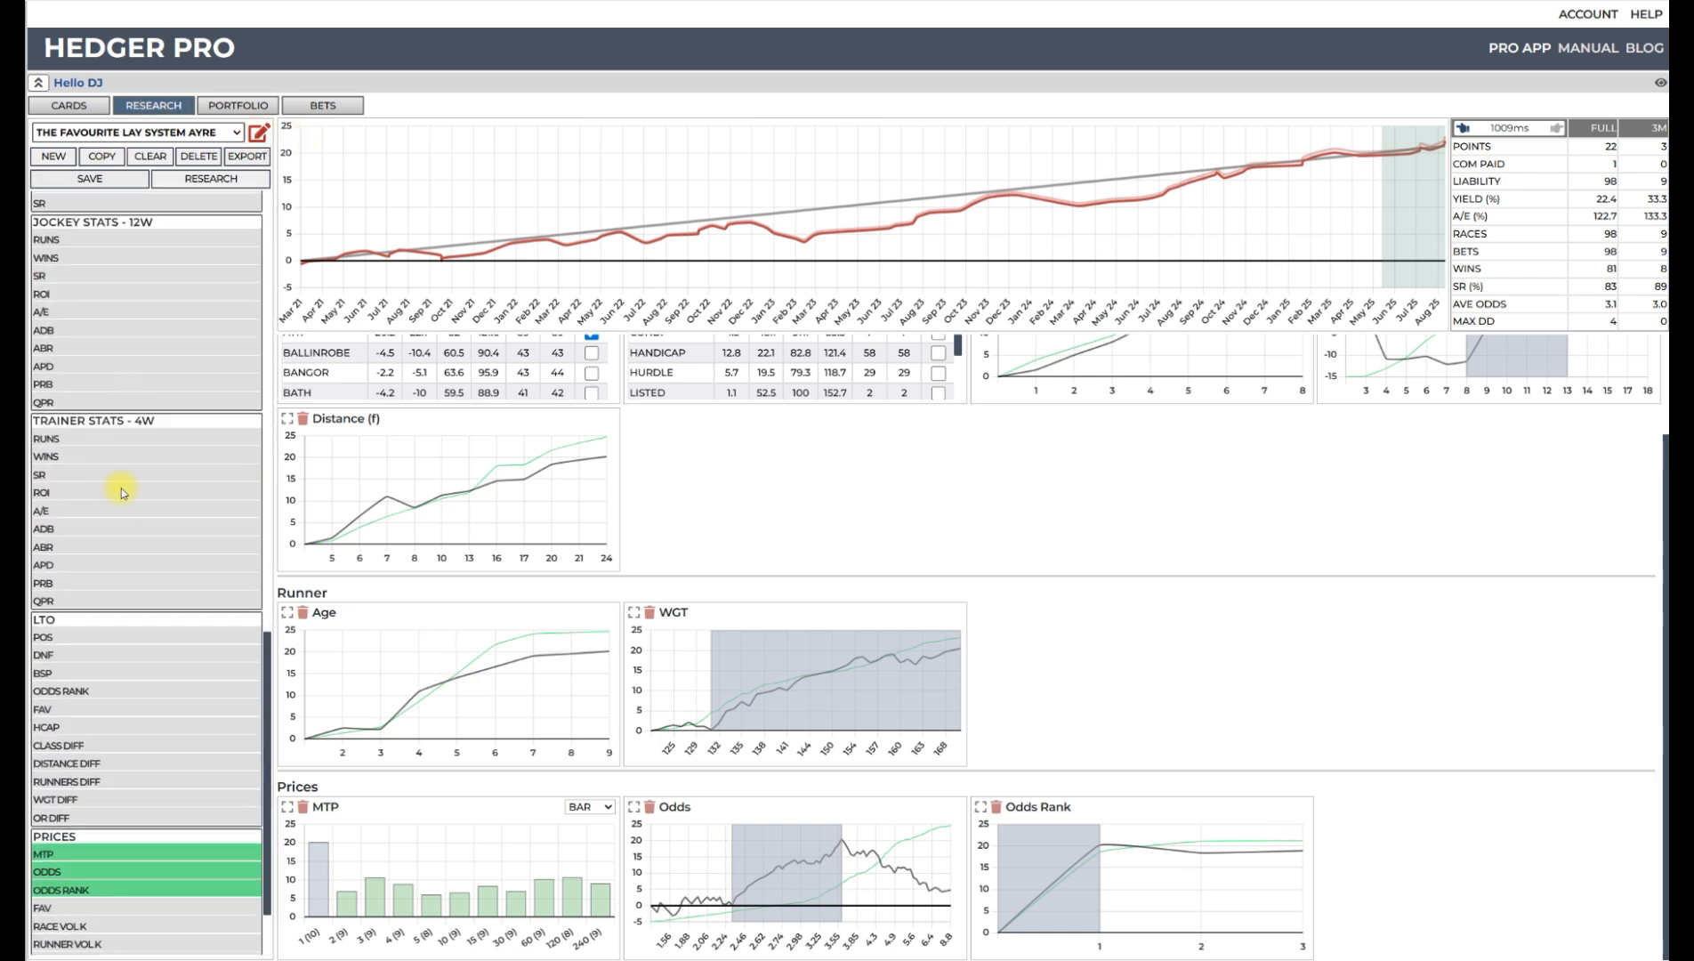
pyautogui.scroll(-1, 122, 492)
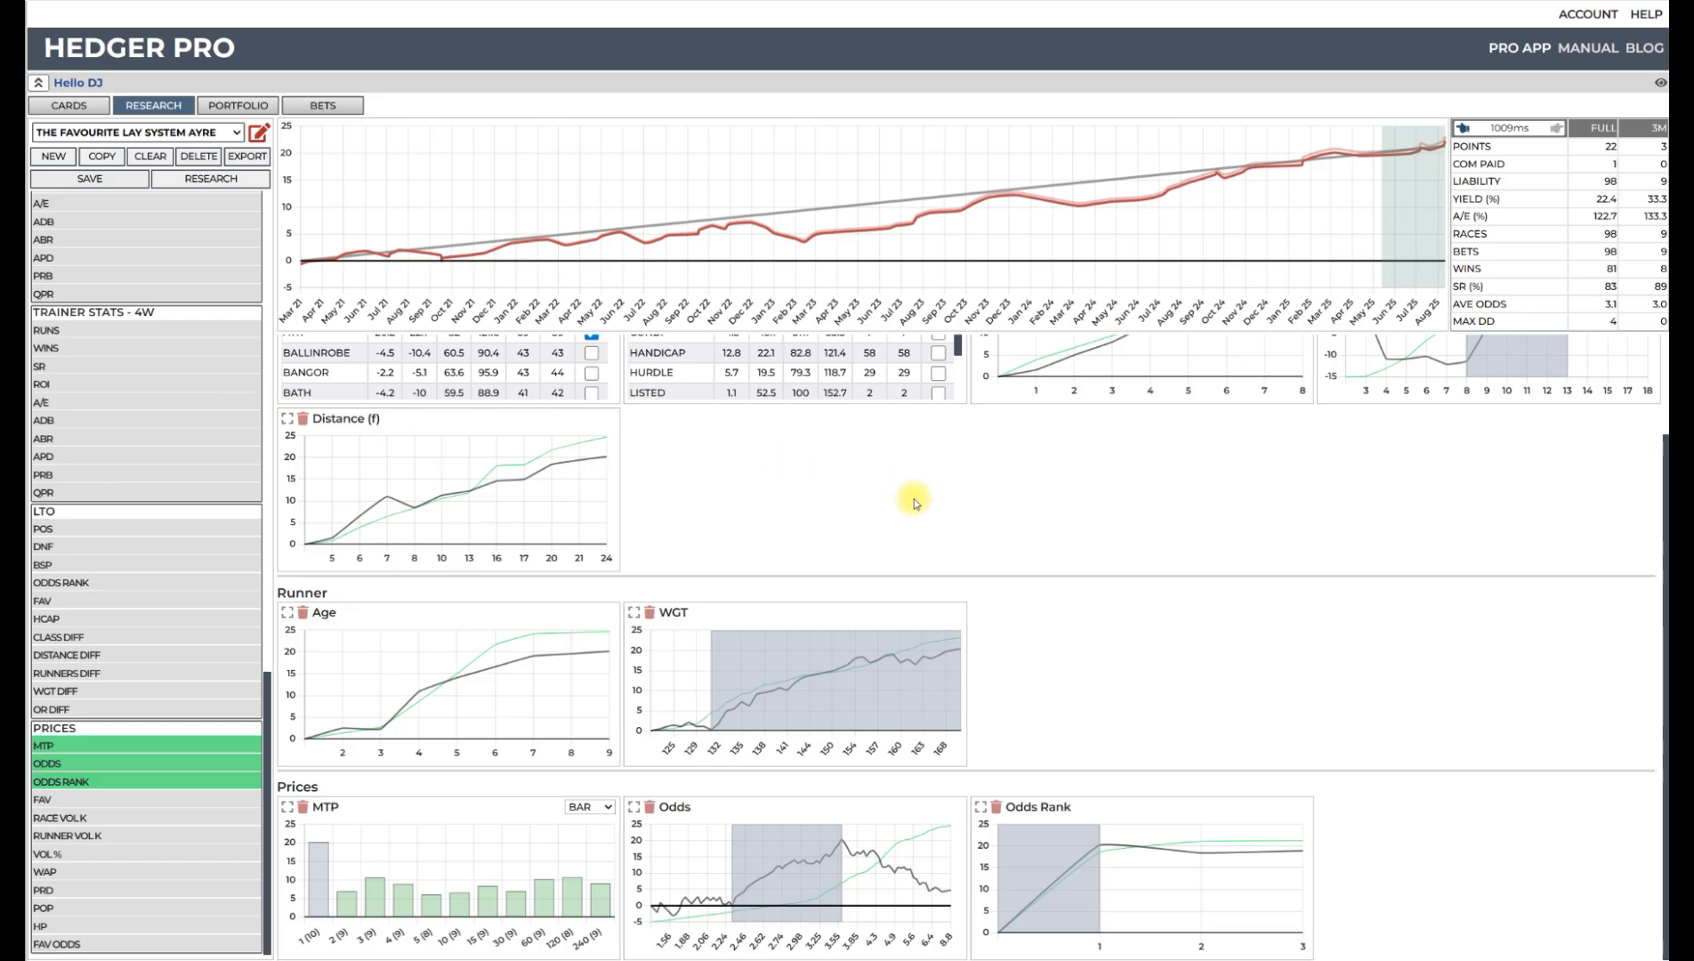
pyautogui.scroll(2, 1569, 551)
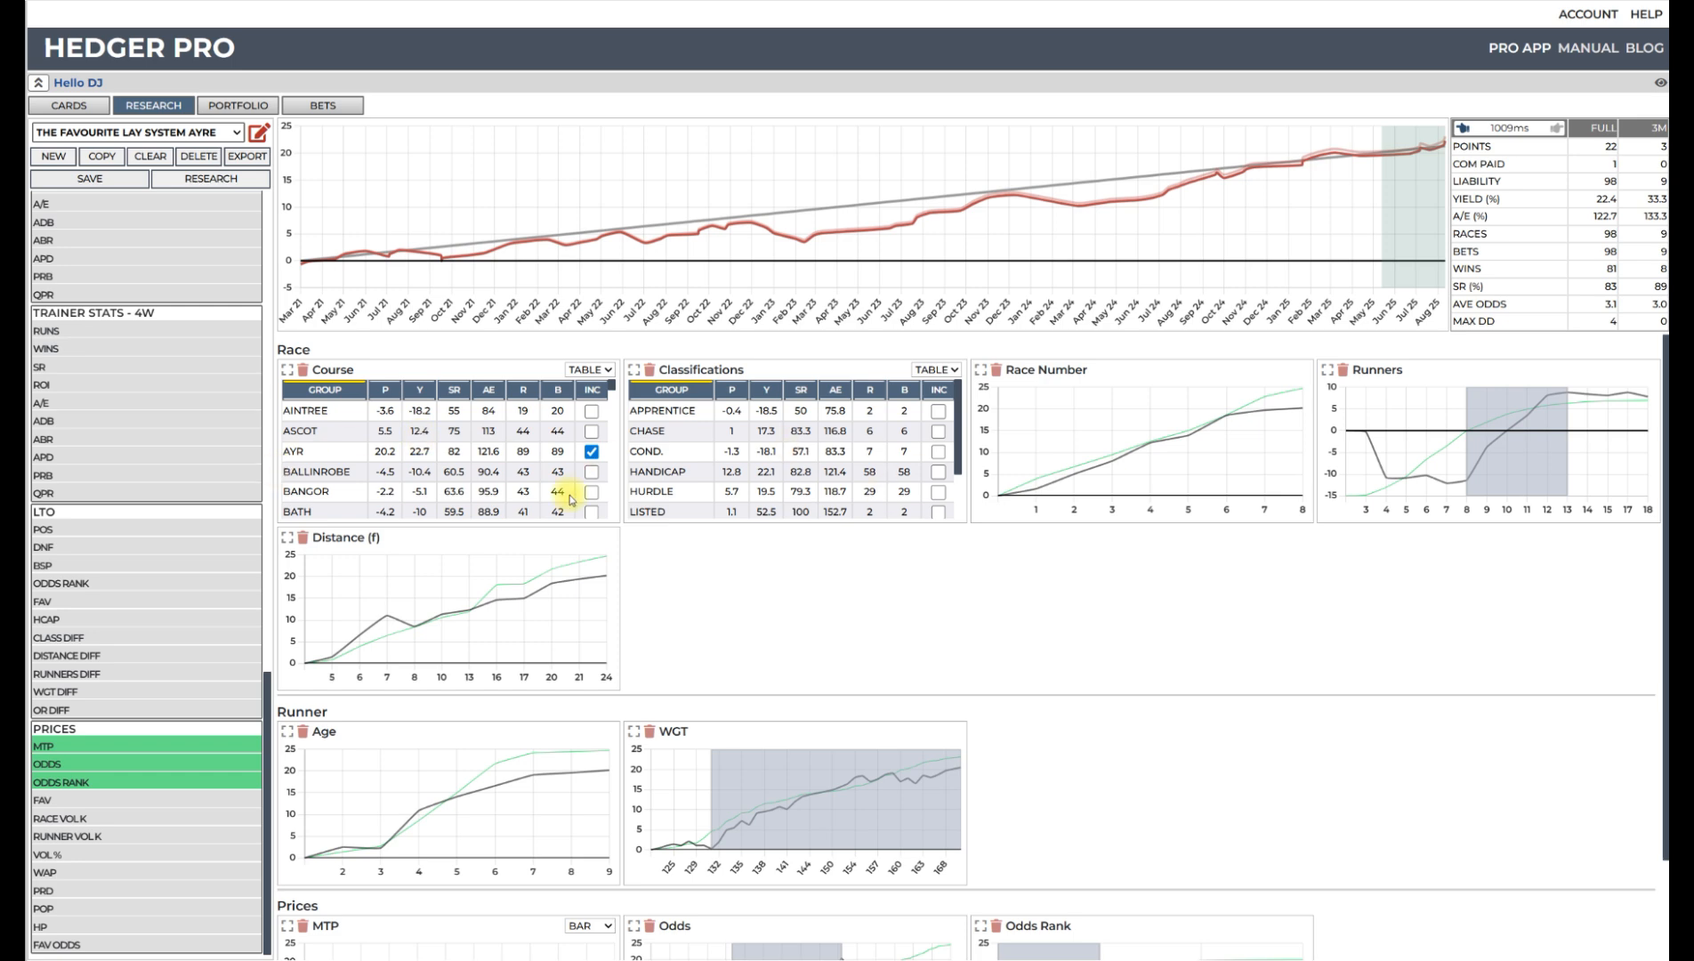
pyautogui.scroll(-3, 926, 518)
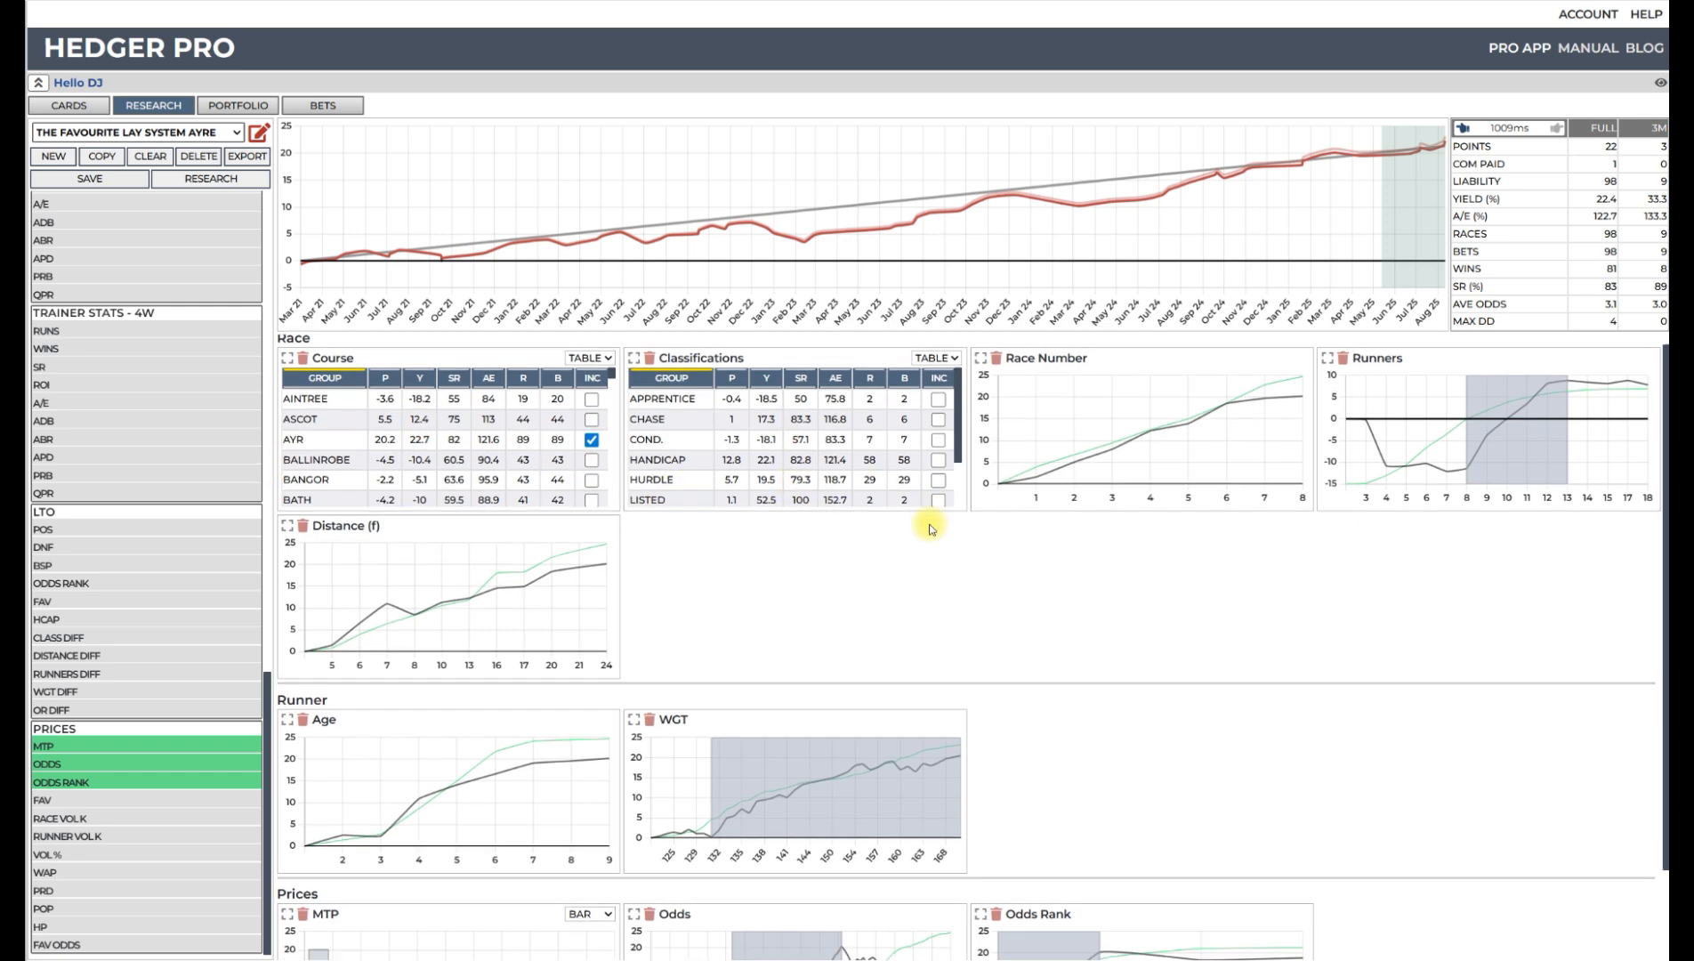
pyautogui.scroll(3, 1112, 503)
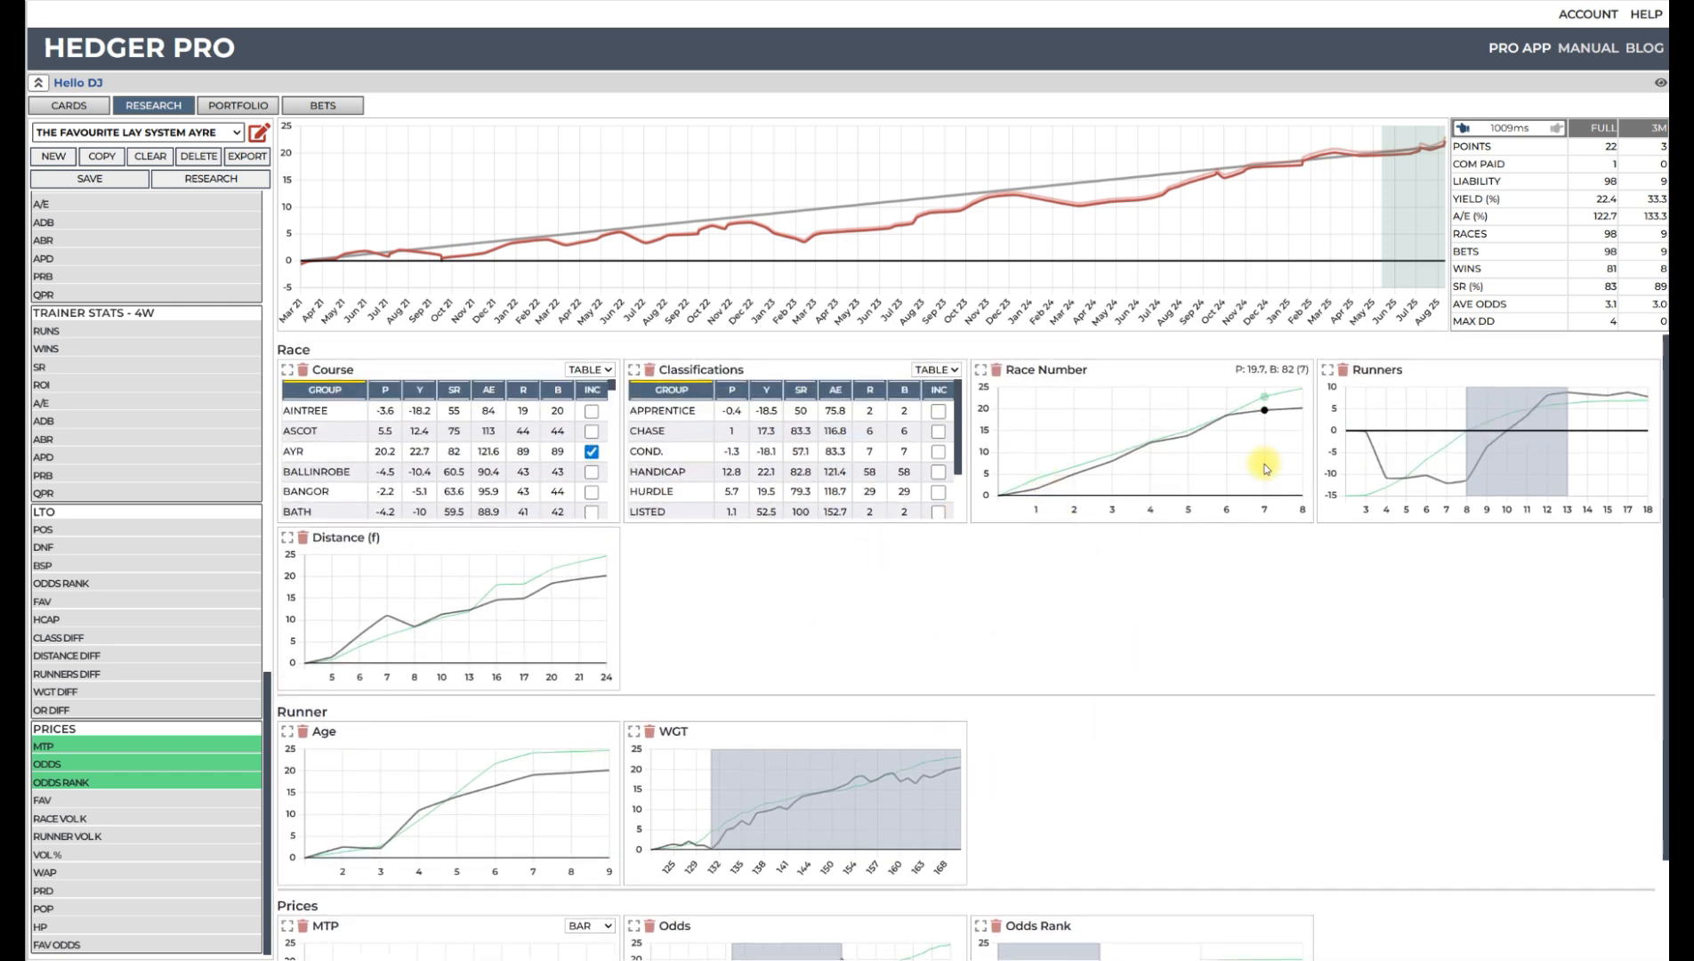
pyautogui.scroll(-2, 1272, 485)
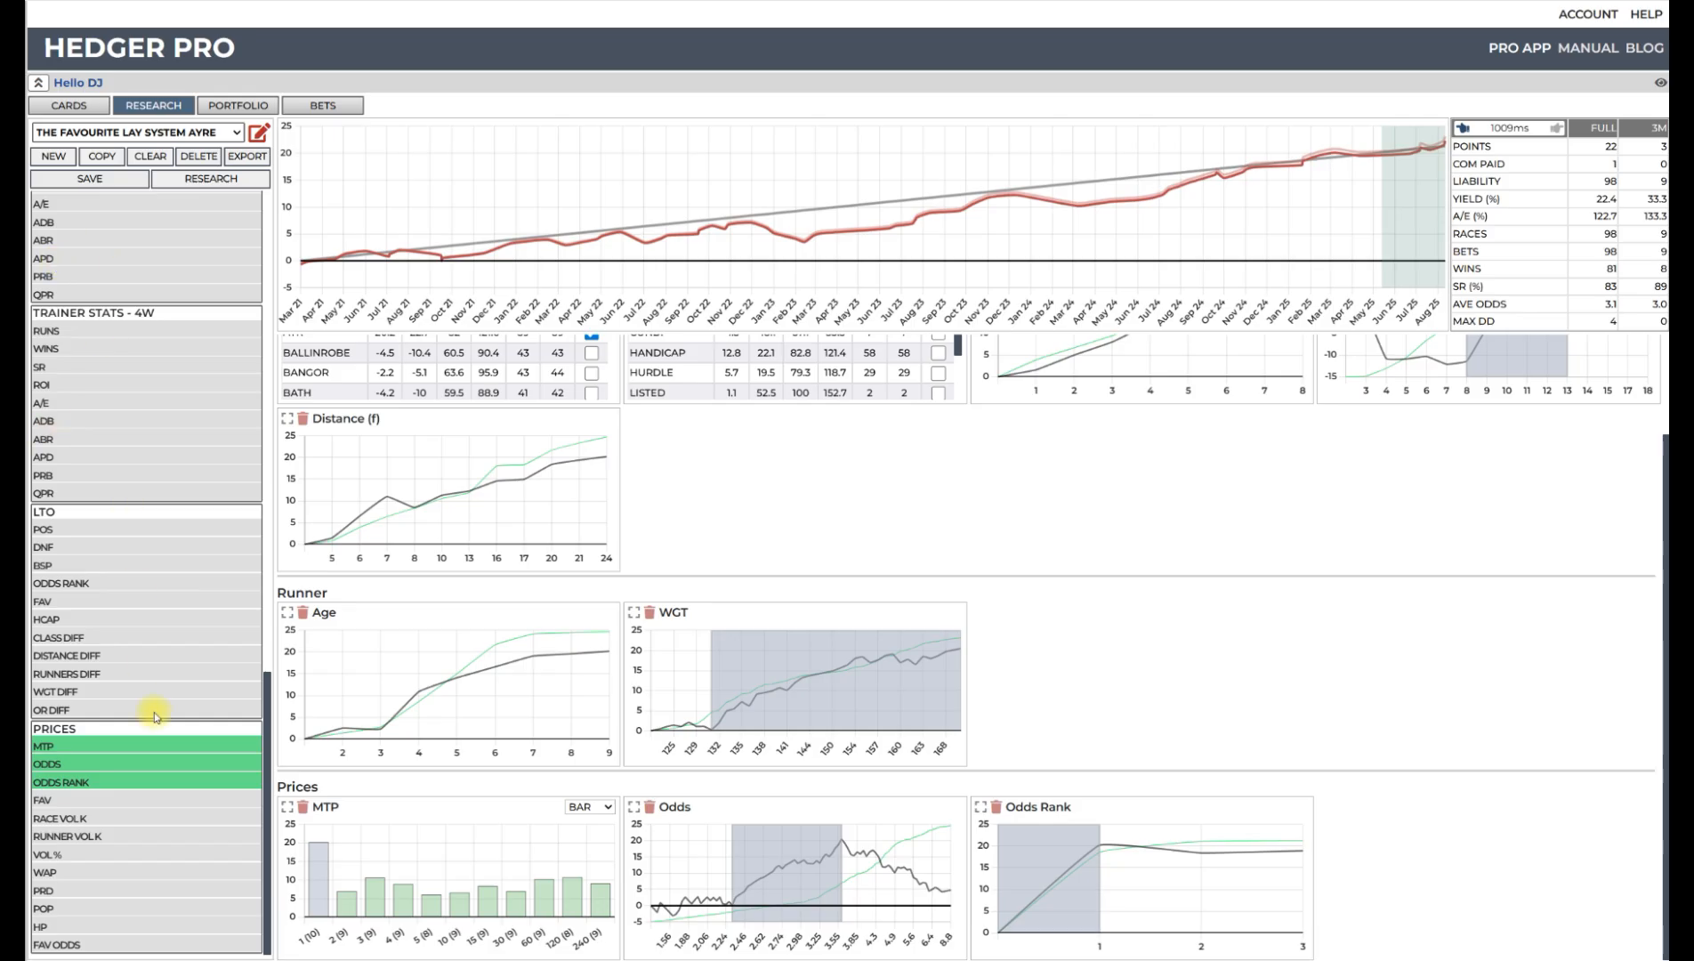
pyautogui.scroll(2, 1245, 694)
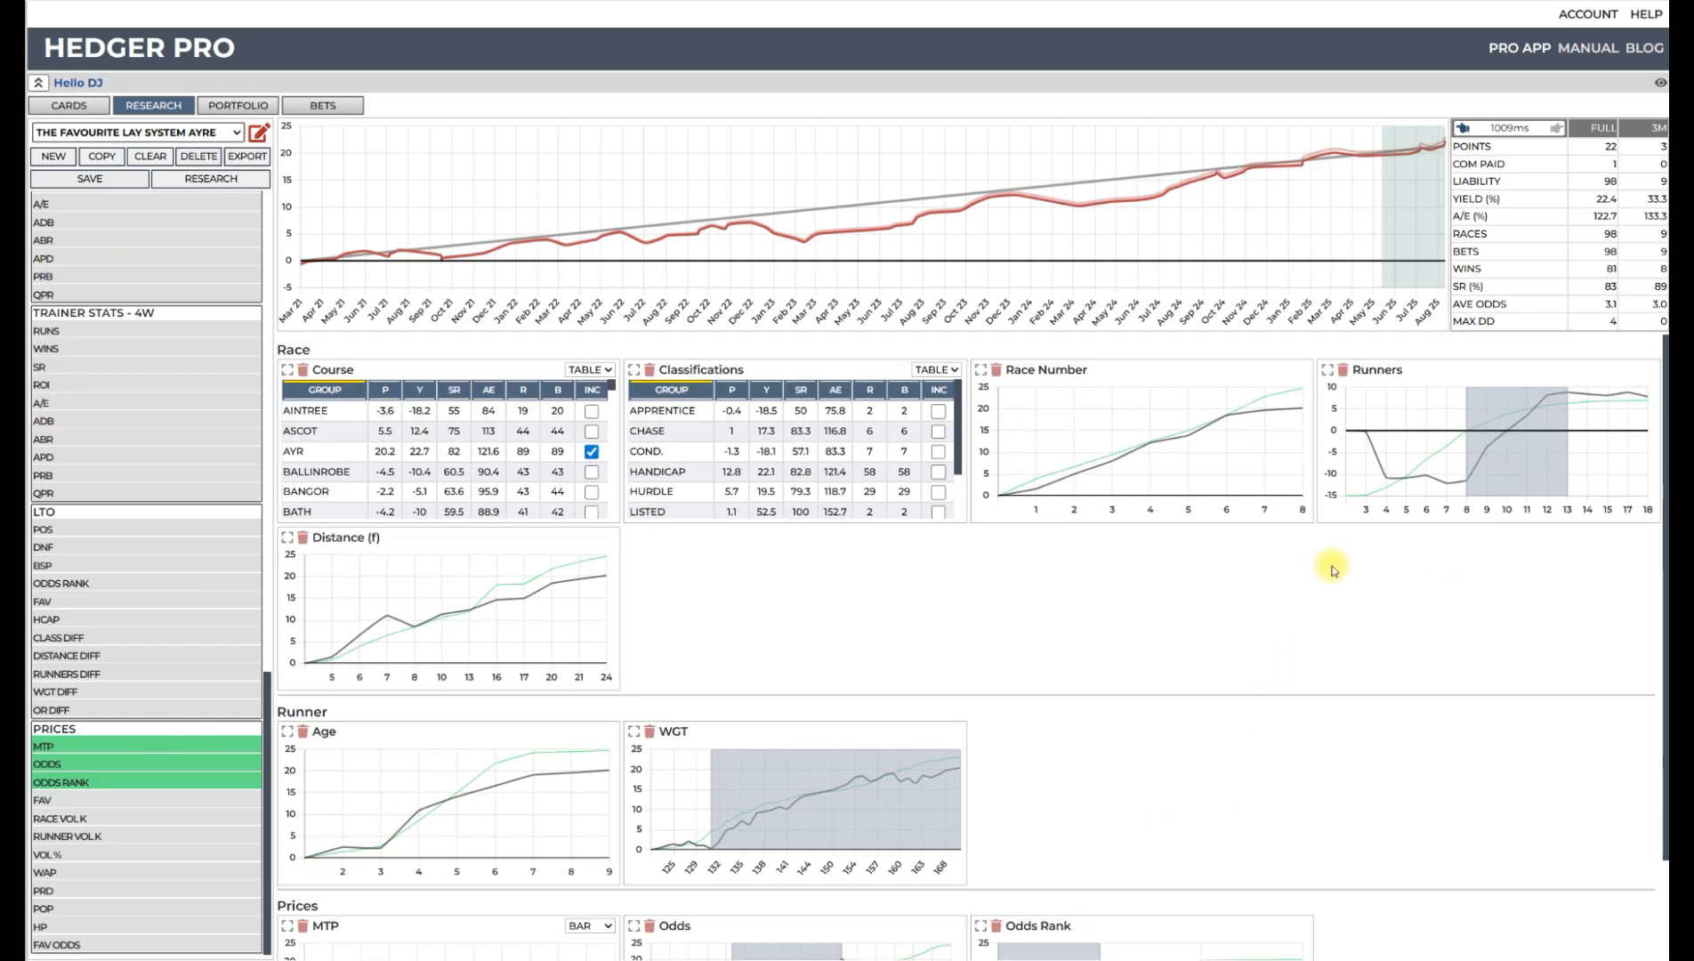
# - Load The Favourite Lay System Ayre and run its research
pyautogui.scroll(-2, 1246, 498)
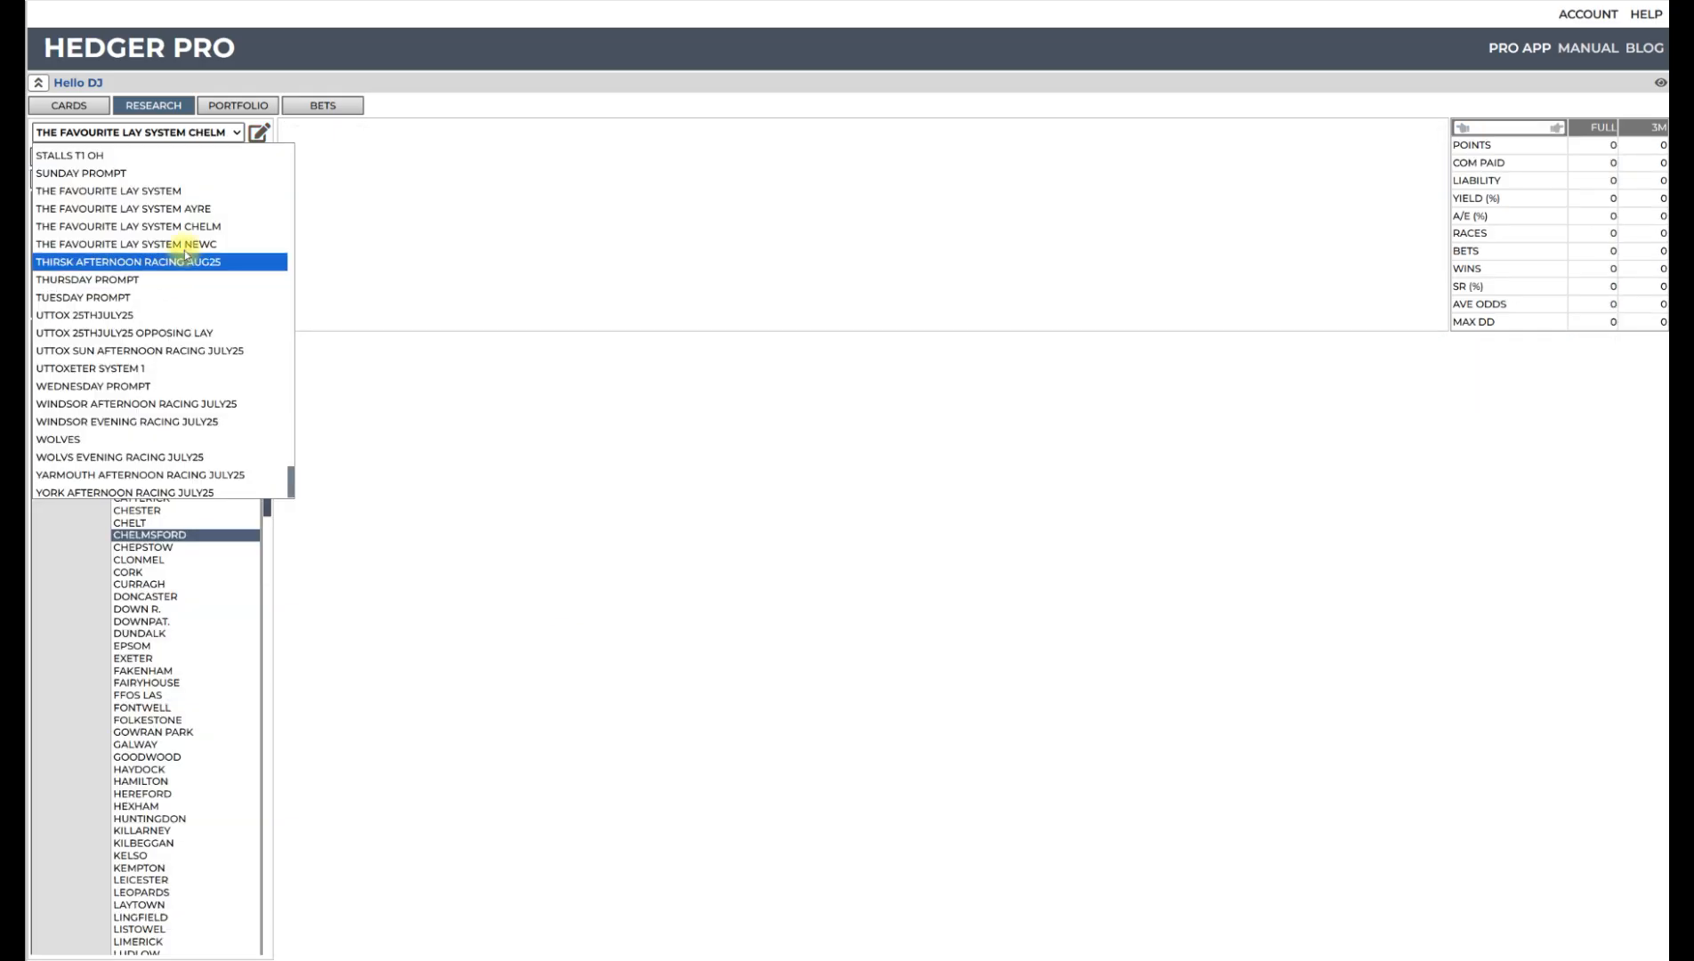
pyautogui.click(194, 213)
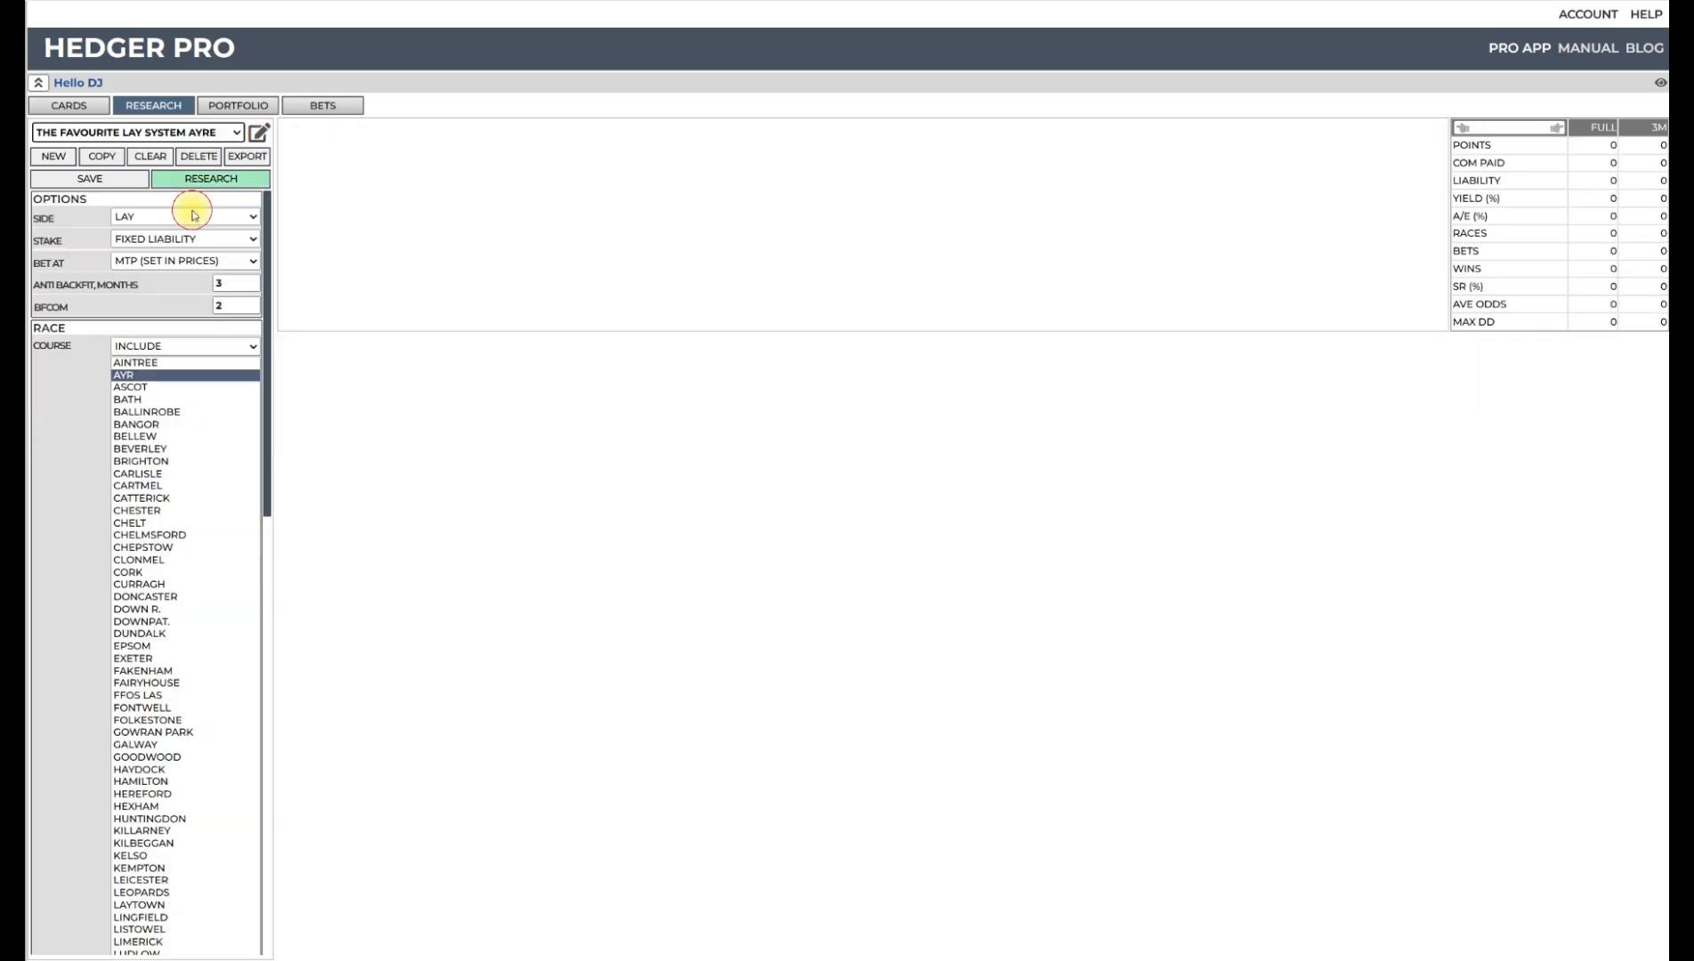
pyautogui.click(214, 177)
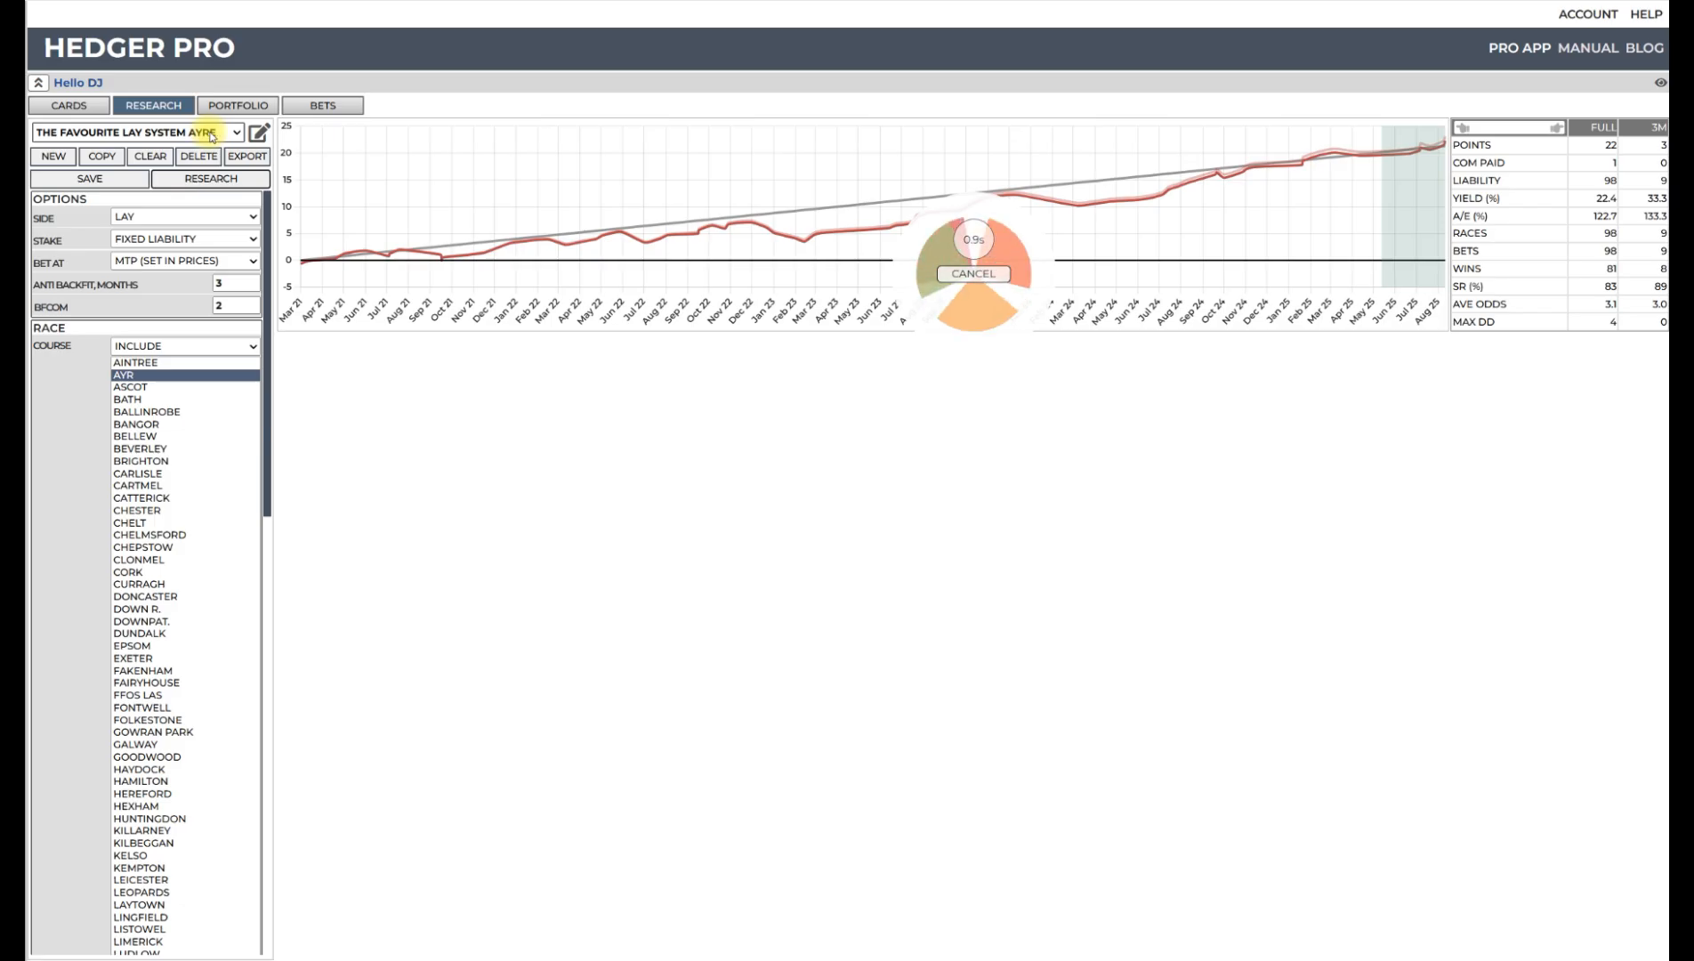
# - Load The Favourite Lay System Chelm and run its research
pyautogui.click(210, 134)
pyautogui.scroll(-2, 218, 285)
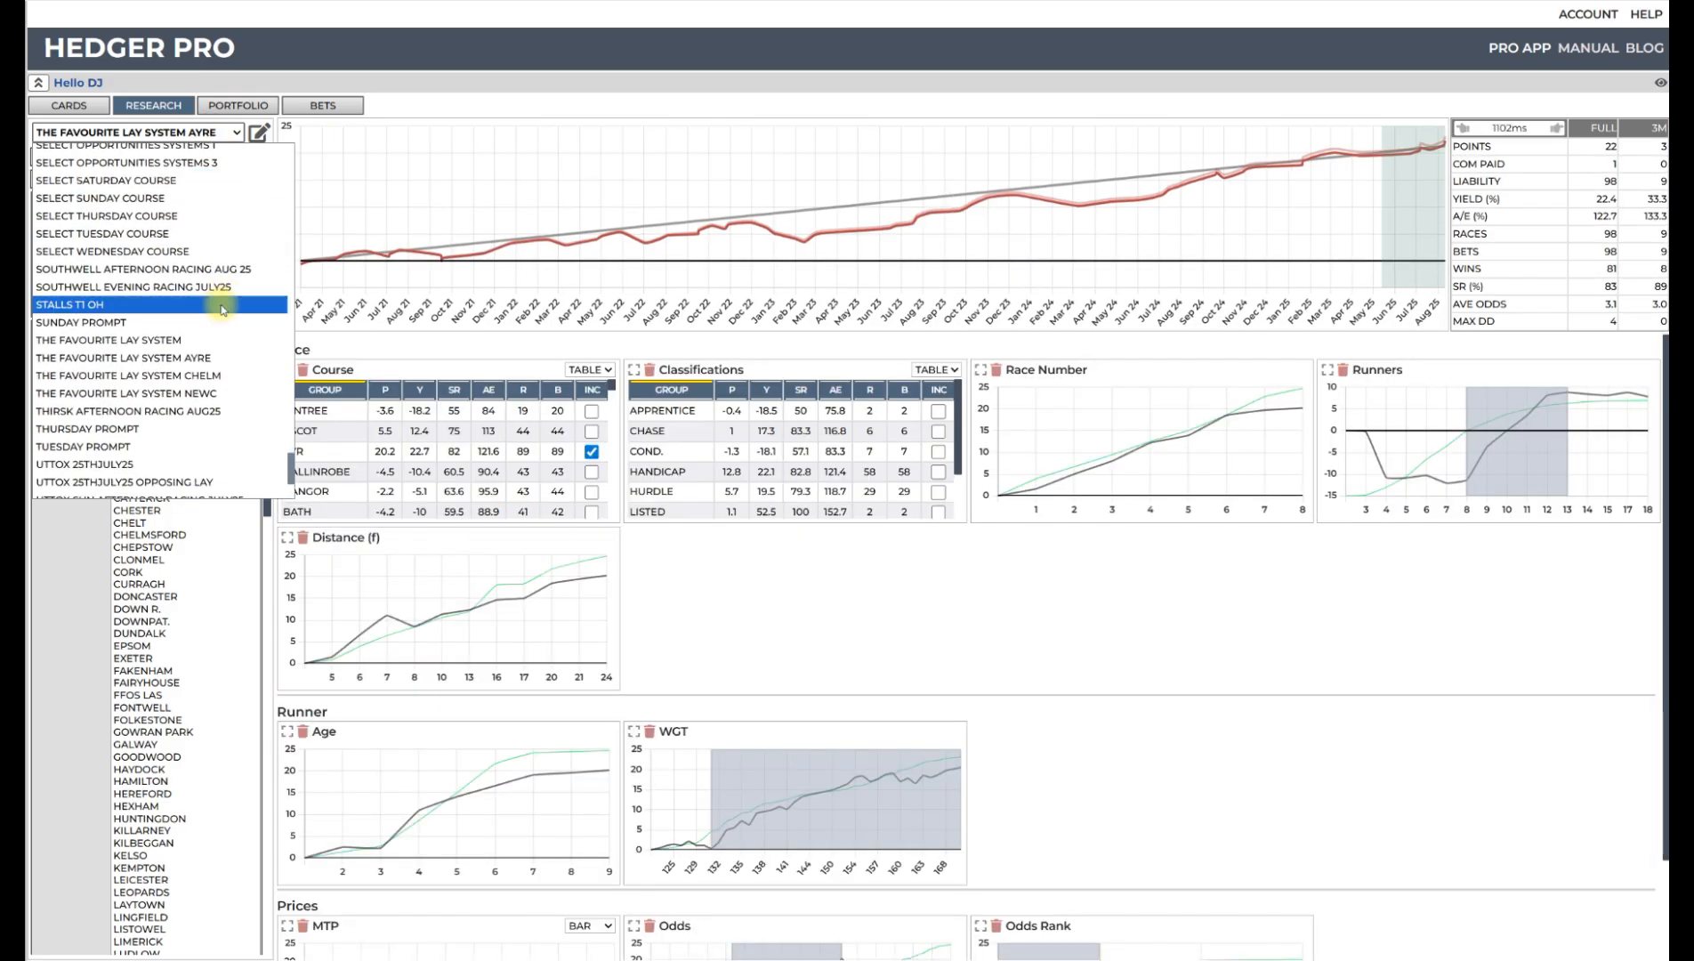
pyautogui.click(224, 375)
pyautogui.click(247, 181)
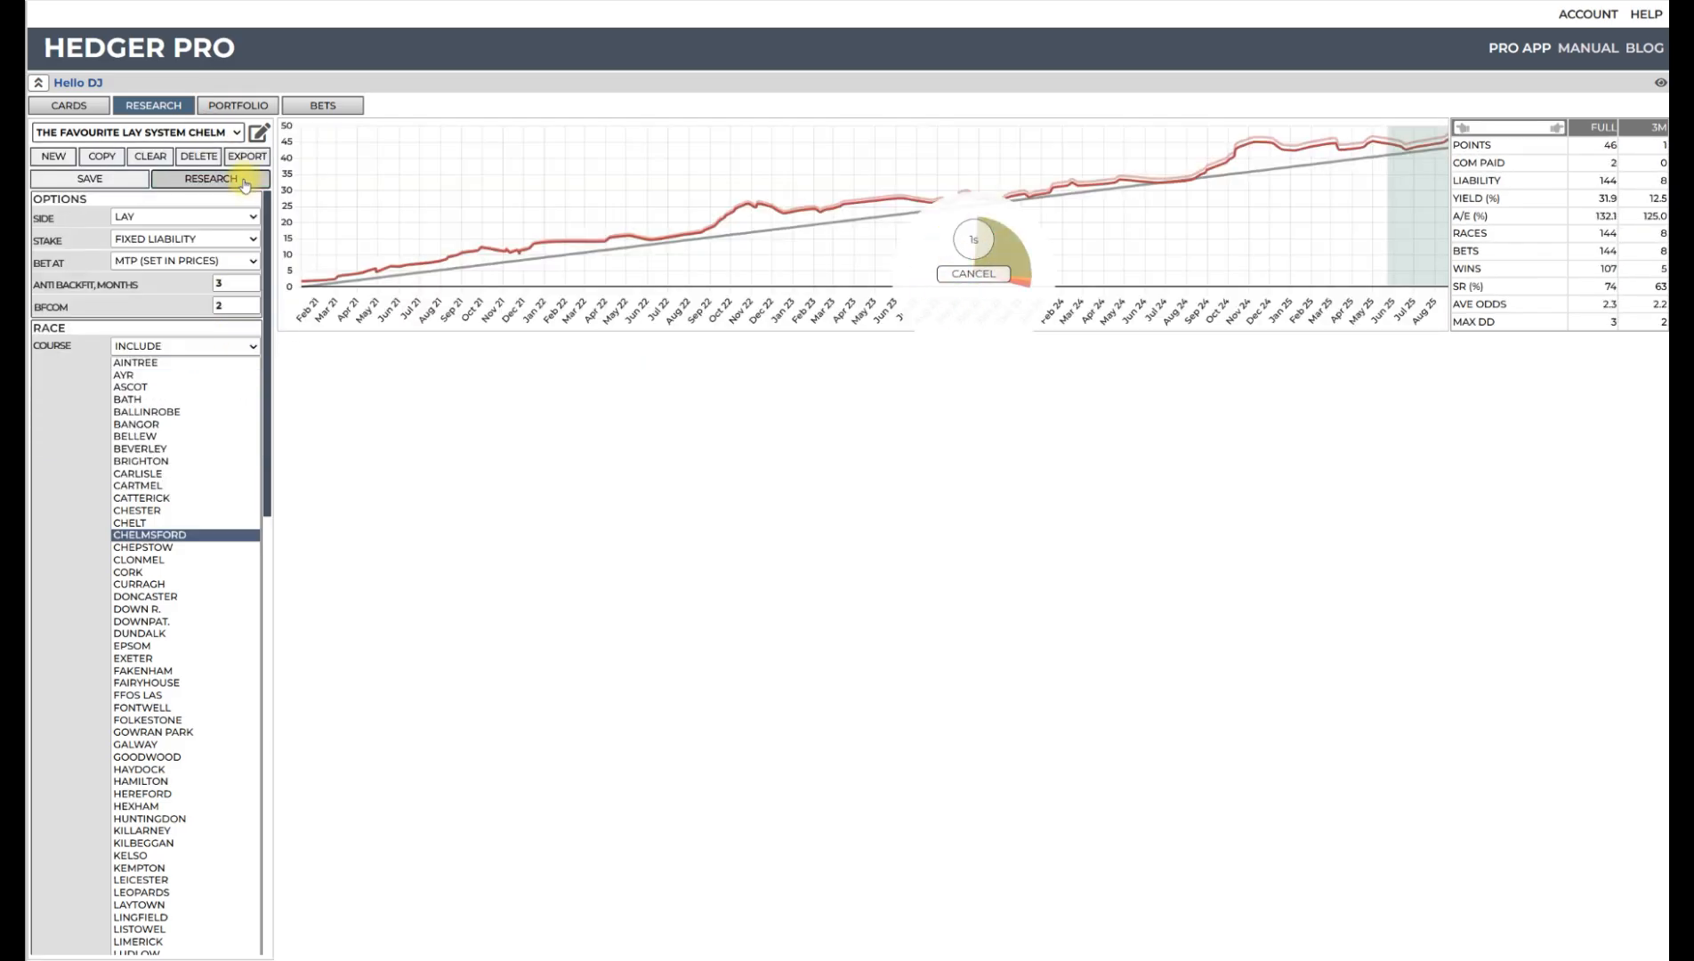
# - Load The Favourite Lay System Newc and run its research
pyautogui.click(212, 132)
pyautogui.scroll(-2, 209, 231)
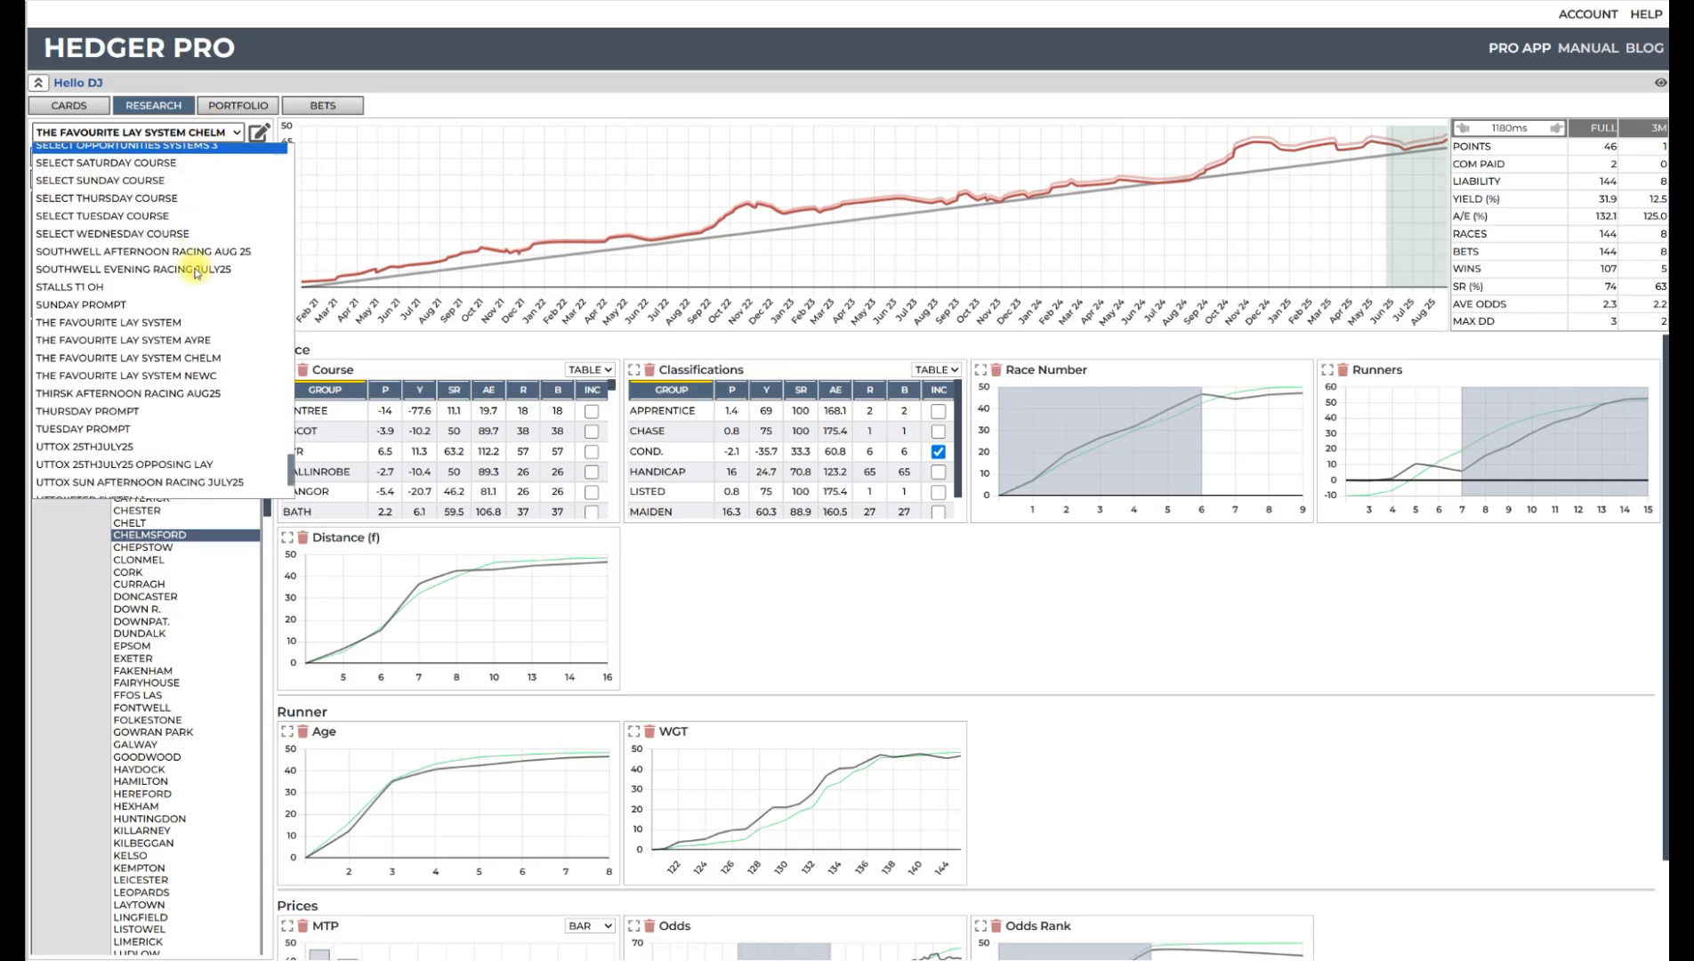
pyautogui.click(178, 376)
pyautogui.click(231, 183)
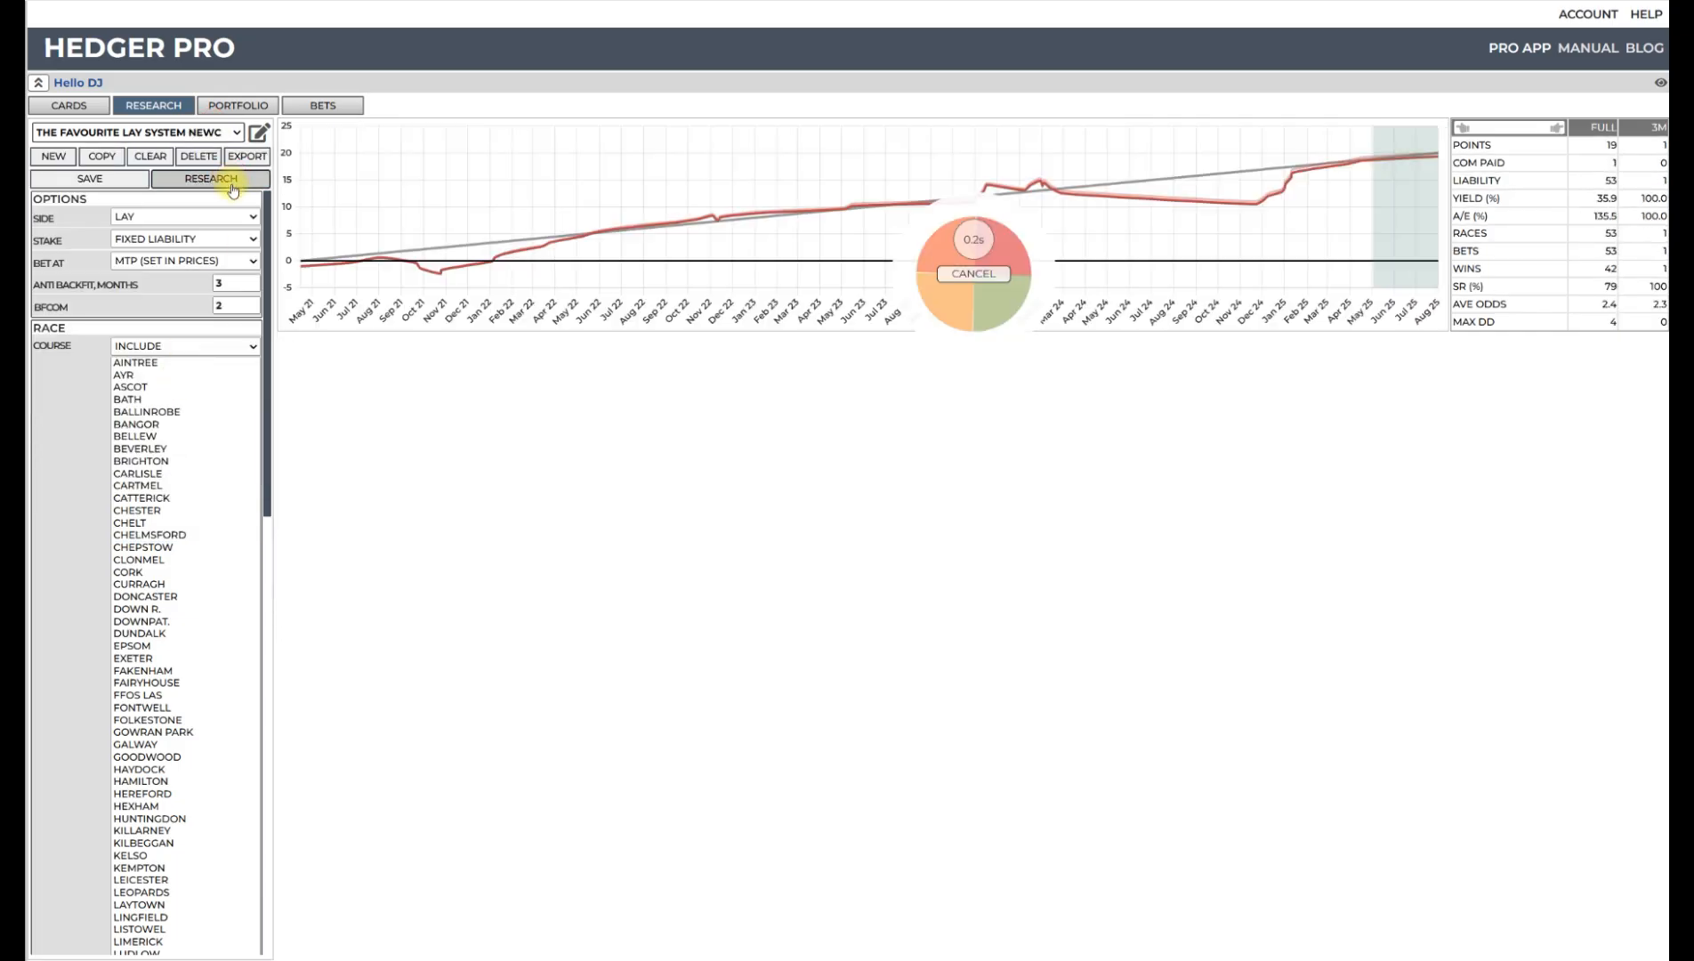
# - Compare the research results of the favourite lay systems by switching through the Ayre, Chelm and Newc versions again
pyautogui.click(203, 136)
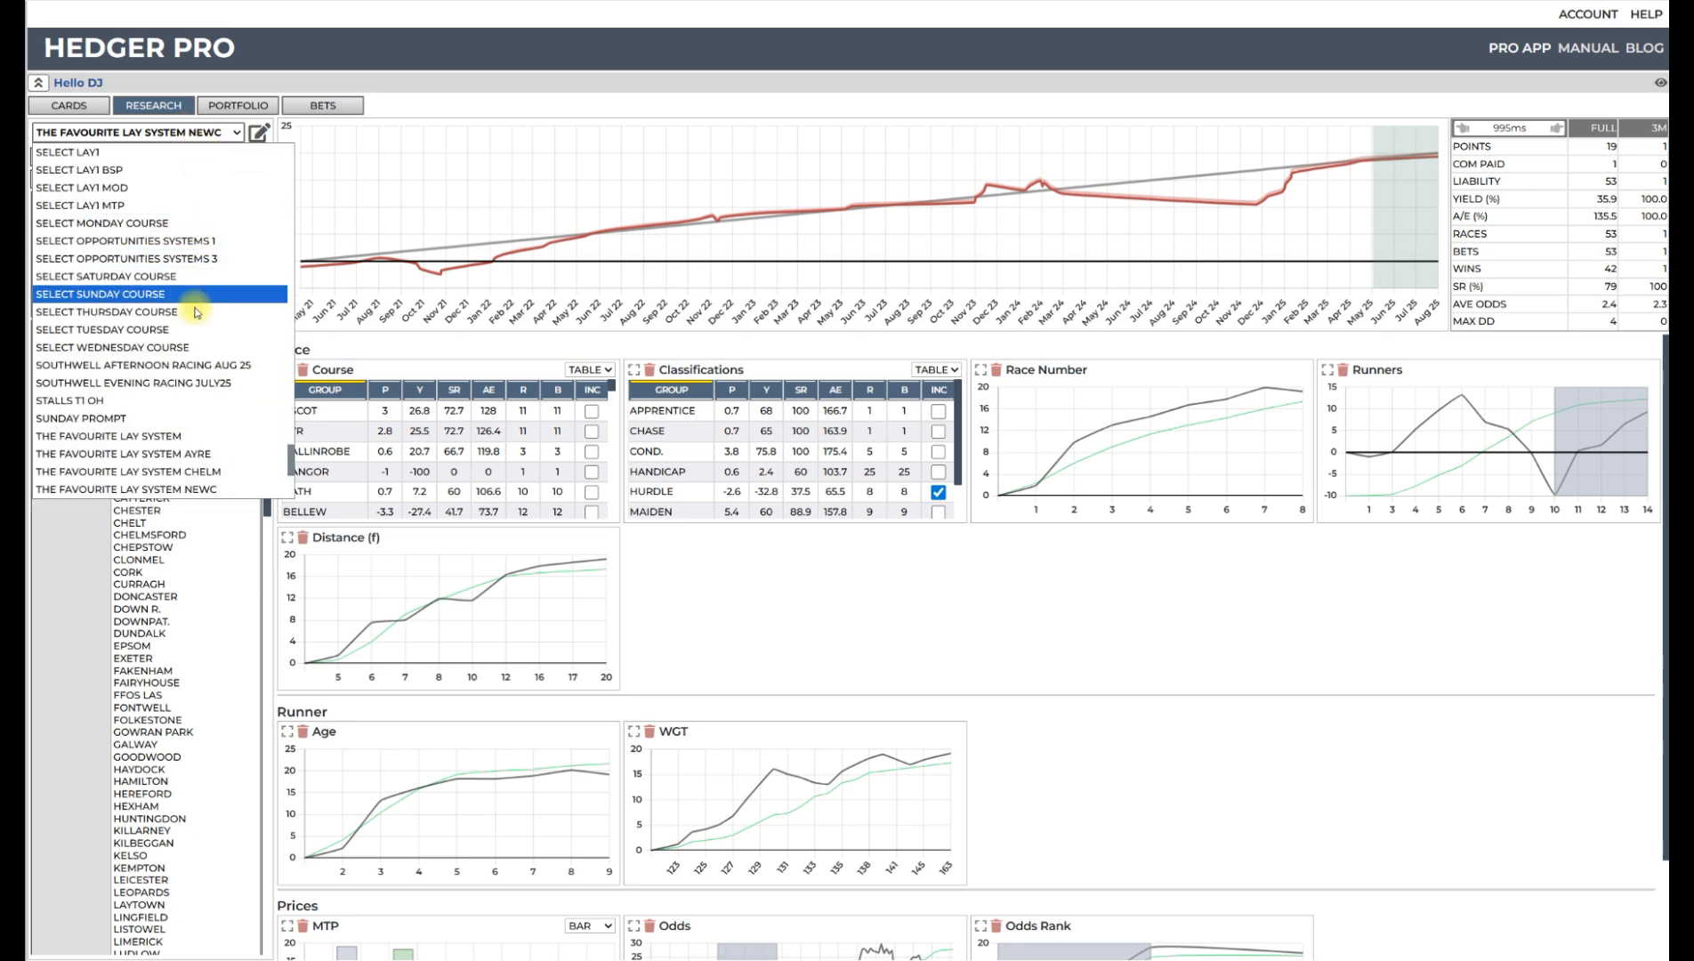
pyautogui.click(190, 445)
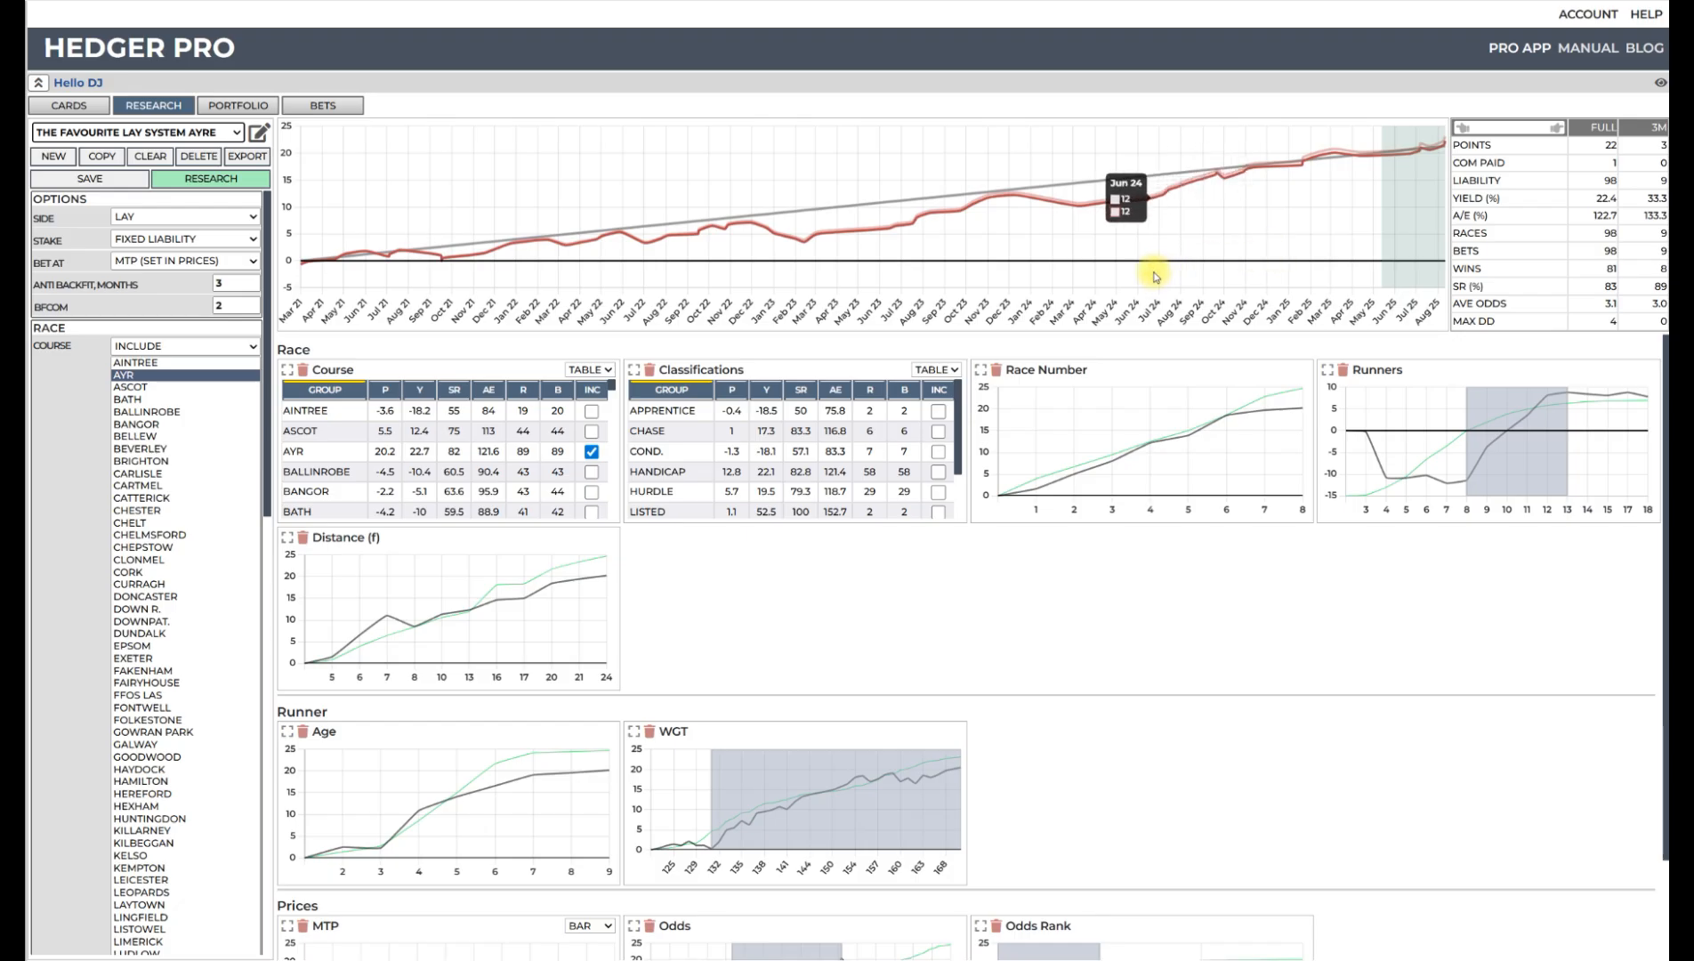
pyautogui.click(221, 133)
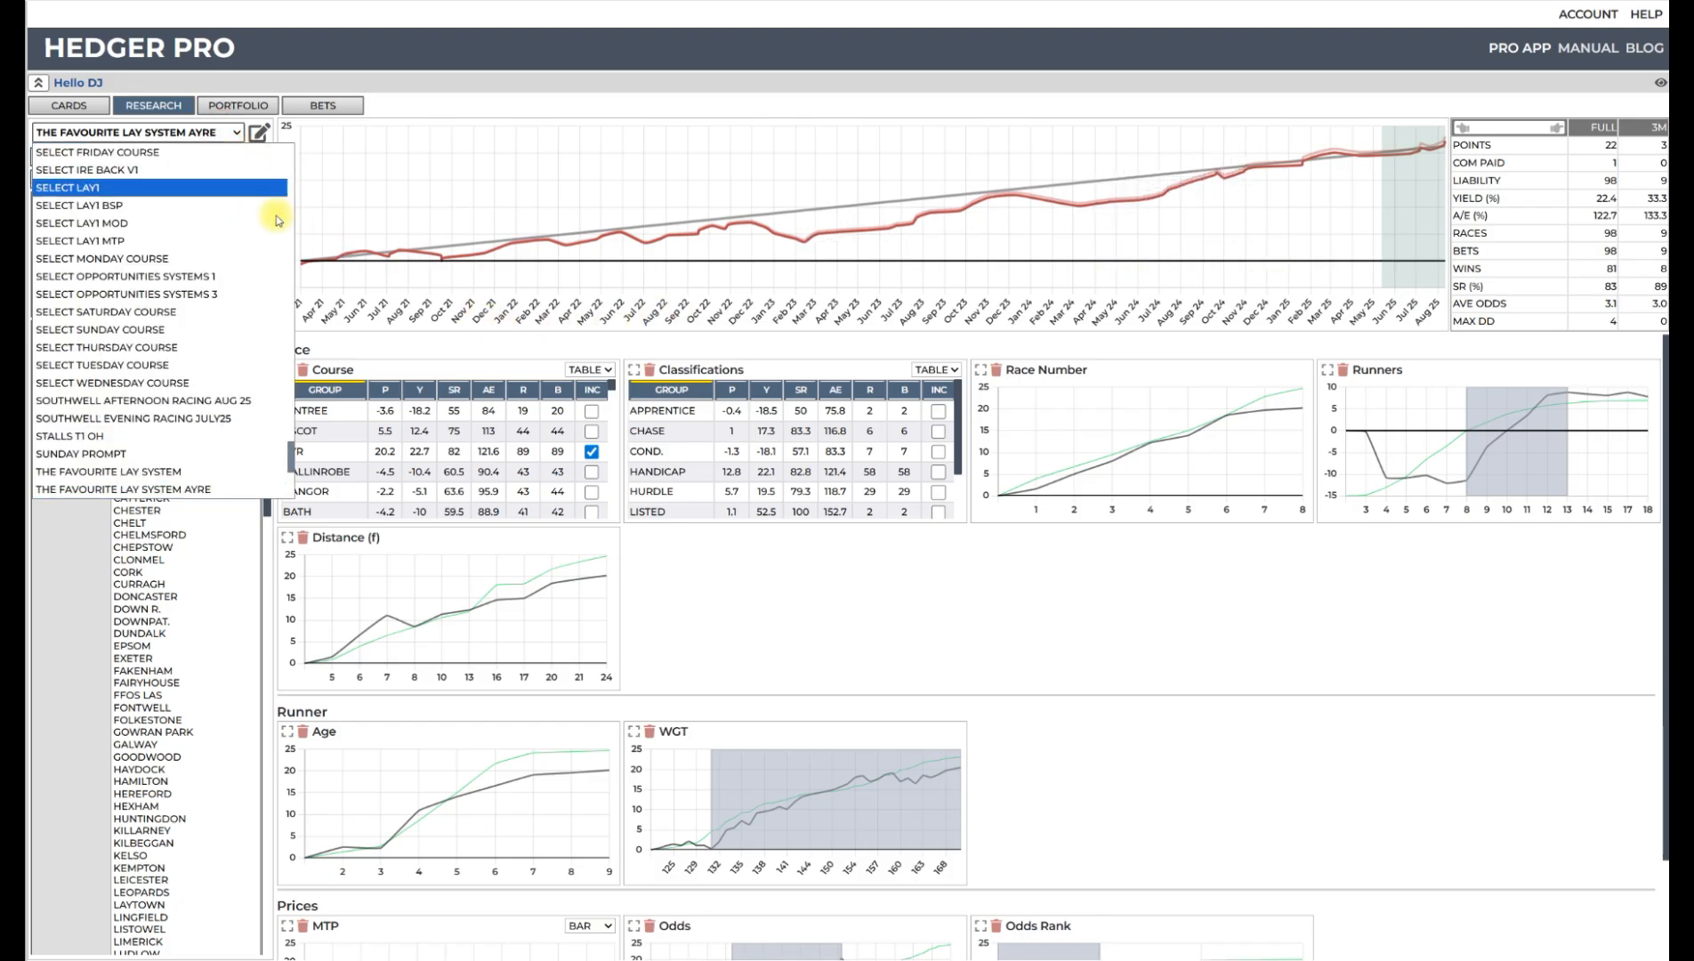
pyautogui.scroll(-1, 227, 347)
pyautogui.click(233, 378)
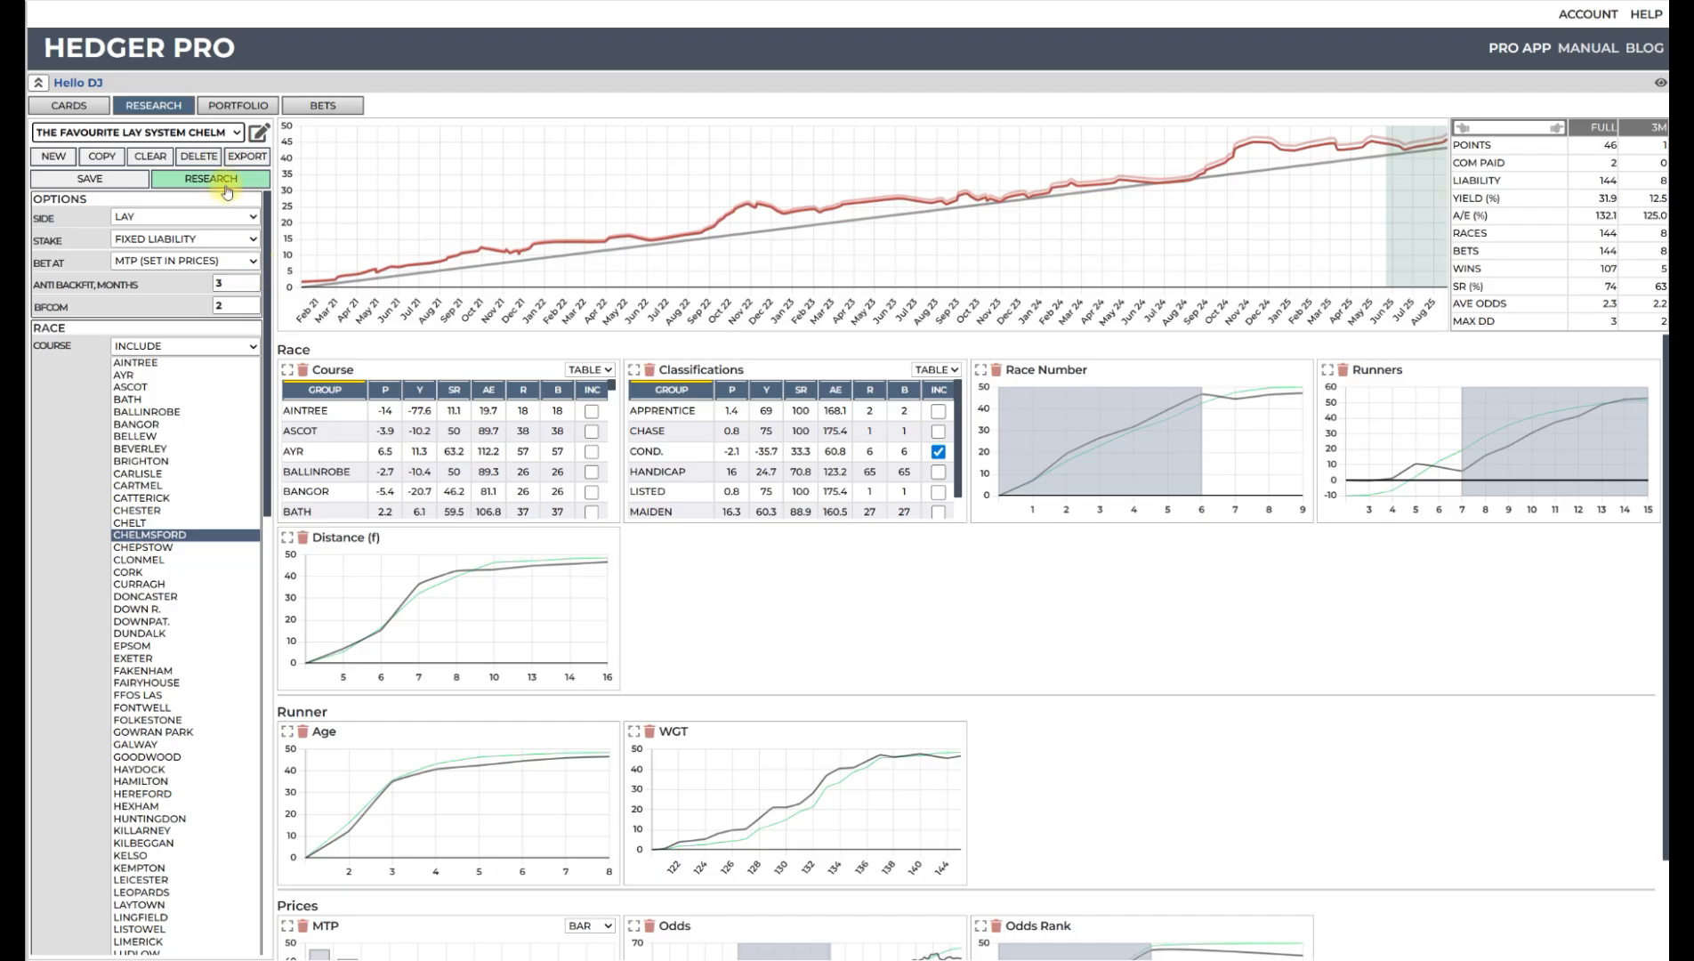
pyautogui.click(216, 133)
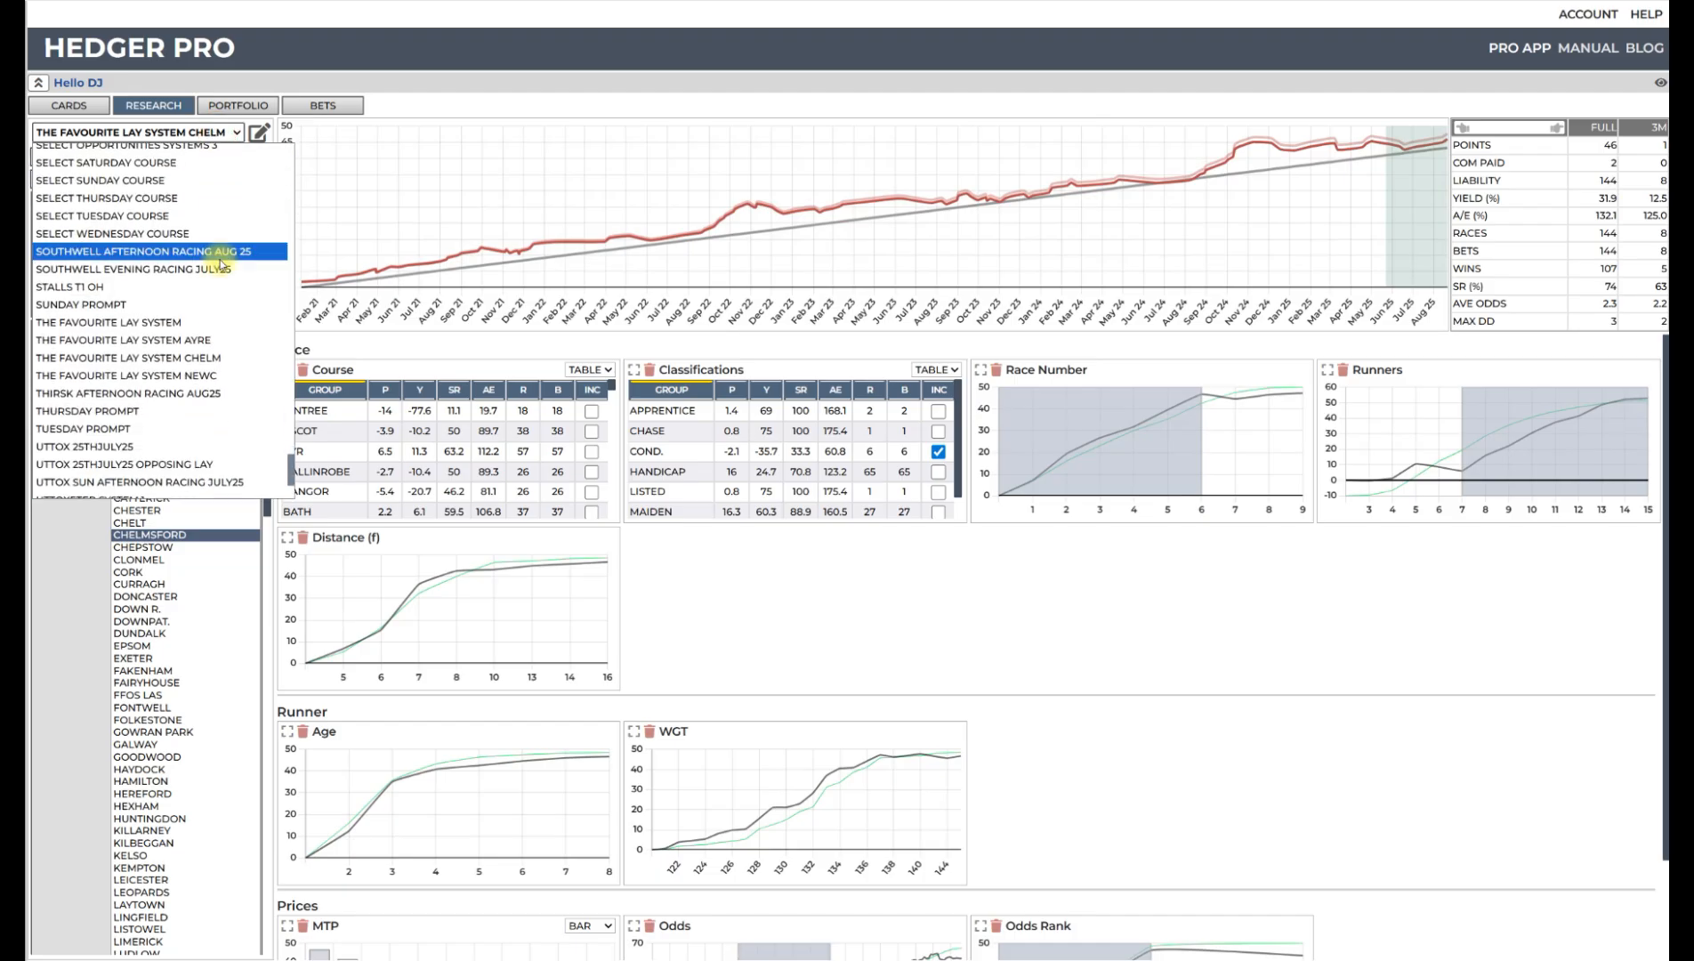
pyautogui.click(218, 375)
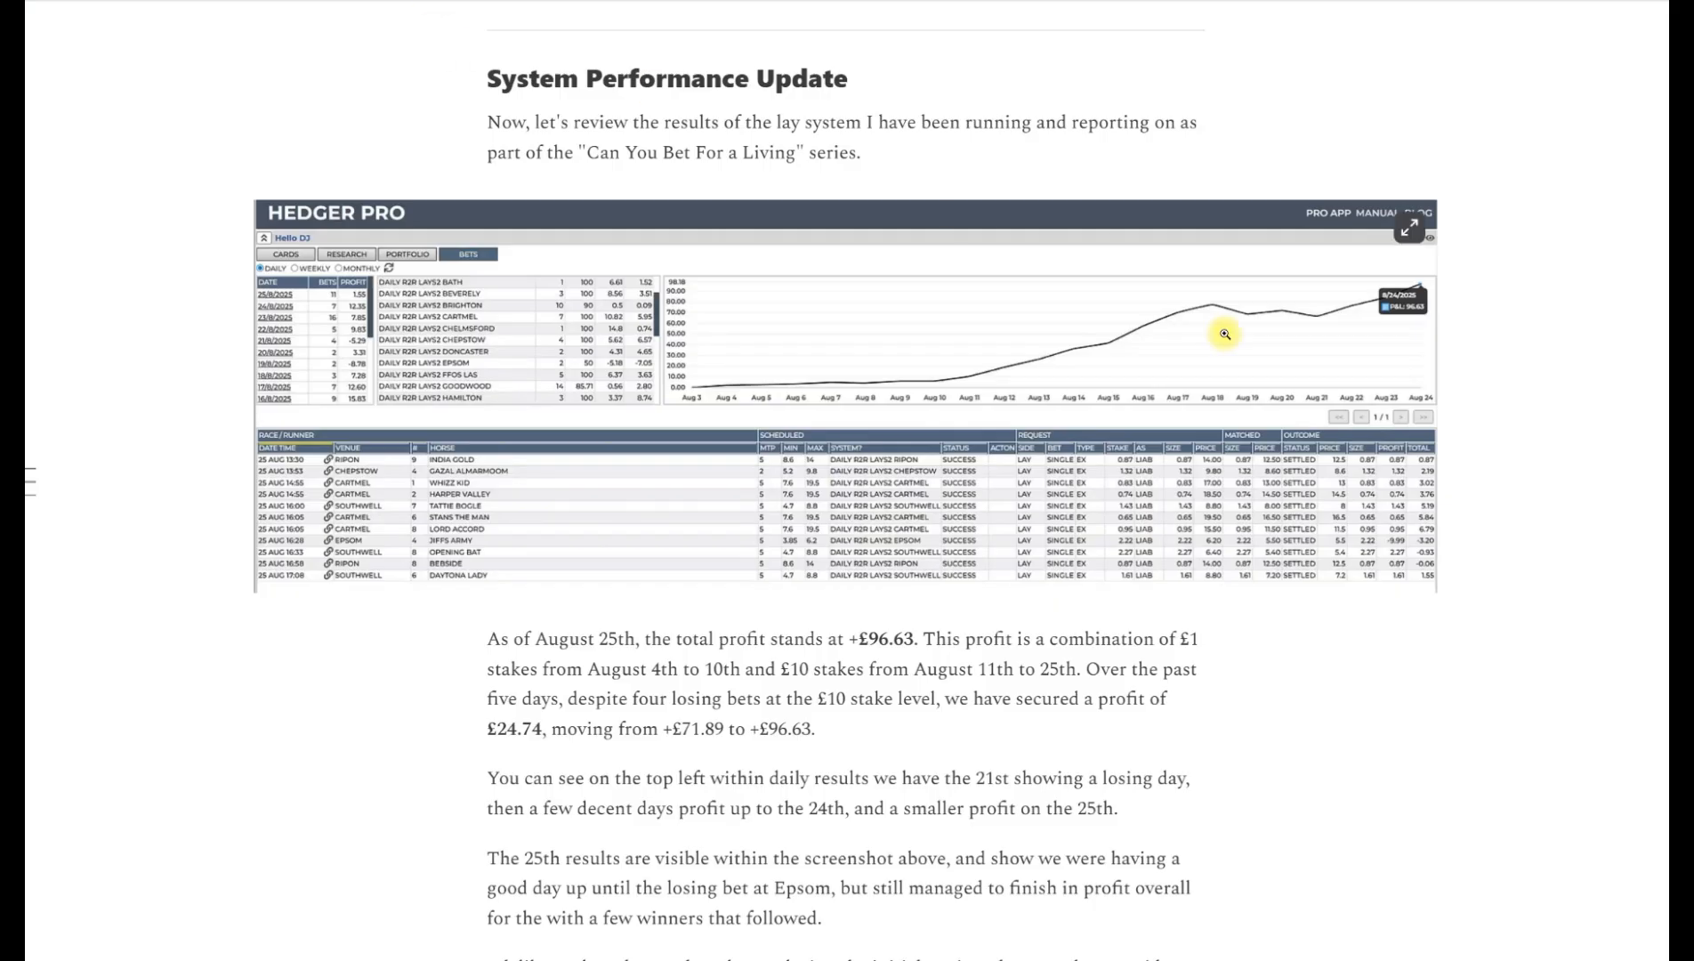
# - In the Hedger Pro Substack blog, leave the System Performance Update post and open the publication's home page
pyautogui.scroll(15, 1221, 333)
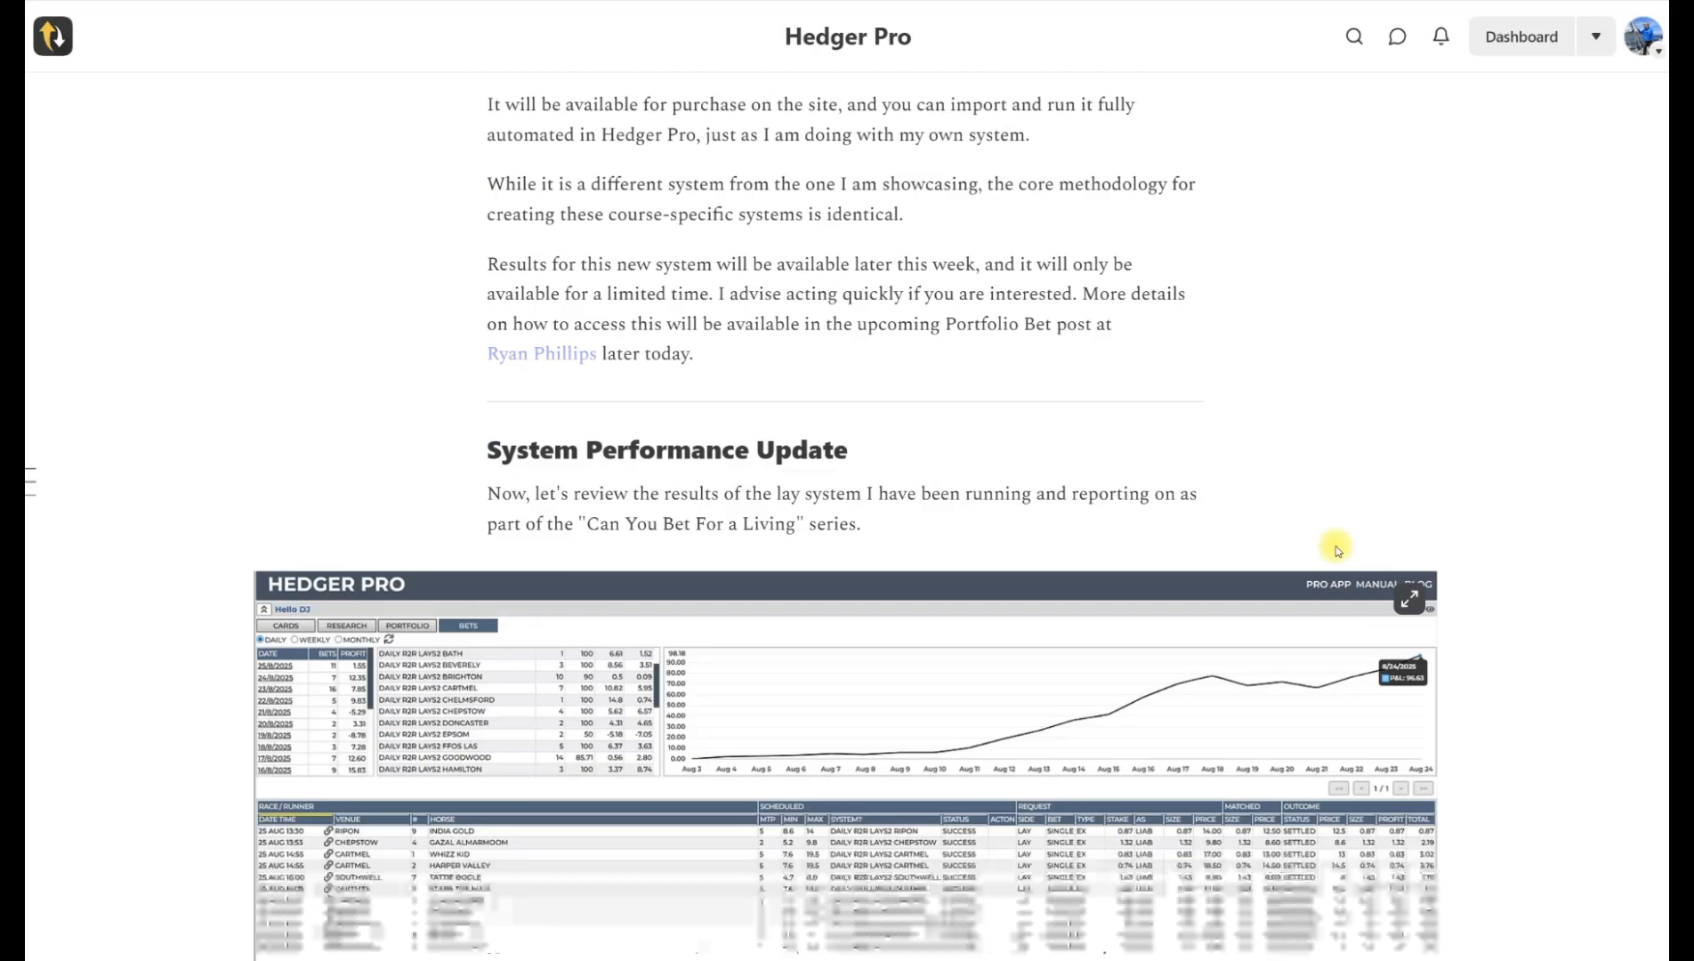
pyautogui.click(843, 40)
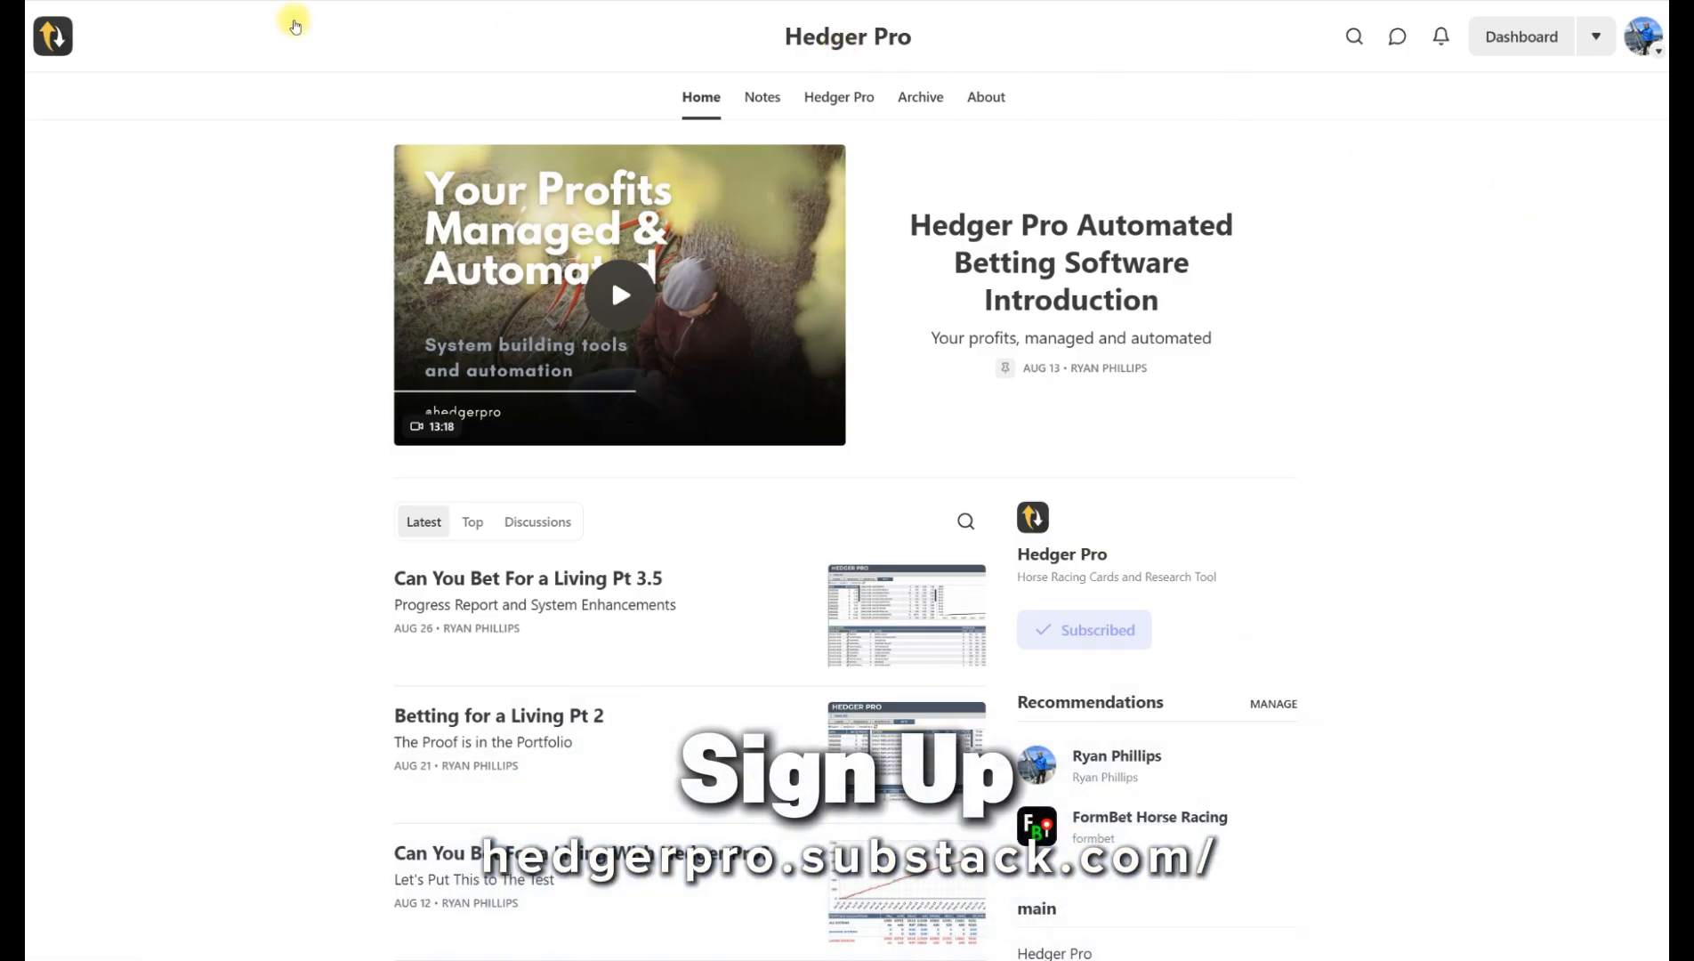